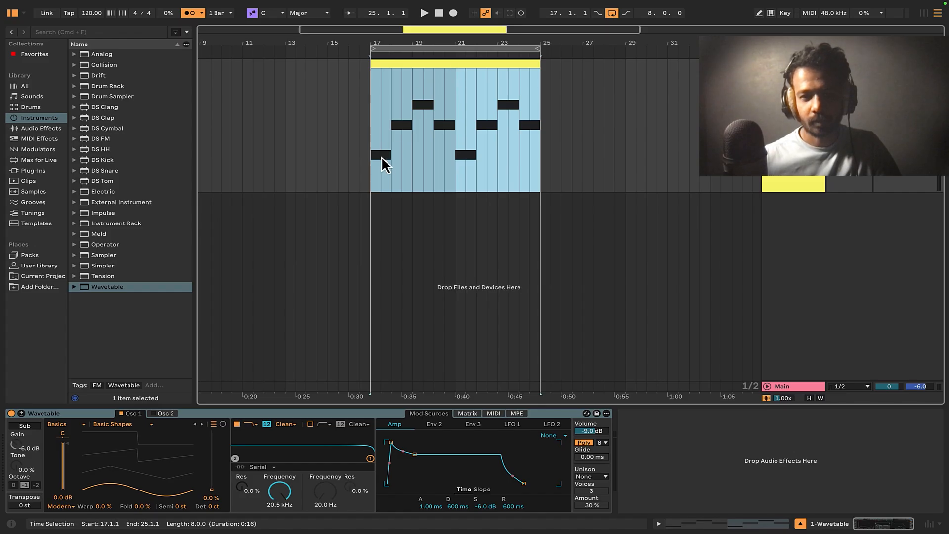
Play the loop and inspect the clip's MIDI notes in the piano roll.
{"action": "key", "text": "space"}
{"action": "left_click", "coordinate": [737, 522]}
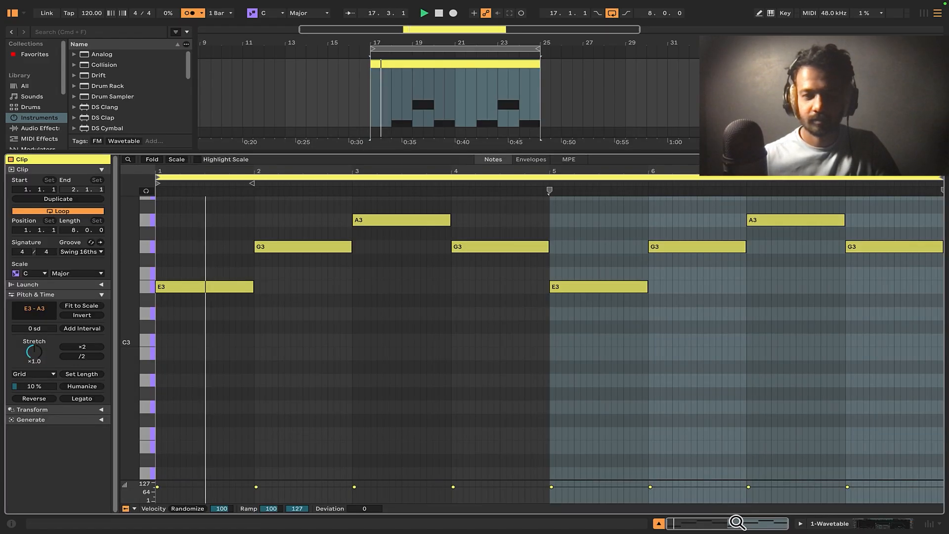
{"action": "left_click_drag", "start_coordinate": [215, 341], "coordinate": [814, 230]}
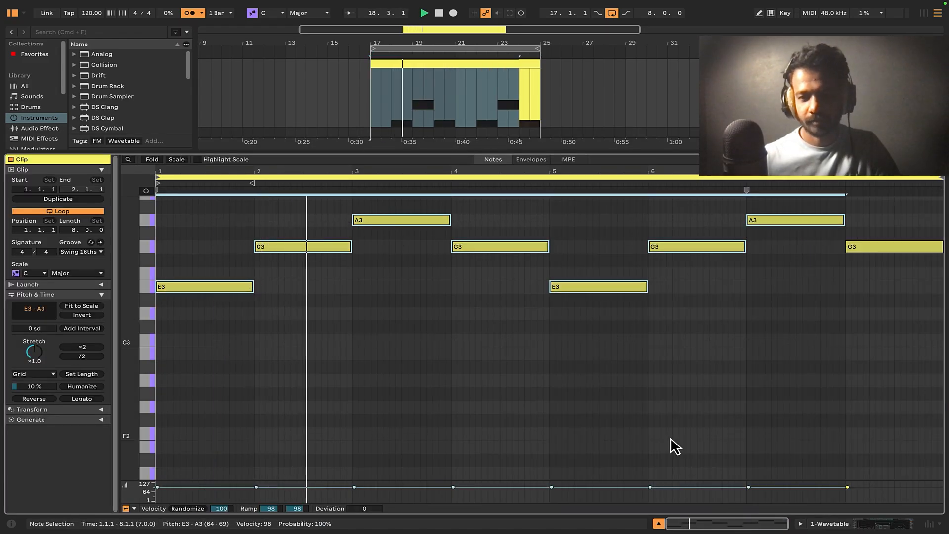
{"action": "left_click", "coordinate": [659, 524]}
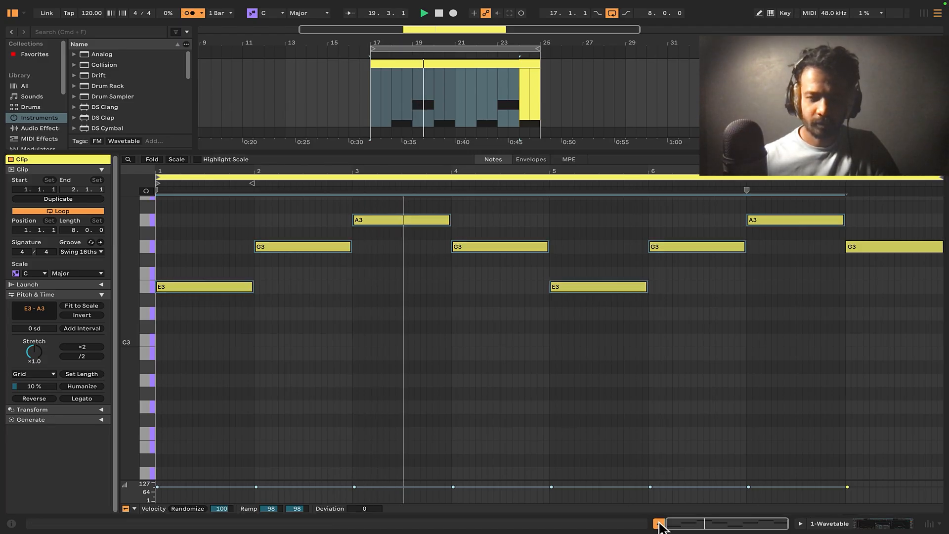
Show the track's Wavetable device and switch it to its expanded view.
{"action": "left_click", "coordinate": [404, 152]}
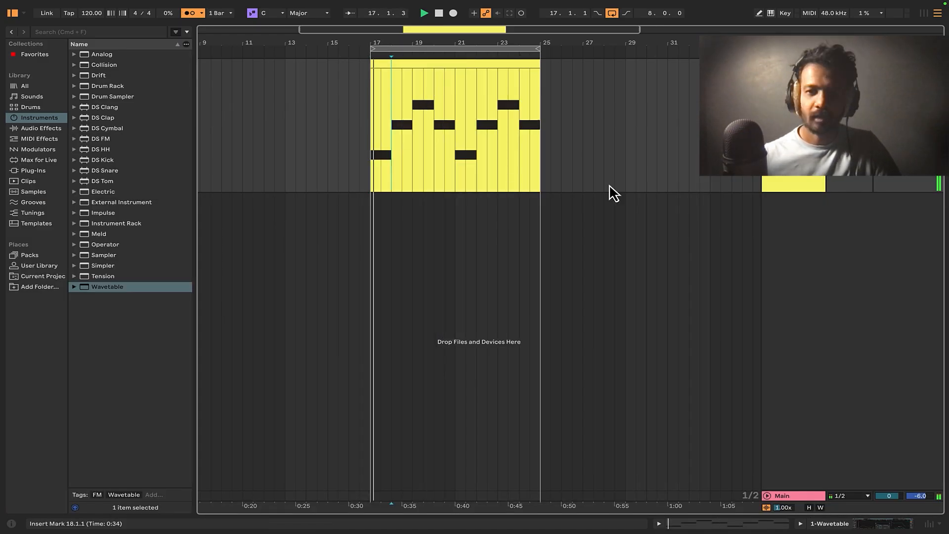
{"action": "left_click", "coordinate": [794, 163]}
{"action": "left_click", "coordinate": [848, 525]}
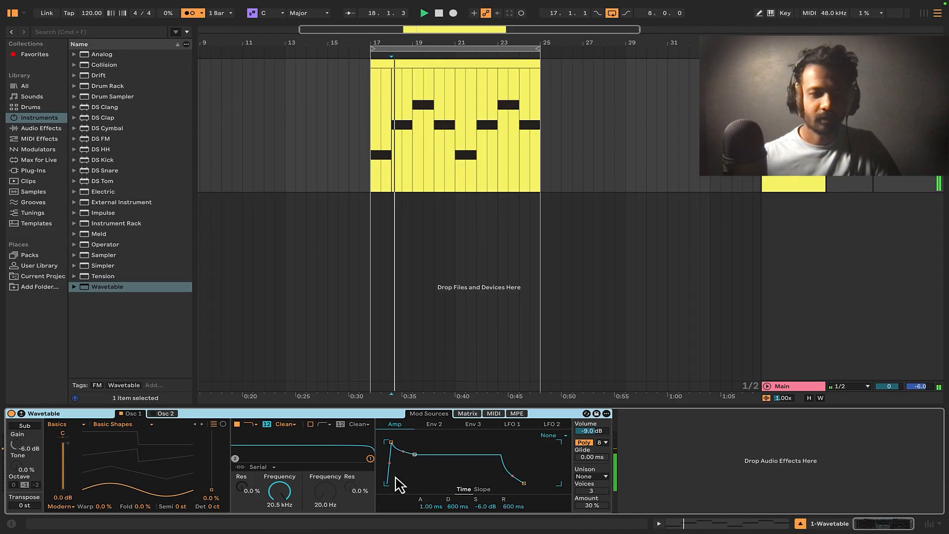
{"action": "left_click", "coordinate": [21, 414]}
{"action": "left_click", "coordinate": [370, 184]}
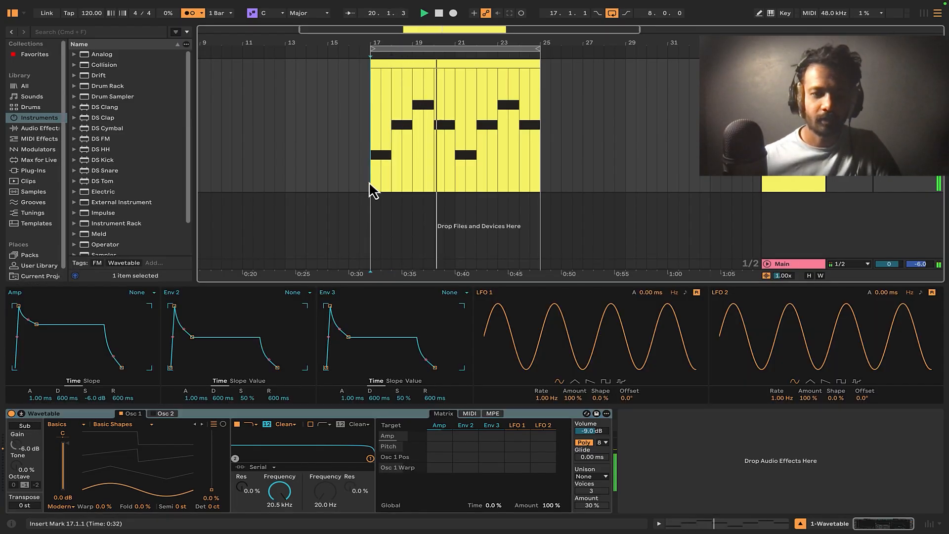
Stop playback and enlarge the expanded Wavetable view to show both oscillators together with the envelopes and LFOs.
{"action": "left_click", "coordinate": [191, 417]}
{"action": "key", "text": "space"}
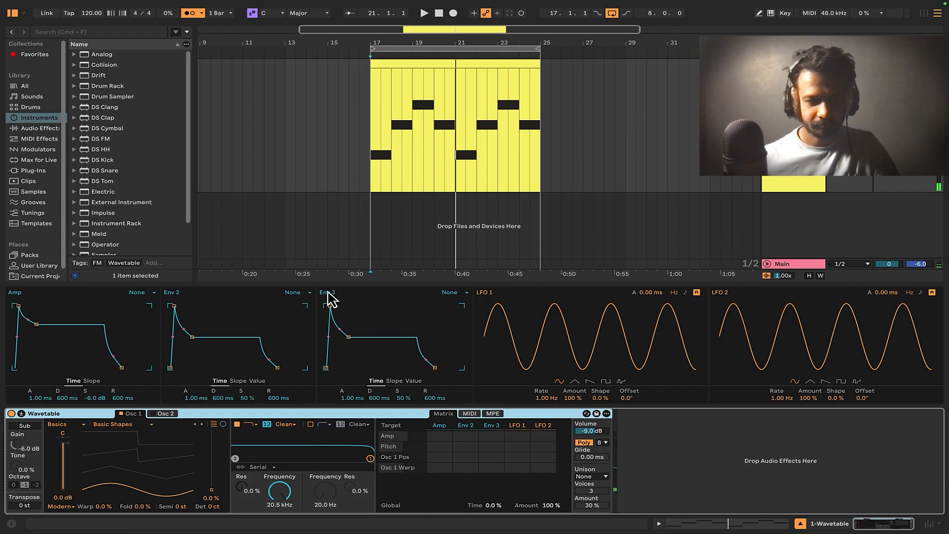
{"action": "left_click", "coordinate": [169, 416]}
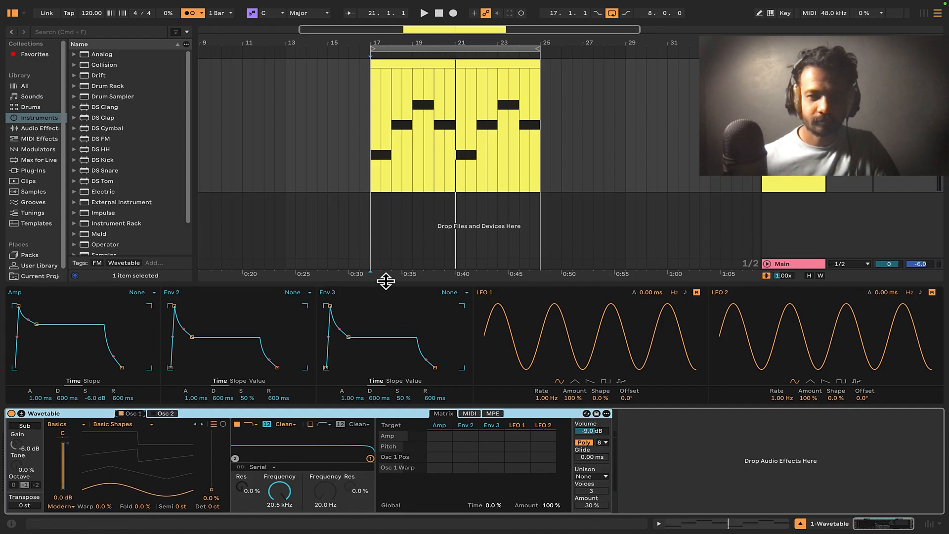
{"action": "left_click_drag", "start_coordinate": [386, 281], "coordinate": [408, 196]}
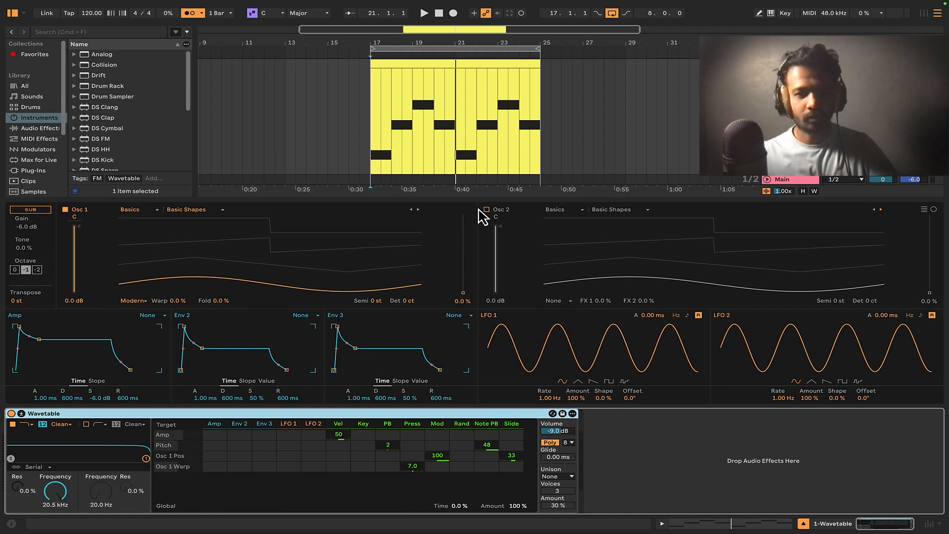
Select the clip, play it in the loop and try out Osc 1's wavetable position.
{"action": "key", "text": "space"}
{"action": "left_click", "coordinate": [419, 70]}
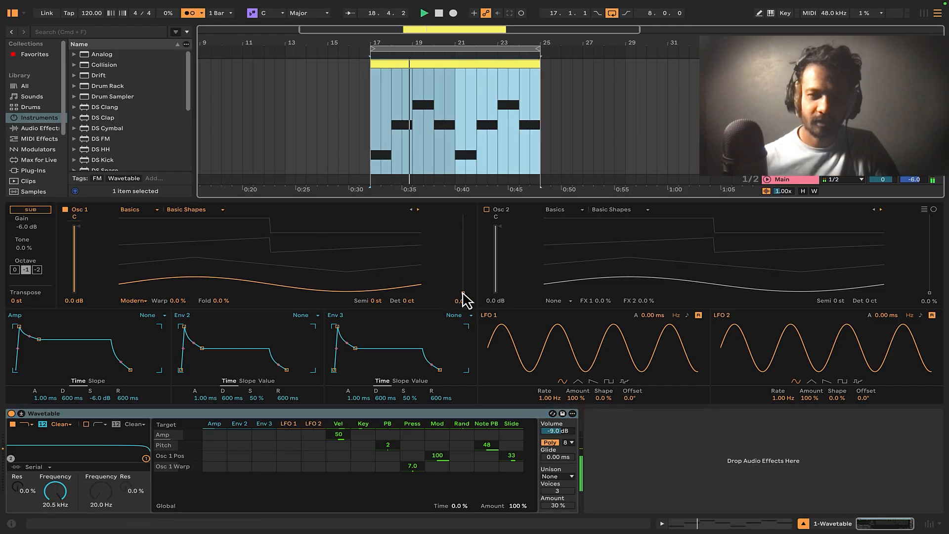
{"action": "left_click_drag", "start_coordinate": [462, 296], "coordinate": [465, 299]}
Audition the Saw Dual 1, Saw PW Detune and Beating 5 wavetables on Osc 1.
{"action": "left_click", "coordinate": [205, 213]}
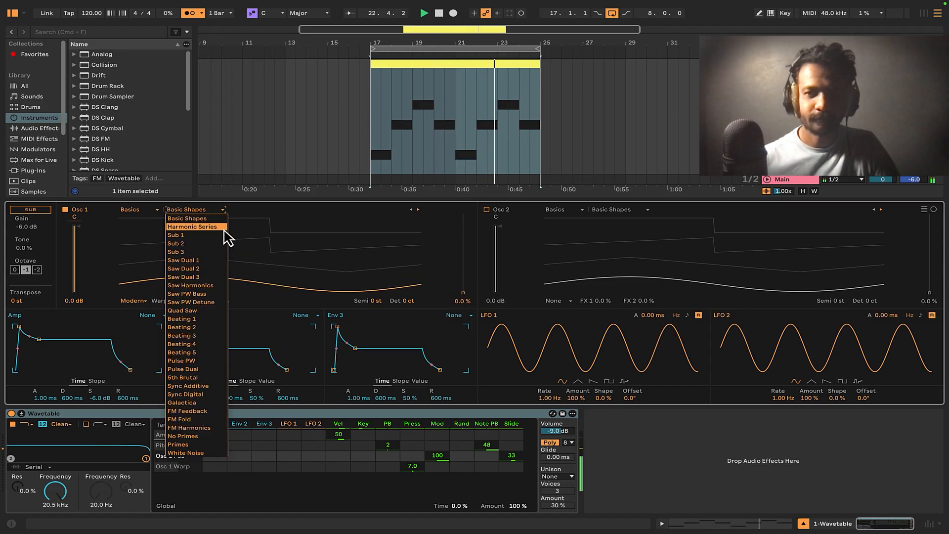
{"action": "left_click", "coordinate": [202, 262]}
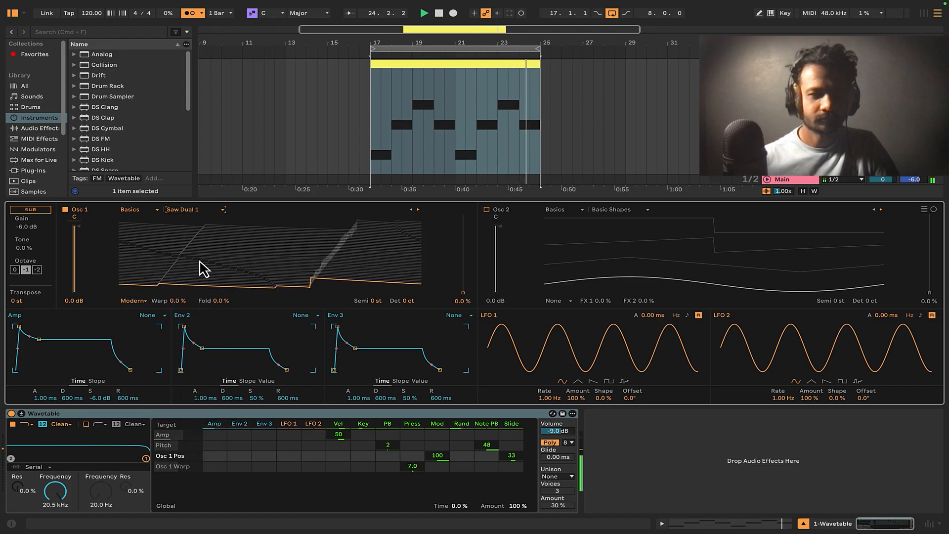
{"action": "left_click", "coordinate": [180, 210]}
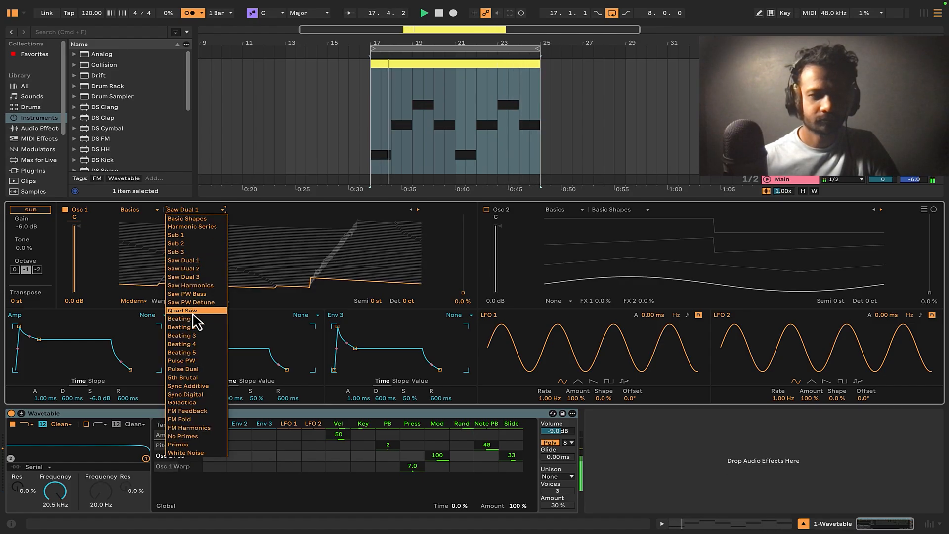
{"action": "left_click", "coordinate": [196, 301]}
{"action": "left_click", "coordinate": [207, 211]}
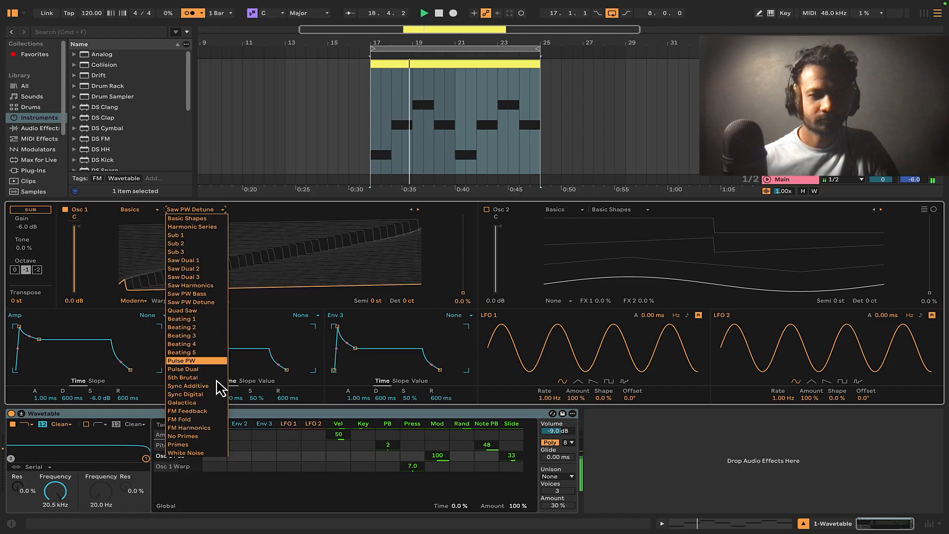
{"action": "left_click", "coordinate": [206, 364]}
Load the Sub 3 wavetable in Osc 1 and set its wavetable position to 26%.
{"action": "left_click", "coordinate": [207, 211]}
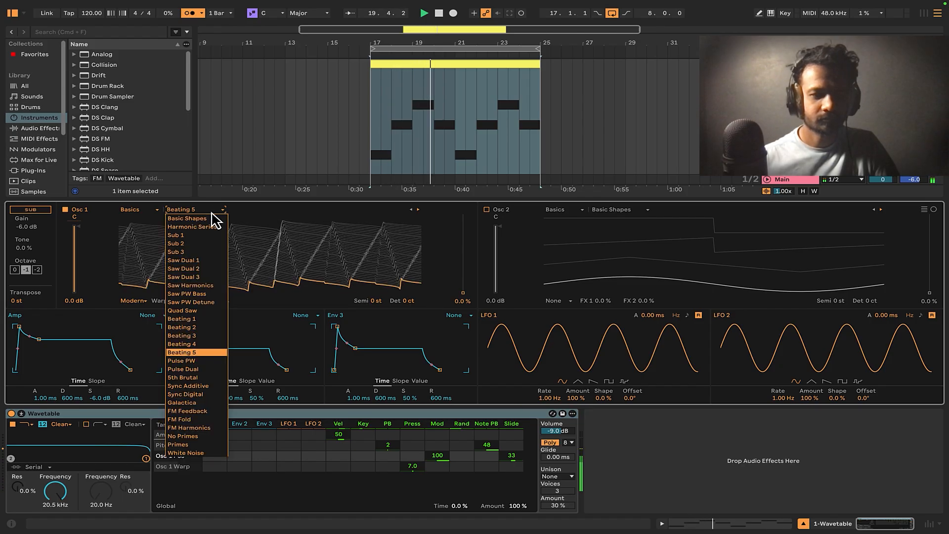
{"action": "left_click", "coordinate": [198, 252]}
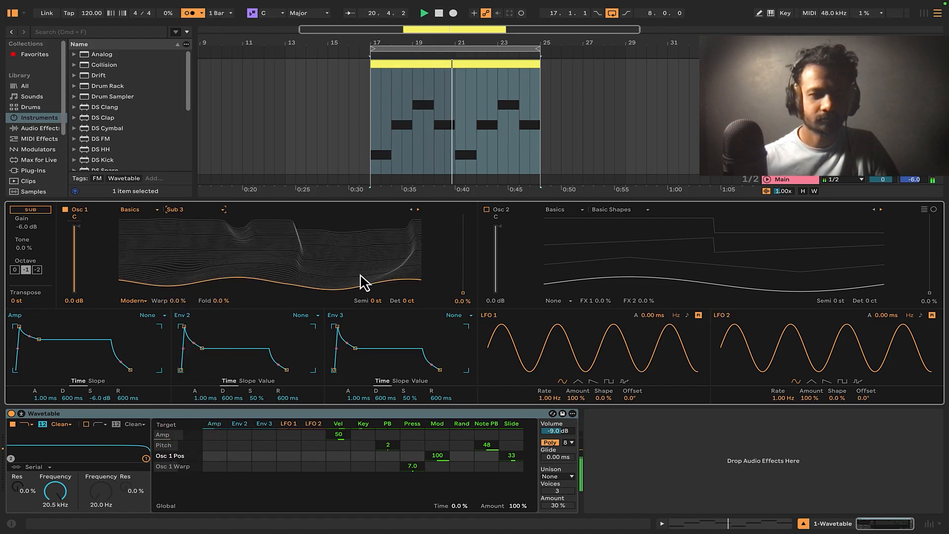
{"action": "scroll", "coordinate": [463, 297], "scroll_direction": "up", "scroll_amount": 10}
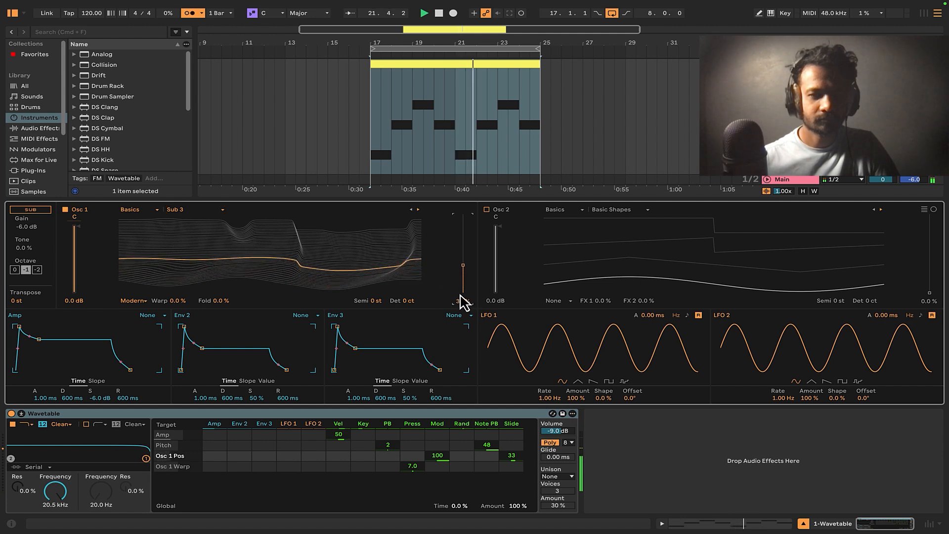
{"action": "scroll", "coordinate": [463, 296], "scroll_direction": "down", "scroll_amount": 3}
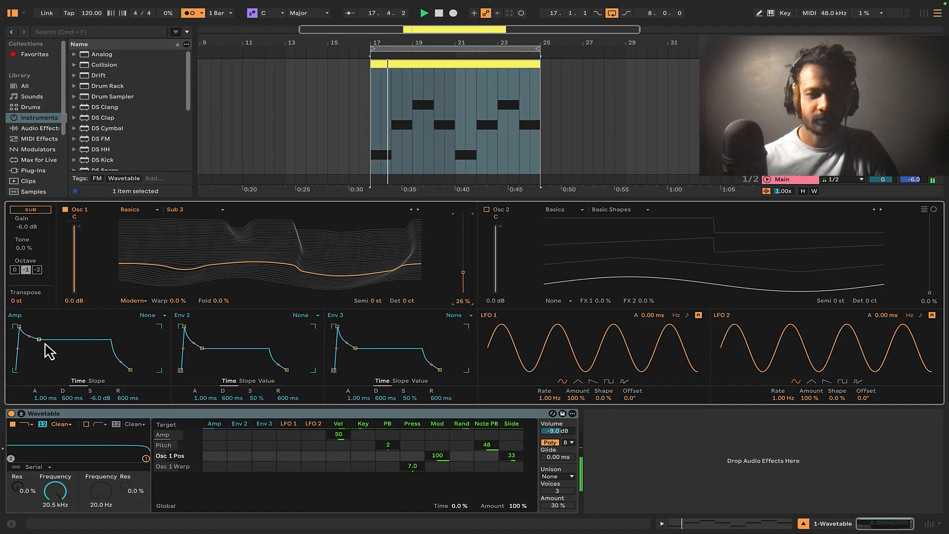
Shape the Amp envelope with a decay of about 4.49 s, a sustain of -18 dB and a release of 462 ms.
{"action": "mouse_move", "coordinate": [40, 341]}
{"action": "left_mouse_down"}
{"action": "mouse_move", "coordinate": [40, 355]}
{"action": "mouse_move", "coordinate": [36, 344]}
{"action": "left_mouse_up"}
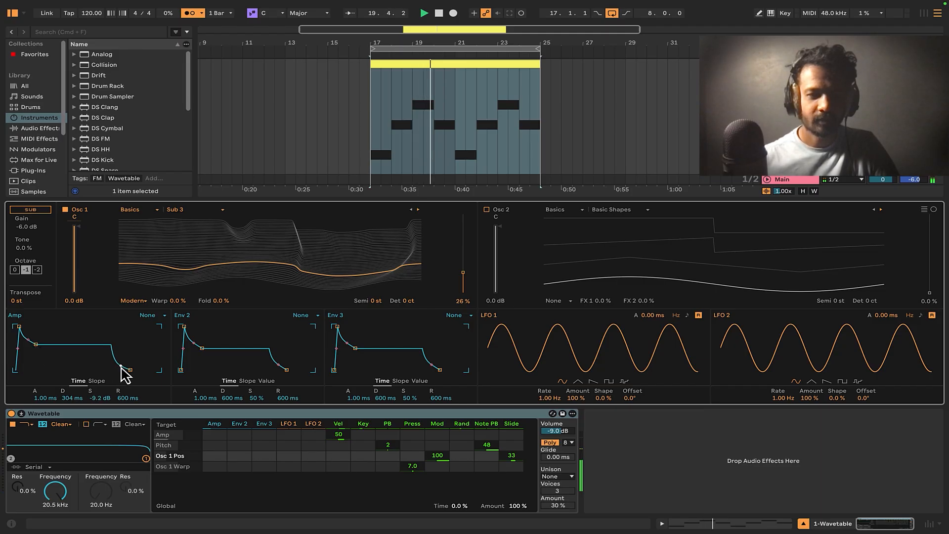
{"action": "left_click_drag", "start_coordinate": [131, 370], "coordinate": [130, 371]}
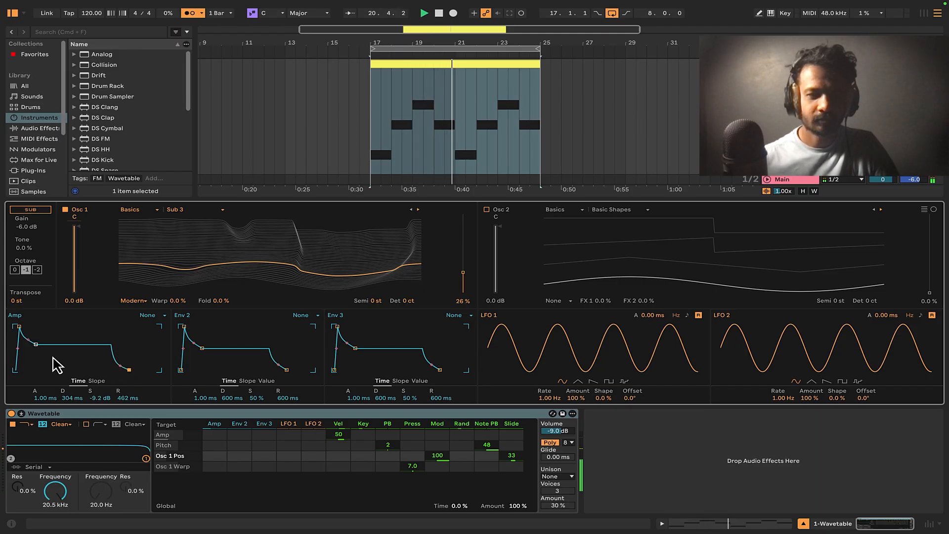
{"action": "left_click_drag", "start_coordinate": [36, 345], "coordinate": [67, 351]}
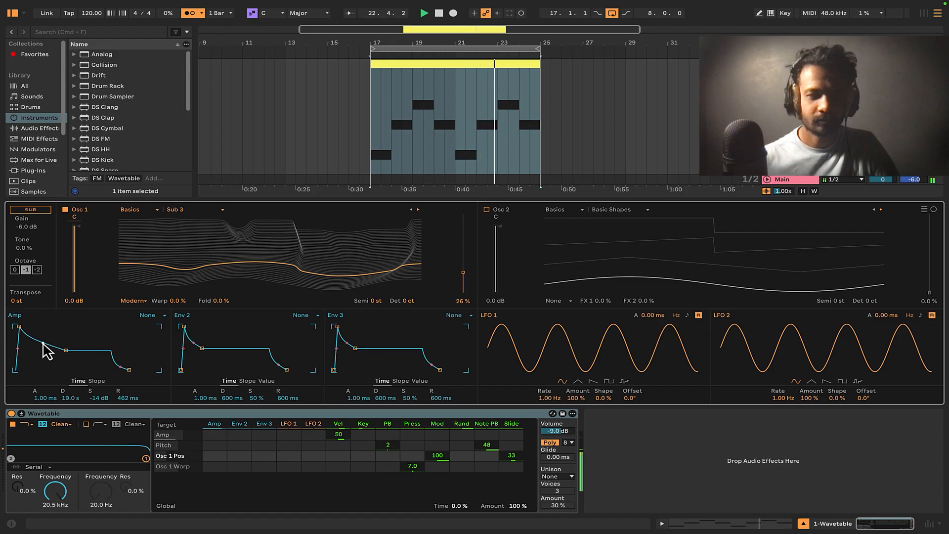
{"action": "mouse_move", "coordinate": [60, 353]}
{"action": "left_mouse_down"}
{"action": "mouse_move", "coordinate": [62, 362]}
{"action": "mouse_move", "coordinate": [48, 353]}
{"action": "mouse_move", "coordinate": [57, 364]}
{"action": "left_mouse_up"}
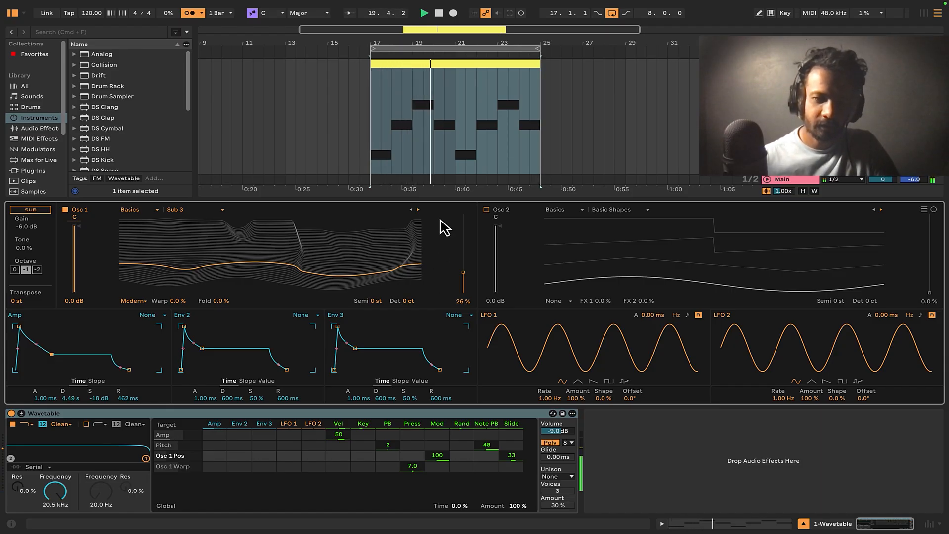
Turn on Osc 2, load the Beating 5 wavetable and try out its wavetable position.
{"action": "left_click", "coordinate": [791, 65]}
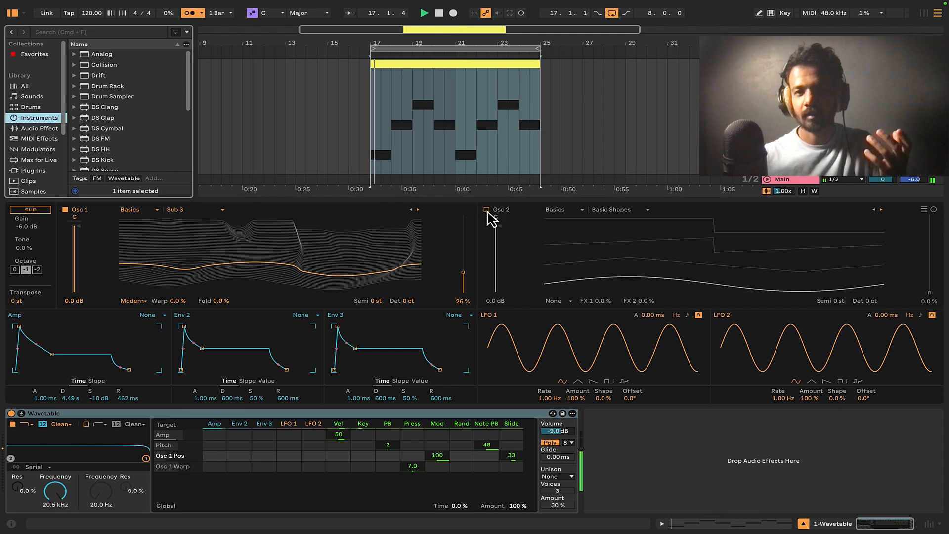
{"action": "left_click", "coordinate": [487, 211]}
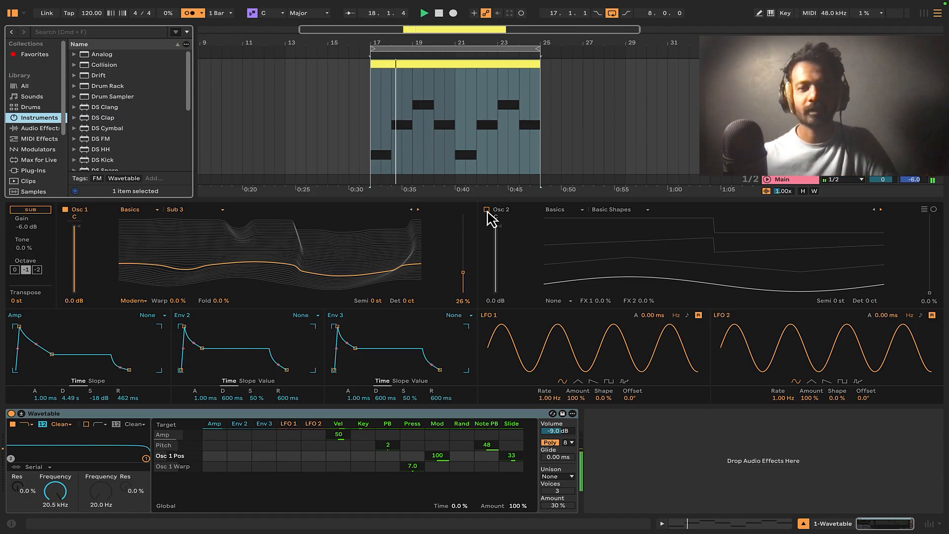
{"action": "left_click", "coordinate": [641, 210]}
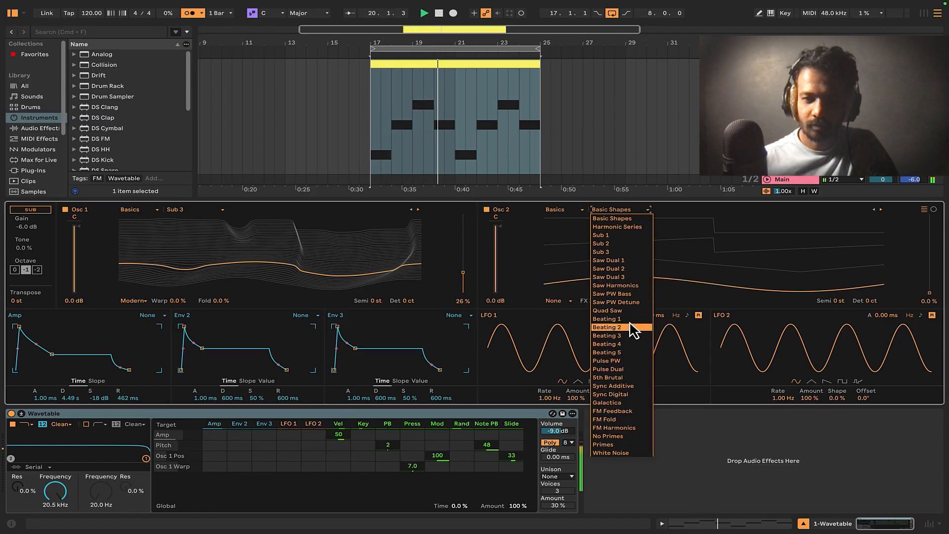
{"action": "left_click", "coordinate": [627, 353]}
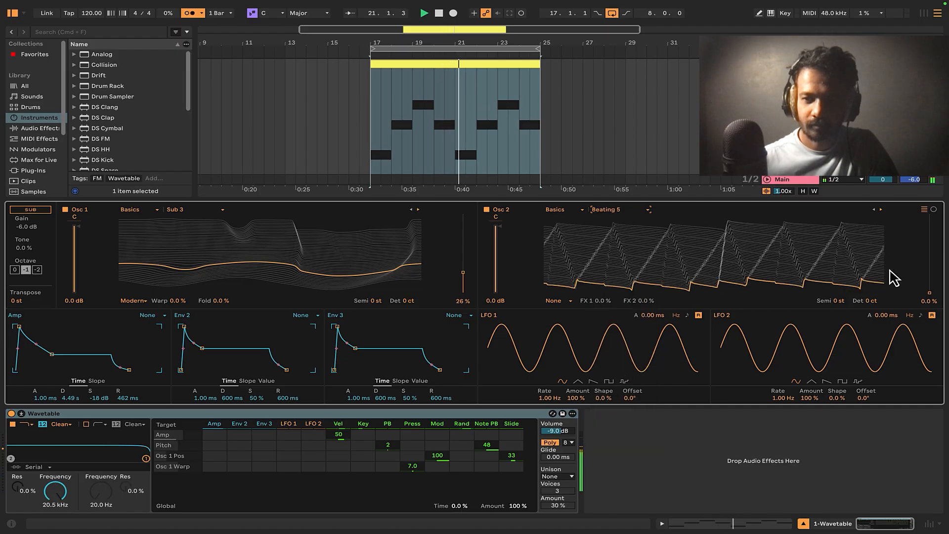
{"action": "left_click_drag", "start_coordinate": [931, 300], "coordinate": [931, 299]}
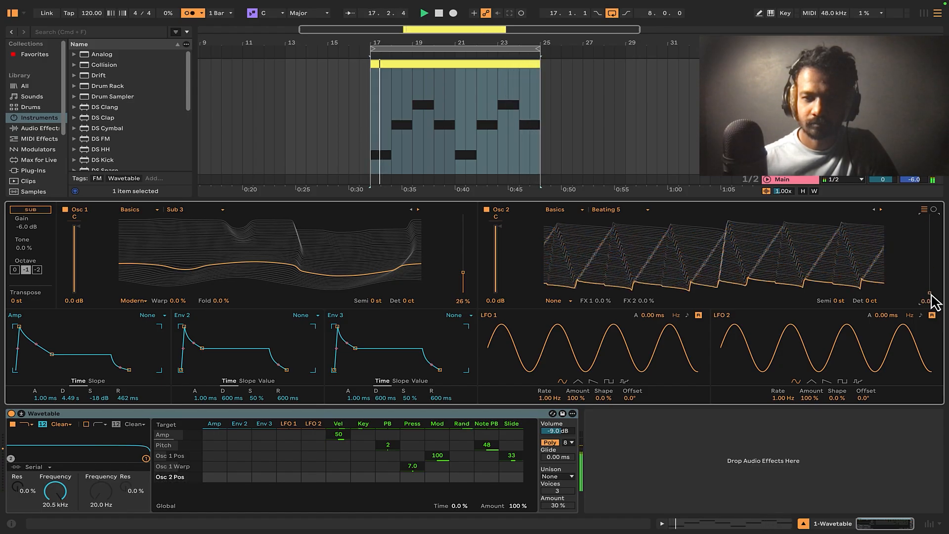
Step back through Osc 2's wavetables and settle on Beating 2.
{"action": "left_click", "coordinate": [875, 210]}
{"action": "left_click", "coordinate": [874, 210]}
{"action": "left_click", "coordinate": [874, 209]}
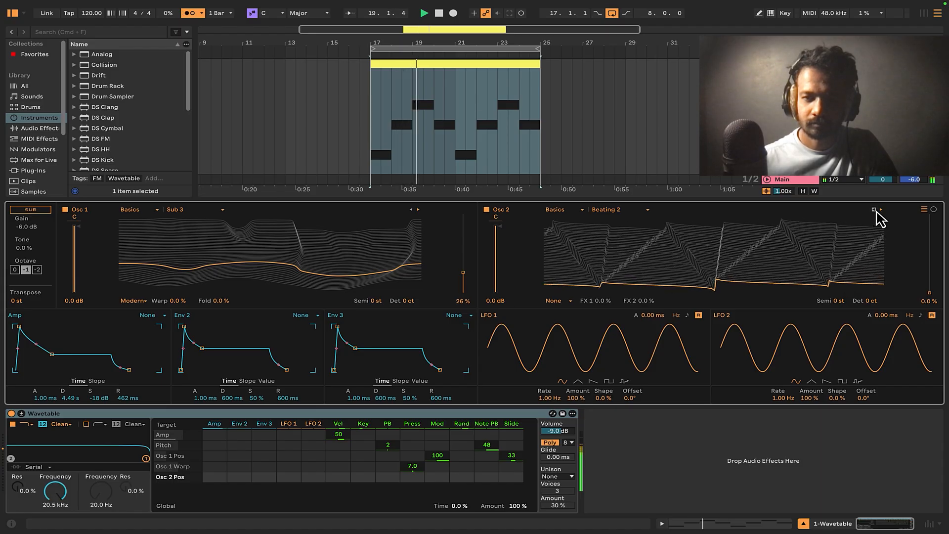
{"action": "left_click", "coordinate": [875, 210]}
{"action": "left_click", "coordinate": [881, 210]}
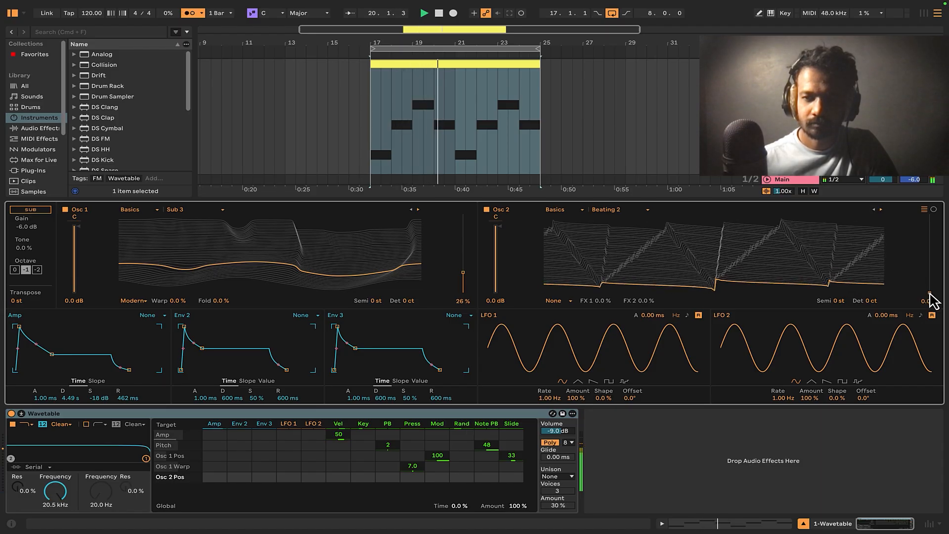
Set Osc 2's wavetable position to 59% and its gain to -5.5 dB.
{"action": "scroll", "coordinate": [932, 299], "scroll_direction": "up", "scroll_amount": 10}
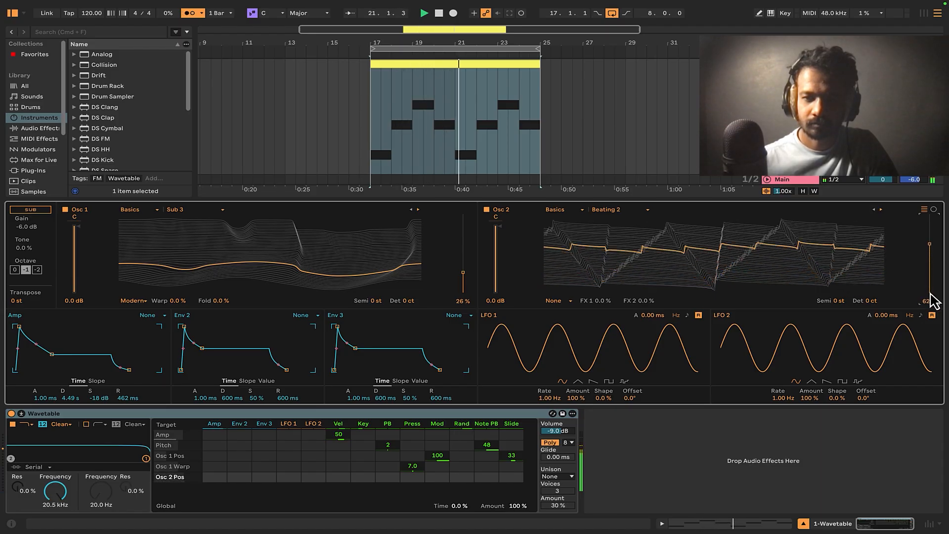
{"action": "scroll", "coordinate": [932, 300], "scroll_direction": "down", "scroll_amount": 3}
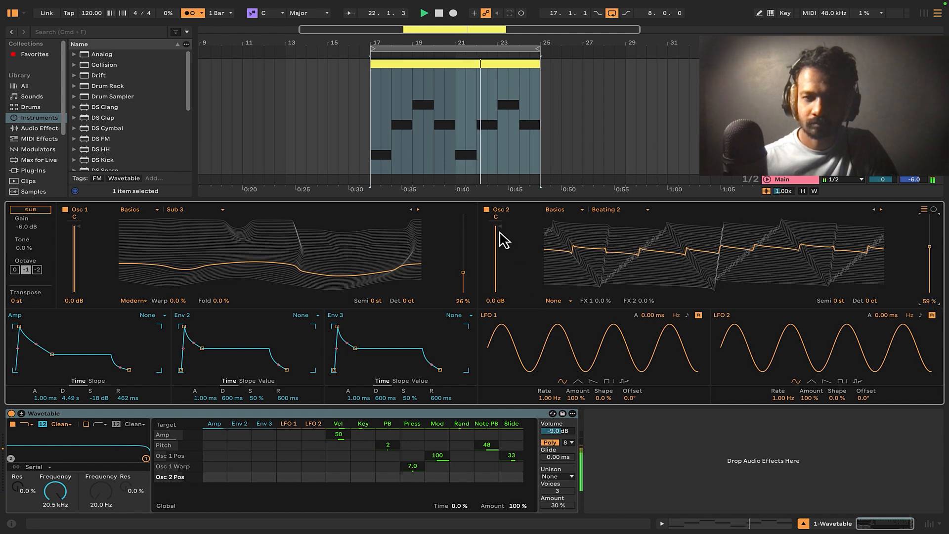
{"action": "scroll", "coordinate": [500, 233], "scroll_direction": "down", "scroll_amount": 2}
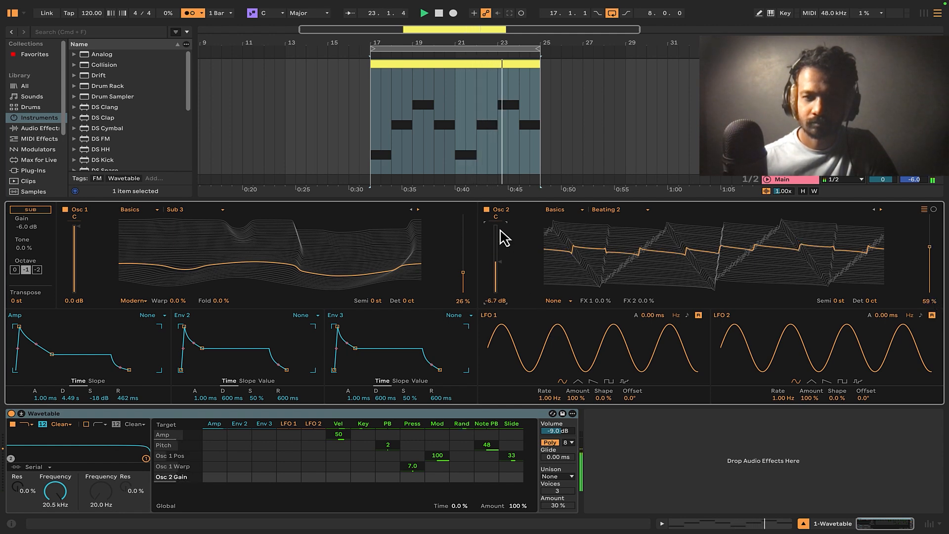
{"action": "scroll", "coordinate": [500, 232], "scroll_direction": "up", "scroll_amount": 2}
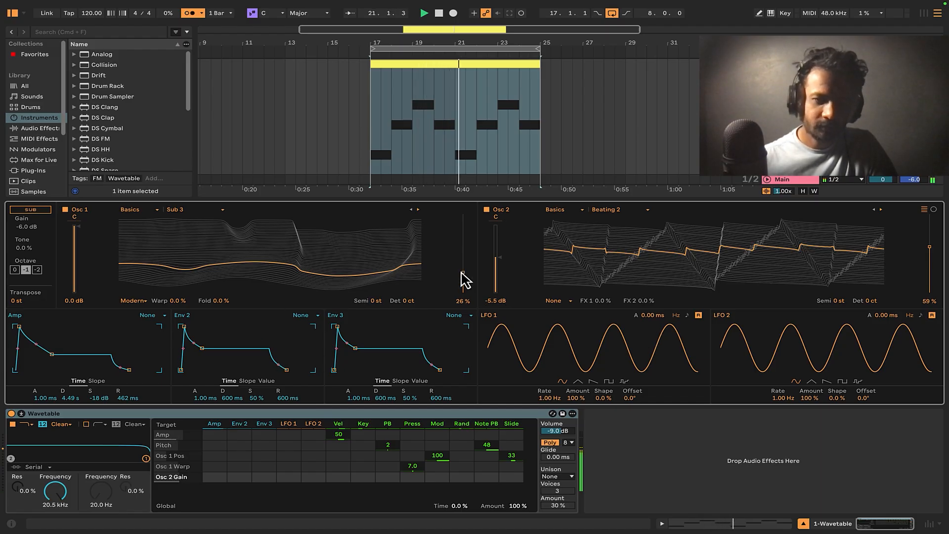
Set Osc 1's wavetable position to 33% and modulate it with LFO 1 by an amount of 22.
{"action": "mouse_move", "coordinate": [463, 276]}
{"action": "left_mouse_down"}
{"action": "mouse_move", "coordinate": [463, 242]}
{"action": "mouse_move", "coordinate": [462, 273]}
{"action": "left_mouse_up"}
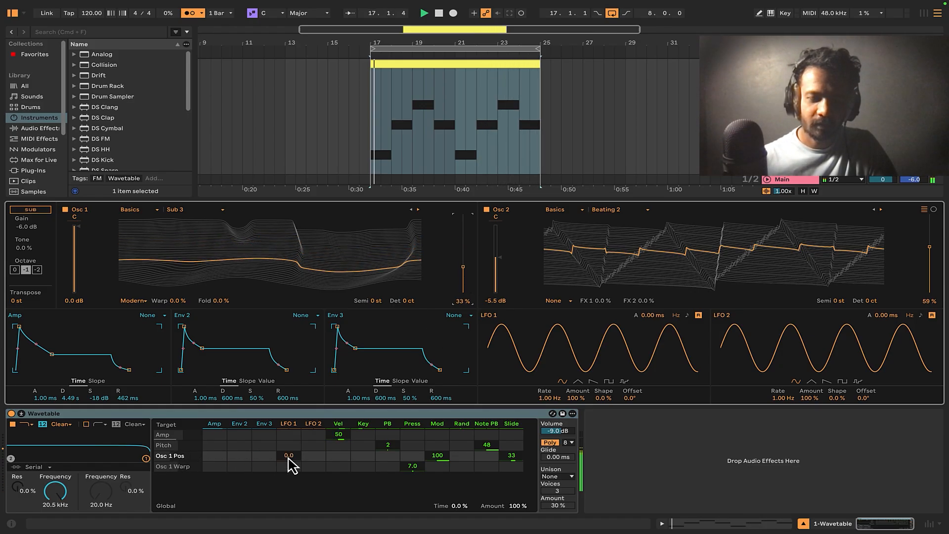
{"action": "type", "text": "33"}
{"action": "key", "text": "Return"}
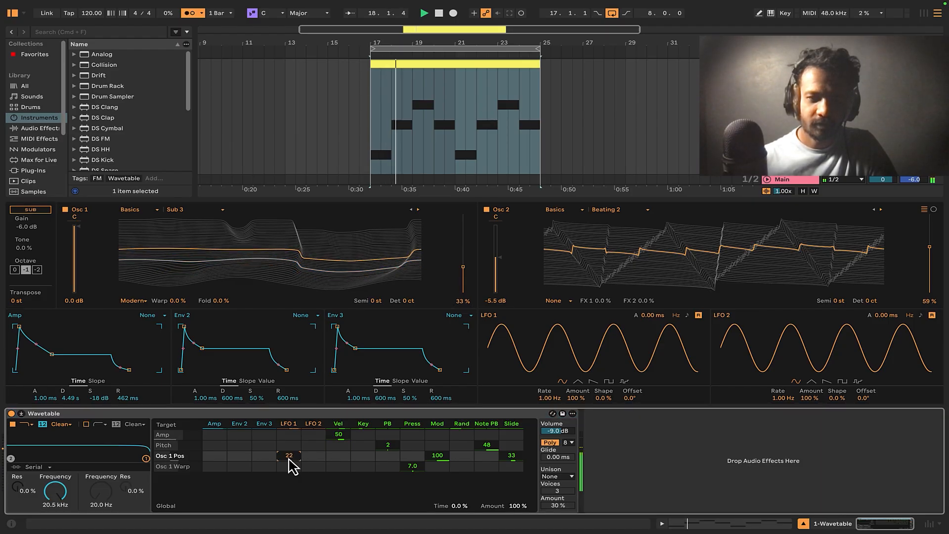
Set LFO 1's modulation of Osc 1's position to 27 and Osc 2's wavetable position to 56%.
{"action": "left_click_drag", "start_coordinate": [289, 458], "coordinate": [289, 457]}
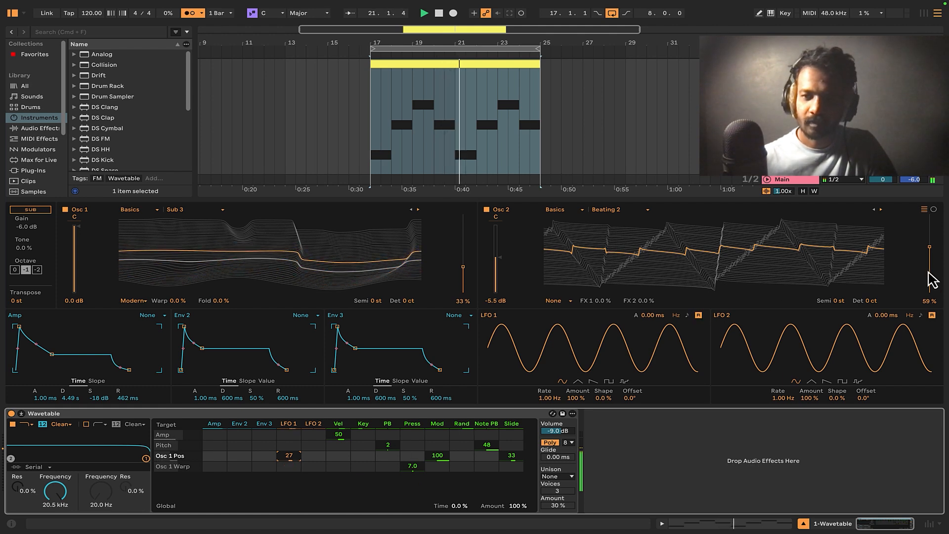
{"action": "left_click_drag", "start_coordinate": [927, 259], "coordinate": [930, 261]}
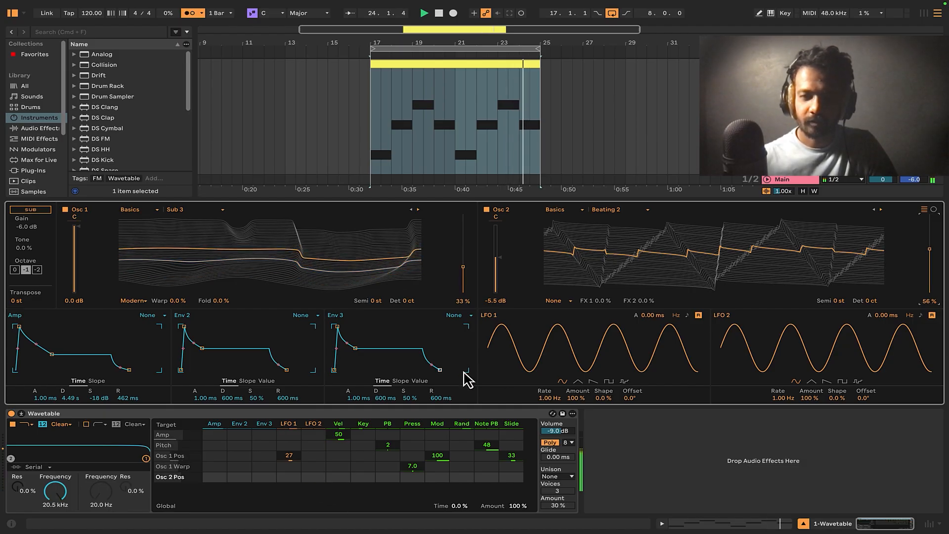
Set LFO 1's rate to 0.57 Hz, its amount to 61% and its shape to -44%.
{"action": "left_click_drag", "start_coordinate": [576, 399], "coordinate": [558, 408]}
{"action": "left_click", "coordinate": [552, 399]}
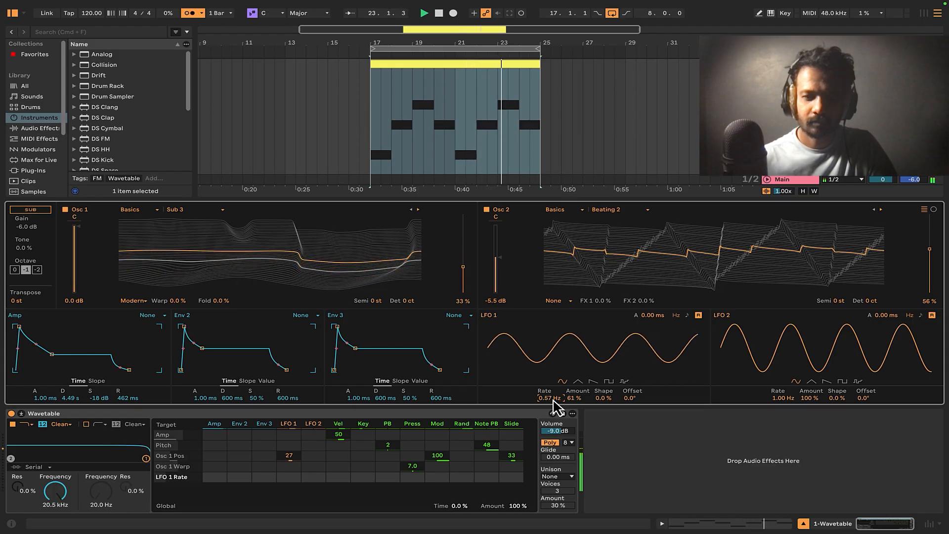
{"action": "left_click_drag", "start_coordinate": [597, 403], "coordinate": [604, 409]}
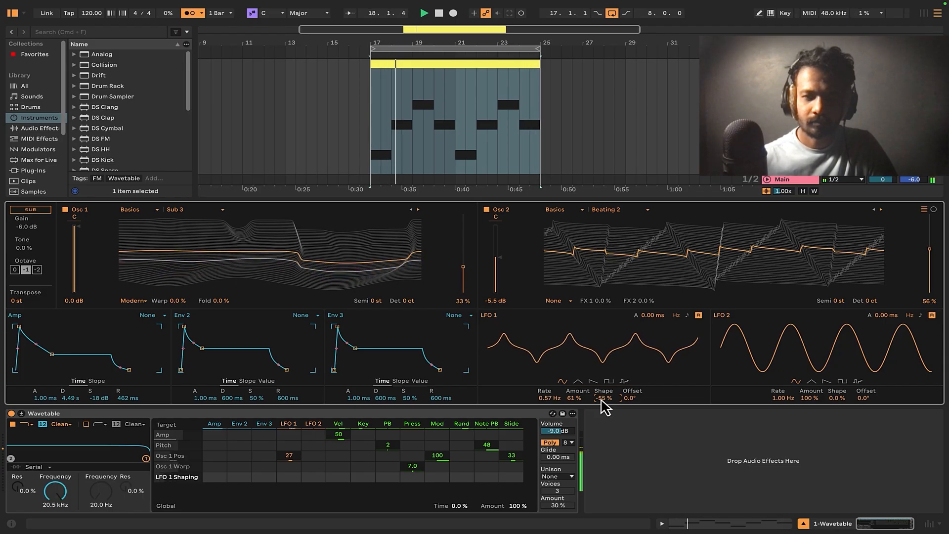
{"action": "left_click_drag", "start_coordinate": [604, 408], "coordinate": [627, 404]}
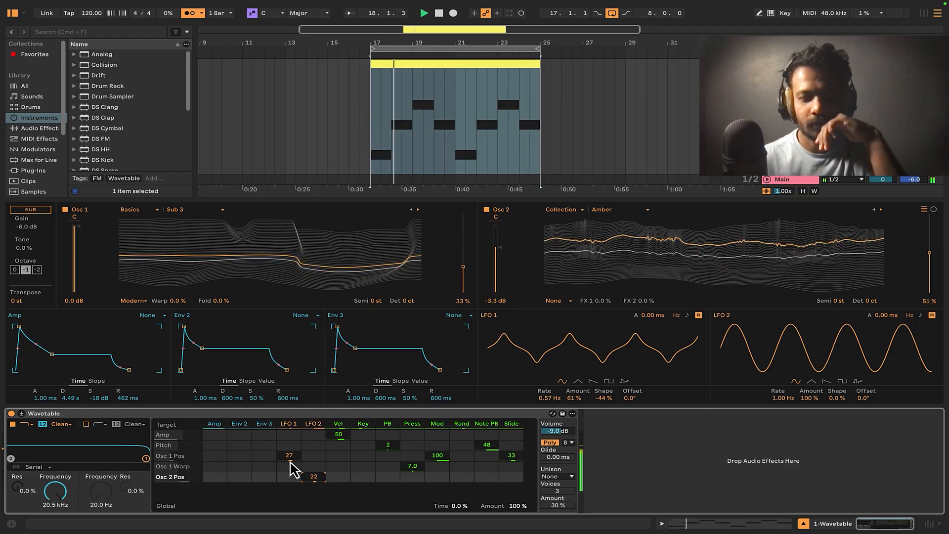
Check Osc 1's wavetable position and set Osc 2's wavetable position to 54%.
{"action": "left_click_drag", "start_coordinate": [461, 271], "coordinate": [464, 276]}
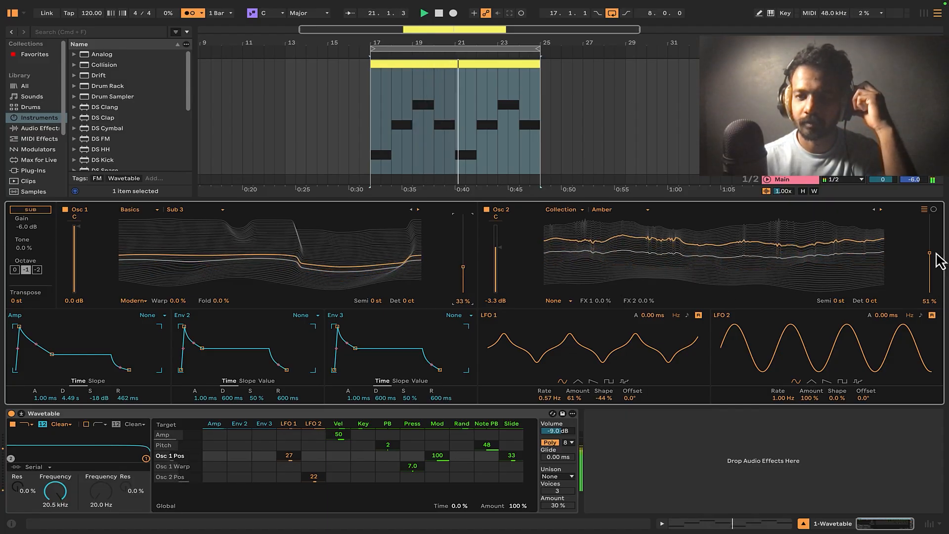
{"action": "left_click_drag", "start_coordinate": [930, 260], "coordinate": [934, 263]}
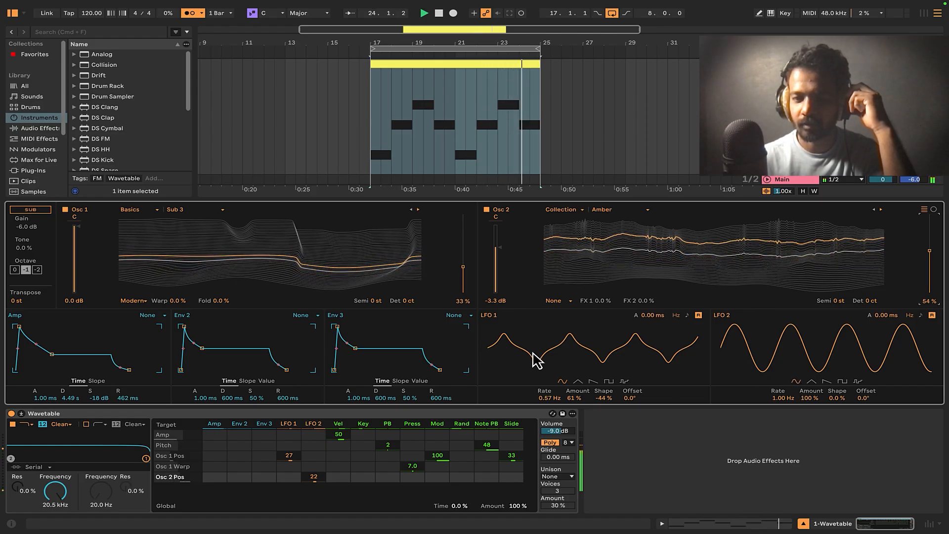
Try other waveforms for LFO 2, return to sine, and set its rate to 4.12 Hz and amount to 78%.
{"action": "left_click_drag", "start_coordinate": [785, 401], "coordinate": [809, 401]}
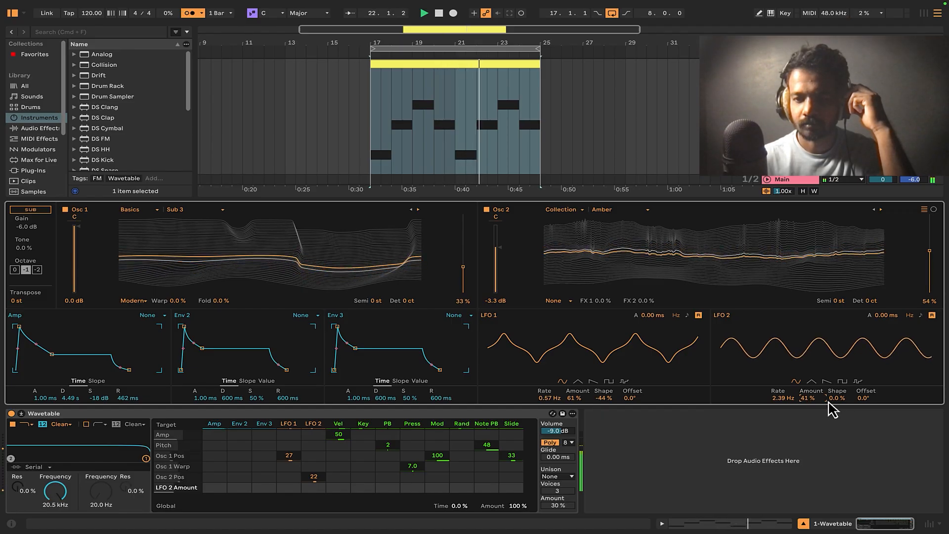
{"action": "left_click", "coordinate": [812, 382]}
{"action": "left_click", "coordinate": [827, 382]}
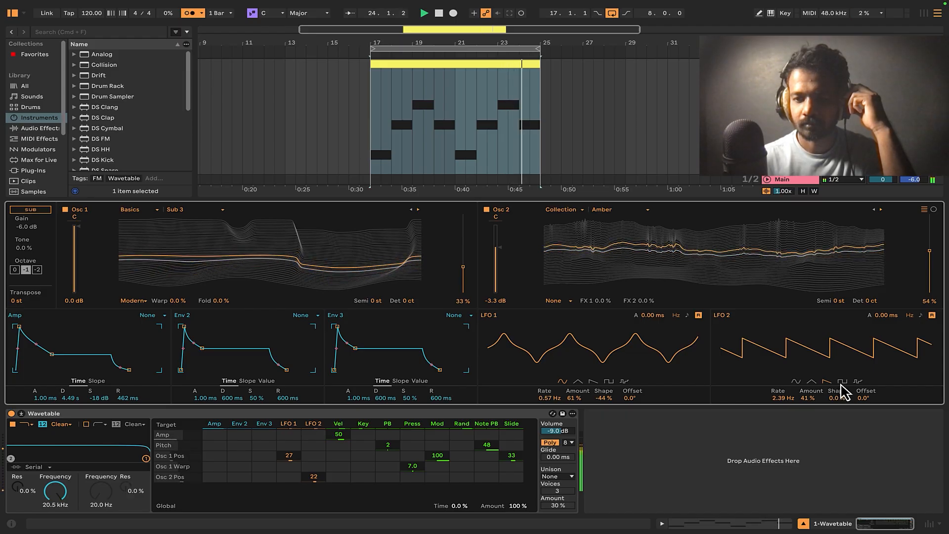
{"action": "left_click", "coordinate": [796, 382]}
{"action": "mouse_move", "coordinate": [784, 398]}
{"action": "left_mouse_down"}
{"action": "mouse_move", "coordinate": [808, 401]}
{"action": "mouse_move", "coordinate": [781, 401]}
{"action": "left_mouse_up"}
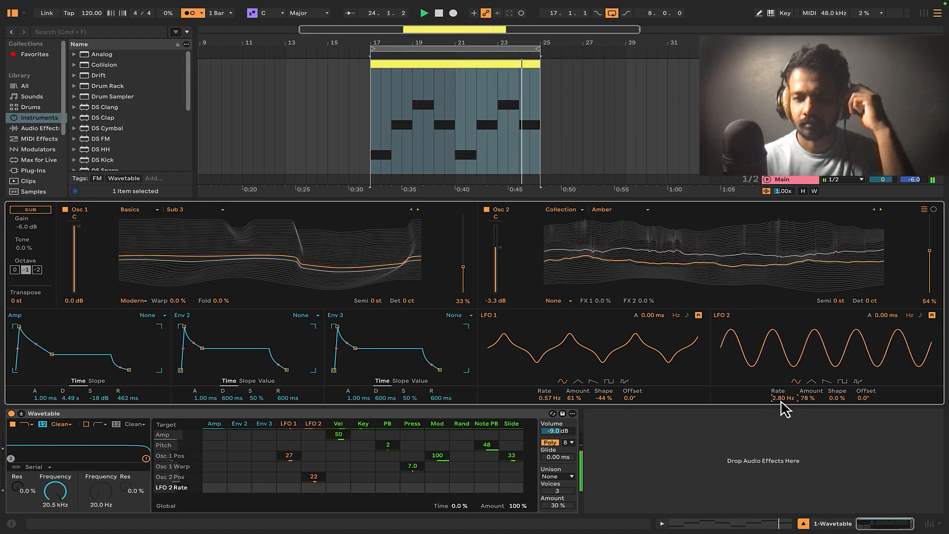
{"action": "left_click_drag", "start_coordinate": [778, 403], "coordinate": [779, 398]}
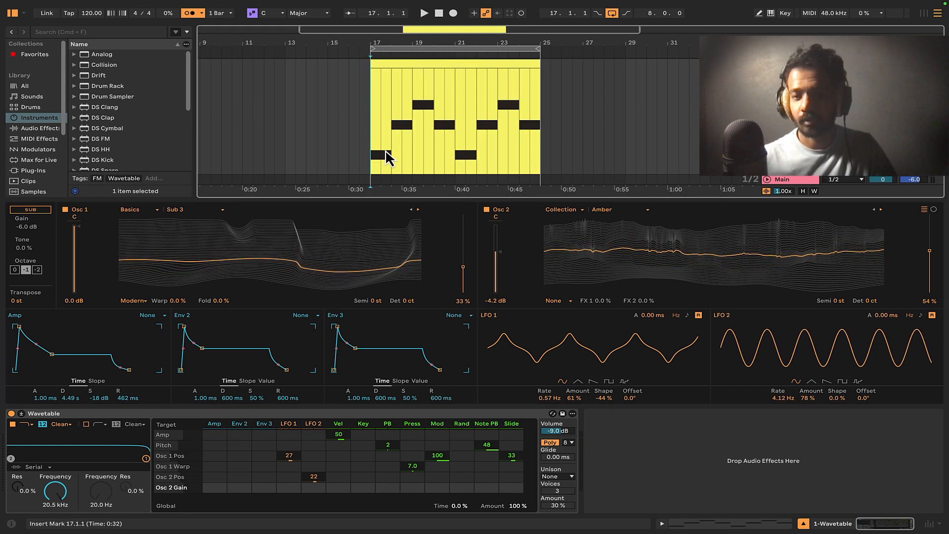
Play the loop and set Filter 1's frequency to 167 Hz with 39% resonance.
{"action": "key", "text": "space"}
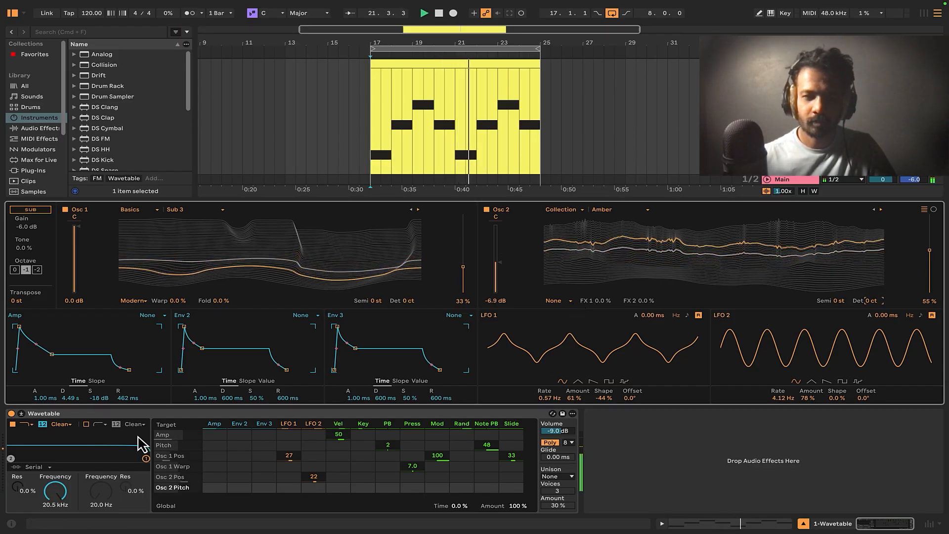
{"action": "left_click", "coordinate": [306, 245]}
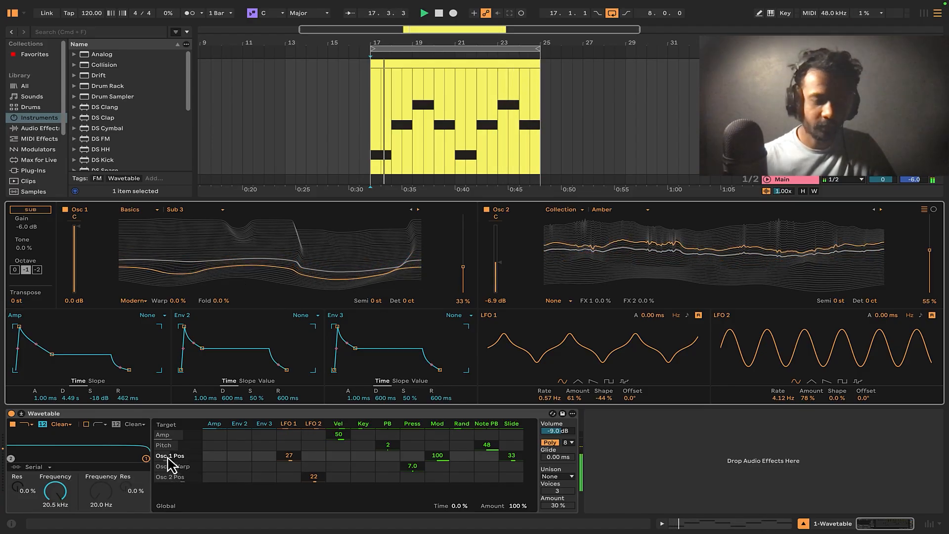
{"action": "left_click", "coordinate": [21, 426]}
{"action": "left_click", "coordinate": [16, 429]}
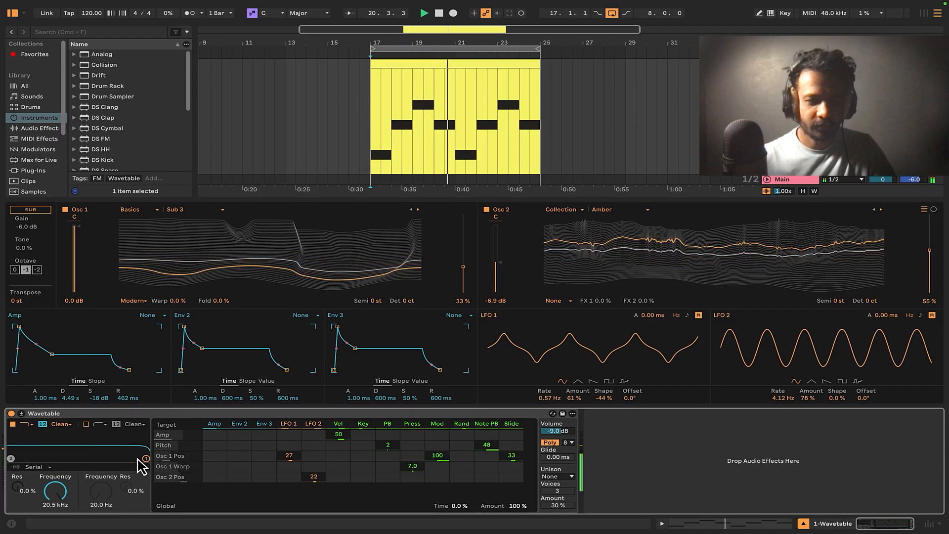
{"action": "left_click_drag", "start_coordinate": [146, 458], "coordinate": [97, 456]}
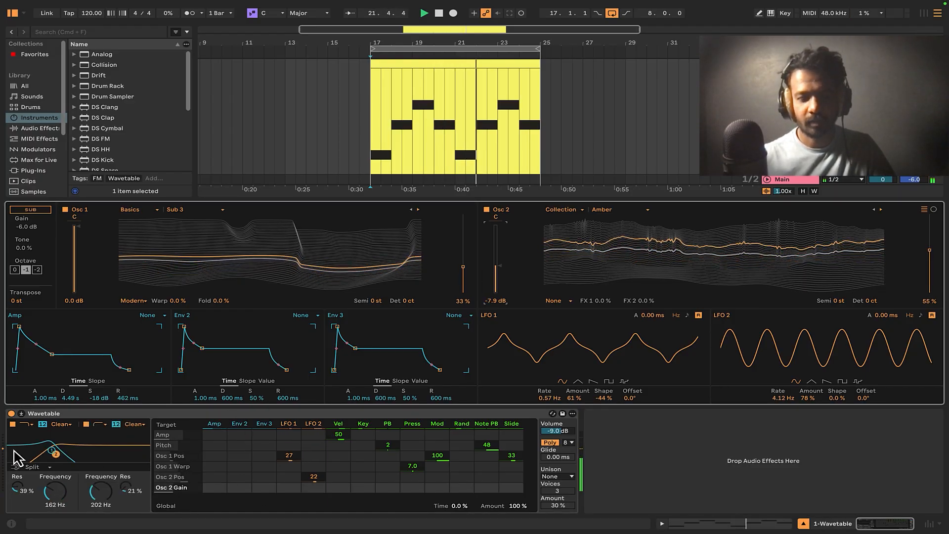
{"action": "left_click_drag", "start_coordinate": [52, 451], "coordinate": [53, 453]}
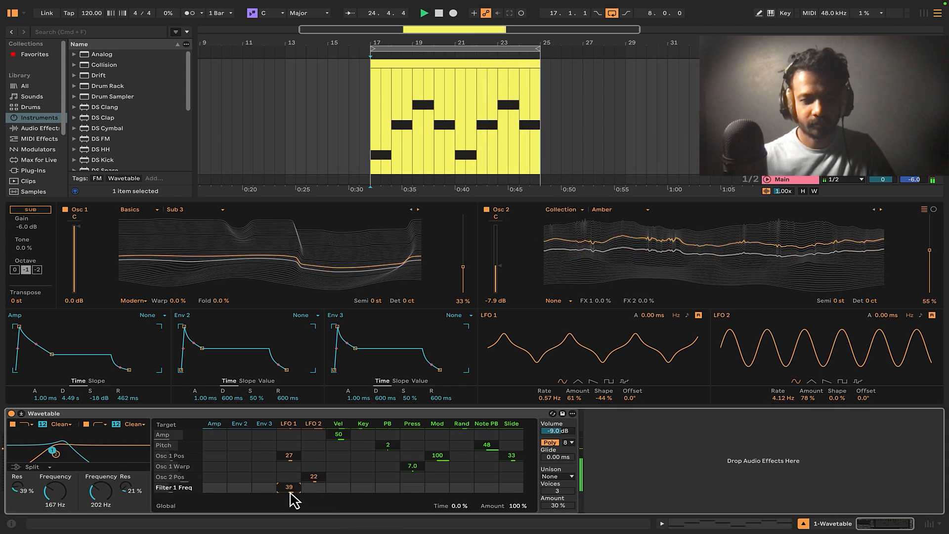
Try different LFO 1 amounts on Filter 1's frequency, then clear them and modulate it with LFO 2 by 6.2 instead.
{"action": "left_click_drag", "start_coordinate": [290, 493], "coordinate": [291, 493]}
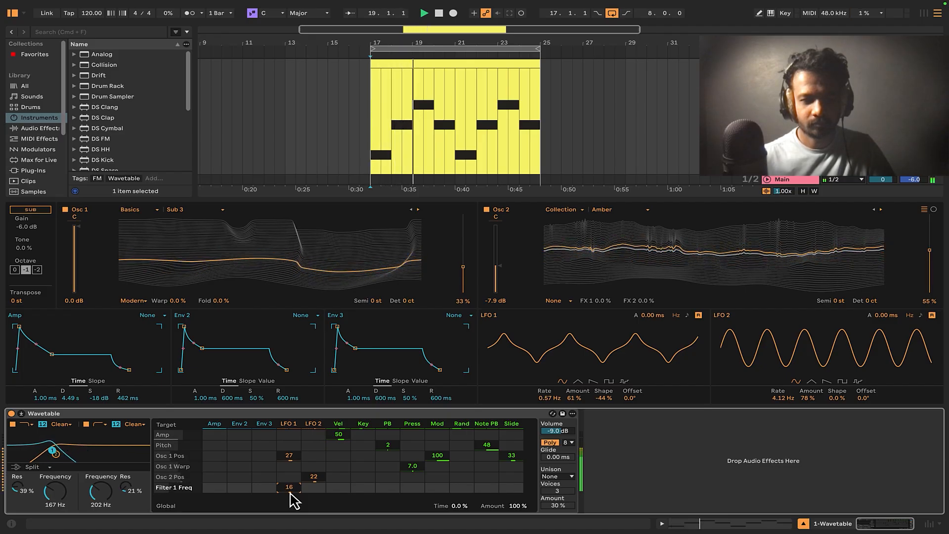
{"action": "left_click_drag", "start_coordinate": [290, 493], "coordinate": [290, 492]}
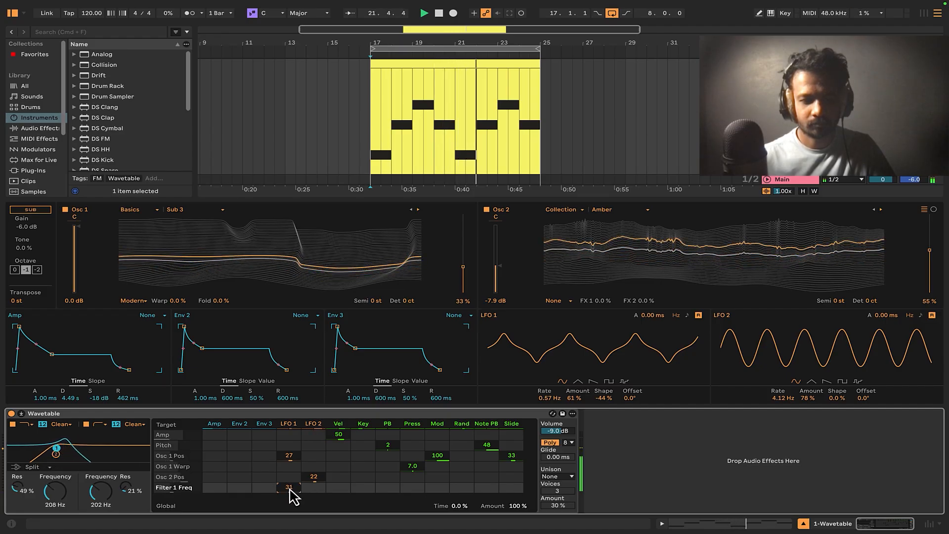
{"action": "left_click_drag", "start_coordinate": [292, 494], "coordinate": [293, 496]}
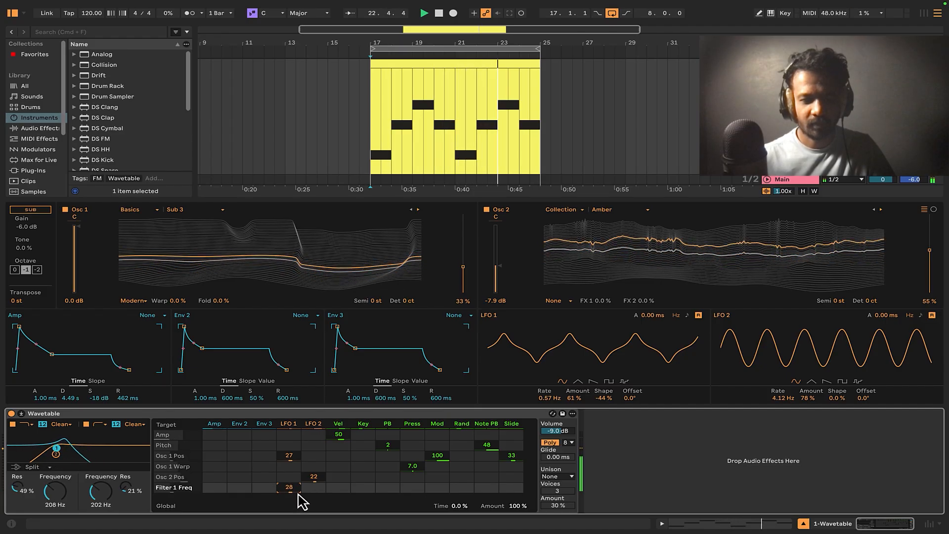
{"action": "double_click", "coordinate": [293, 492]}
{"action": "left_click_drag", "start_coordinate": [312, 494], "coordinate": [311, 493]}
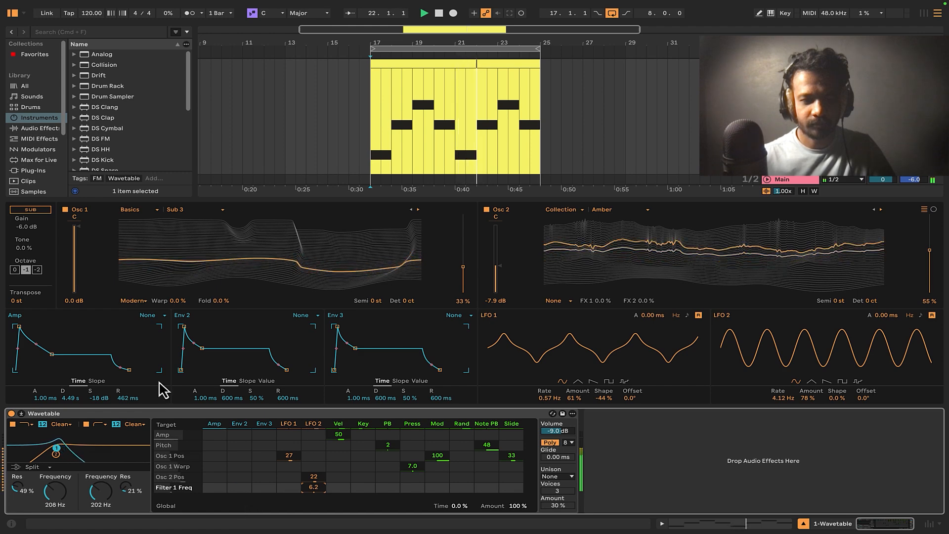
Try modulating Filter 2's frequency with LFO 1 by 20, then clear that modulation.
{"action": "left_click", "coordinate": [56, 454]}
{"action": "mouse_move", "coordinate": [290, 499]}
{"action": "left_mouse_down"}
{"action": "mouse_move", "coordinate": [291, 475]}
{"action": "mouse_move", "coordinate": [292, 504]}
{"action": "left_mouse_up"}
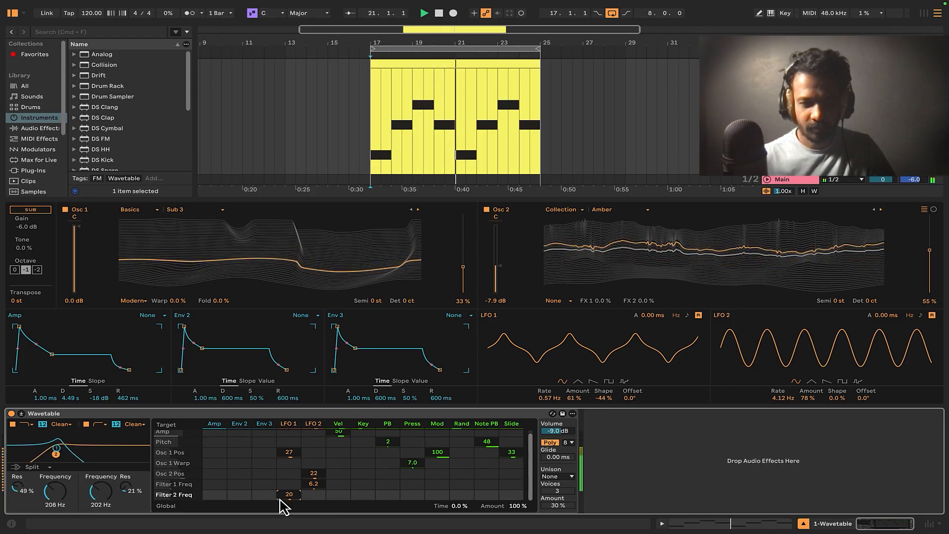
{"action": "double_click", "coordinate": [283, 498]}
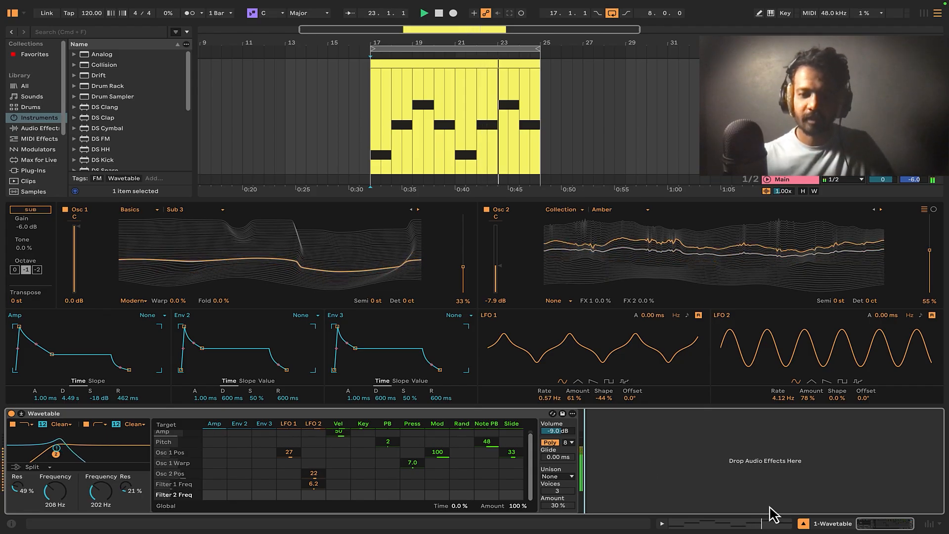
{"action": "left_click", "coordinate": [803, 524]}
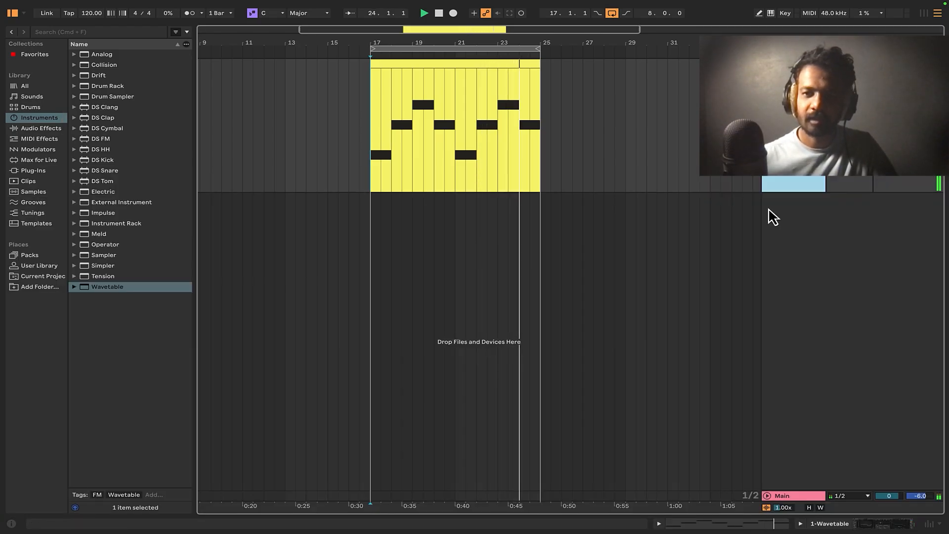
{"action": "left_click", "coordinate": [869, 527]}
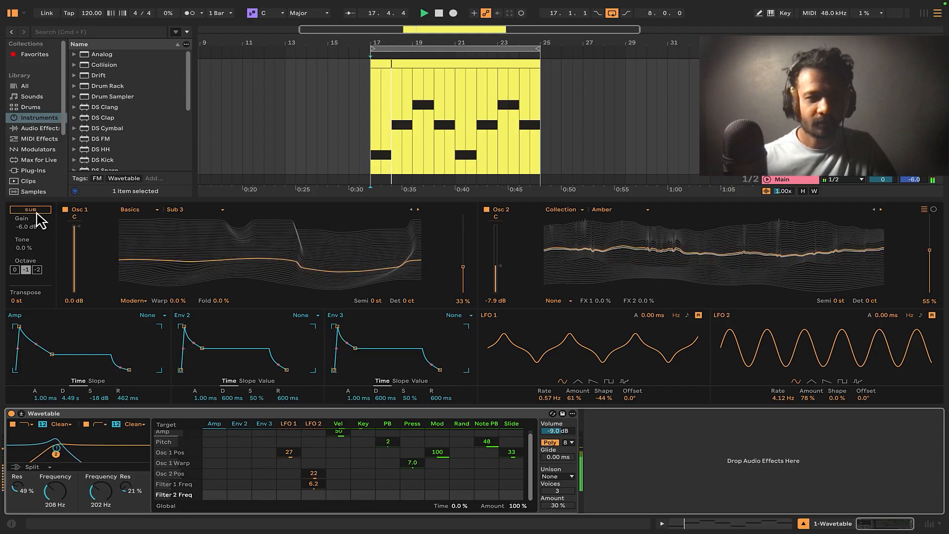
Turn off Osc 1 and Osc 2, turn on Sub and compare its octave settings 0 and -1.
{"action": "left_click", "coordinate": [64, 209]}
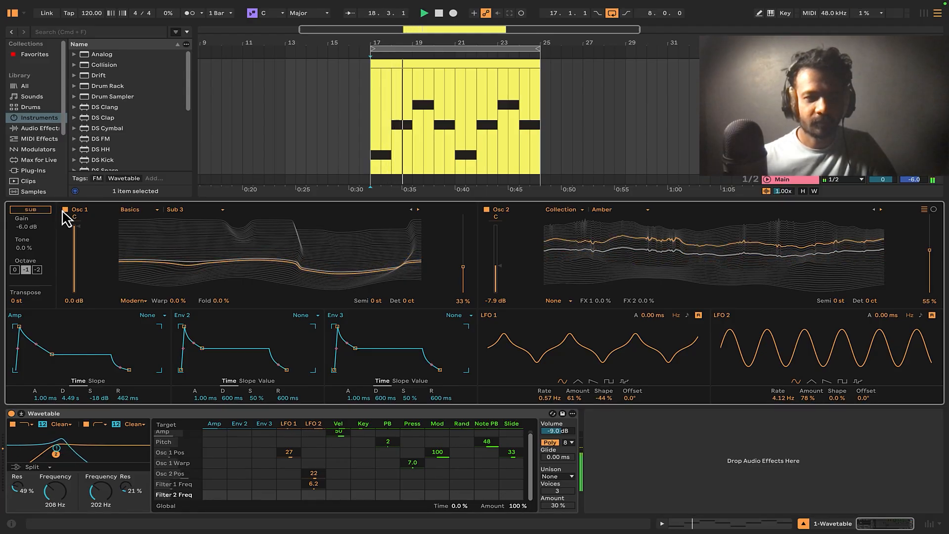
{"action": "left_click", "coordinate": [487, 210]}
{"action": "left_click", "coordinate": [30, 210]}
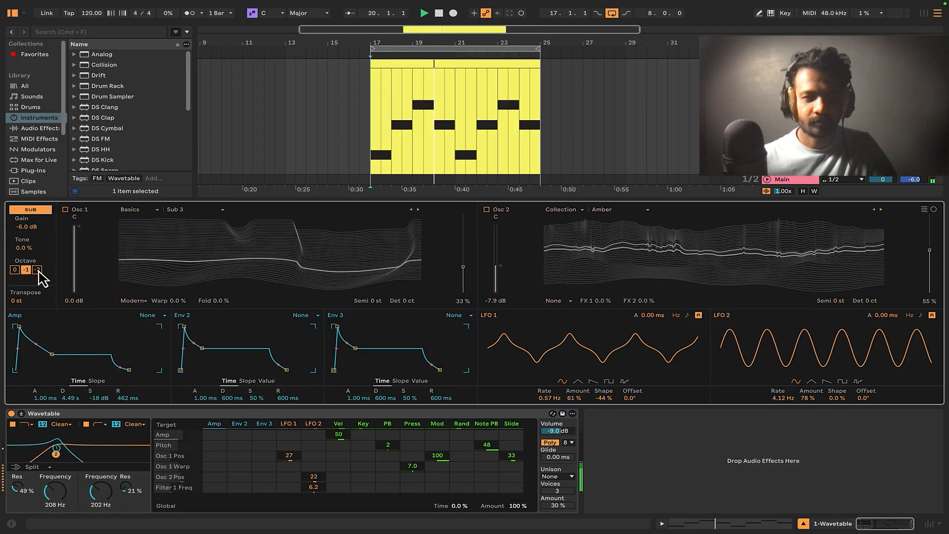
{"action": "left_click", "coordinate": [15, 270]}
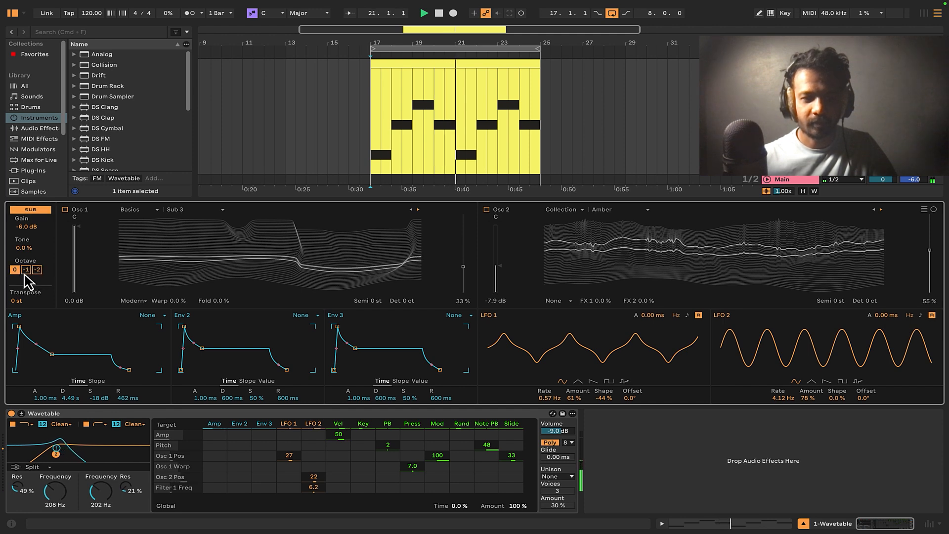
{"action": "left_click", "coordinate": [26, 270]}
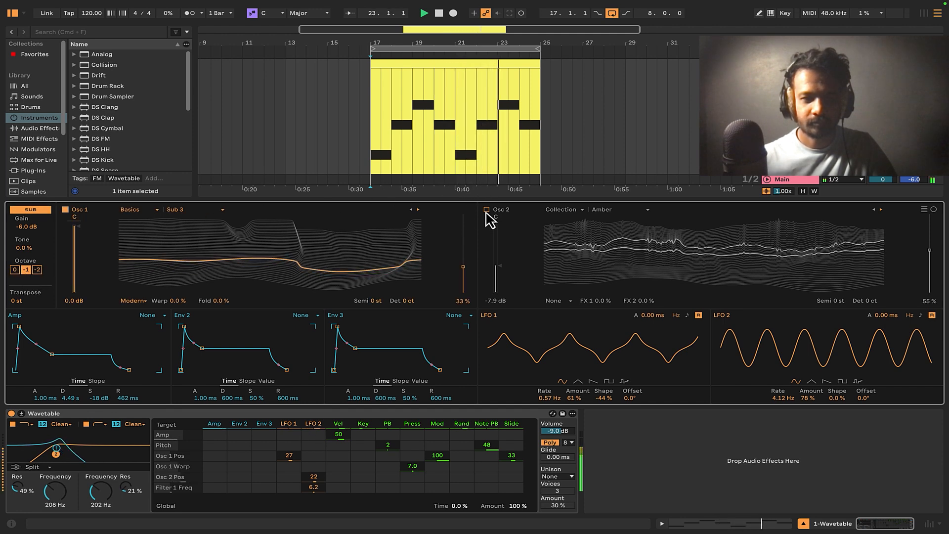
{"action": "left_click", "coordinate": [65, 211]}
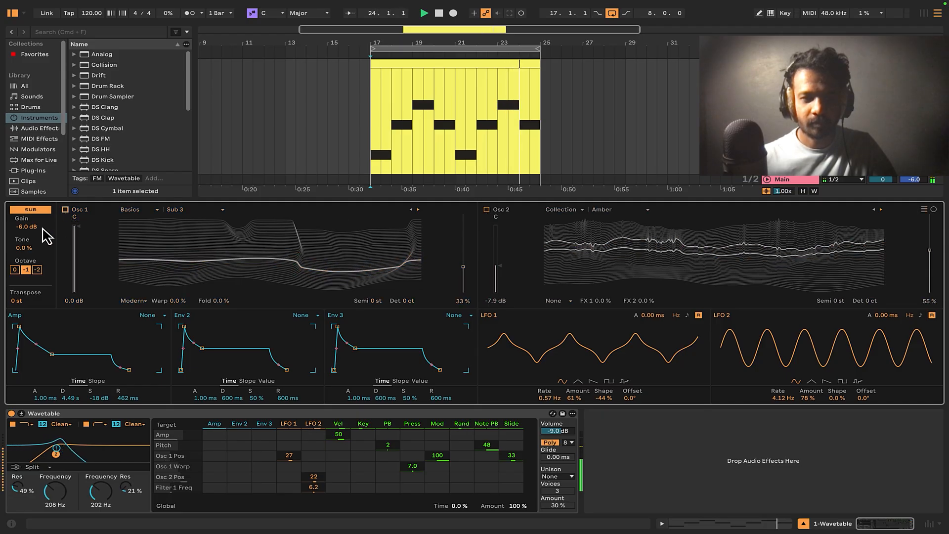
Try Sub at -0.1 dB gain and octave 0, then restore its gain to -6.0 dB and octave to -1.
{"action": "left_click", "coordinate": [23, 248]}
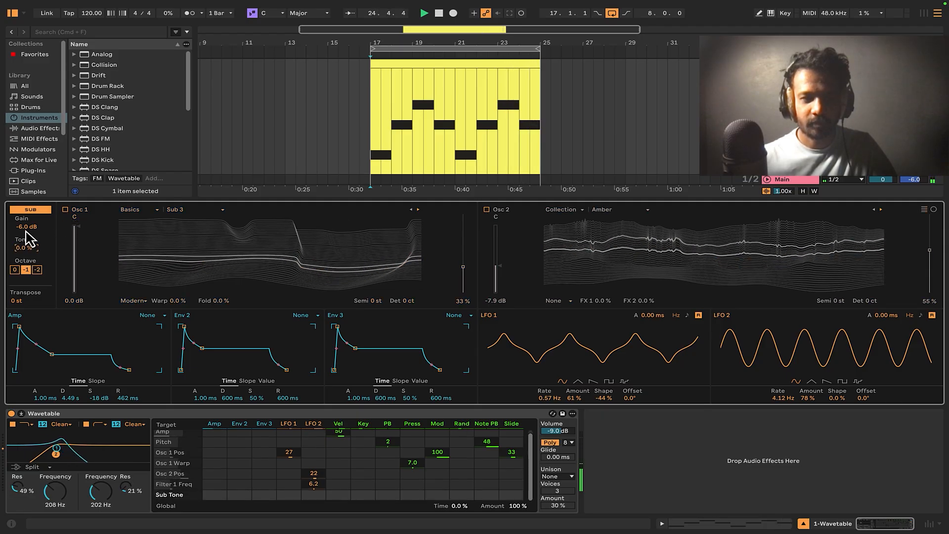
{"action": "left_click_drag", "start_coordinate": [26, 229], "coordinate": [26, 208]}
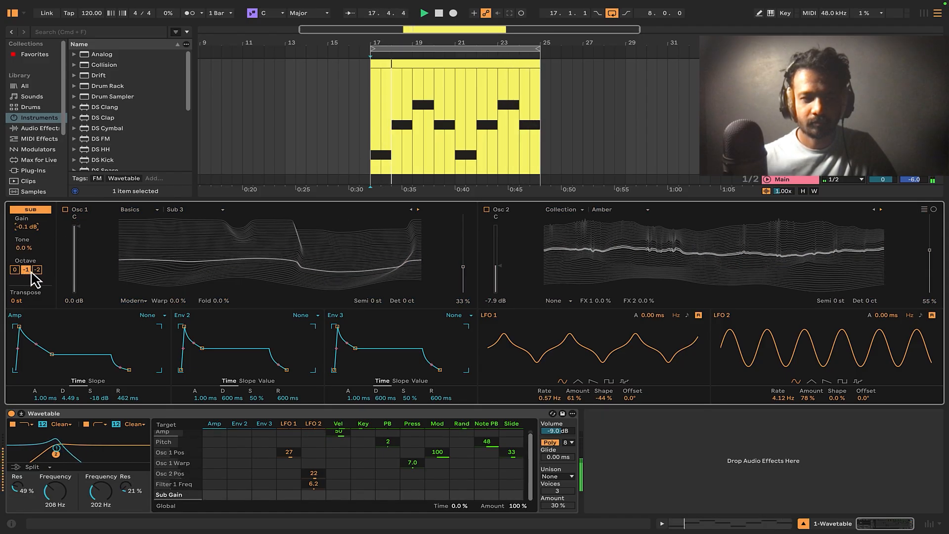
{"action": "left_click", "coordinate": [15, 270]}
{"action": "double_click", "coordinate": [30, 228]}
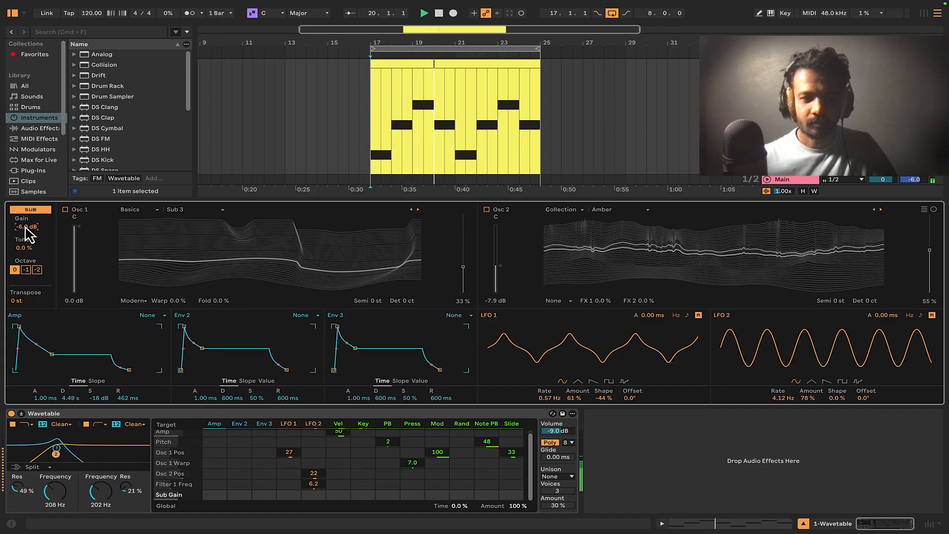
{"action": "left_click", "coordinate": [26, 270]}
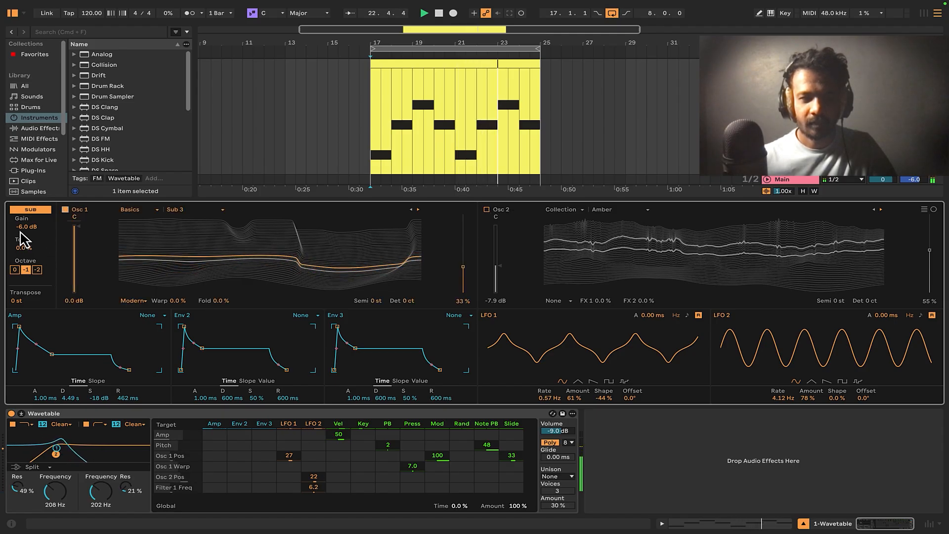
Toggle Sub to compare Osc 1 with and without it, leaving Sub off.
{"action": "left_click", "coordinate": [34, 212]}
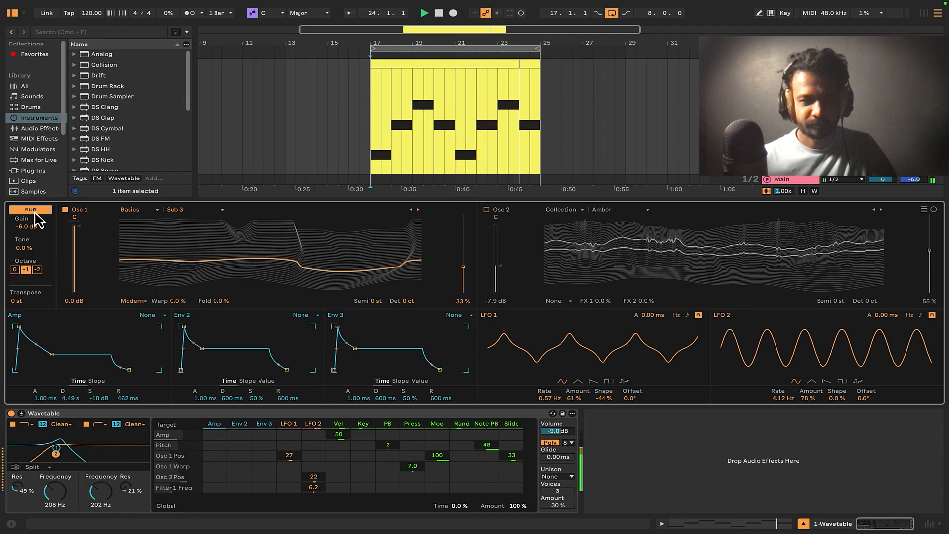
{"action": "left_click", "coordinate": [35, 213]}
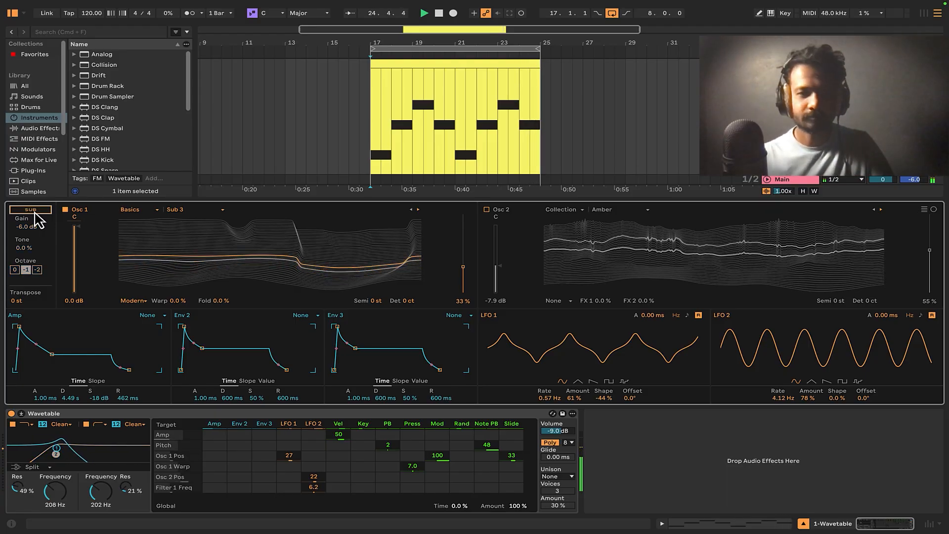
Turn Sub on and toggle Overdrive, Reverb and Echo to compare the sound, leaving all three effects enabled.
{"action": "left_click", "coordinate": [34, 212]}
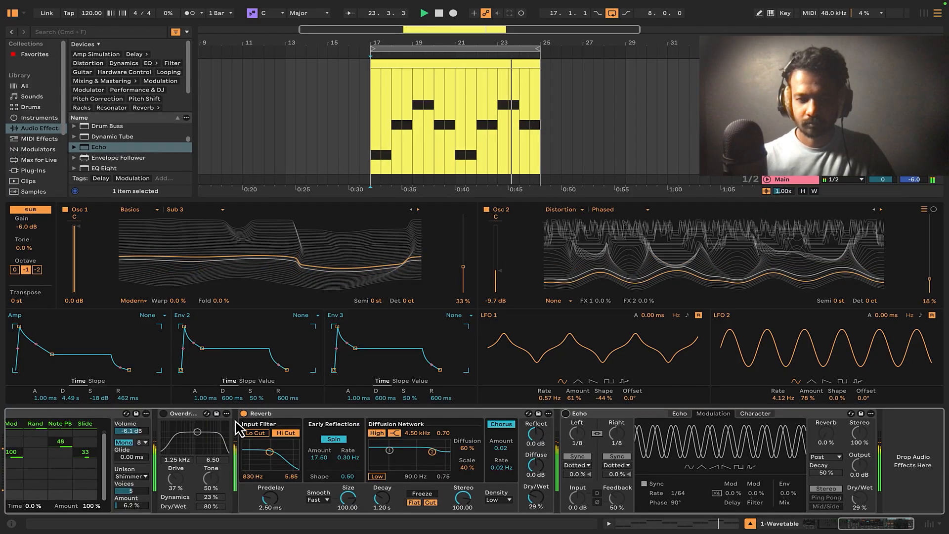
{"action": "left_click", "coordinate": [282, 428]}
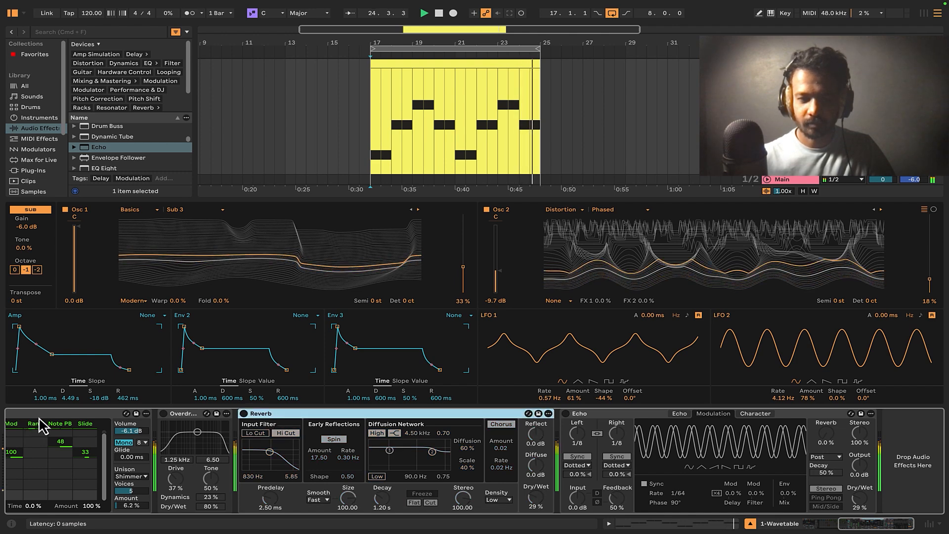
{"action": "left_click_drag", "start_coordinate": [859, 524], "coordinate": [810, 526]}
{"action": "left_click", "coordinate": [589, 414]}
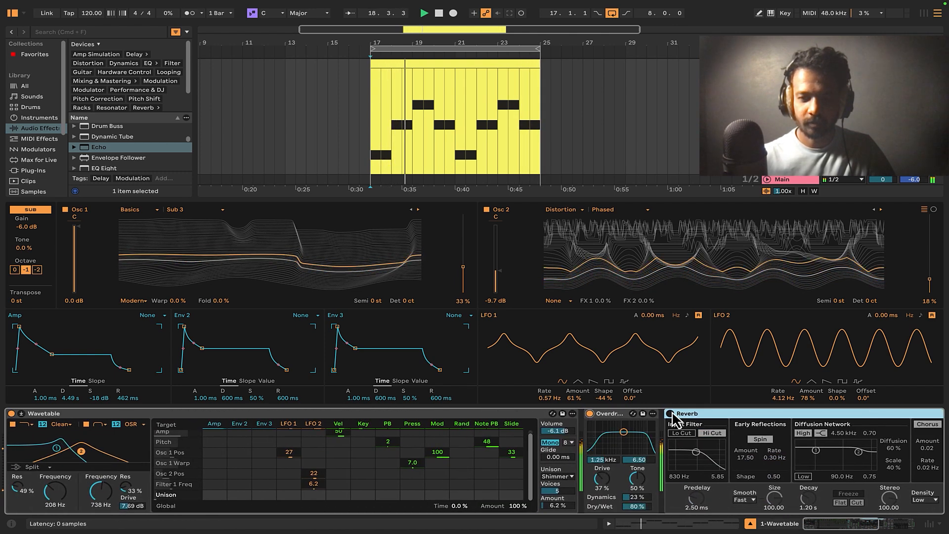
{"action": "left_click", "coordinate": [671, 414]}
{"action": "left_click", "coordinate": [891, 524]}
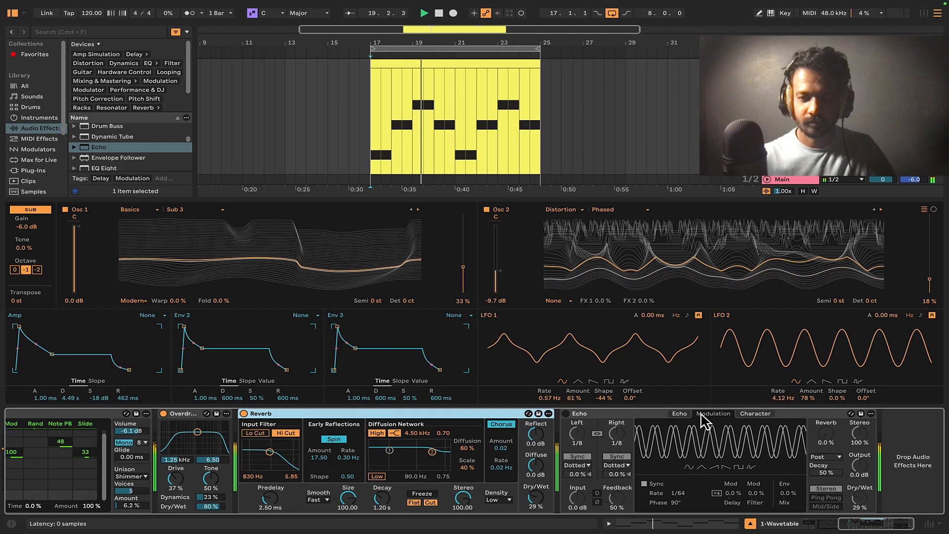
{"action": "left_click", "coordinate": [566, 413]}
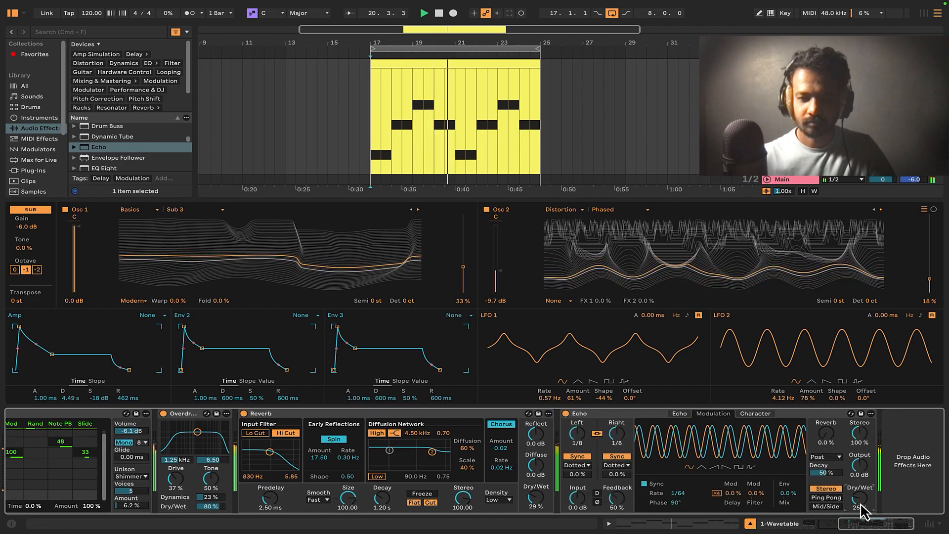
Delete Echo from the effect chain, set Reverb's Dry/Wet to 25%, and return to the arrangement at bar 17.
{"action": "right_click", "coordinate": [598, 414]}
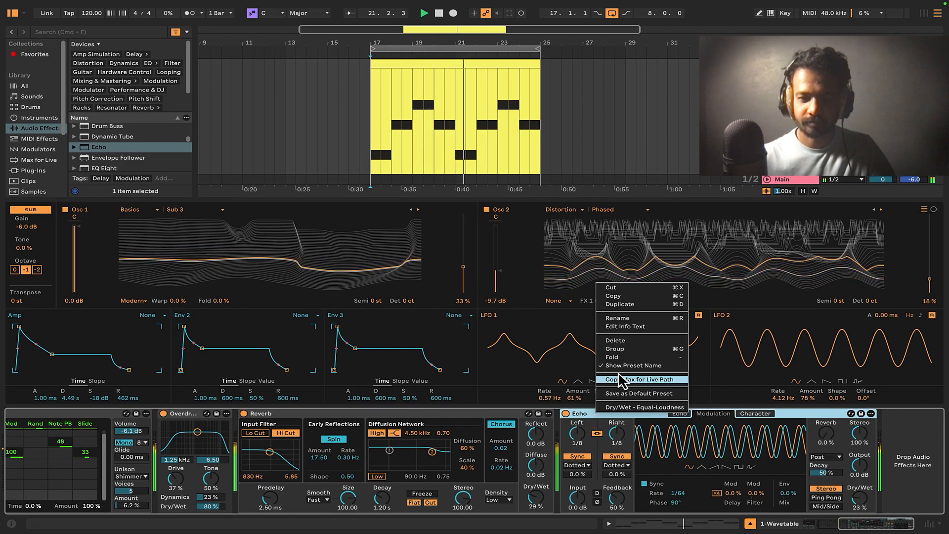
{"action": "left_click", "coordinate": [619, 341]}
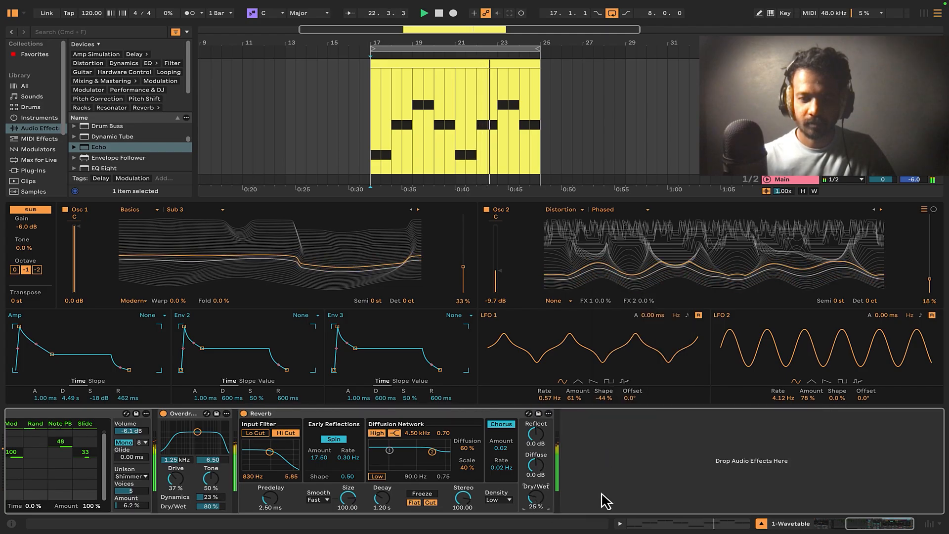
{"action": "left_click", "coordinate": [823, 527]}
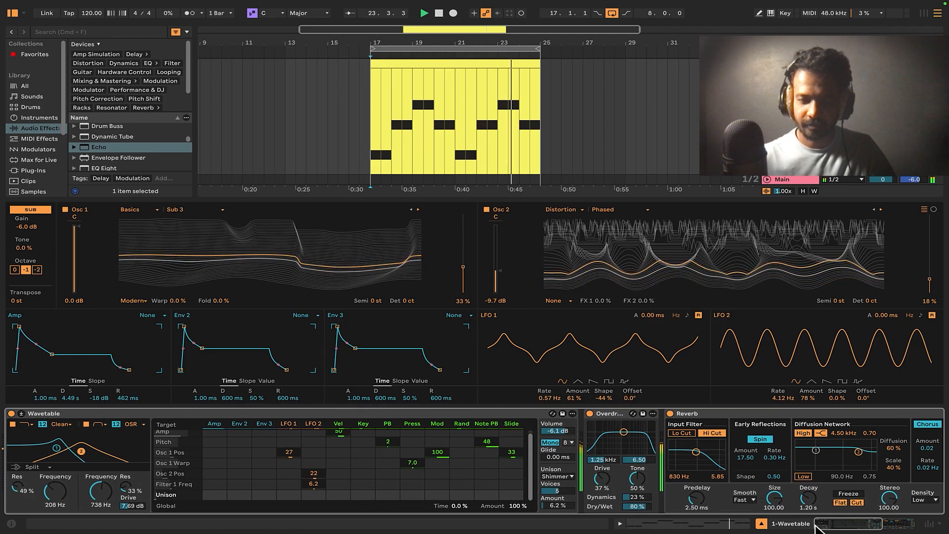
{"action": "left_click", "coordinate": [762, 524]}
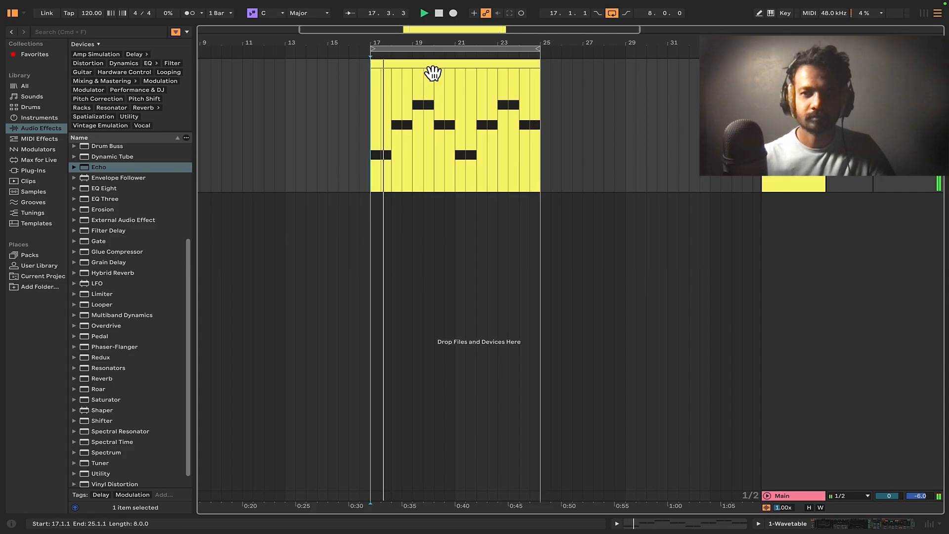
{"action": "left_click", "coordinate": [368, 150]}
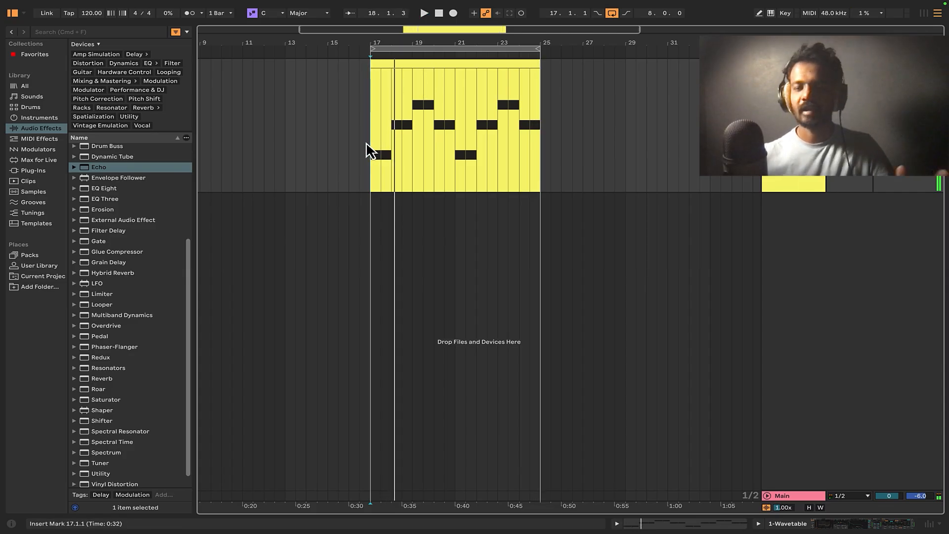
Add a second Wavetable track below the first and make it slightly taller.
{"action": "mouse_move", "coordinate": [394, 529]}
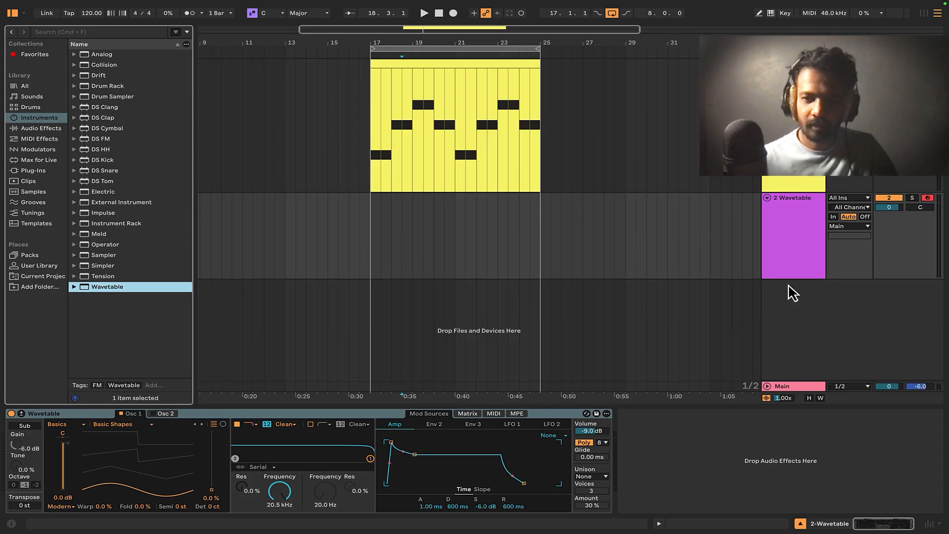
{"action": "left_click_drag", "start_coordinate": [792, 278], "coordinate": [798, 298]}
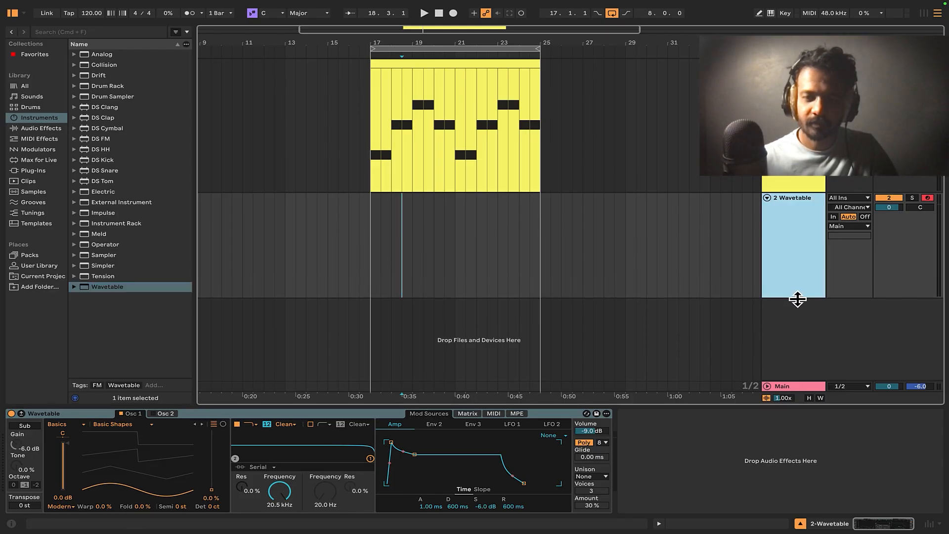
{"action": "double_click", "coordinate": [379, 257]}
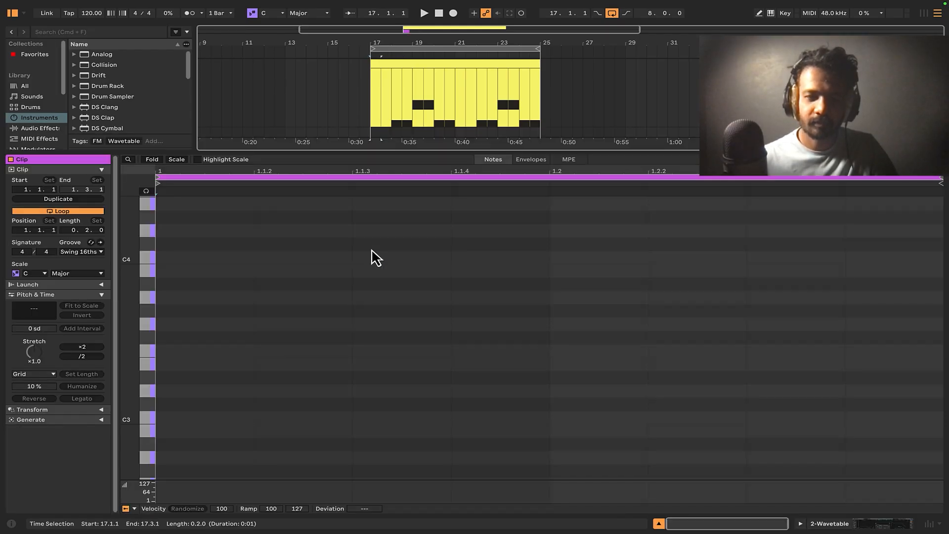
{"action": "left_click", "coordinate": [659, 524]}
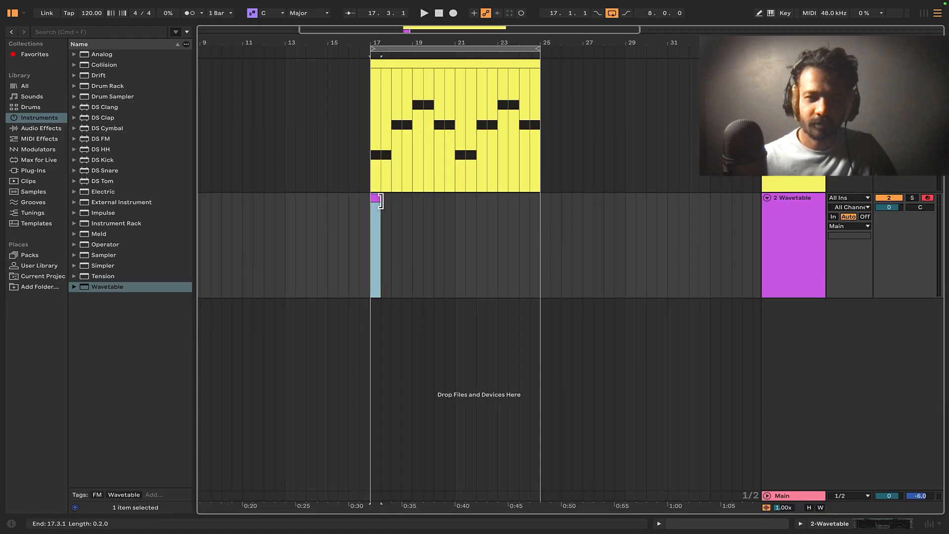
{"action": "left_click_drag", "start_coordinate": [381, 199], "coordinate": [541, 201]}
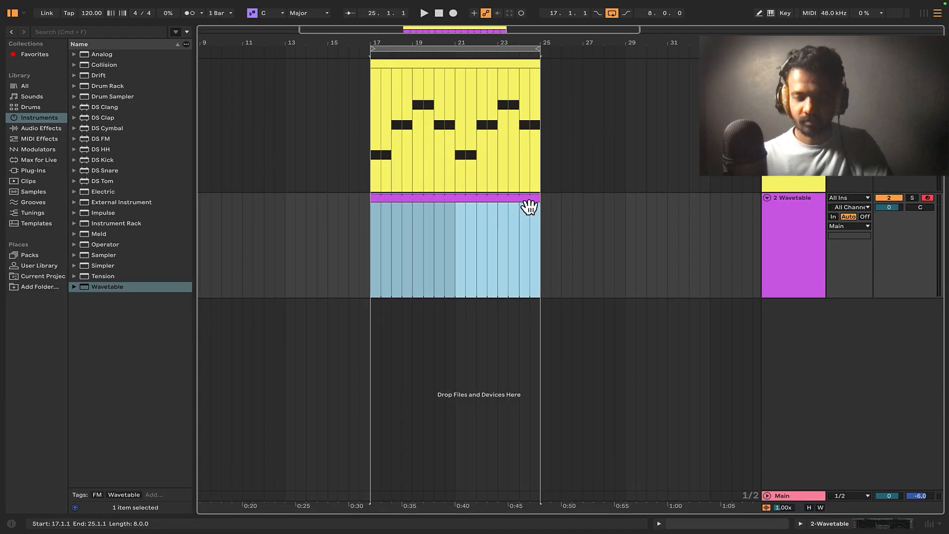
{"action": "key", "text": "Delete"}
Copy the first track's clip to bar 17 of the 2 Wavetable track and transpose all its notes up one octave.
{"action": "left_click_drag", "start_coordinate": [459, 67], "coordinate": [452, 218]}
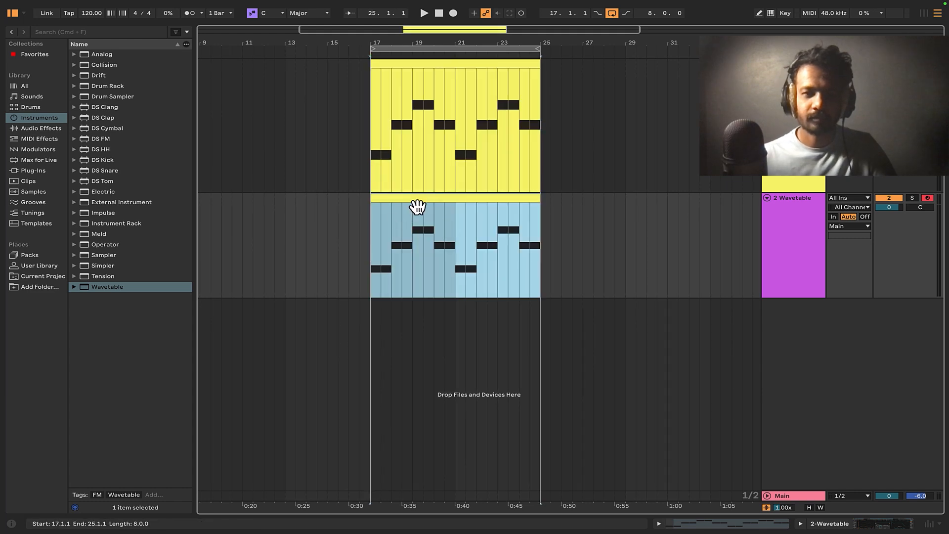
{"action": "double_click", "coordinate": [417, 205]}
{"action": "left_click_drag", "start_coordinate": [179, 383], "coordinate": [912, 245]}
{"action": "key", "text": "shift+Up"}
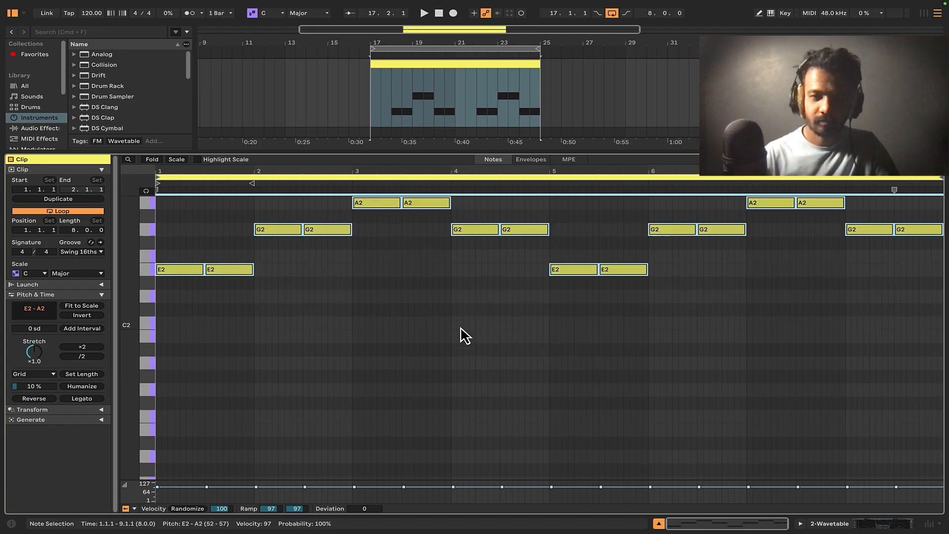
Rework the copied clip into one-bar chords between A2 and A3, comparing D4 with D3 in bar 3 and keeping D3.
{"action": "scroll", "coordinate": [465, 337], "scroll_direction": "up", "scroll_amount": 2}
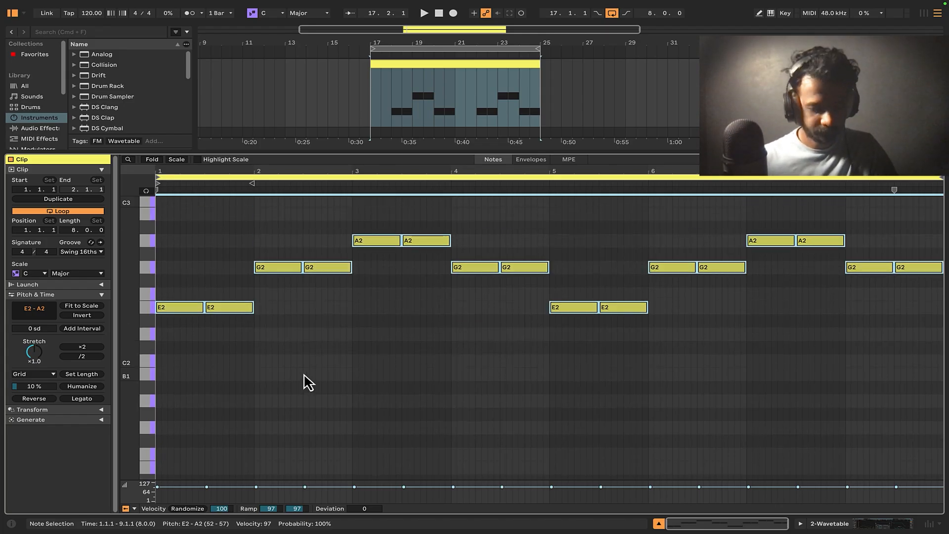
{"action": "scroll", "coordinate": [302, 381], "scroll_direction": "up", "scroll_amount": 2}
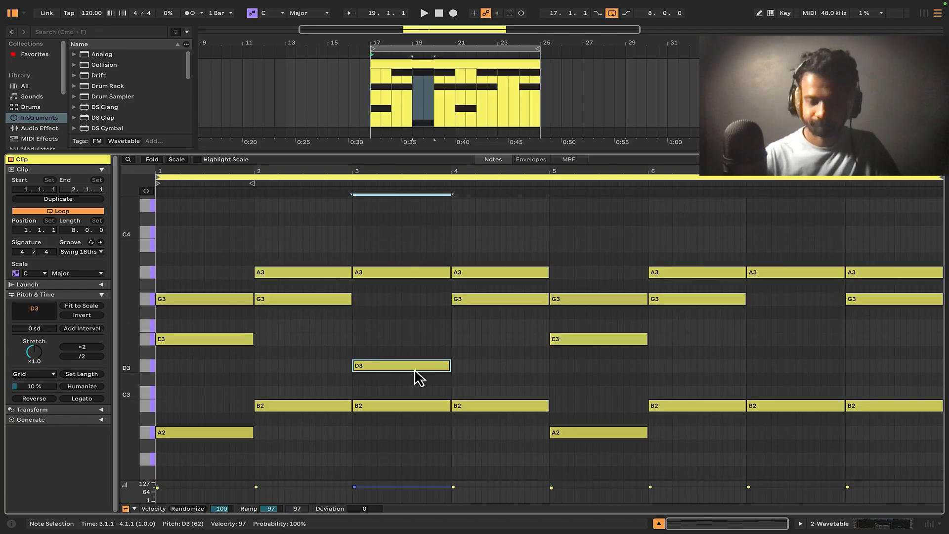
{"action": "key", "text": "shift+Up"}
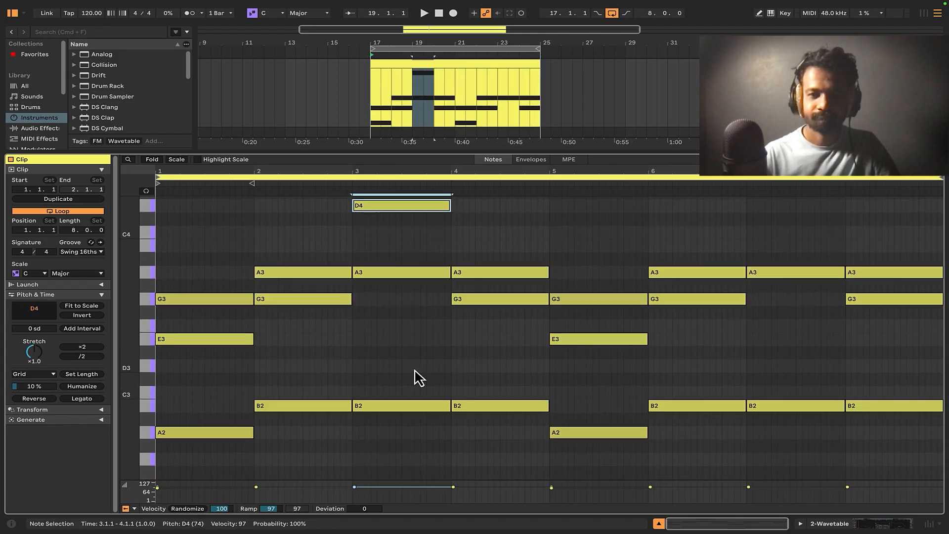
{"action": "key", "text": "shift+Down"}
{"action": "key", "text": "space"}
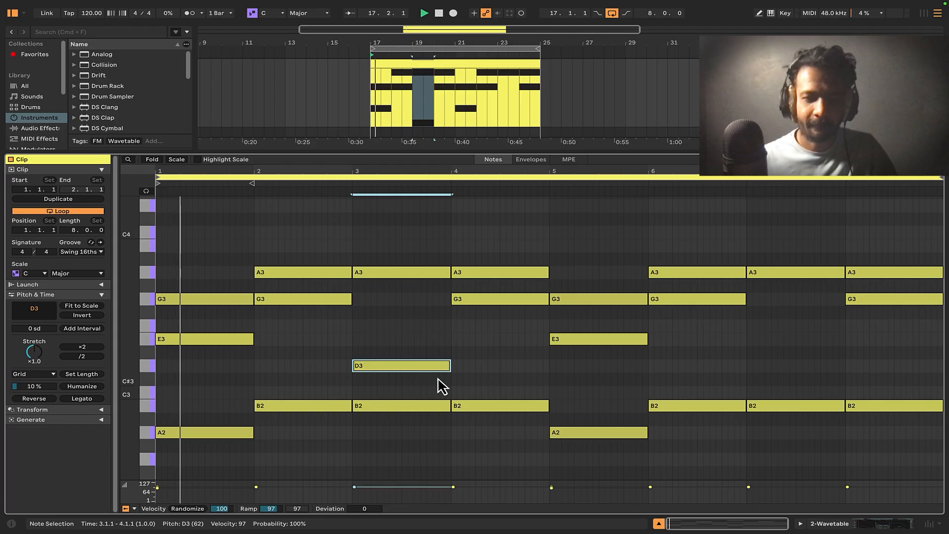
Bring the A2, E3 and G3 chord in halfway through bar 4 and add a one-bar D3 in bar 7.
{"action": "left_click", "coordinate": [495, 377]}
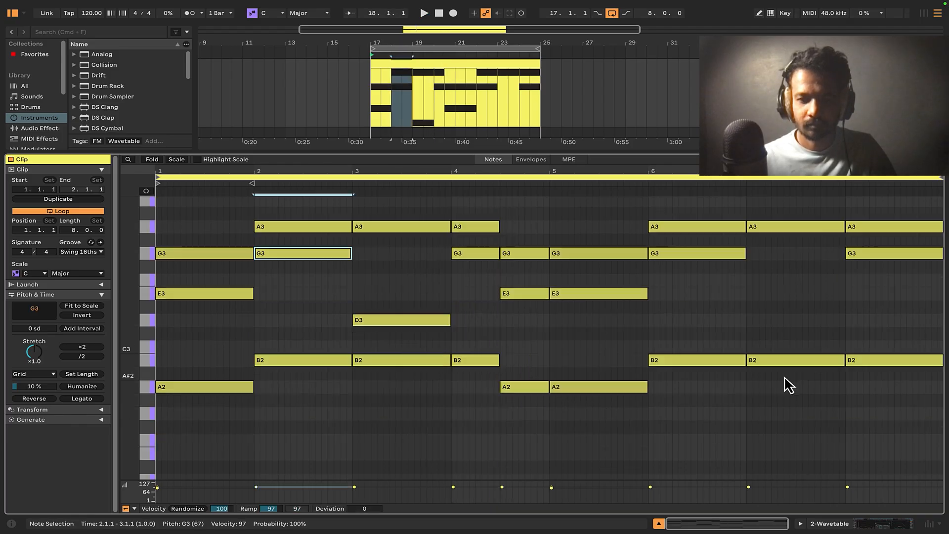
{"action": "scroll", "coordinate": [789, 386], "scroll_direction": "down", "scroll_amount": 1}
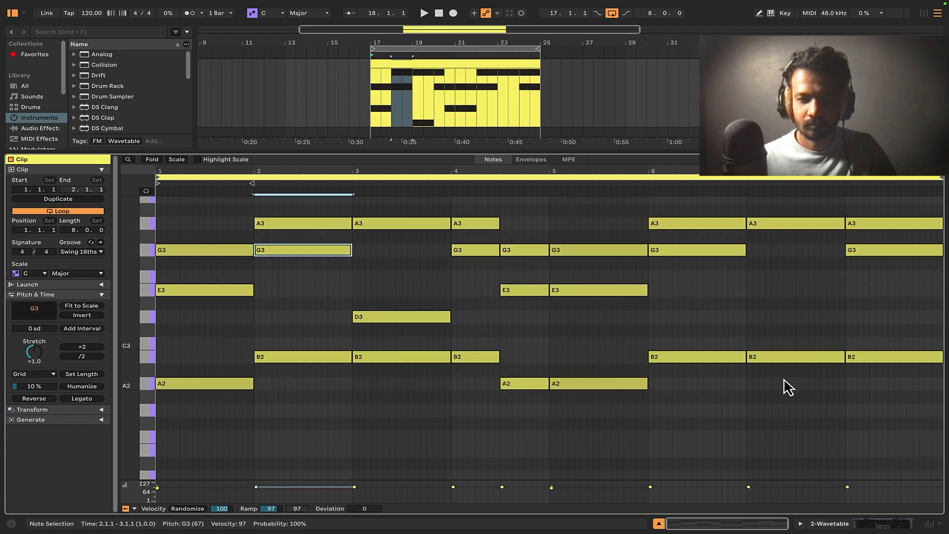
{"action": "scroll", "coordinate": [336, 281], "scroll_direction": "up", "scroll_amount": 4}
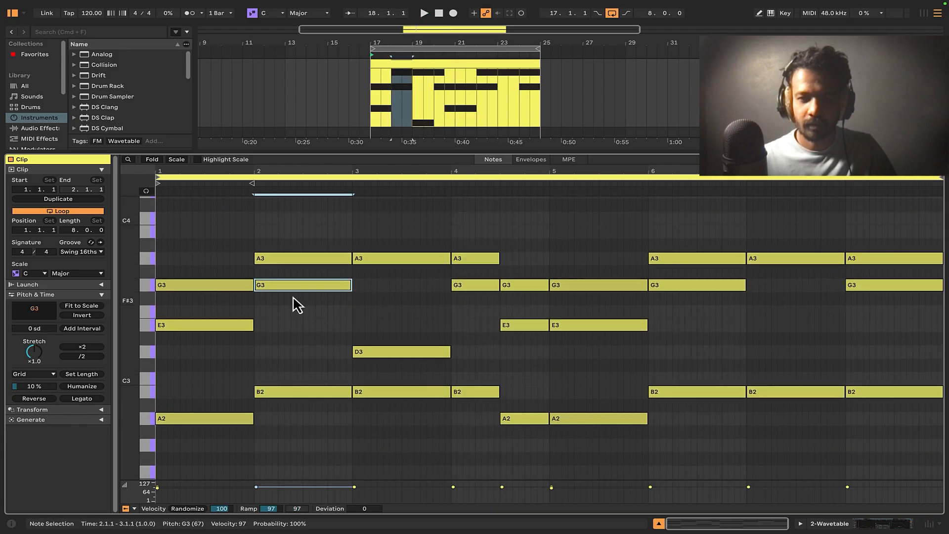
{"action": "left_click_drag", "start_coordinate": [297, 292], "coordinate": [790, 355]}
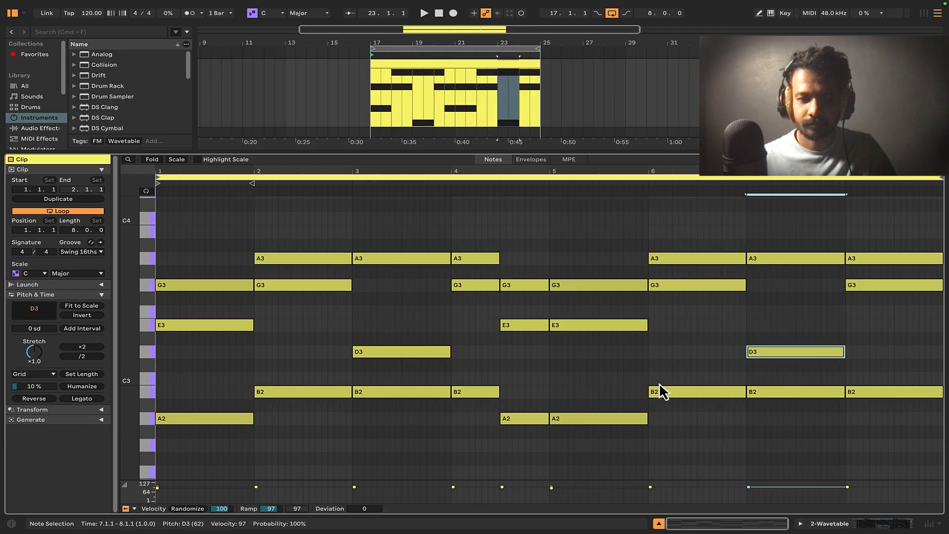
Play back the edited chord clip, then close the clip editor and stop playback.
{"action": "key", "text": "space"}
{"action": "scroll", "coordinate": [672, 383], "scroll_direction": "down", "scroll_amount": 2}
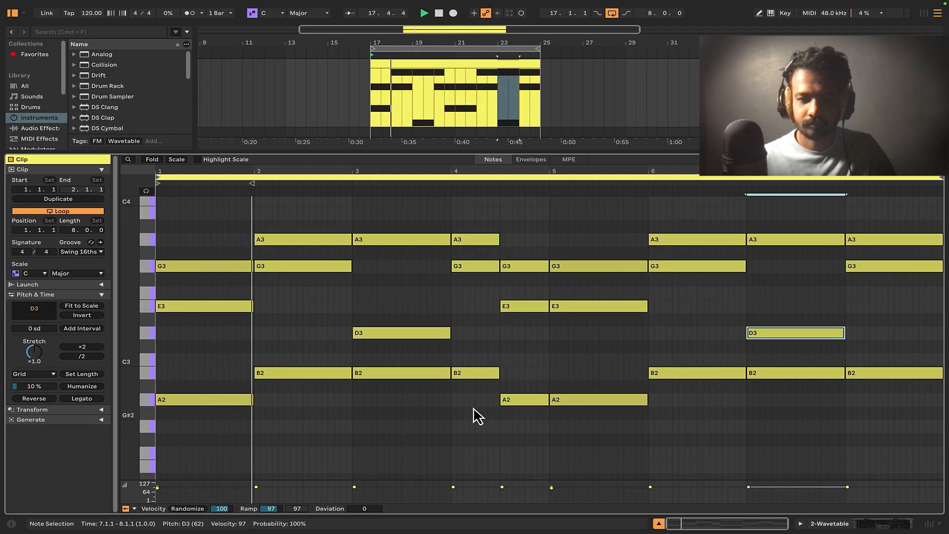
{"action": "scroll", "coordinate": [478, 416], "scroll_direction": "up", "scroll_amount": 1}
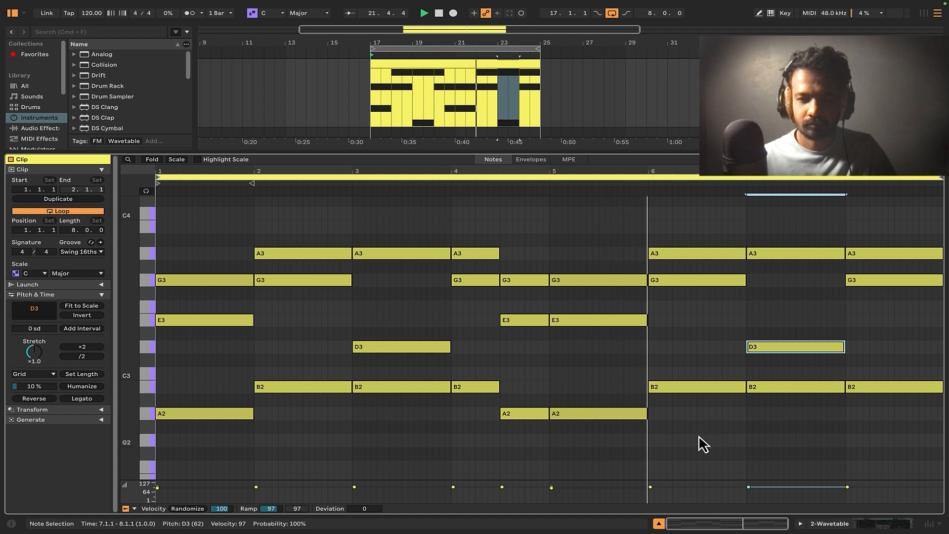
{"action": "left_click", "coordinate": [729, 441]}
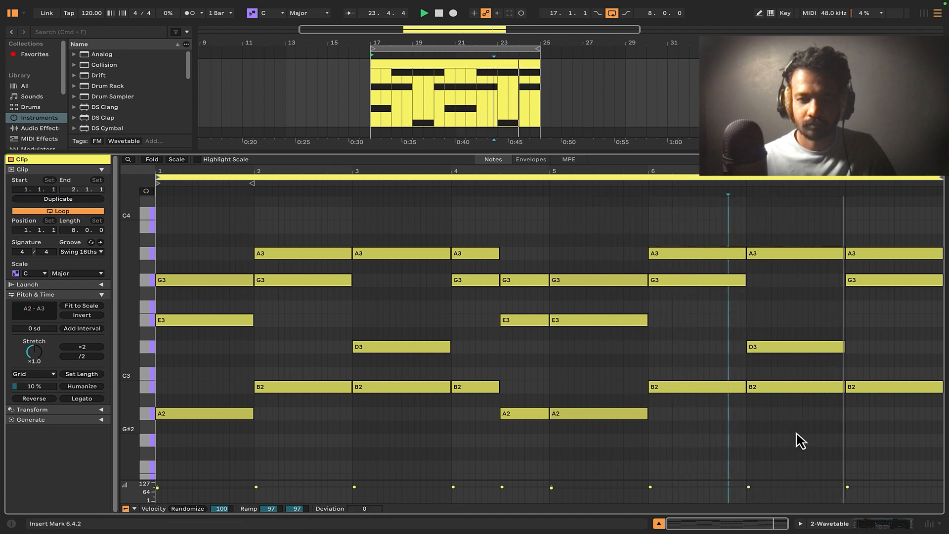
{"action": "left_click", "coordinate": [659, 523]}
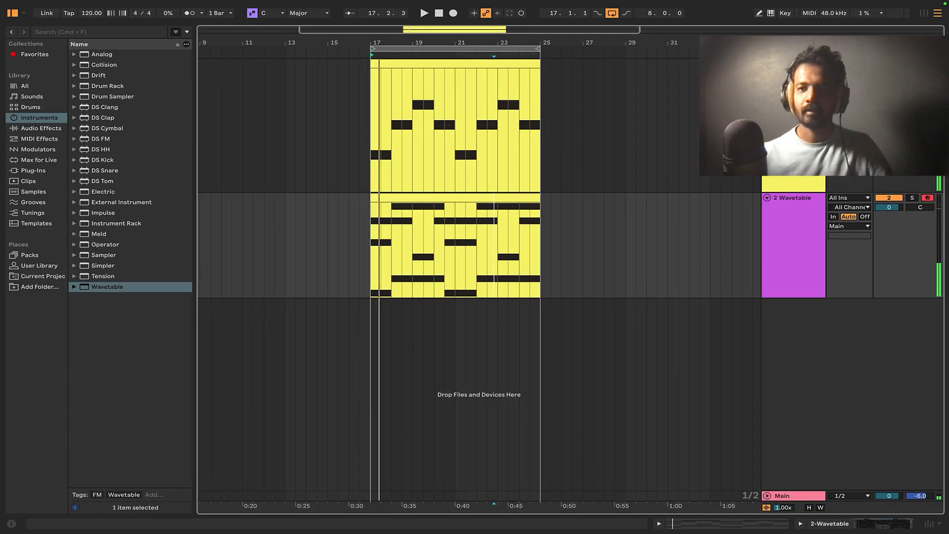
{"action": "key", "text": "space"}
Play the loop from bar 17 to hear the bass and chord clips together.
{"action": "left_click", "coordinate": [372, 266]}
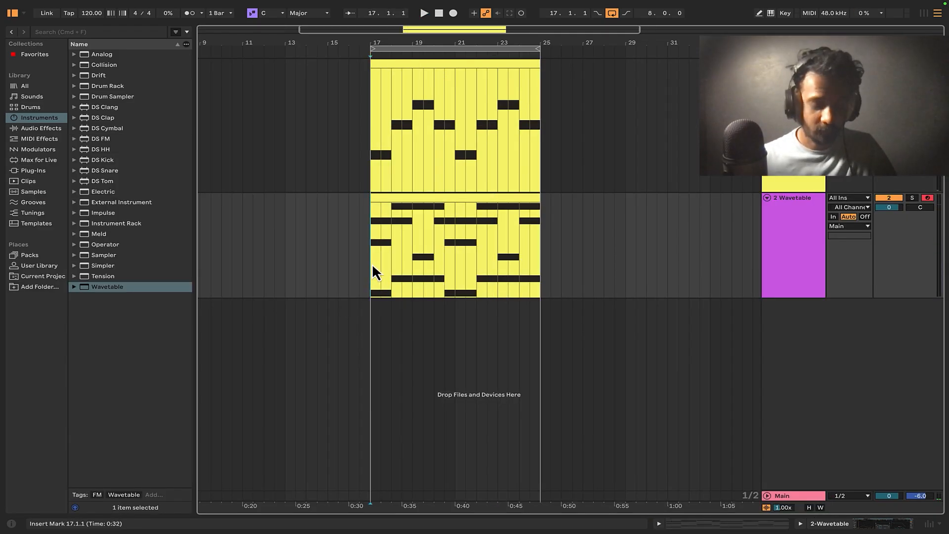
{"action": "key", "text": "plus"}
{"action": "key", "text": "space"}
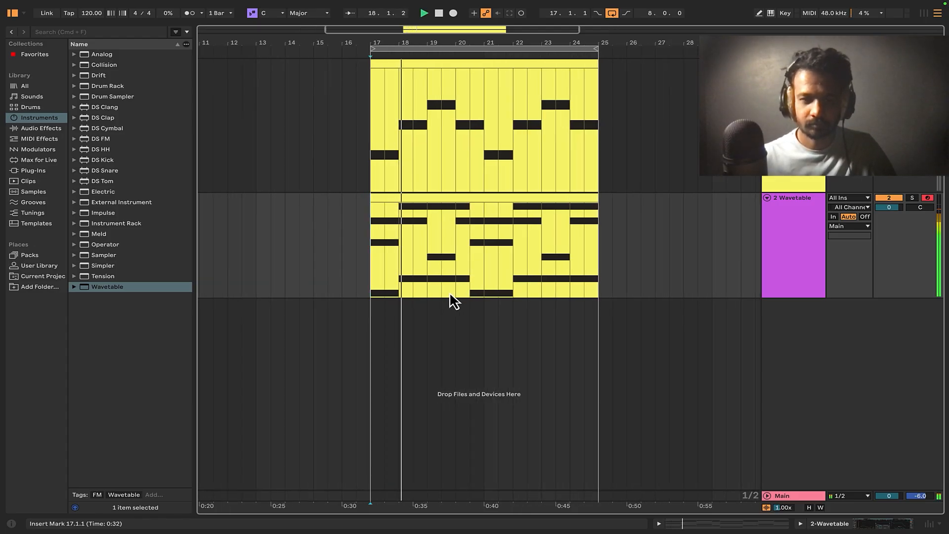
{"action": "scroll", "coordinate": [427, 270], "scroll_direction": "up", "scroll_amount": 1}
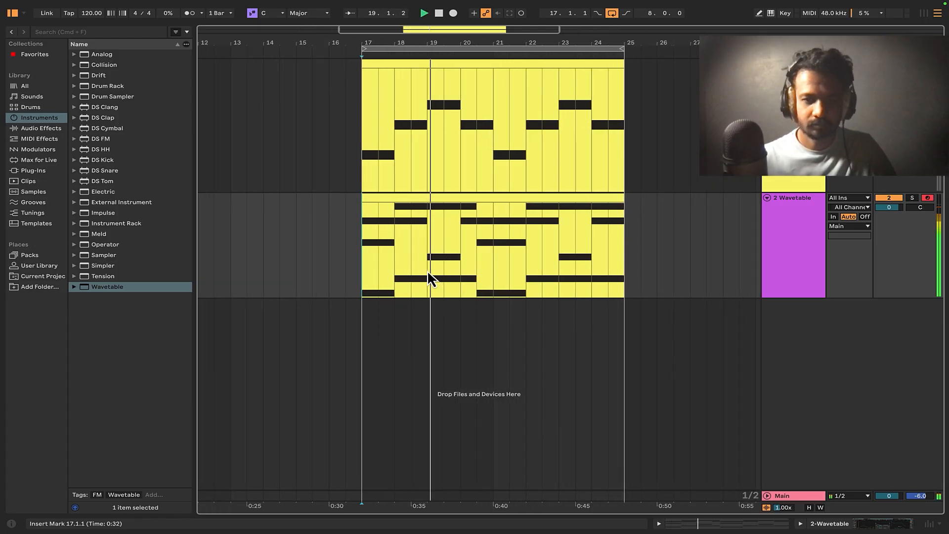
{"action": "scroll", "coordinate": [427, 271], "scroll_direction": "up", "scroll_amount": 2}
{"action": "scroll", "coordinate": [427, 270], "scroll_direction": "down", "scroll_amount": 2}
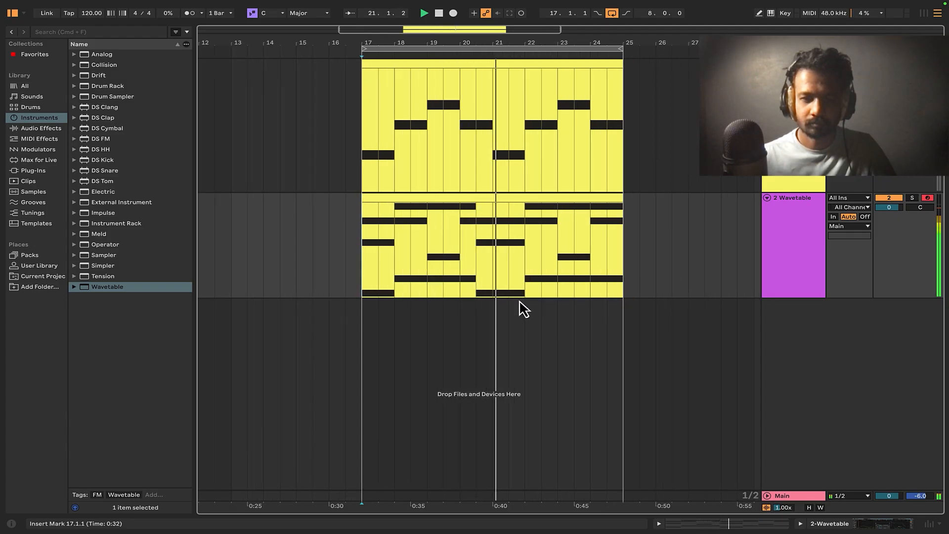
Open the chord clip and raise the A2 note in the second half of bar 4 to B2.
{"action": "double_click", "coordinate": [519, 208]}
{"action": "left_click", "coordinate": [515, 426]}
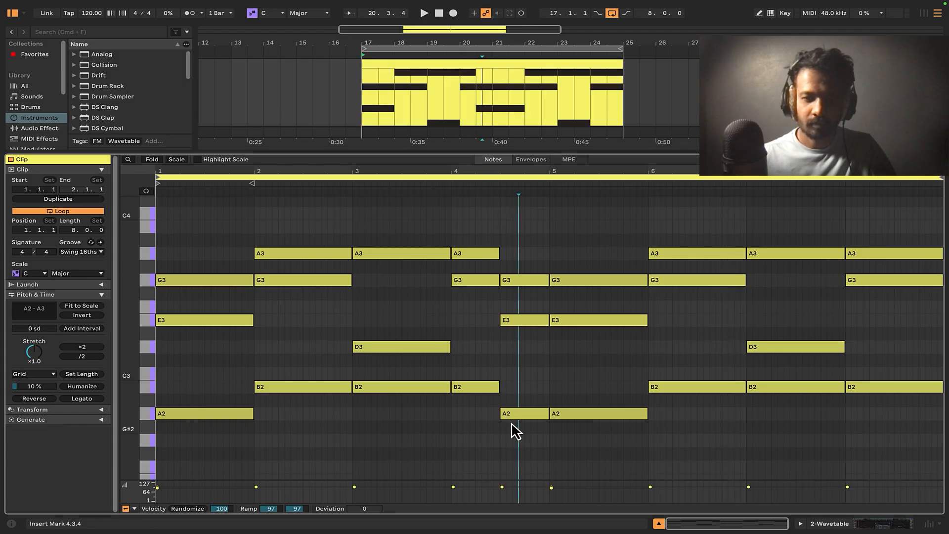
{"action": "left_click_drag", "start_coordinate": [514, 412], "coordinate": [513, 394]}
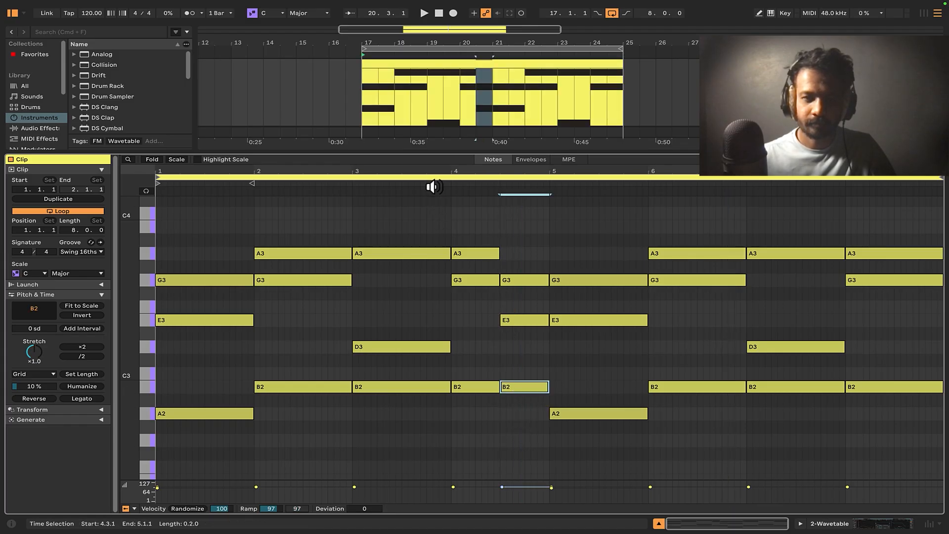
Play the chord clip from its bar 5, then close the clip editor and stop playback.
{"action": "left_click", "coordinate": [555, 375]}
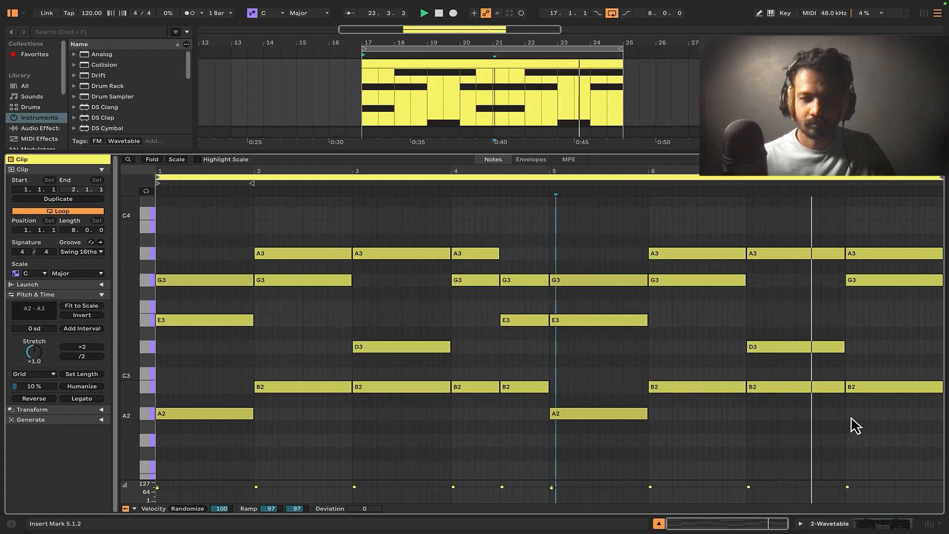
{"action": "left_click", "coordinate": [659, 524]}
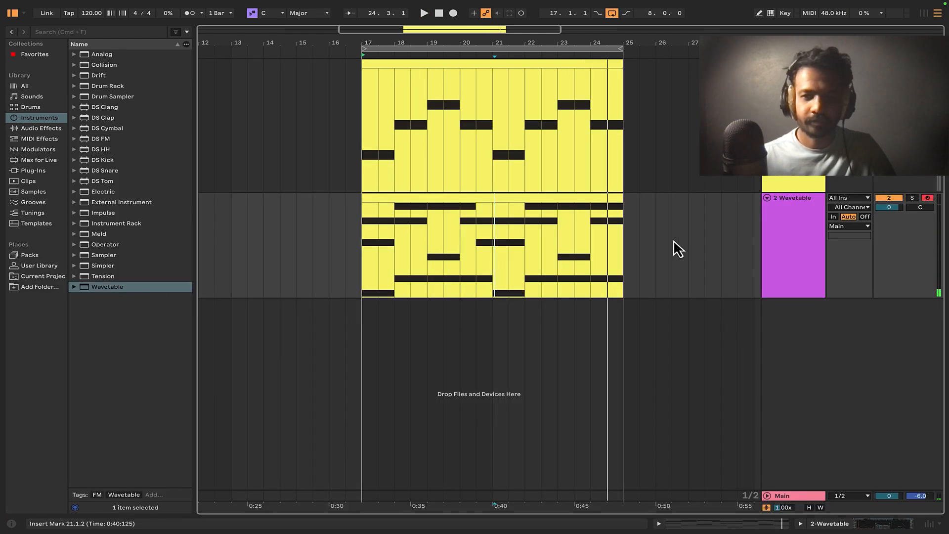
Open the second track's Wavetable in its expanded view and return the insert marker to bar 17.
{"action": "left_click", "coordinate": [770, 238]}
{"action": "left_click", "coordinate": [908, 524]}
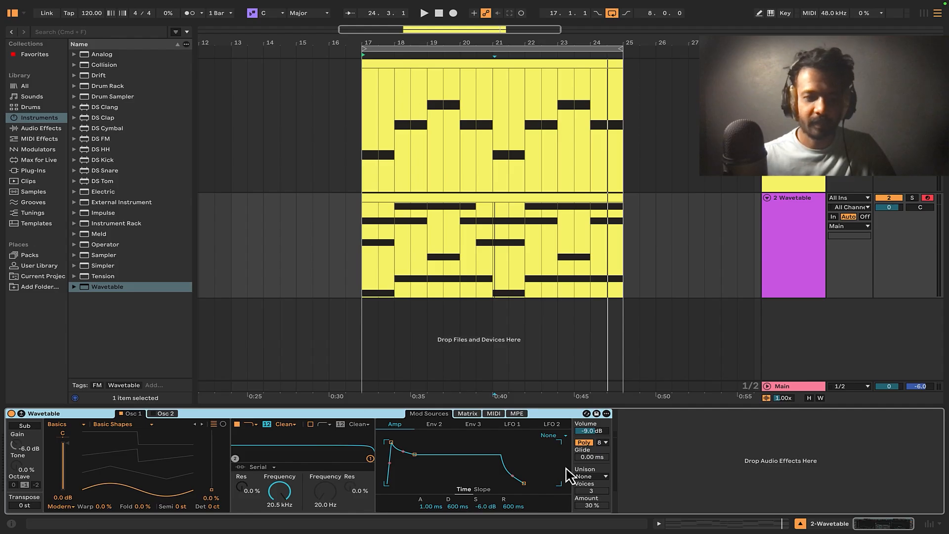
{"action": "left_click", "coordinate": [364, 250]}
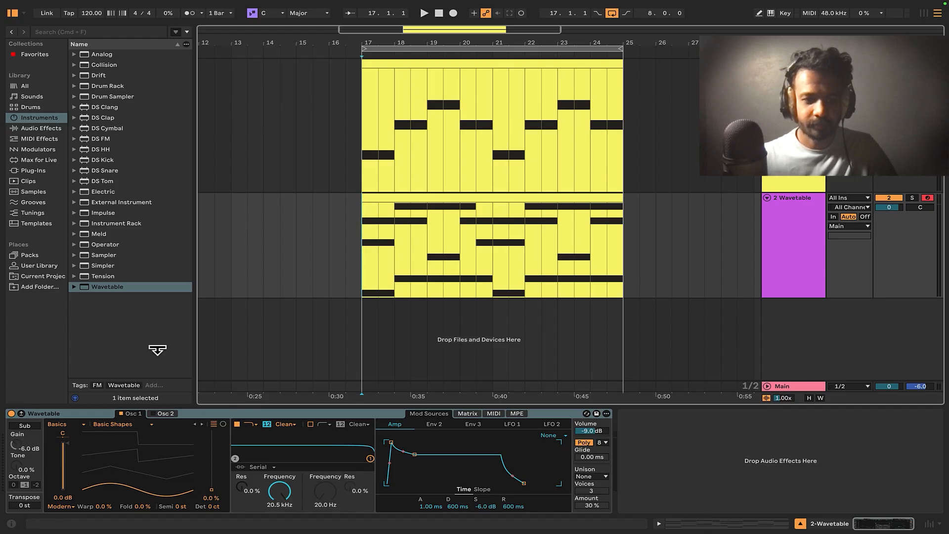
{"action": "left_click", "coordinate": [21, 414]}
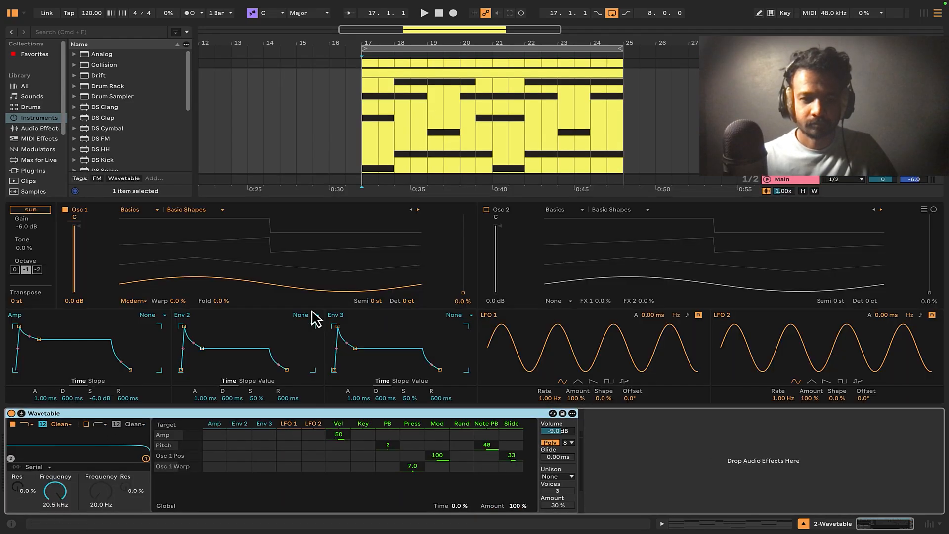
{"action": "scroll", "coordinate": [405, 115], "scroll_direction": "down", "scroll_amount": 2}
{"action": "scroll", "coordinate": [405, 115], "scroll_direction": "up", "scroll_amount": 3}
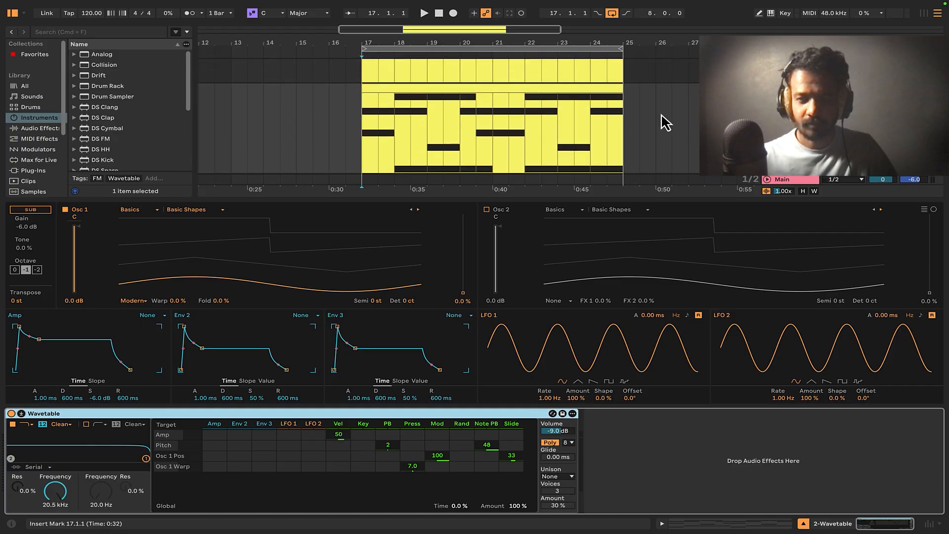
{"action": "scroll", "coordinate": [482, 134], "scroll_direction": "down", "scroll_amount": 1}
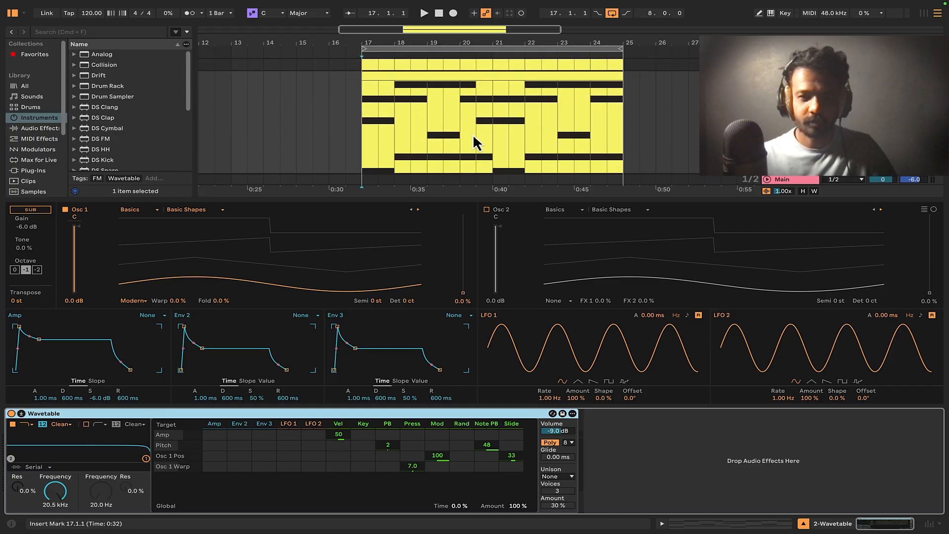
Load the Vintage Minifilter wavetable in Osc 1 at 94% position and set Filter 1 to 1.35 kHz with 18% resonance.
{"action": "left_click", "coordinate": [193, 210]}
{"action": "left_click", "coordinate": [140, 214]}
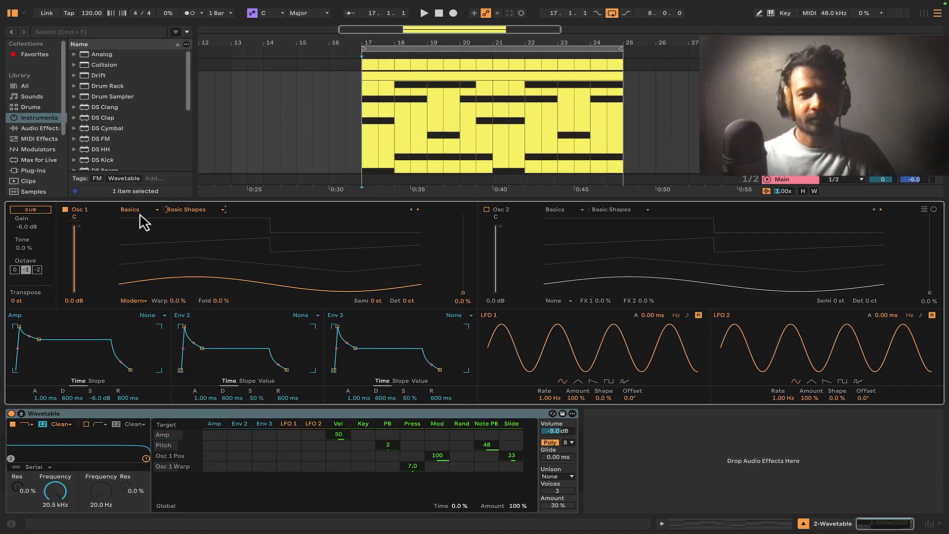
{"action": "left_click", "coordinate": [140, 212]}
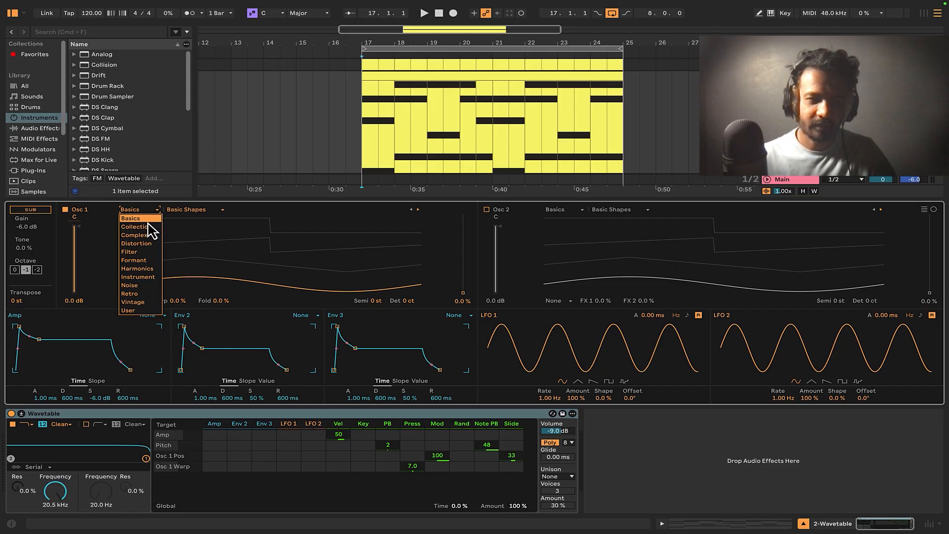
{"action": "left_click", "coordinate": [133, 303]}
{"action": "left_click", "coordinate": [198, 211]}
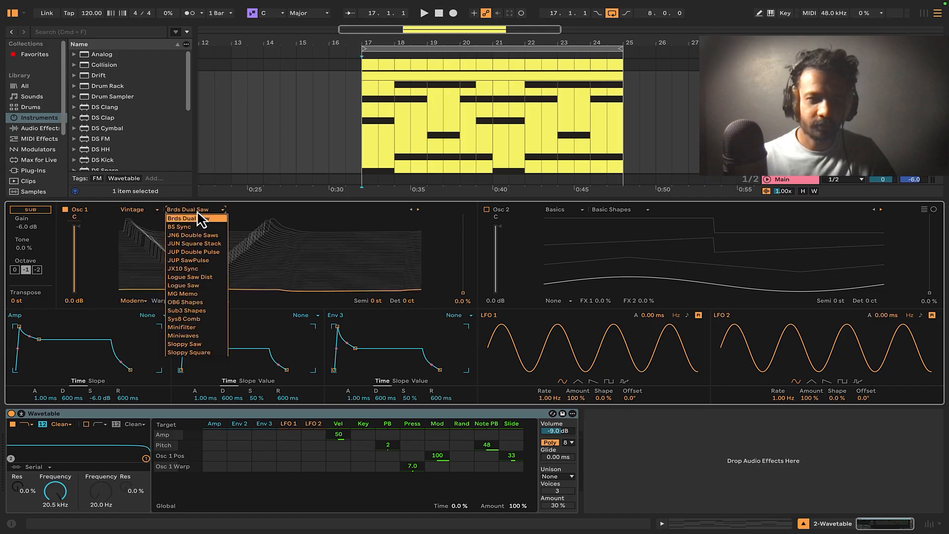
{"action": "left_click", "coordinate": [181, 327]}
{"action": "left_click_drag", "start_coordinate": [145, 458], "coordinate": [92, 453]}
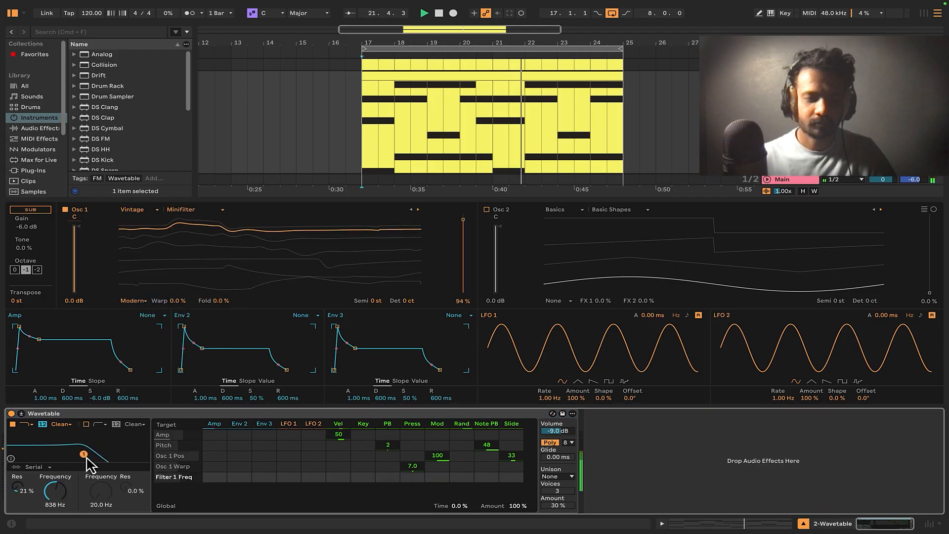
{"action": "left_click_drag", "start_coordinate": [116, 454], "coordinate": [94, 456]}
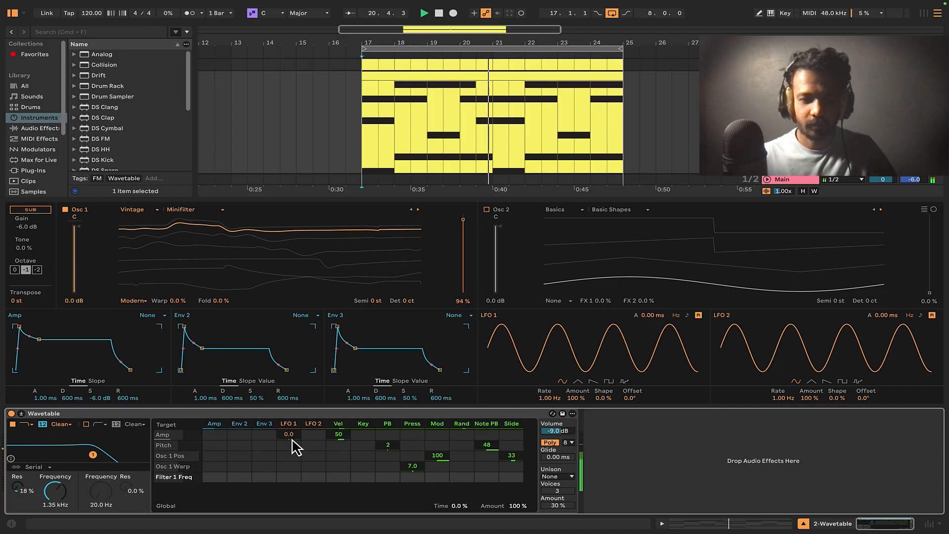
Modulate the Osc 1 position with LFO 1 at -36 and set the oscillator's wavetable position to 82%.
{"action": "left_click", "coordinate": [464, 219]}
{"action": "left_click_drag", "start_coordinate": [289, 452], "coordinate": [290, 458]}
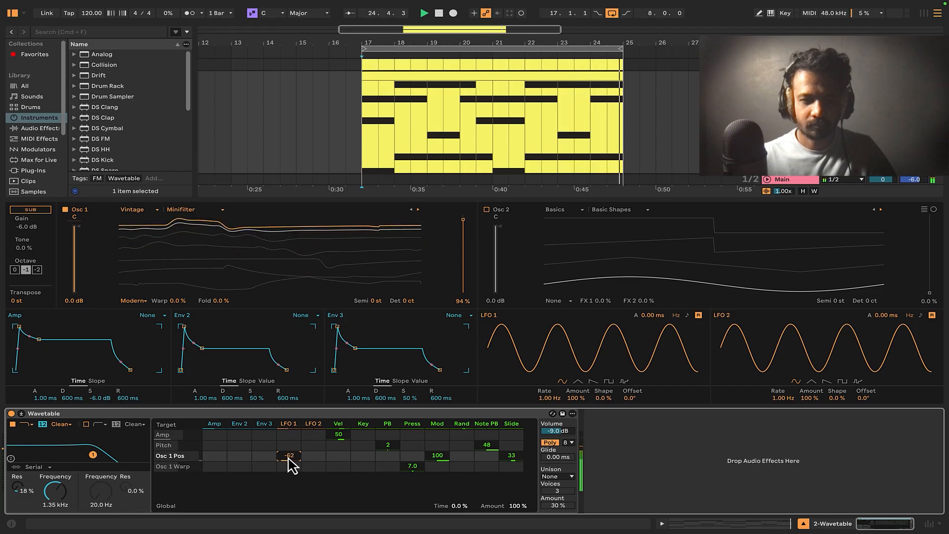
{"action": "left_click_drag", "start_coordinate": [291, 465], "coordinate": [292, 463]}
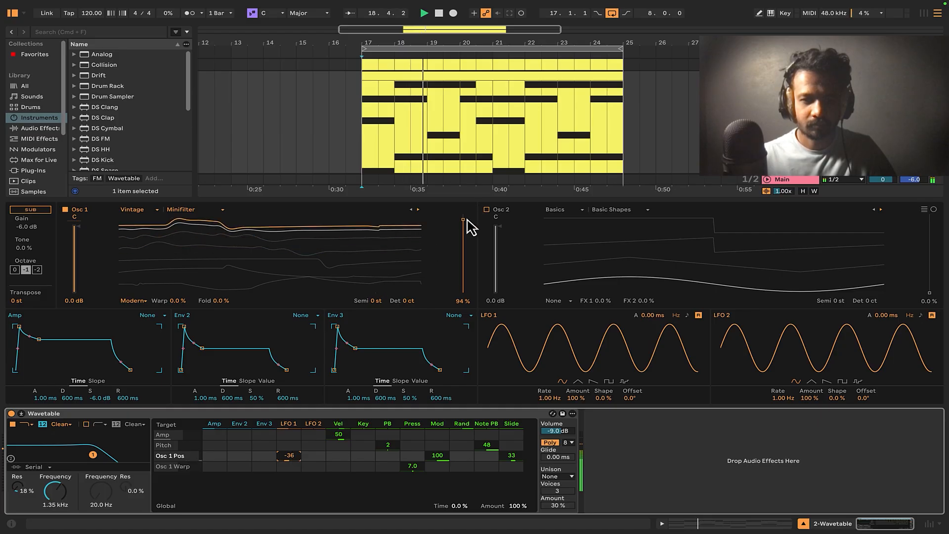
{"action": "left_click_drag", "start_coordinate": [468, 219], "coordinate": [464, 221]}
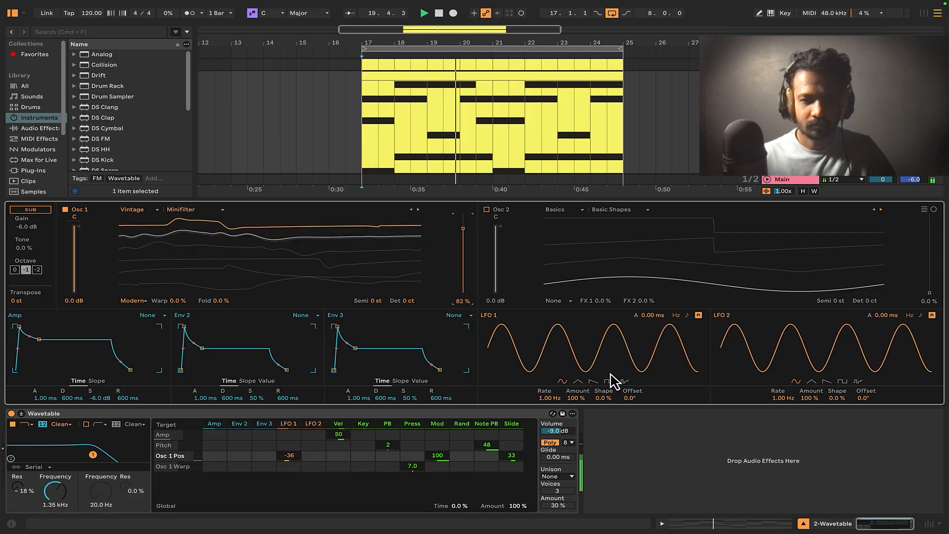
Give LFO 1 a triangle shape with 61% amount and a rate of 0.29 Hz.
{"action": "left_click", "coordinate": [578, 382]}
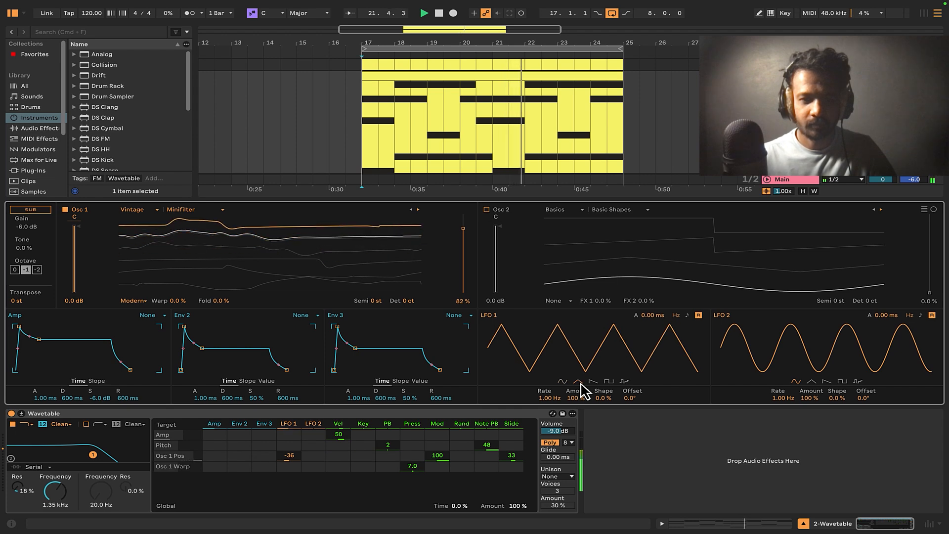
{"action": "left_click", "coordinate": [576, 399]}
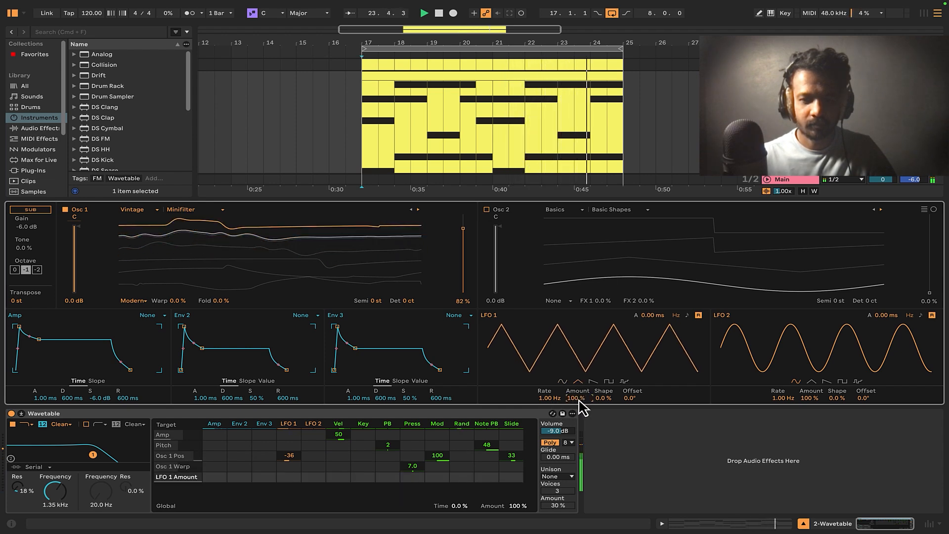
{"action": "left_click_drag", "start_coordinate": [579, 399], "coordinate": [580, 401]}
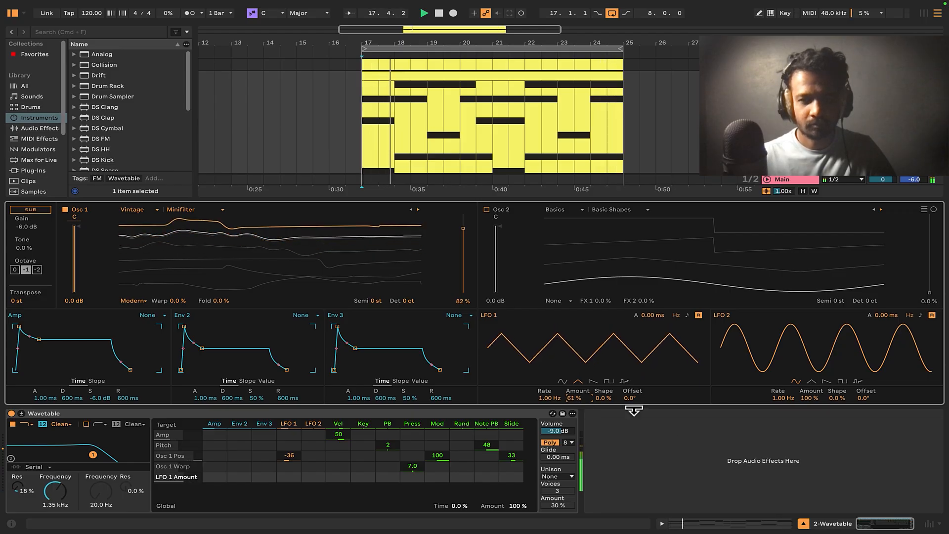
{"action": "left_click_drag", "start_coordinate": [605, 401], "coordinate": [549, 401]}
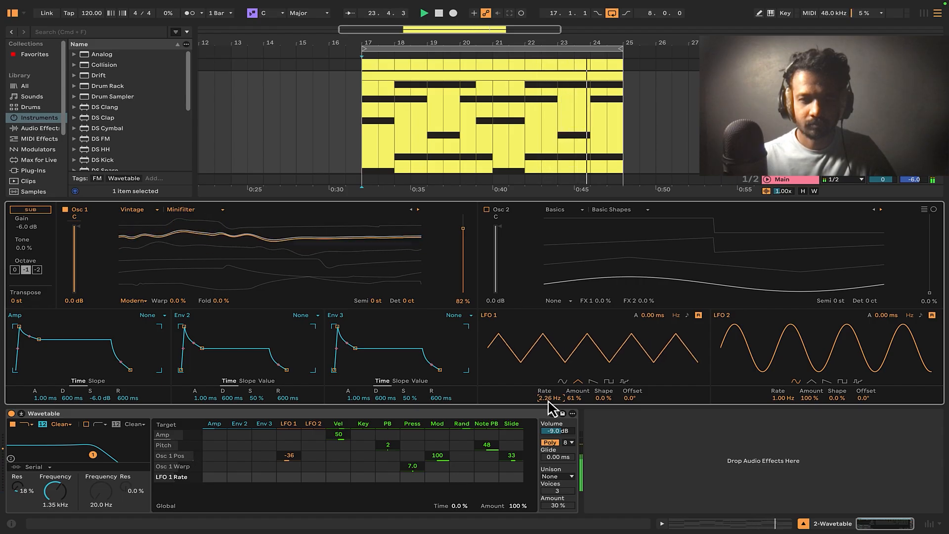
{"action": "left_click_drag", "start_coordinate": [549, 406], "coordinate": [550, 407]}
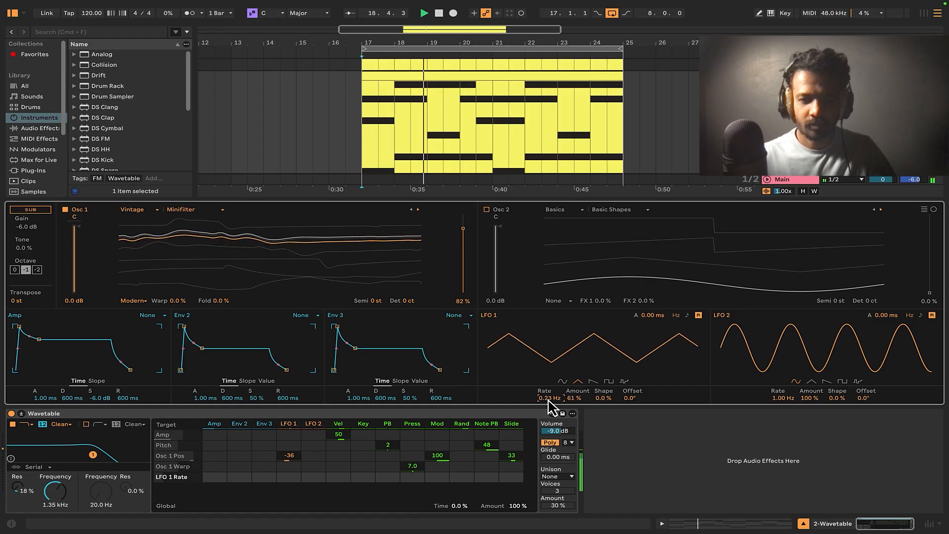
{"action": "left_click_drag", "start_coordinate": [549, 406], "coordinate": [550, 406]}
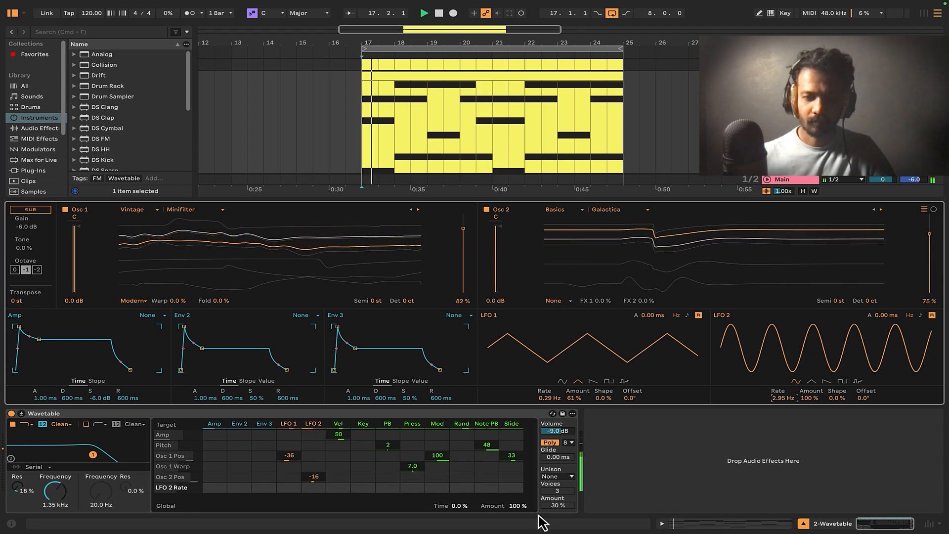
Set unison to Shimmer with 8 voices at 13%, and switch Filter 1 to OSR with 4.31 dB drive and 24% resonance.
{"action": "left_click", "coordinate": [557, 477]}
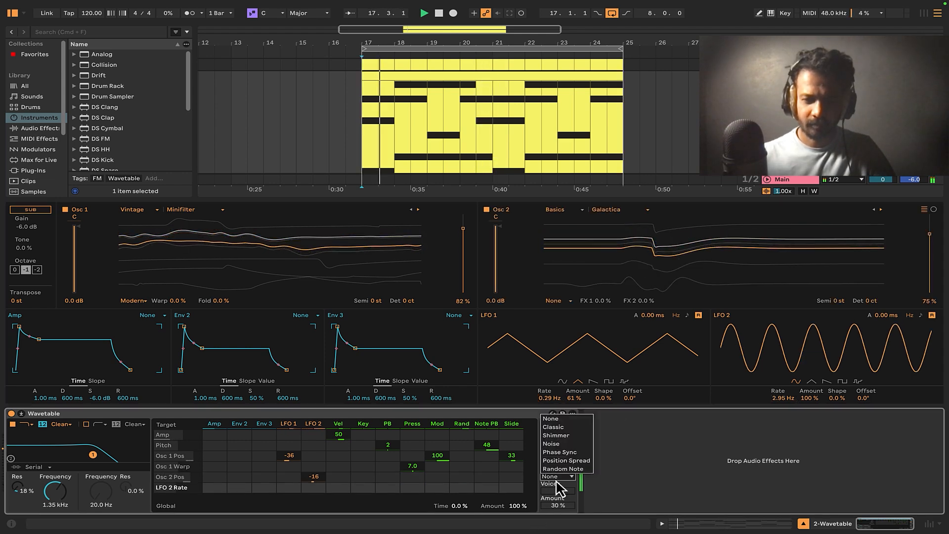
{"action": "left_click", "coordinate": [555, 435]}
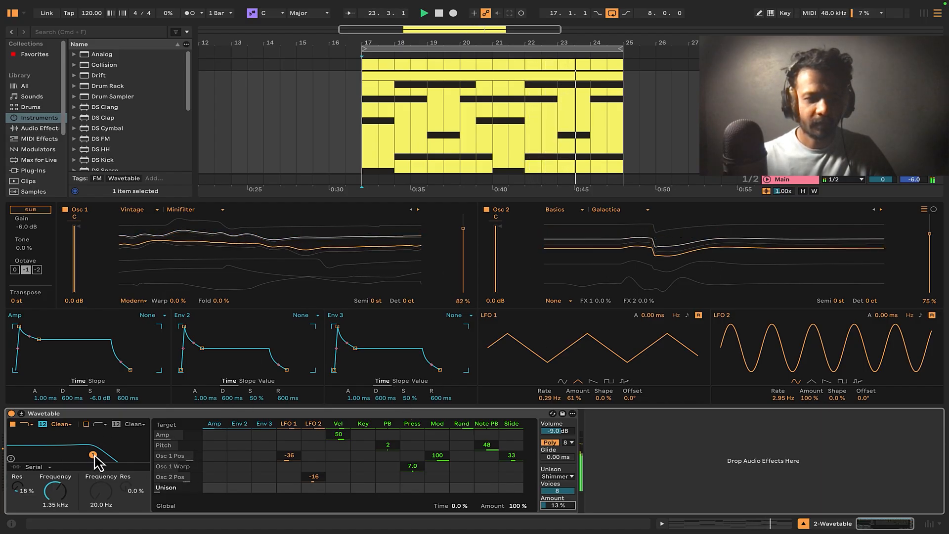
{"action": "left_click", "coordinate": [63, 426]}
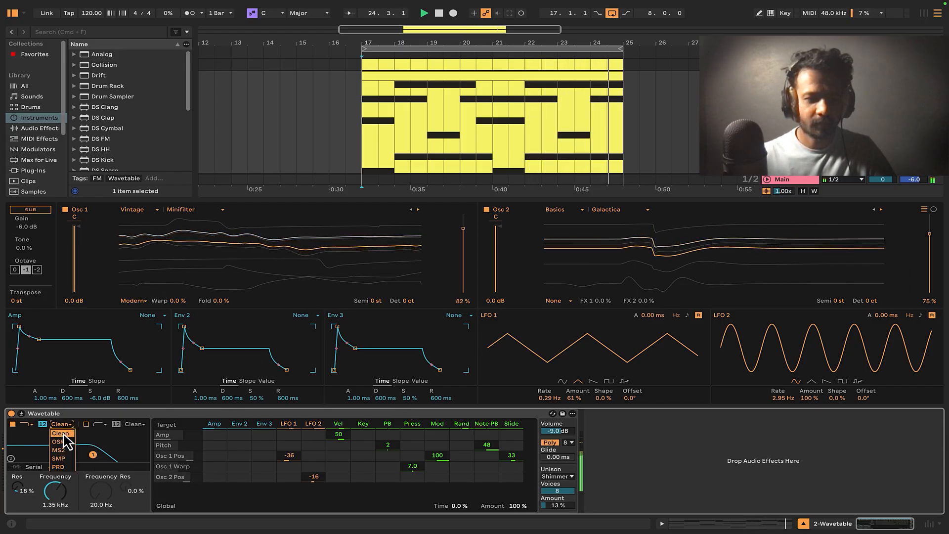
{"action": "left_click", "coordinate": [61, 434]}
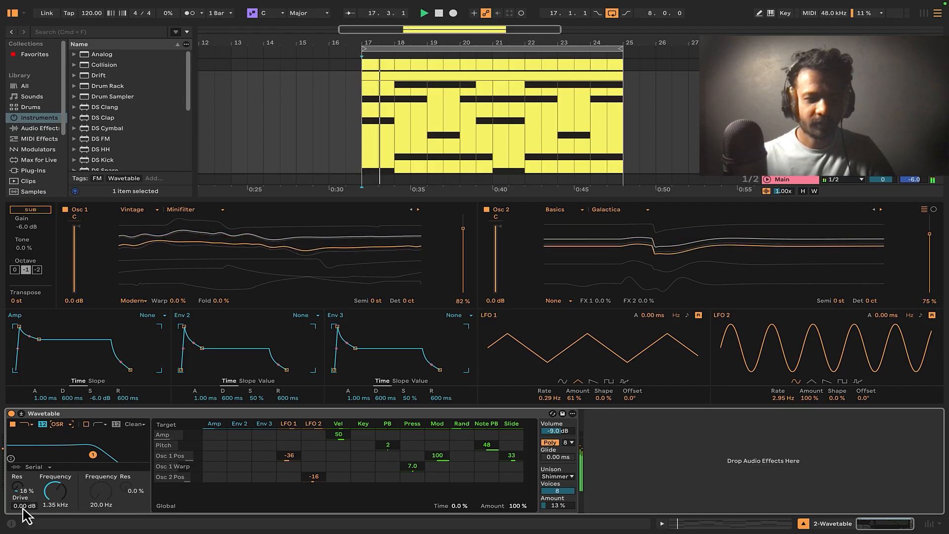
{"action": "mouse_move", "coordinate": [24, 506]}
{"action": "left_mouse_down"}
{"action": "mouse_move", "coordinate": [19, 481]}
{"action": "mouse_move", "coordinate": [30, 510]}
{"action": "mouse_move", "coordinate": [19, 492]}
{"action": "left_mouse_up"}
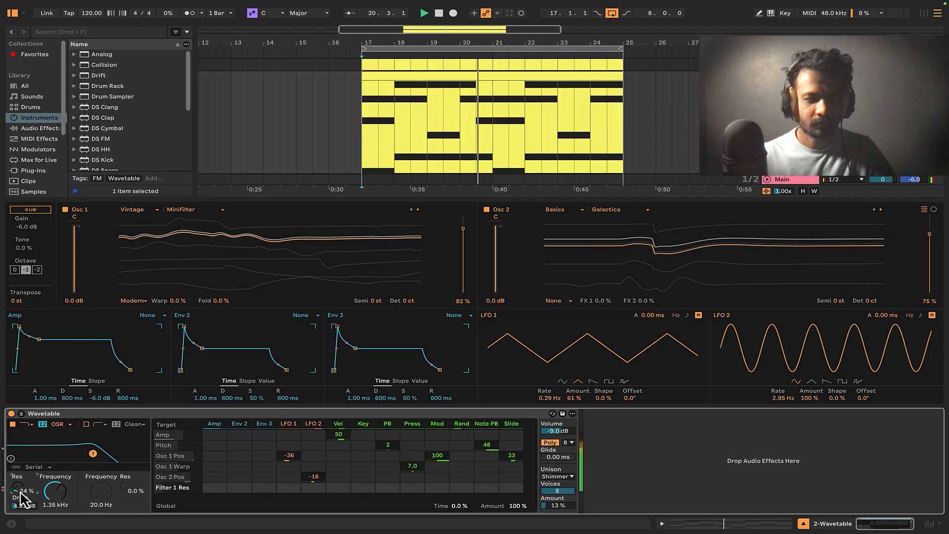
Close the device view, play the bass and chord loop together, then select the bass track and stop playback.
{"action": "left_click", "coordinate": [803, 524]}
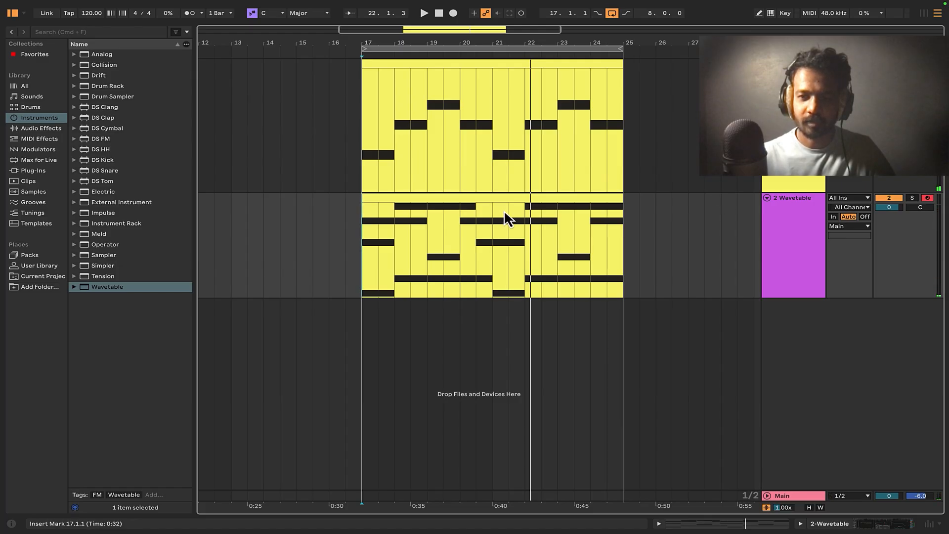
{"action": "key", "text": "space"}
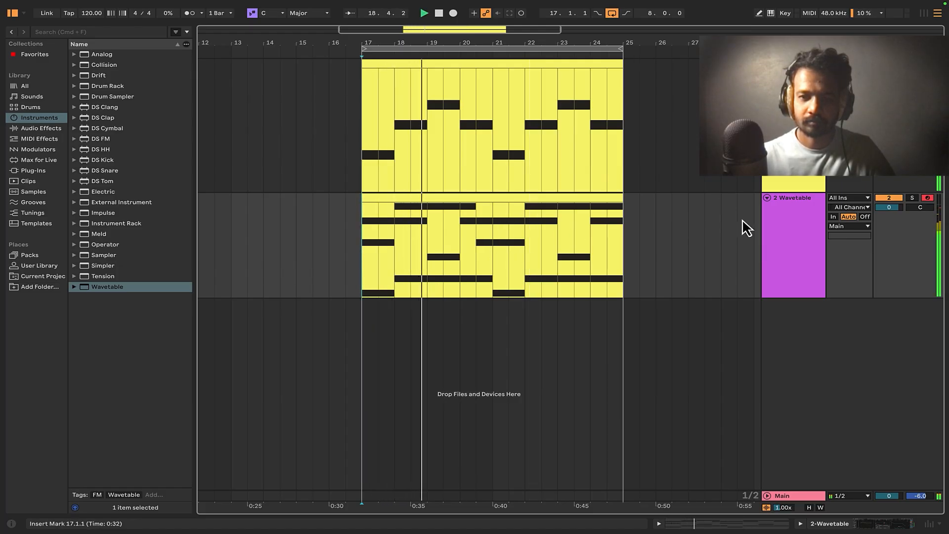
{"action": "left_click", "coordinate": [613, 244]}
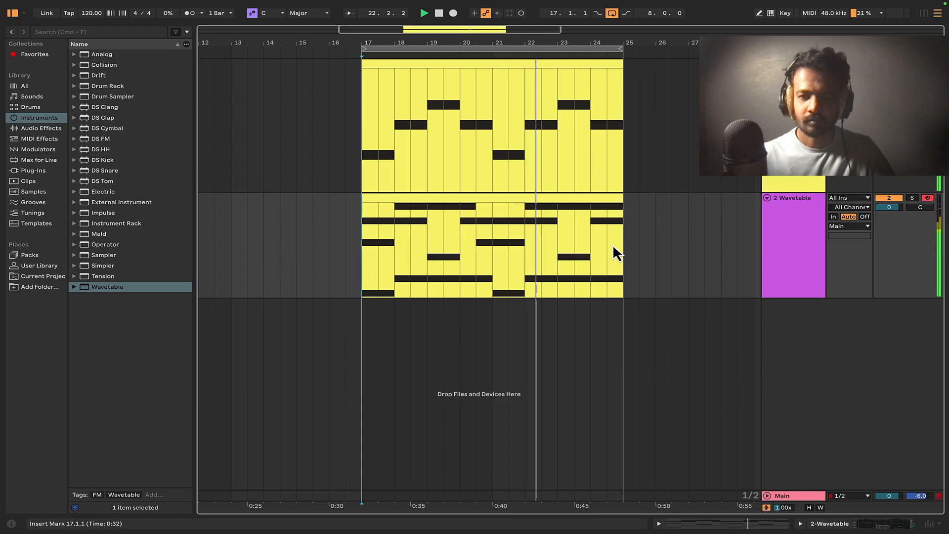
{"action": "left_click", "coordinate": [795, 238]}
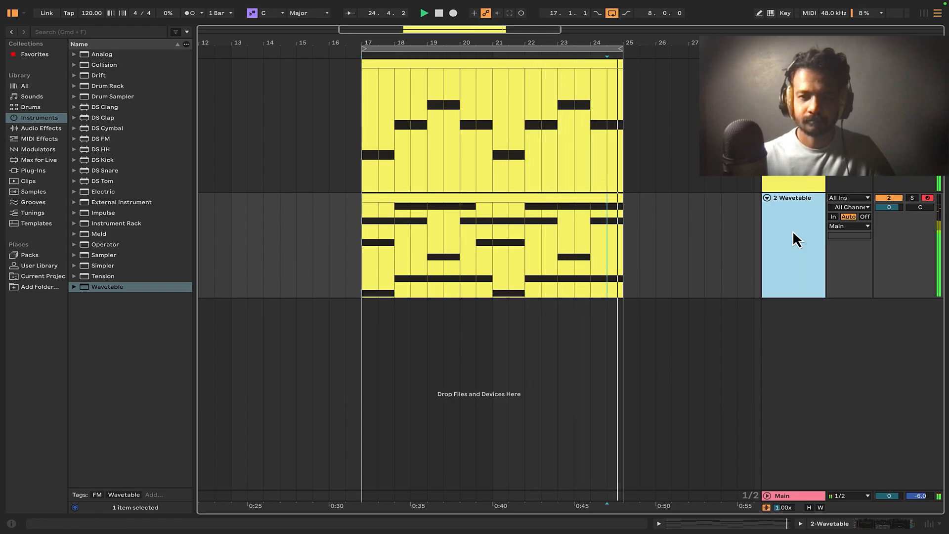
{"action": "left_click", "coordinate": [794, 159]}
{"action": "key", "text": "space"}
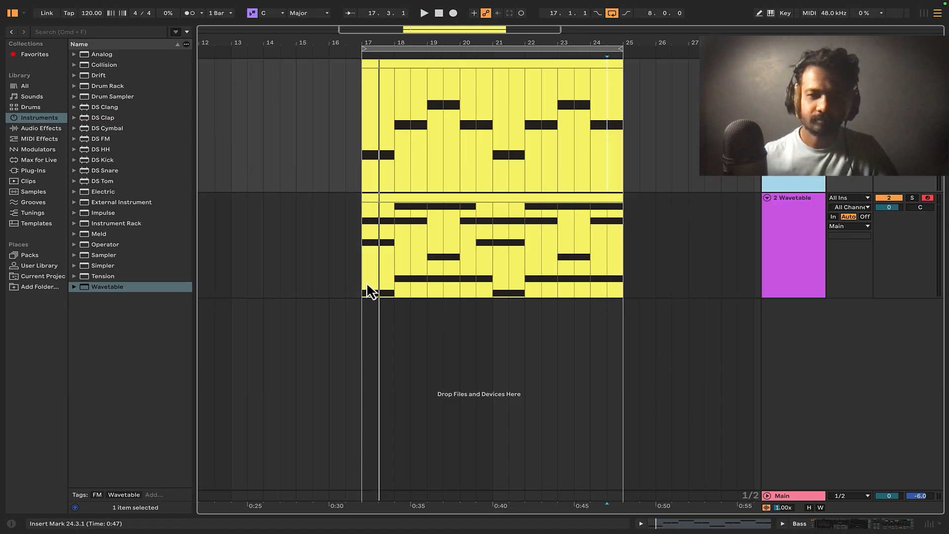
Replay the loop from bar 17 with the chord track selected, then stop playback.
{"action": "left_click", "coordinate": [365, 292]}
{"action": "left_click", "coordinate": [767, 255]}
{"action": "key", "text": "space"}
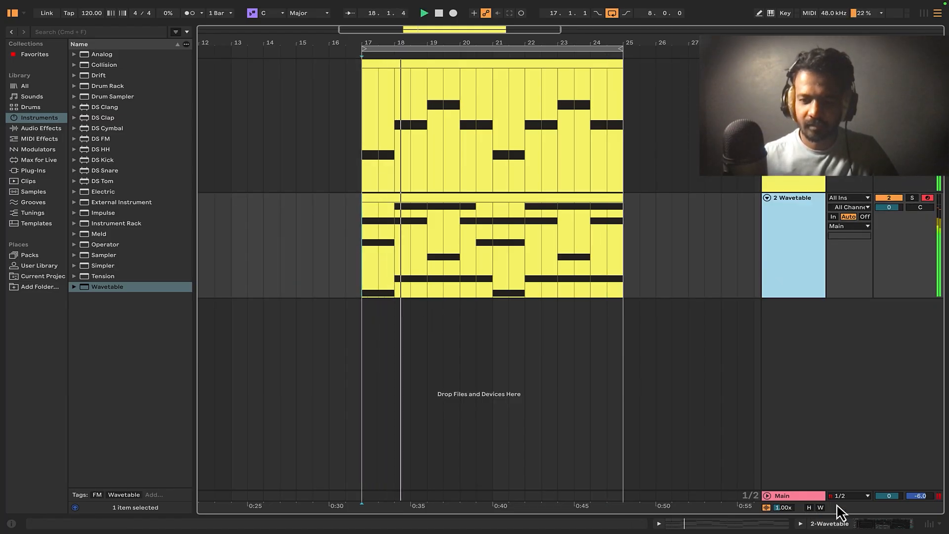
{"action": "key", "text": "space"}
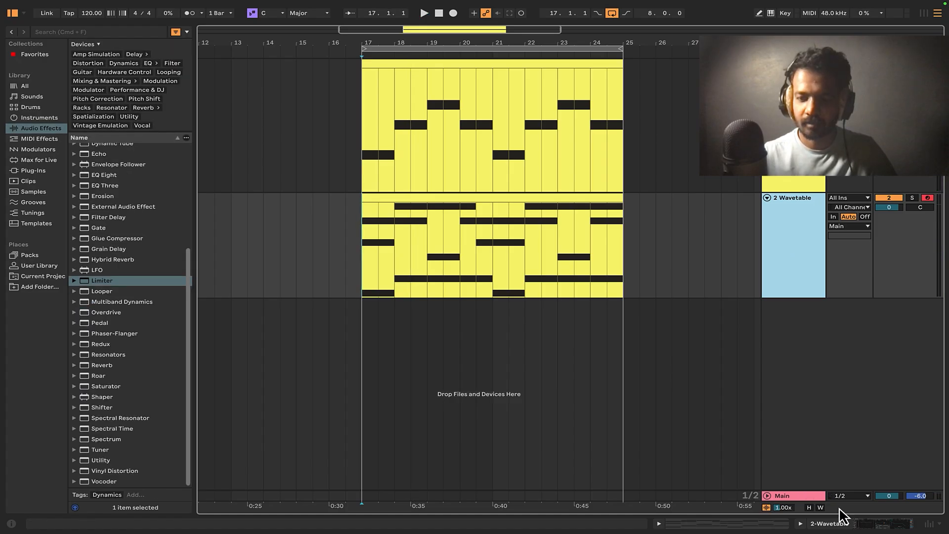
Reopen the chord track's Wavetable device view with both clips in sight above it.
{"action": "left_click", "coordinate": [860, 525]}
{"action": "scroll", "coordinate": [498, 128], "scroll_direction": "down", "scroll_amount": 2}
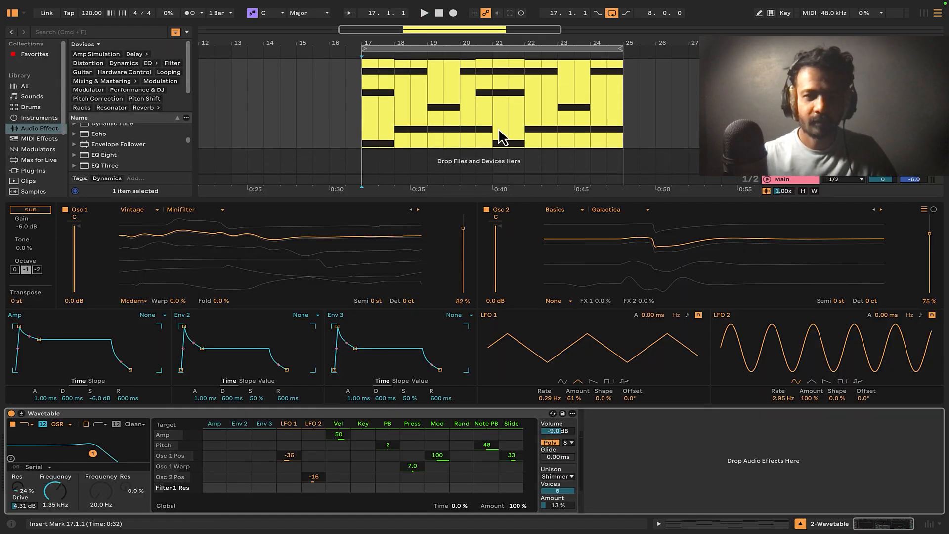
{"action": "scroll", "coordinate": [497, 144], "scroll_direction": "up", "scroll_amount": 3}
{"action": "scroll", "coordinate": [500, 144], "scroll_direction": "down", "scroll_amount": 1}
{"action": "scroll", "coordinate": [498, 128], "scroll_direction": "up", "scroll_amount": 2}
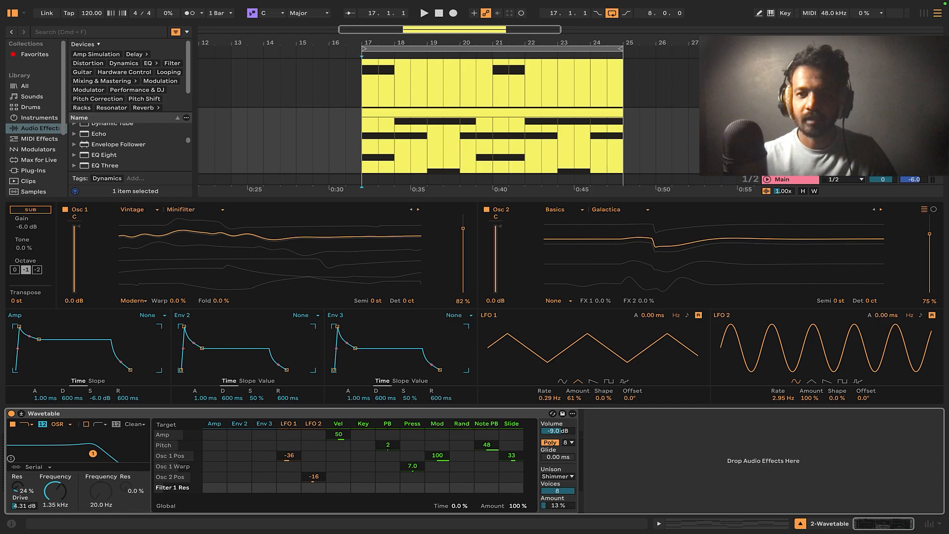
Recolour the bass clip on the arrangement timeline blue.
{"action": "scroll", "coordinate": [499, 127], "scroll_direction": "up", "scroll_amount": 4}
{"action": "right_click", "coordinate": [792, 64]}
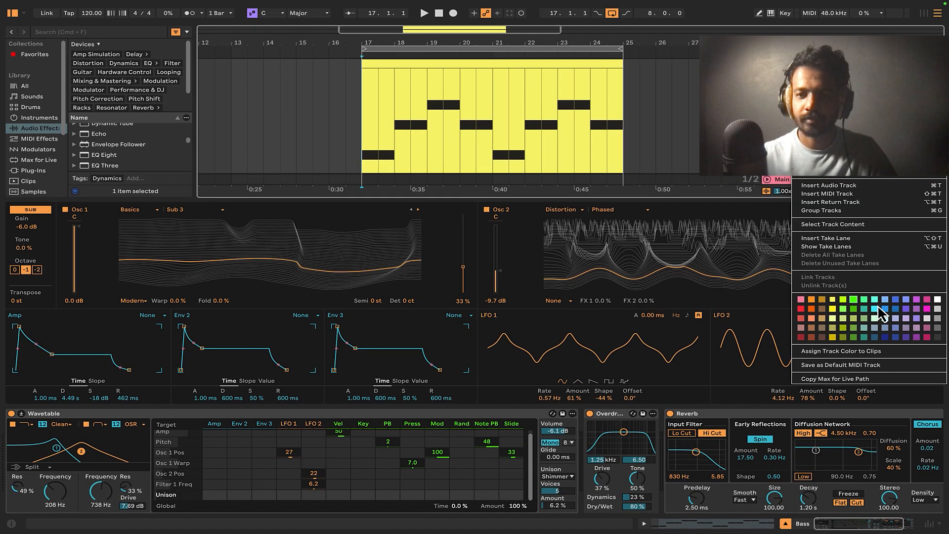
{"action": "key", "text": "Escape"}
{"action": "left_click", "coordinate": [544, 73]}
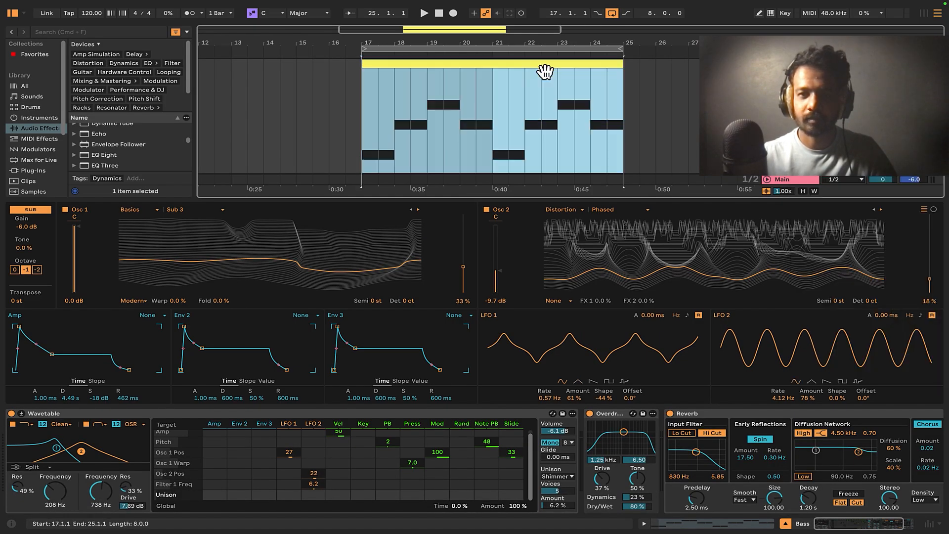
{"action": "right_click", "coordinate": [543, 69]}
{"action": "left_click", "coordinate": [647, 274]}
{"action": "scroll", "coordinate": [787, 143], "scroll_direction": "down", "scroll_amount": 2}
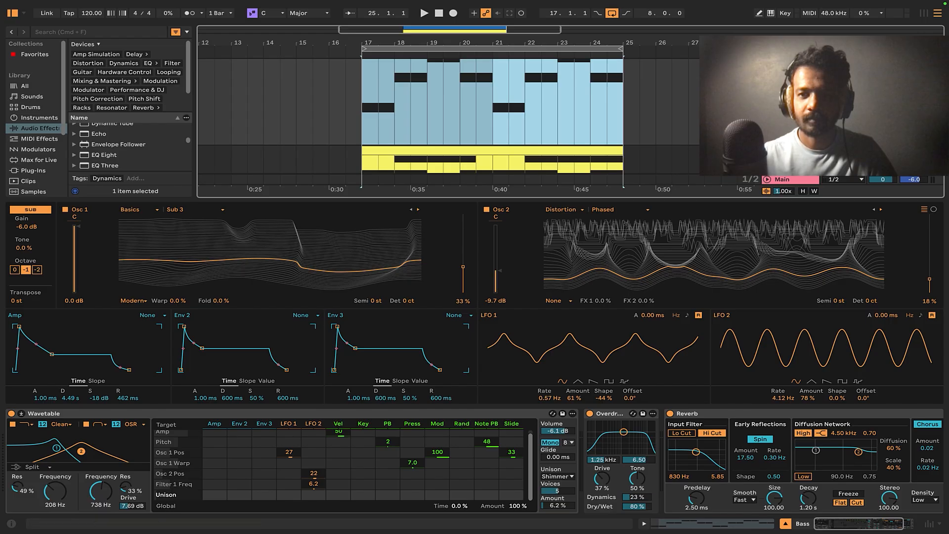
Recolour the Wavetable chord clip magenta.
{"action": "left_click", "coordinate": [791, 150]}
{"action": "scroll", "coordinate": [792, 143], "scroll_direction": "down", "scroll_amount": 3}
{"action": "right_click", "coordinate": [790, 74]}
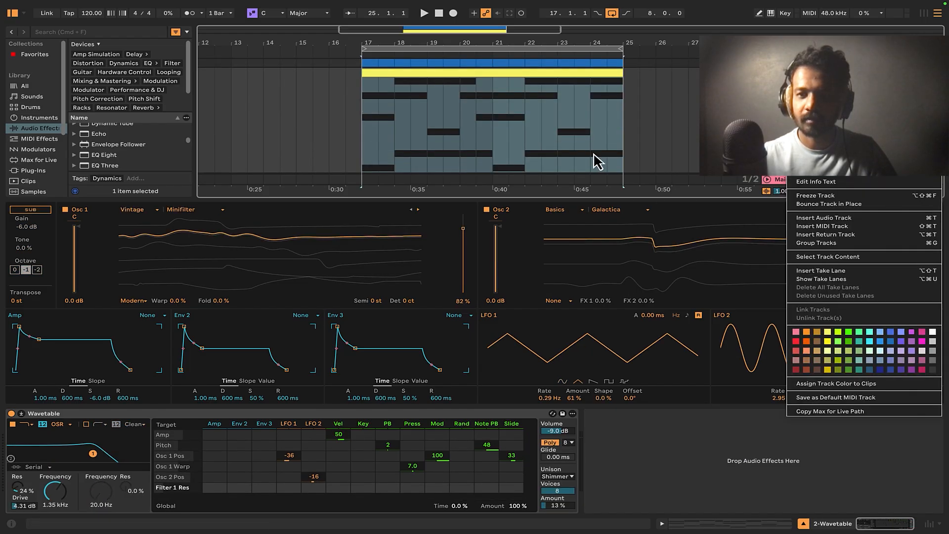
{"action": "left_click", "coordinate": [557, 91]}
{"action": "left_click", "coordinate": [557, 91]}
{"action": "right_click", "coordinate": [561, 74]}
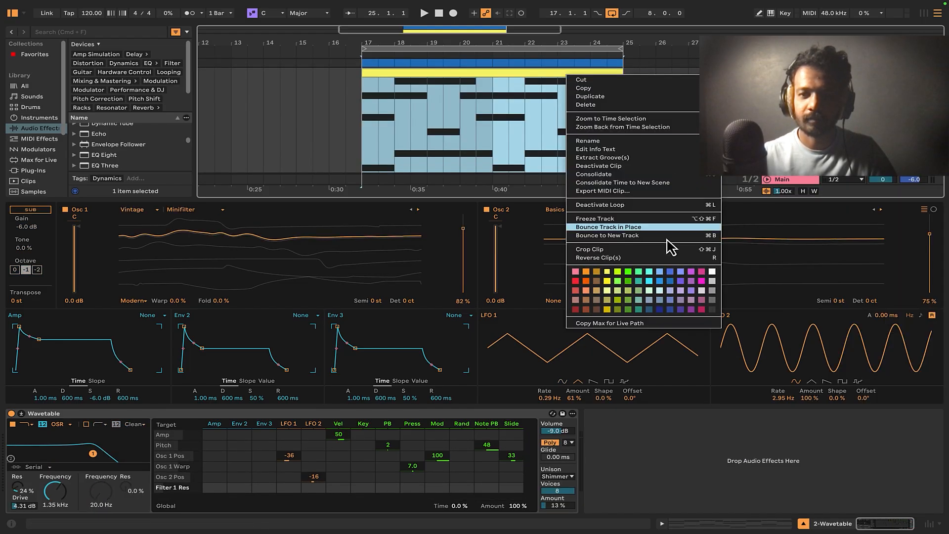
{"action": "left_click", "coordinate": [708, 290]}
{"action": "left_click", "coordinate": [689, 123]}
{"action": "scroll", "coordinate": [449, 117], "scroll_direction": "down", "scroll_amount": 2}
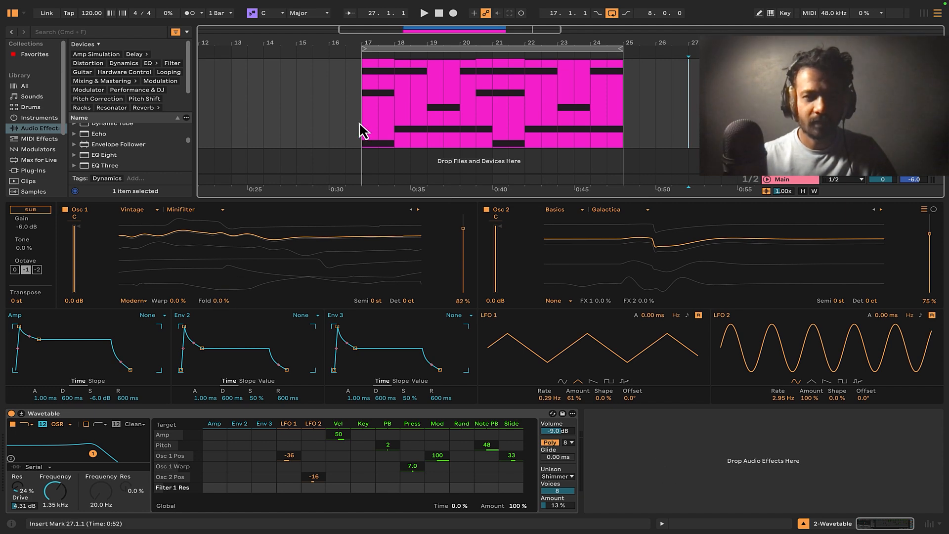
Set the chord's Amp envelope to 402 ms attack, 404 ms decay and -13 dB sustain while looping from bar 17.
{"action": "key", "text": "space"}
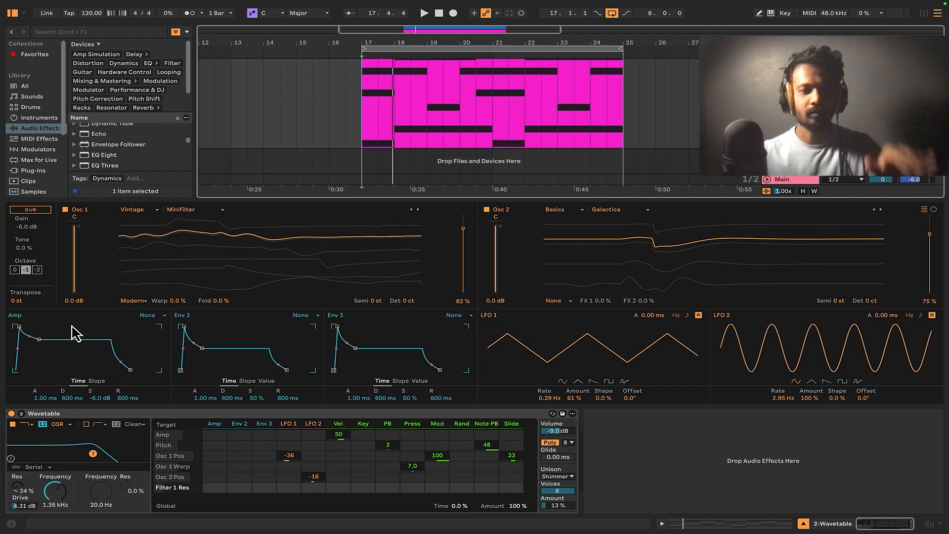
{"action": "left_click", "coordinate": [19, 328]}
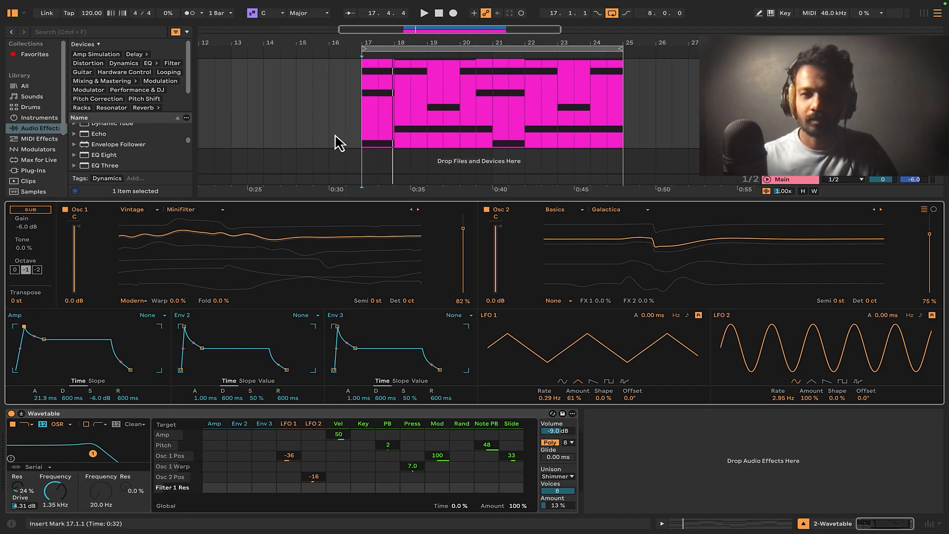
{"action": "left_click", "coordinate": [363, 127]}
{"action": "key", "text": "space"}
{"action": "scroll", "coordinate": [494, 121], "scroll_direction": "up", "scroll_amount": 2}
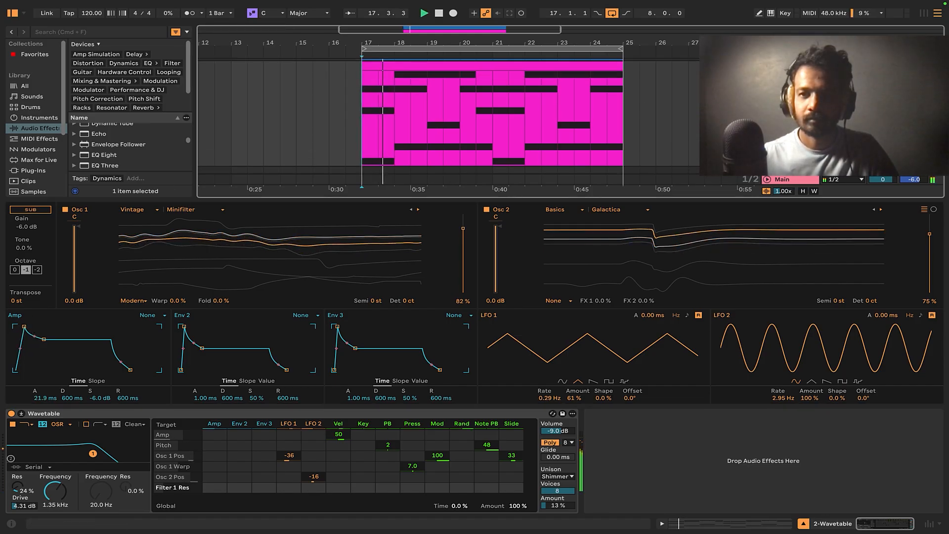
{"action": "mouse_move", "coordinate": [24, 326]}
{"action": "left_mouse_down"}
{"action": "mouse_move", "coordinate": [52, 350]}
{"action": "mouse_move", "coordinate": [32, 326]}
{"action": "left_mouse_up"}
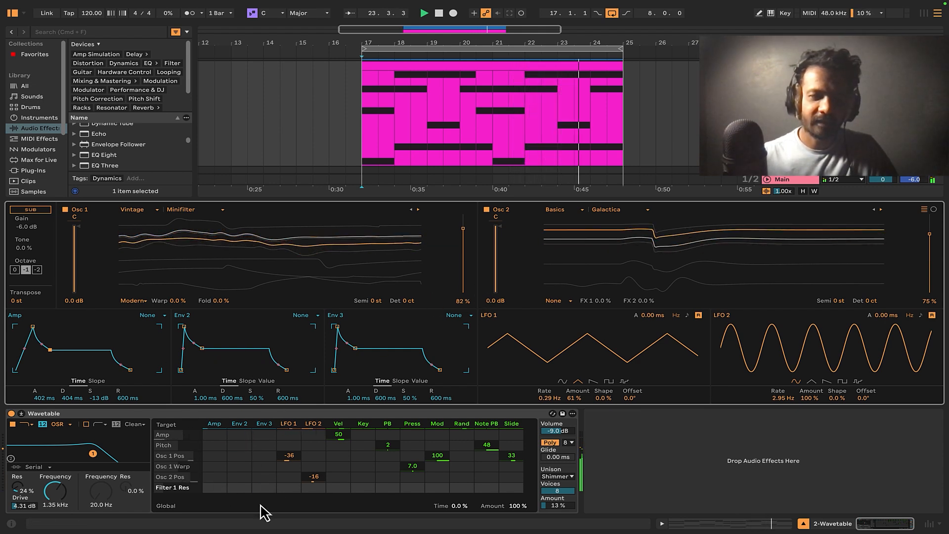
Set Filter 1 to 1.22 kHz with 34% resonance, and modulate its frequency by -20 from the Amp envelope.
{"action": "left_click_drag", "start_coordinate": [93, 453], "coordinate": [86, 452]}
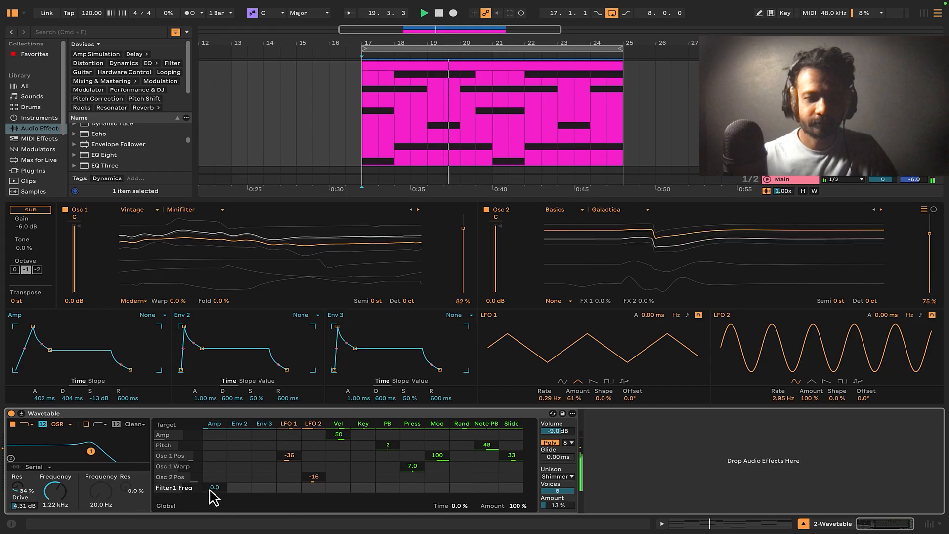
{"action": "left_click_drag", "start_coordinate": [210, 489], "coordinate": [210, 490]}
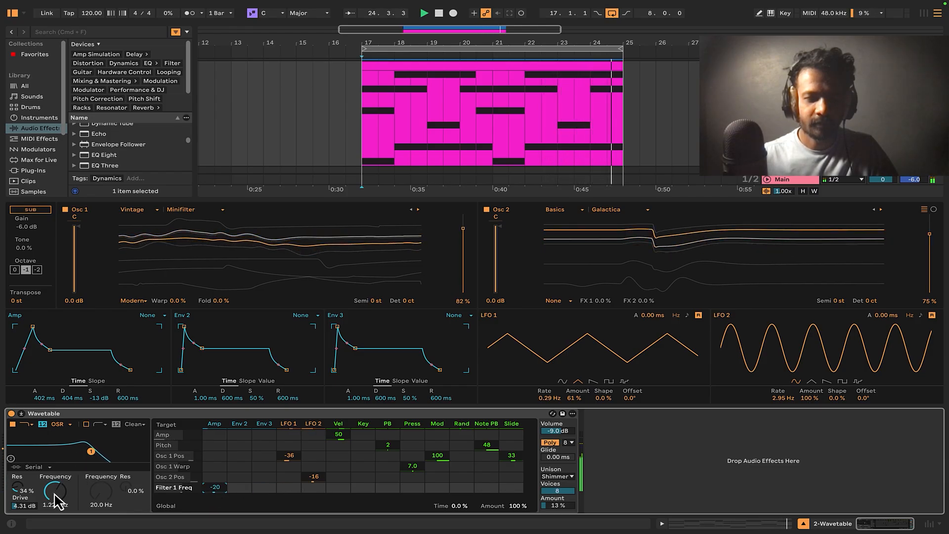
Modulate Filter 1 resonance by -16 from LFO 2, and reduce the unison voices to 5.
{"action": "left_click", "coordinate": [19, 490]}
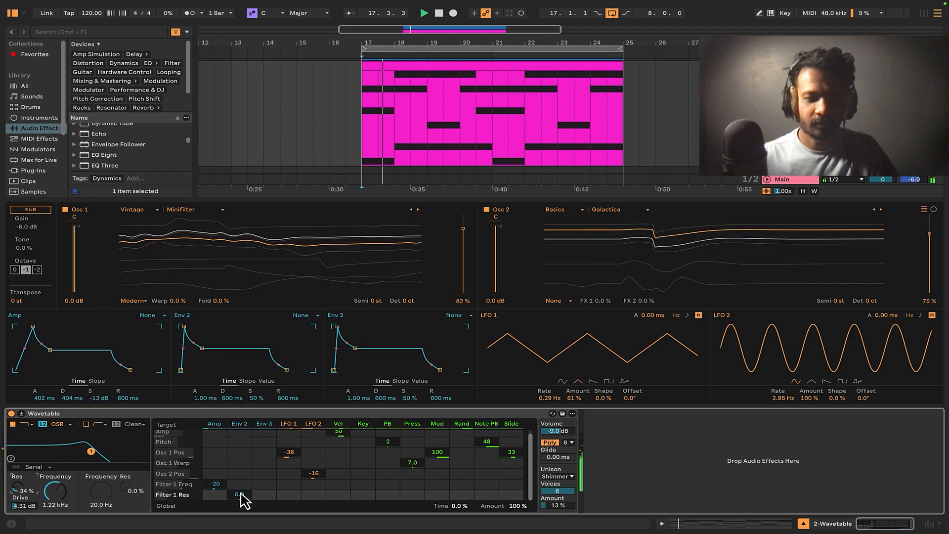
{"action": "left_click_drag", "start_coordinate": [290, 498], "coordinate": [315, 498]}
{"action": "double_click", "coordinate": [289, 499]}
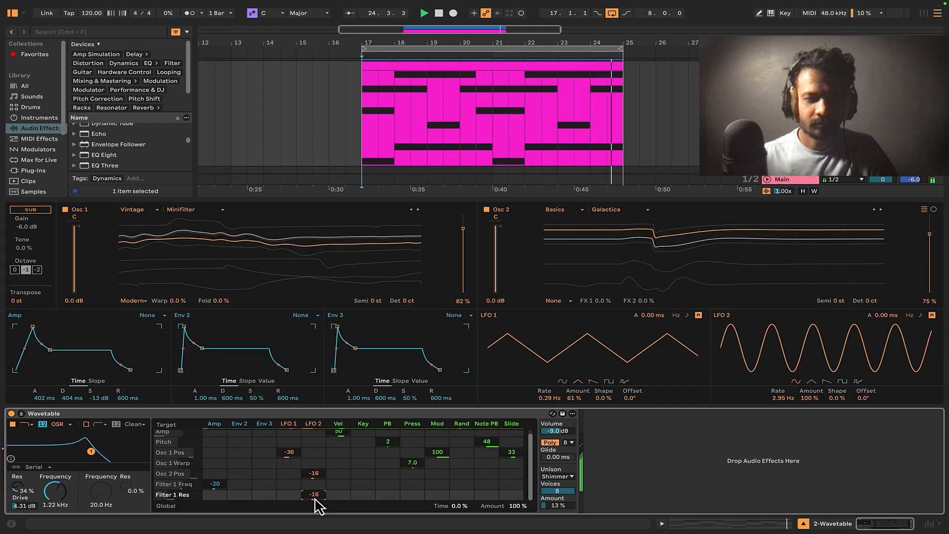
{"action": "left_click_drag", "start_coordinate": [558, 491], "coordinate": [559, 500]}
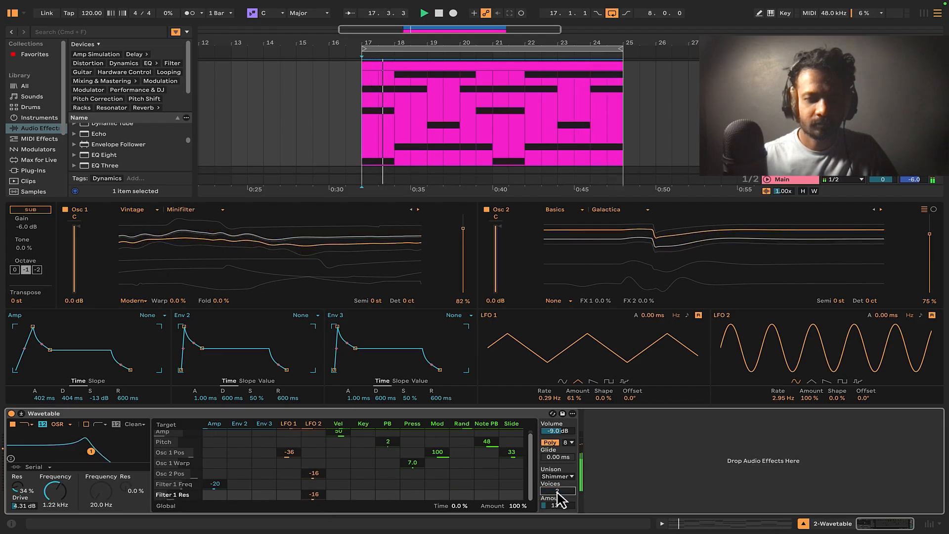
{"action": "scroll", "coordinate": [558, 491], "scroll_direction": "up", "scroll_amount": 3}
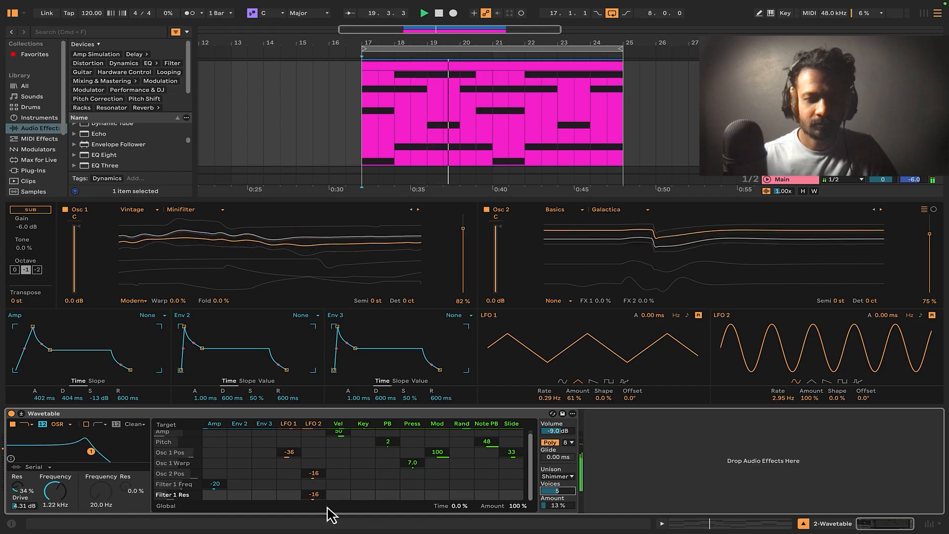
Set LFO 2's modulation of Filter 1 resonance to 11.
{"action": "left_click_drag", "start_coordinate": [314, 499], "coordinate": [315, 460]}
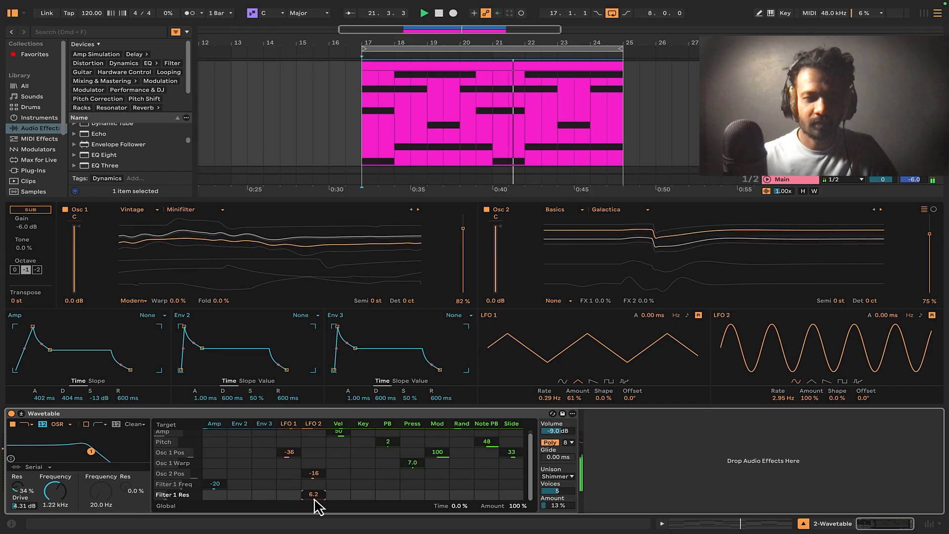
{"action": "left_click_drag", "start_coordinate": [315, 499], "coordinate": [314, 497]}
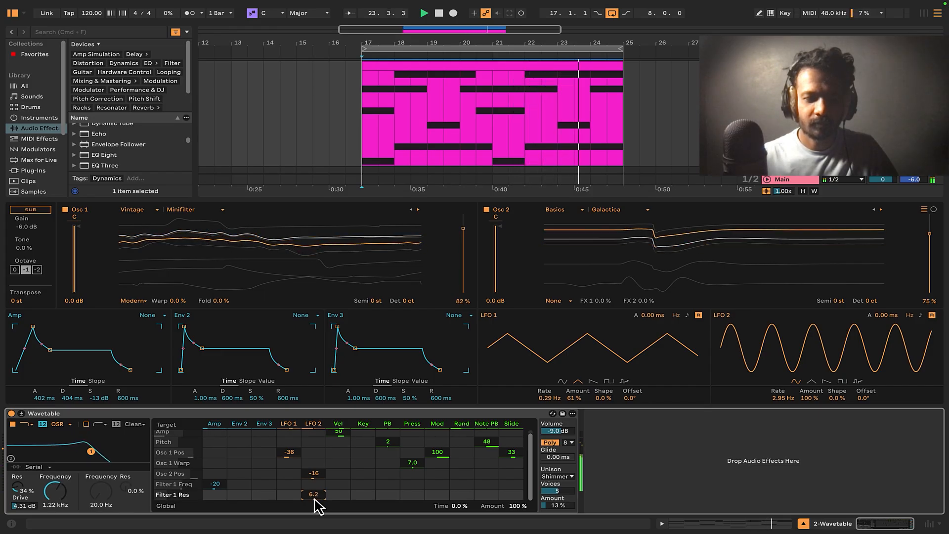
{"action": "left_click_drag", "start_coordinate": [314, 499], "coordinate": [314, 497]}
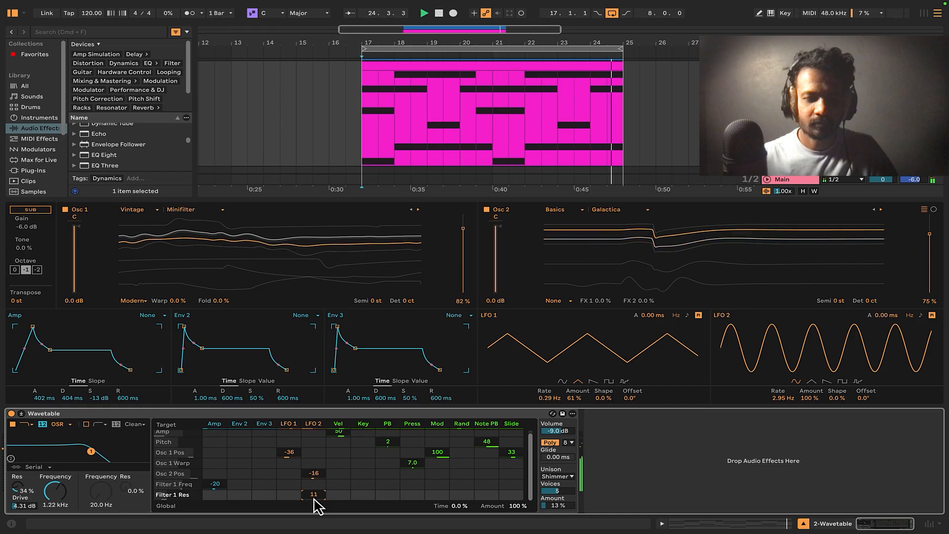
Close the device view to show both tracks in full, and stop playback.
{"action": "left_click", "coordinate": [804, 524]}
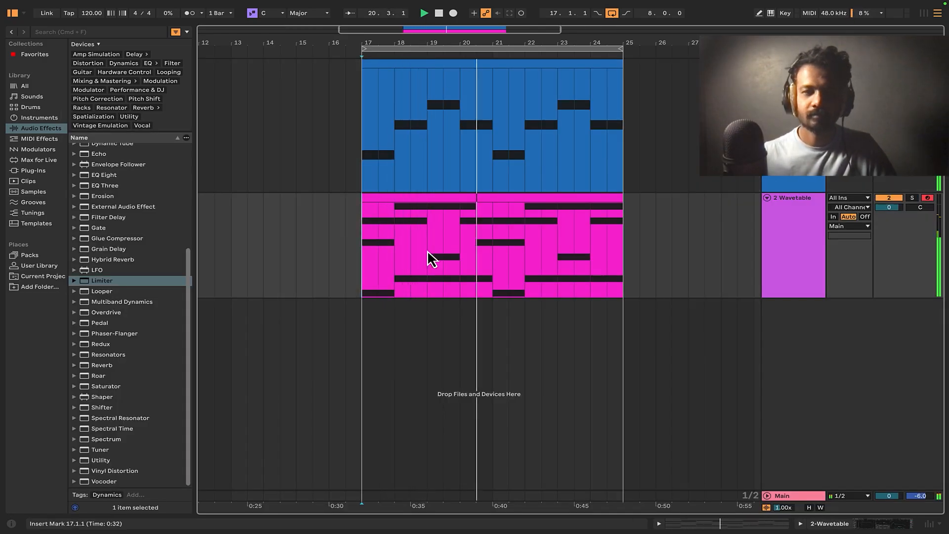
{"action": "key", "text": "space"}
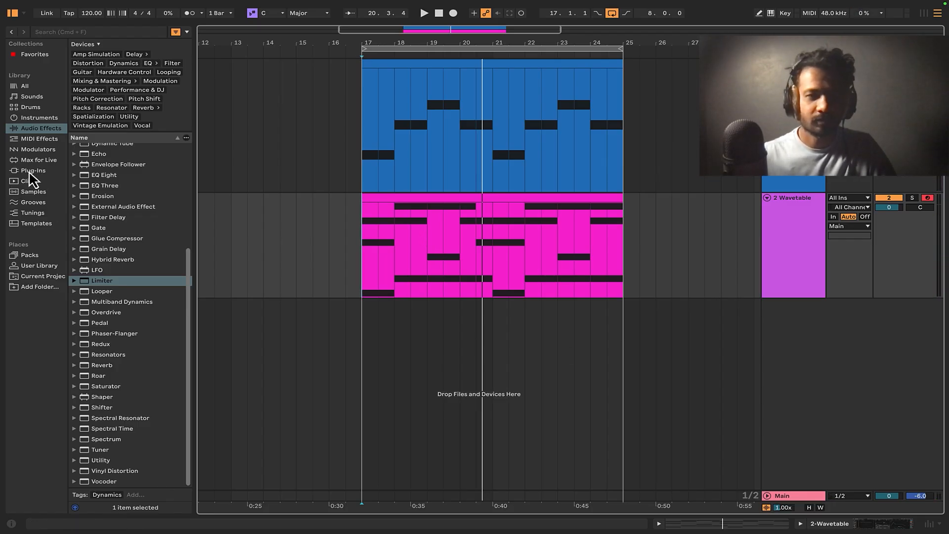
Browse the Samples library and audition several 808 kick samples.
{"action": "left_click", "coordinate": [34, 192]}
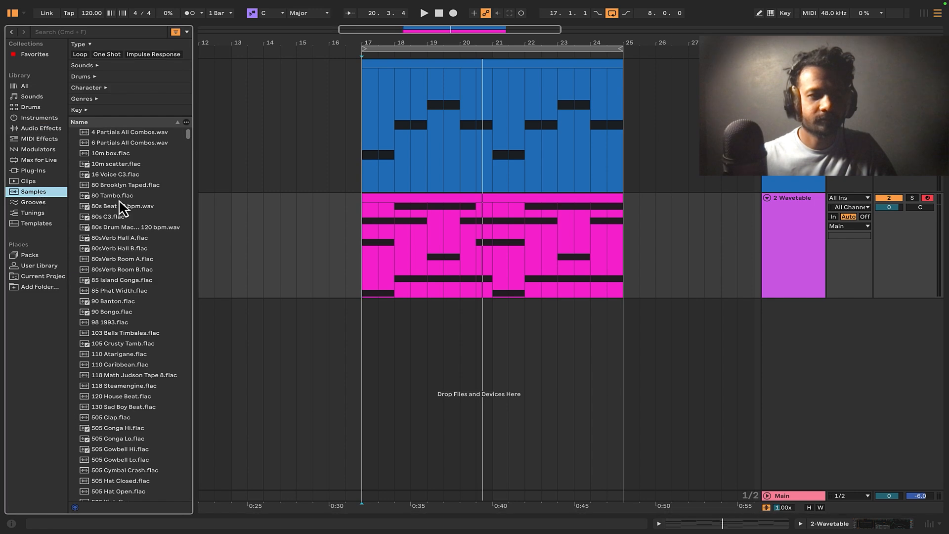
{"action": "scroll", "coordinate": [123, 277], "scroll_direction": "down", "scroll_amount": 20}
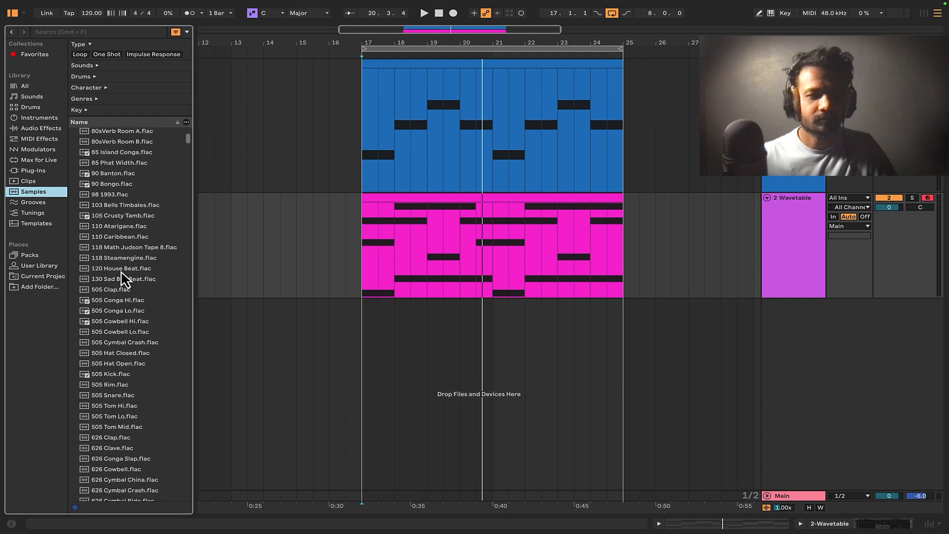
{"action": "scroll", "coordinate": [129, 281], "scroll_direction": "down", "scroll_amount": 8}
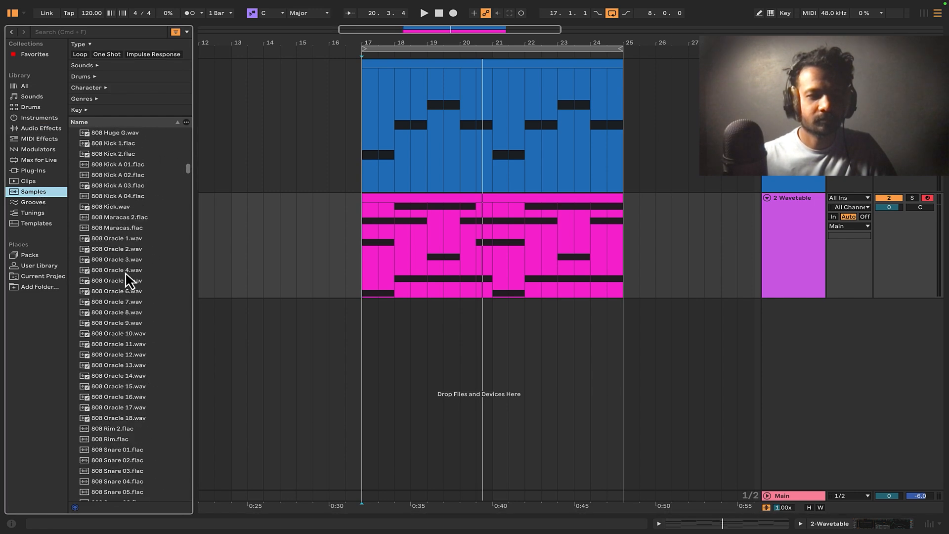
{"action": "left_click", "coordinate": [132, 197]}
{"action": "left_click", "coordinate": [135, 186]}
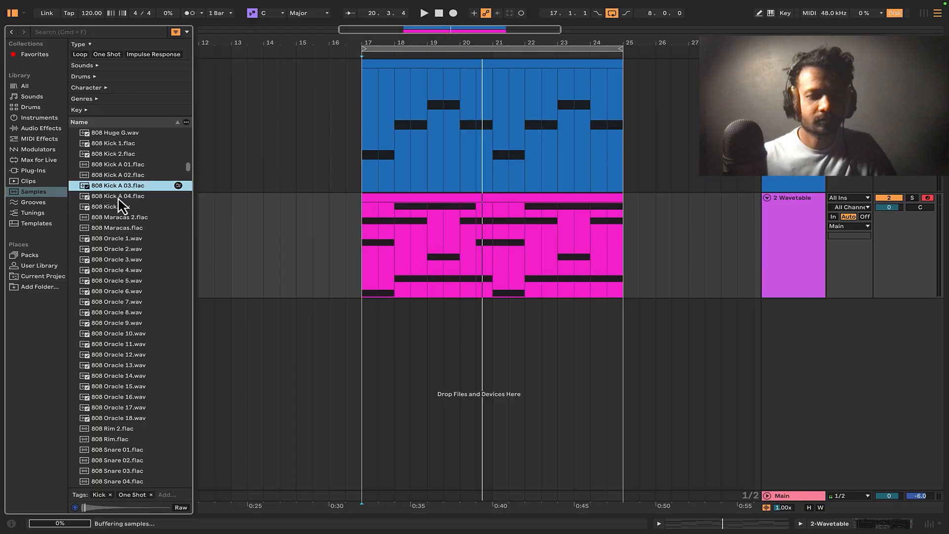
{"action": "left_click", "coordinate": [122, 174]}
{"action": "left_click", "coordinate": [126, 154]}
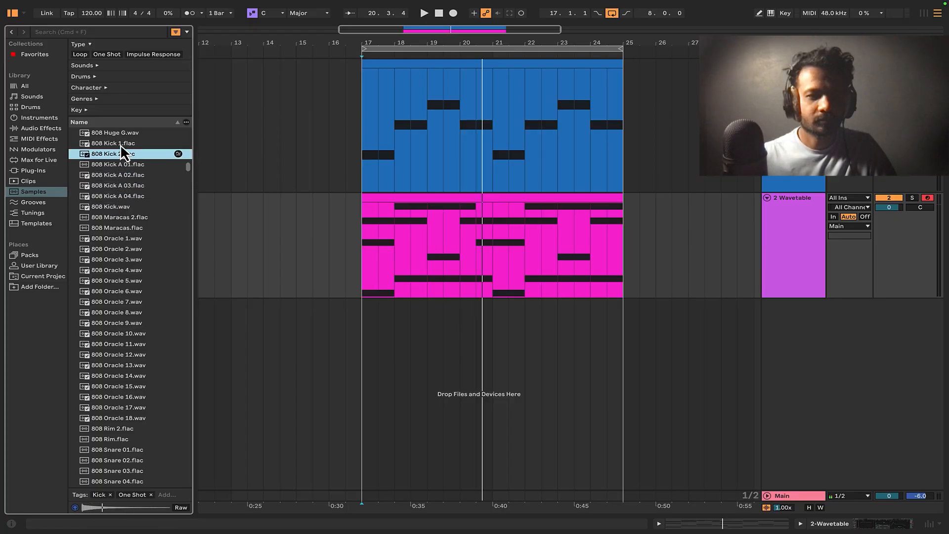
{"action": "left_click", "coordinate": [120, 143]}
Audition the 808 Oracle and rim samples, and look further through the 808 samples.
{"action": "left_click", "coordinate": [123, 249]}
{"action": "scroll", "coordinate": [123, 280], "scroll_direction": "down", "scroll_amount": 3}
{"action": "left_click", "coordinate": [123, 281]}
{"action": "left_click", "coordinate": [132, 291]}
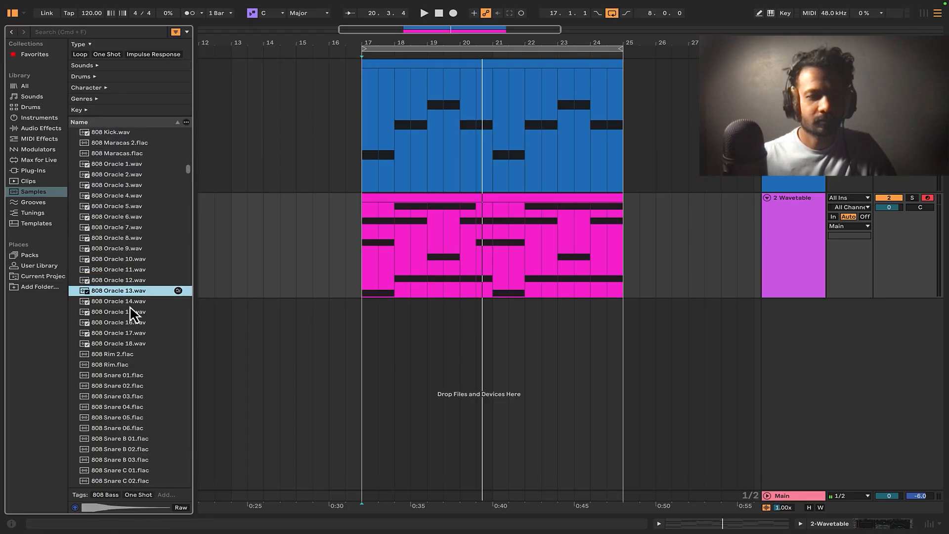
{"action": "scroll", "coordinate": [129, 309], "scroll_direction": "down", "scroll_amount": 2}
{"action": "left_click", "coordinate": [129, 308]}
{"action": "scroll", "coordinate": [126, 308], "scroll_direction": "down", "scroll_amount": 10}
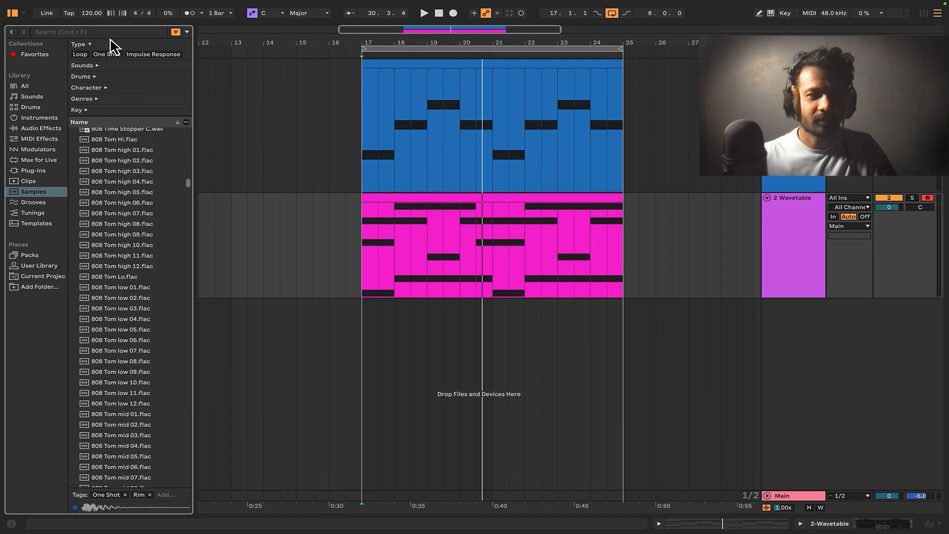
Search the samples for "kick" and audition the results, ending on Kick 030.wav.
{"action": "type", "text": "kic"}
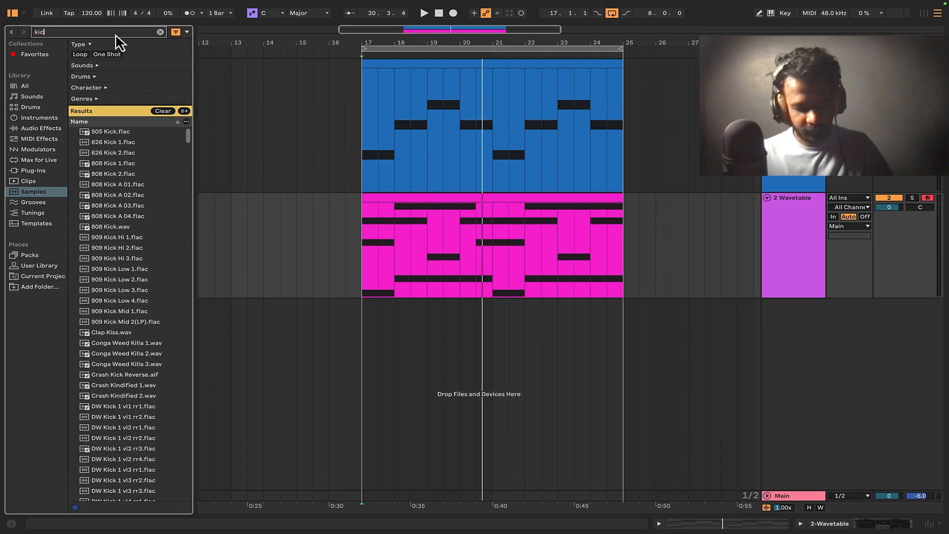
{"action": "type", "text": "k"}
{"action": "left_click", "coordinate": [114, 177]}
{"action": "scroll", "coordinate": [127, 267], "scroll_direction": "down", "scroll_amount": 6}
{"action": "left_click", "coordinate": [124, 281]}
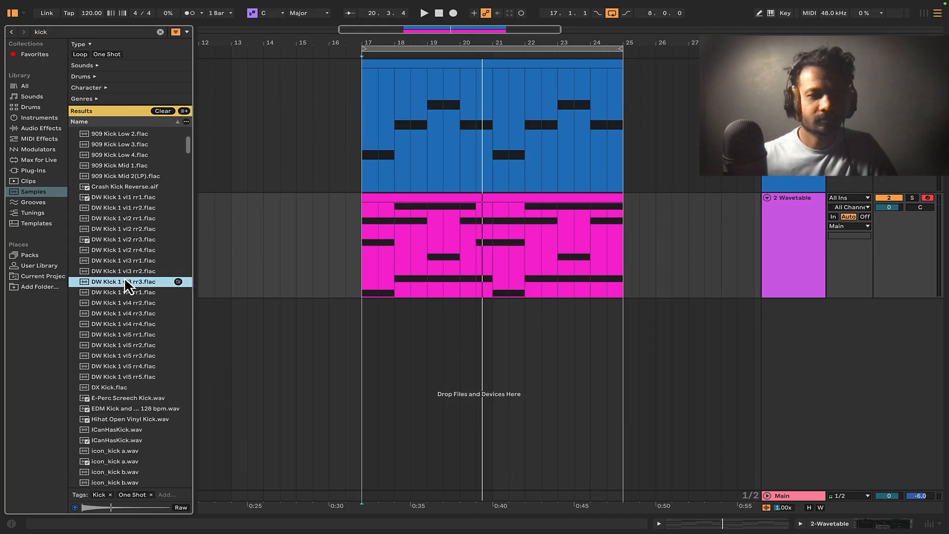
{"action": "left_click", "coordinate": [138, 216]}
{"action": "left_click", "coordinate": [138, 191]}
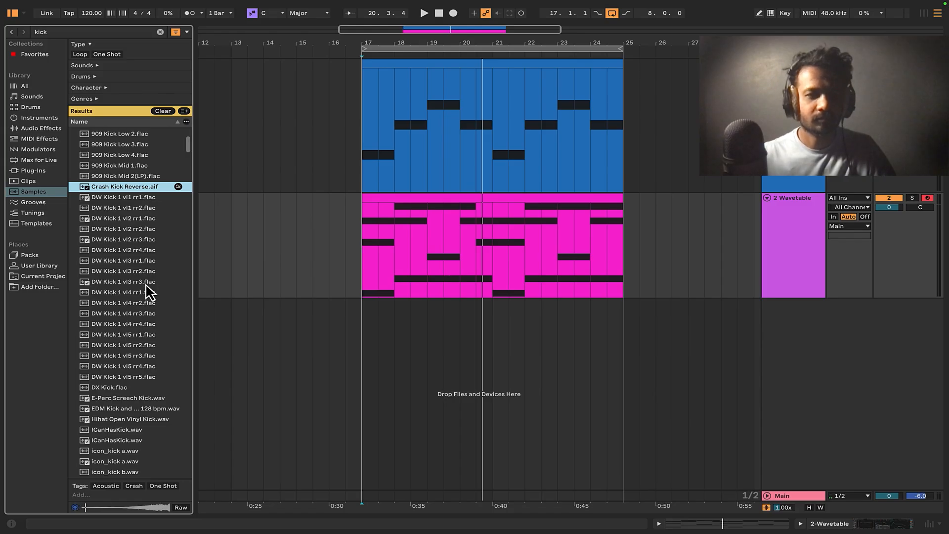
{"action": "scroll", "coordinate": [146, 286], "scroll_direction": "down", "scroll_amount": 9}
{"action": "left_click", "coordinate": [127, 324]}
{"action": "left_click", "coordinate": [123, 335]}
{"action": "scroll", "coordinate": [144, 297], "scroll_direction": "down", "scroll_amount": 3}
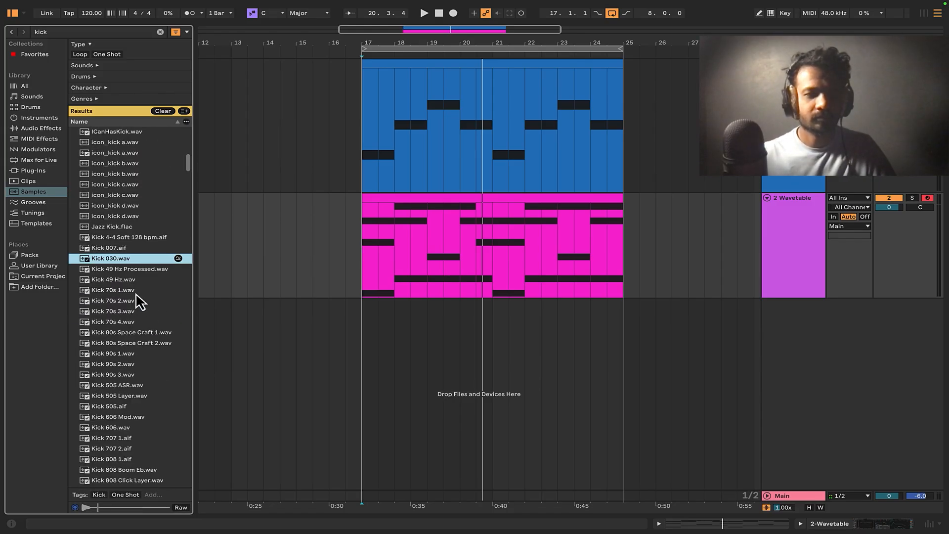
Place Kick 030.wav on a new audio track at bar 17 with a second copy at 17.3.1, and play from bar 17.
{"action": "left_click_drag", "start_coordinate": [111, 260], "coordinate": [394, 307]}
{"action": "key", "text": "space"}
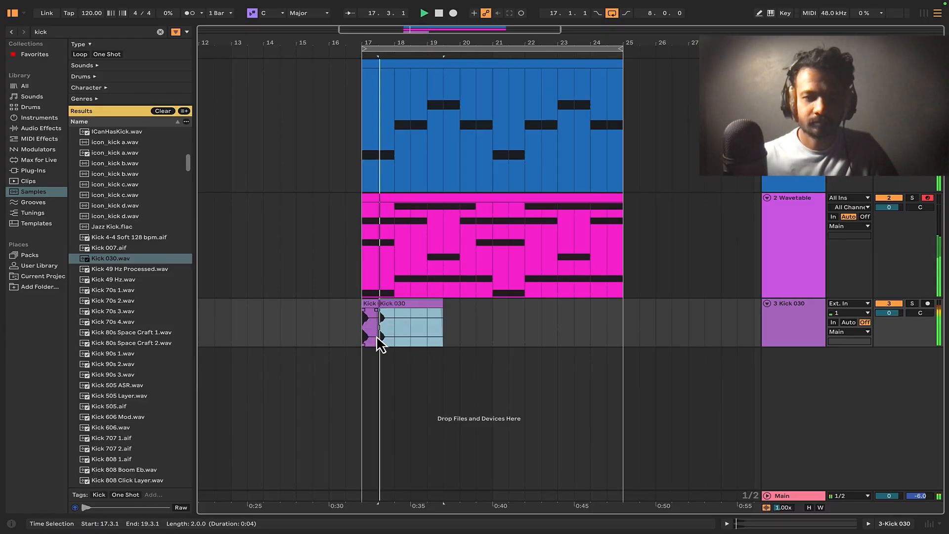
{"action": "left_click", "coordinate": [363, 337]}
{"action": "key", "text": "space"}
{"action": "key", "text": "space"}
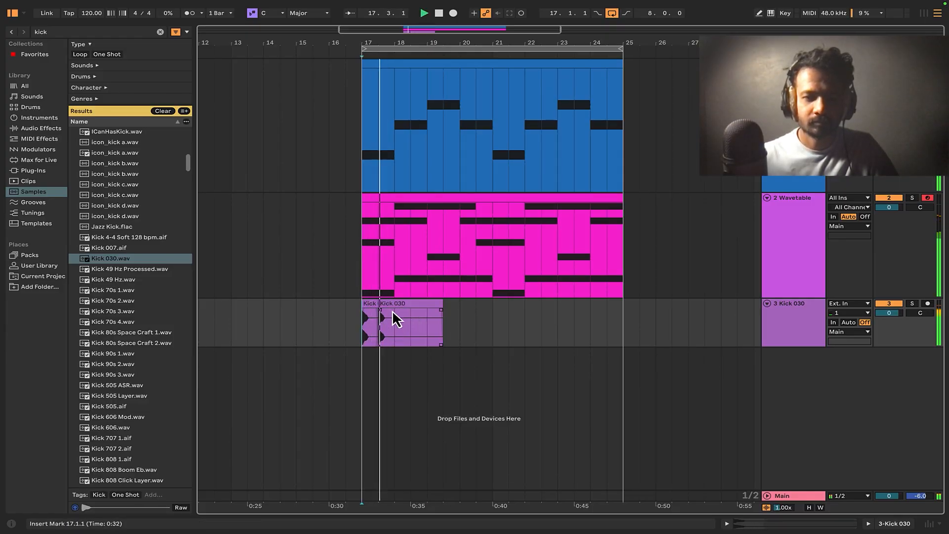
Shorten the second kick clip to end at 18.1.1, stop playback, and select both kick clips.
{"action": "left_click_drag", "start_coordinate": [439, 306], "coordinate": [367, 320]}
{"action": "key", "text": "space"}
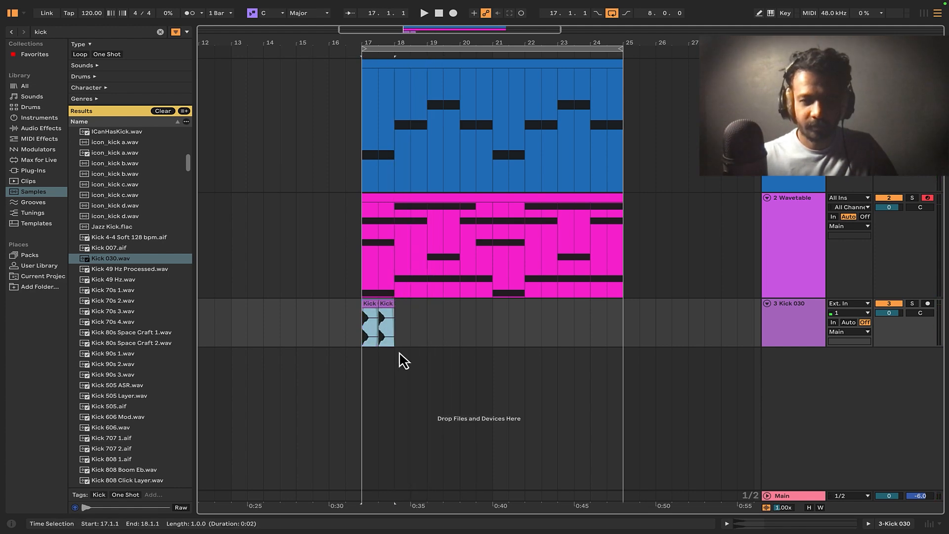
Duplicate the selected kick pair seven times to fill bars 17 to 25, and play from bar 17.
{"action": "key", "text": "ctrl+d"}
{"action": "key", "text": "ctrl+d"}
{"action": "key", "text": "ctrl+d"}
{"action": "key", "text": "ctrl+d"}
{"action": "key", "text": "ctrl+d"}
{"action": "key", "text": "ctrl+d"}
{"action": "key", "text": "ctrl+d"}
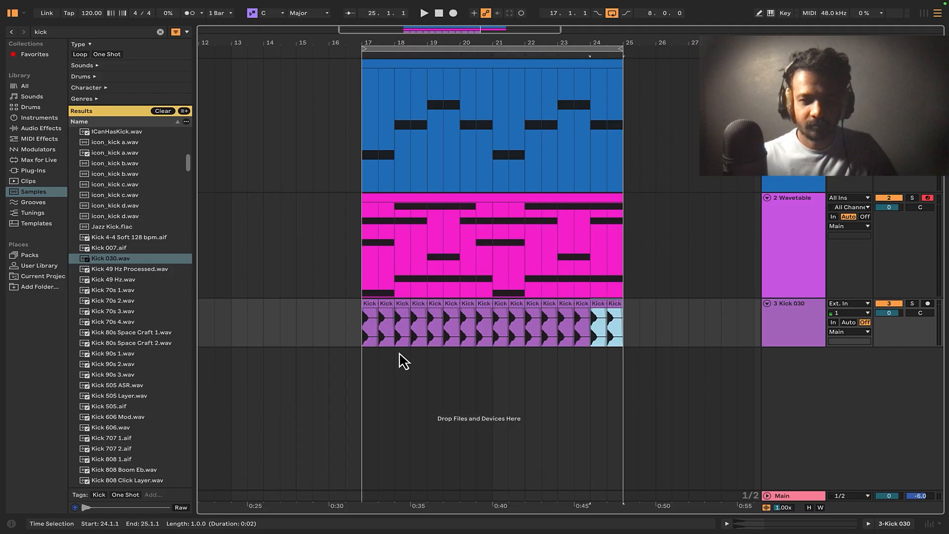
{"action": "left_click", "coordinate": [361, 370]}
{"action": "key", "text": "space"}
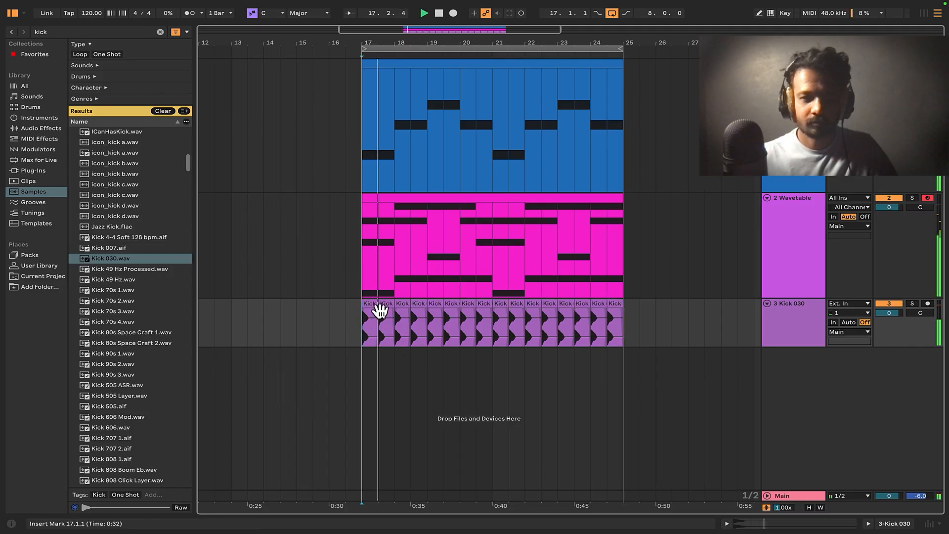
Find Basic Peak Lead.adg among the Wavetable presets and load it onto the empty MIDI track 4.
{"action": "scroll", "coordinate": [119, 273], "scroll_direction": "up", "scroll_amount": 10}
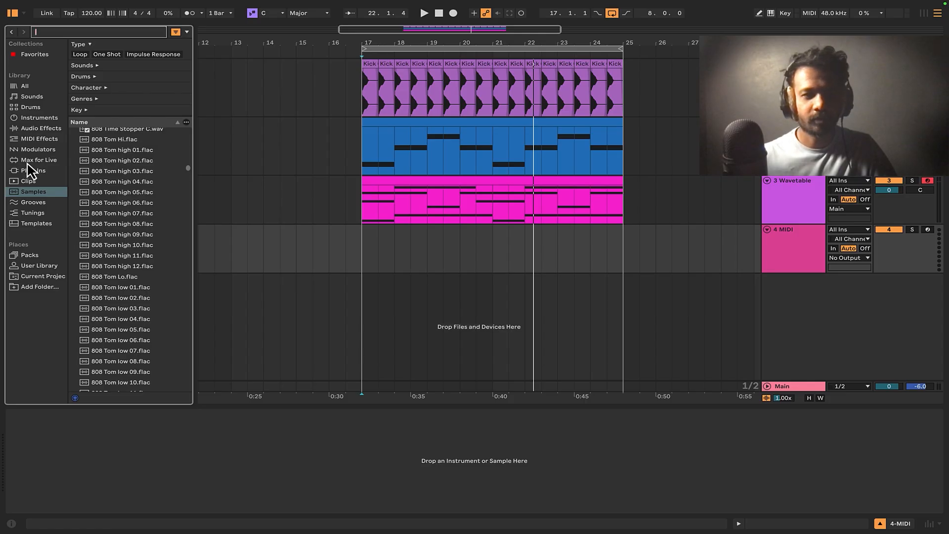
{"action": "left_click", "coordinate": [39, 128]}
{"action": "left_click", "coordinate": [39, 119]}
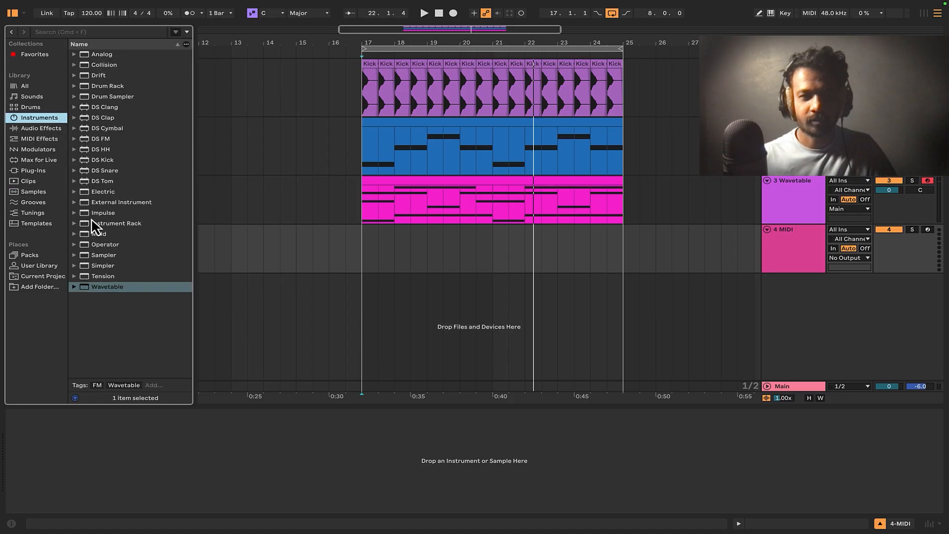
{"action": "left_click", "coordinate": [74, 287]}
{"action": "scroll", "coordinate": [109, 247], "scroll_direction": "down", "scroll_amount": 15}
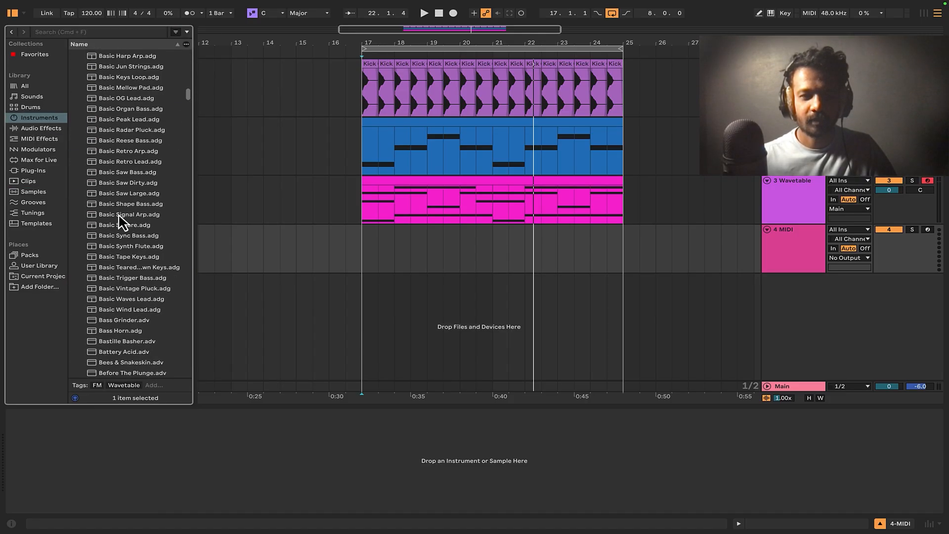
{"action": "scroll", "coordinate": [191, 99], "scroll_direction": "down", "scroll_amount": 3}
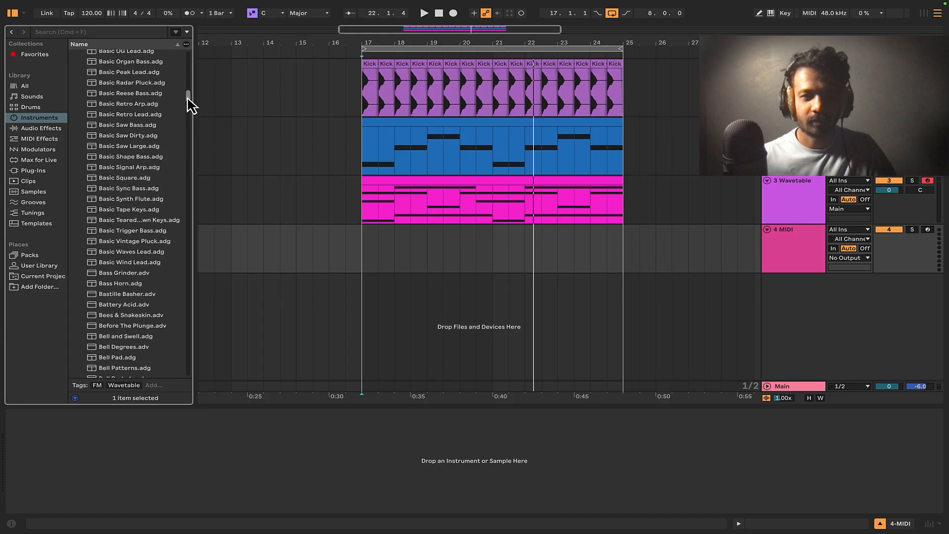
{"action": "scroll", "coordinate": [148, 129], "scroll_direction": "up", "scroll_amount": 1}
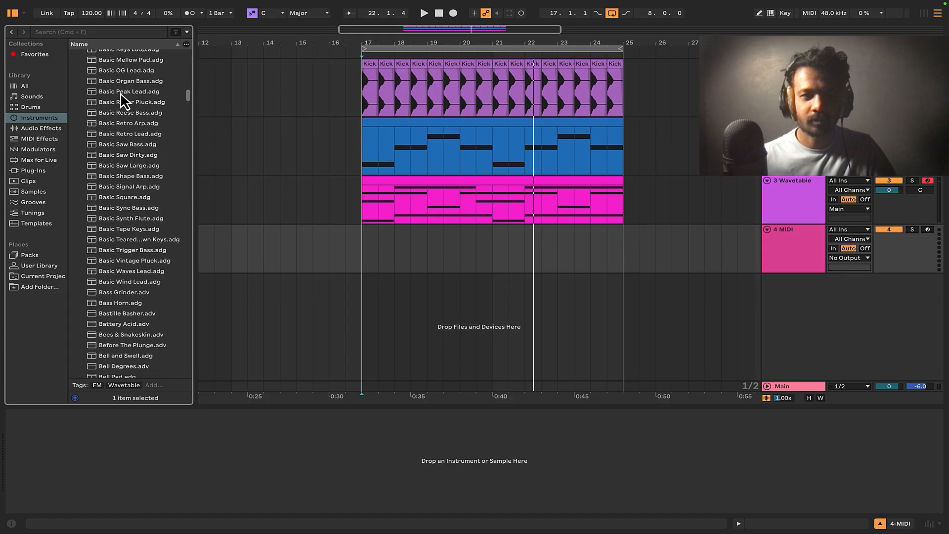
{"action": "left_click_drag", "start_coordinate": [120, 94], "coordinate": [433, 262]}
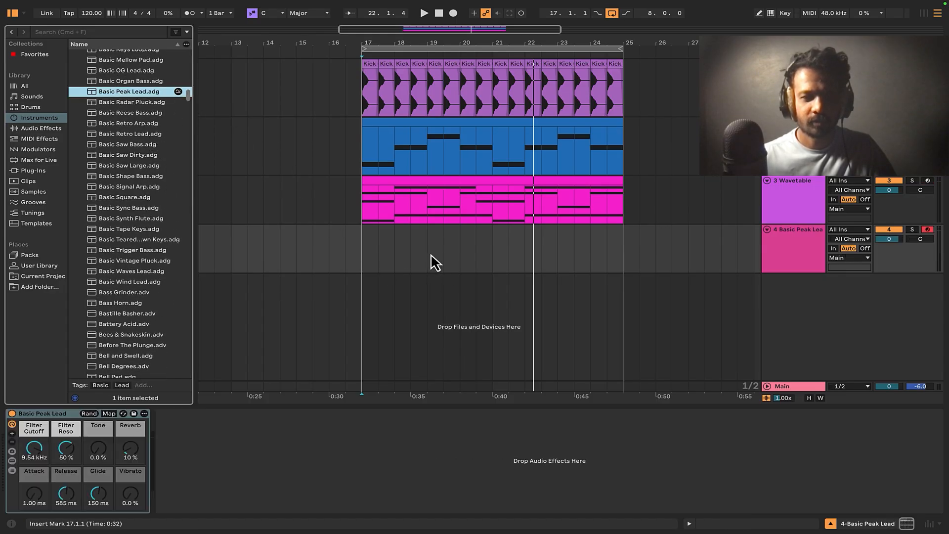
Copy the bass clip onto the Basic Peak Lead track at bar 17, play it, and solo that track.
{"action": "left_click_drag", "start_coordinate": [403, 188], "coordinate": [414, 130]}
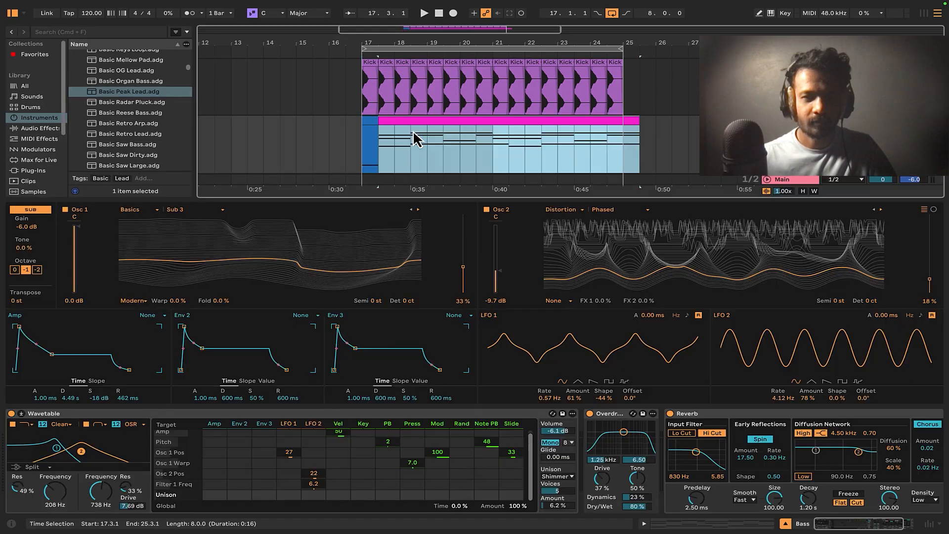
{"action": "key", "text": "super+z"}
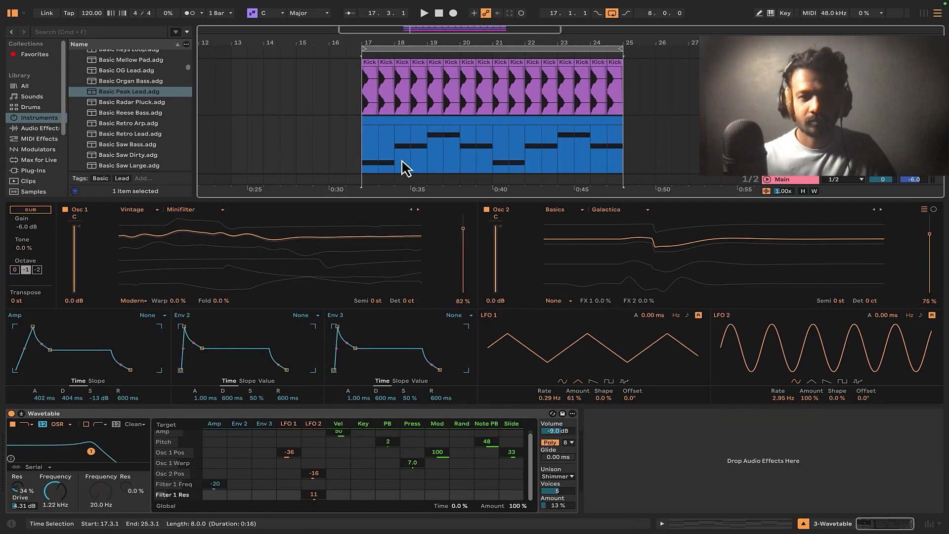
{"action": "left_click", "coordinate": [803, 523]}
{"action": "left_click", "coordinate": [369, 223]}
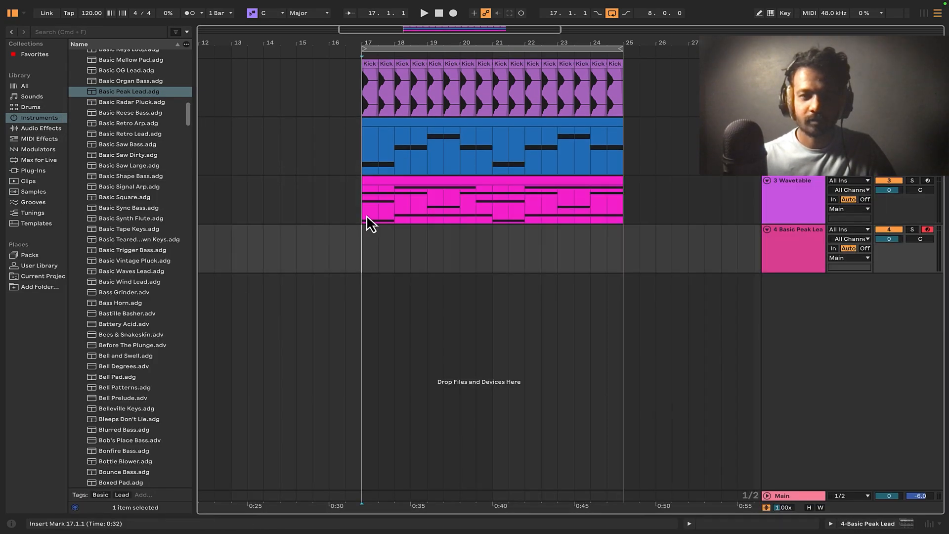
{"action": "left_click", "coordinate": [393, 133]}
{"action": "left_click_drag", "start_coordinate": [393, 133], "coordinate": [365, 258]}
{"action": "key", "text": "space"}
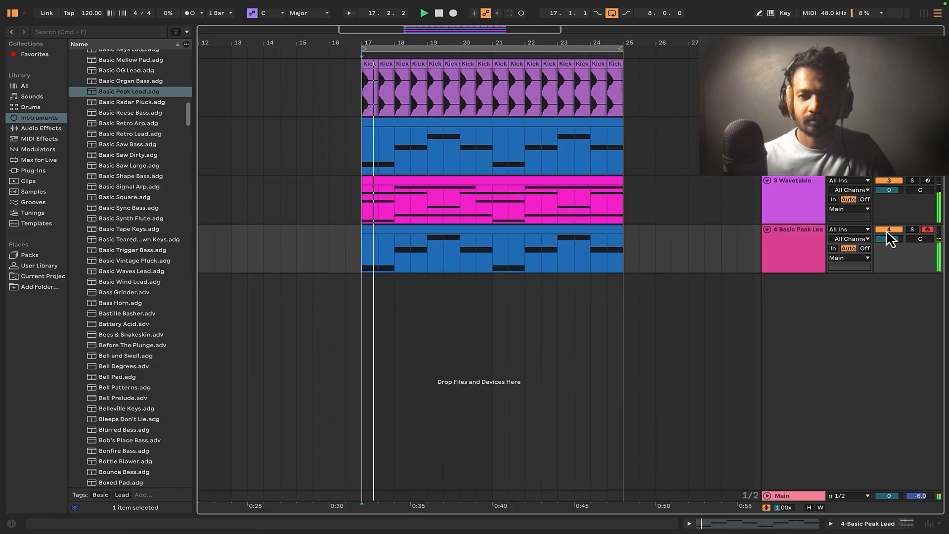
{"action": "left_click", "coordinate": [913, 230]}
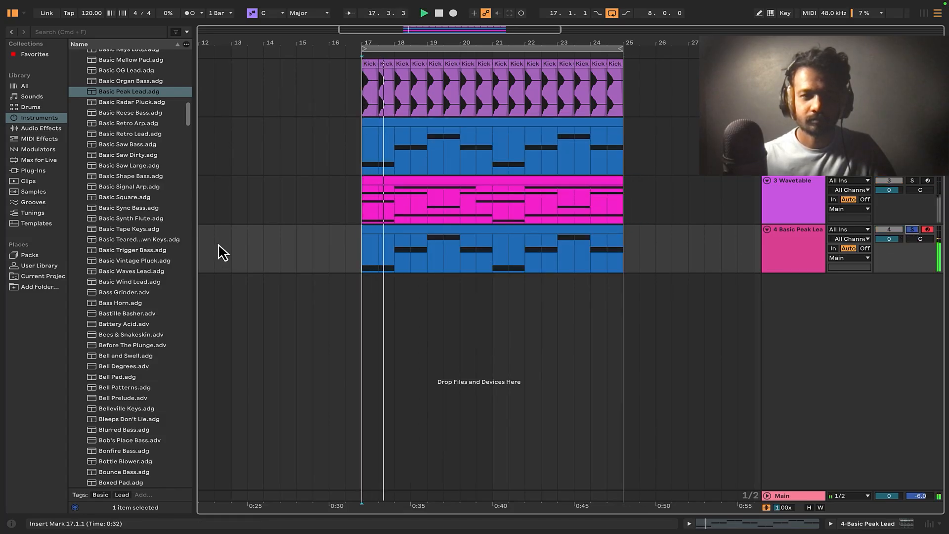
Transpose all notes of the copied lead clip up two octaves to E3–A3 and play it.
{"action": "double_click", "coordinate": [405, 238]}
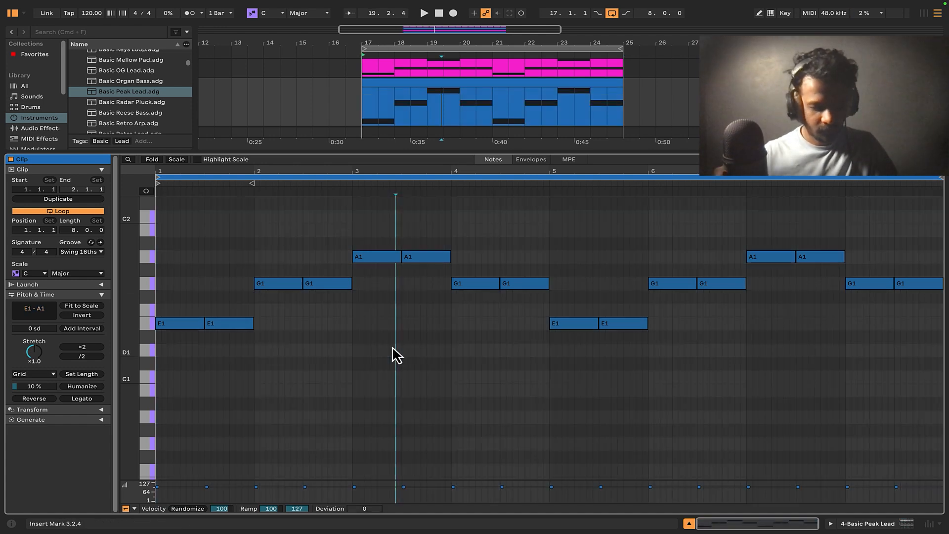
{"action": "key", "text": "space"}
{"action": "key", "text": "super+a"}
{"action": "key", "text": "shift+Up"}
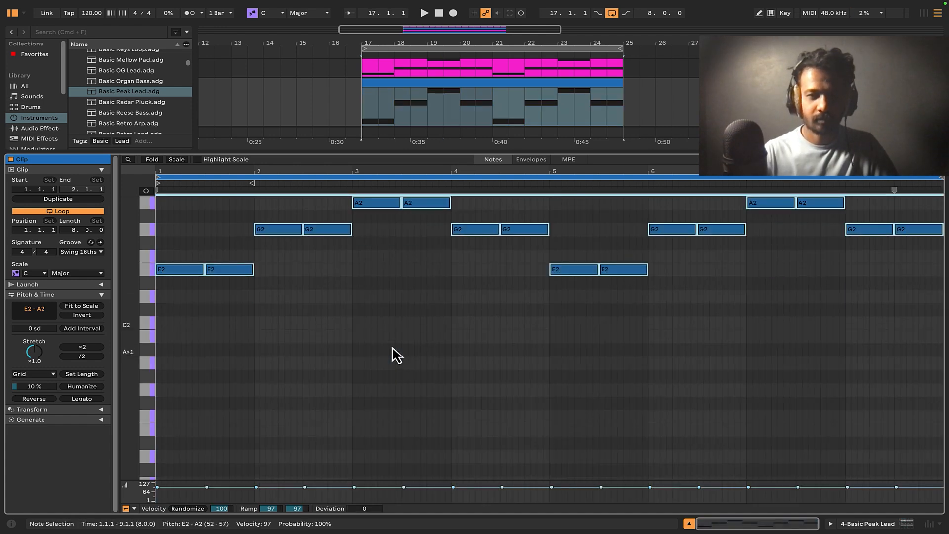
{"action": "key", "text": "shift+Up"}
{"action": "key", "text": "space"}
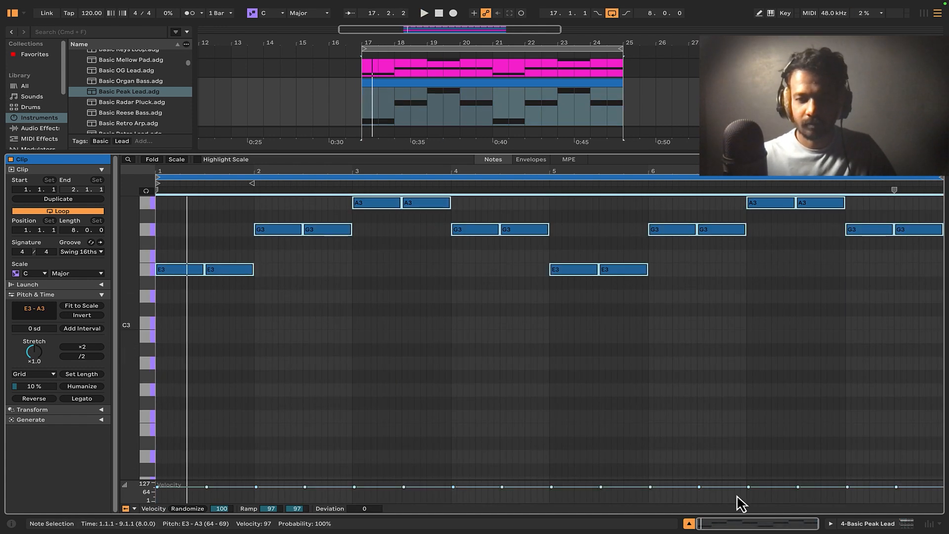
Reveal the devices inside the lead track's Basic Peak Lead rack and expand its Wavetable.
{"action": "left_click", "coordinate": [688, 523]}
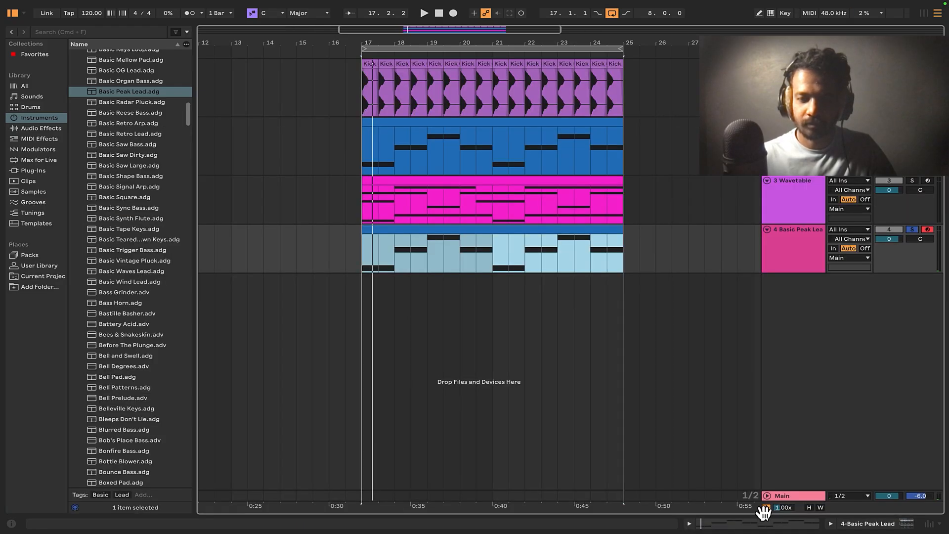
{"action": "left_click", "coordinate": [875, 526]}
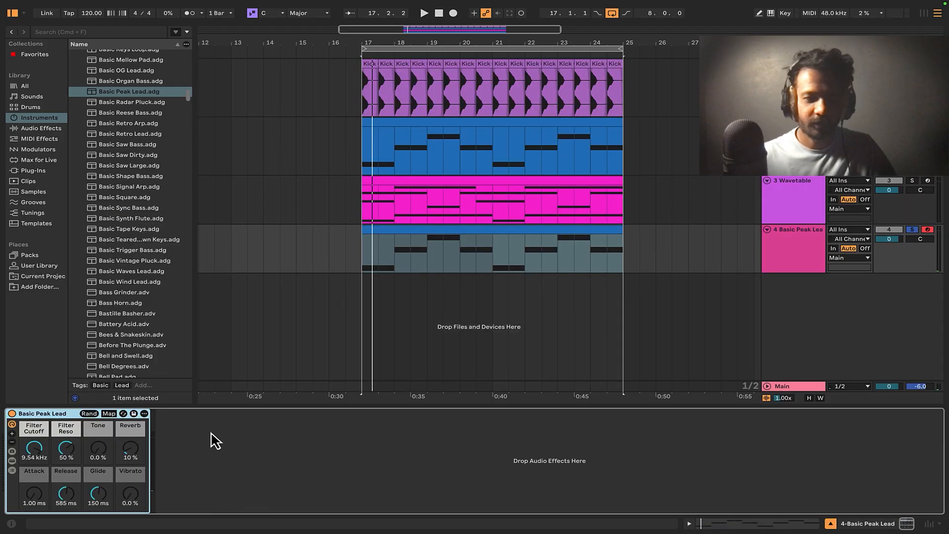
{"action": "left_click", "coordinate": [11, 459]}
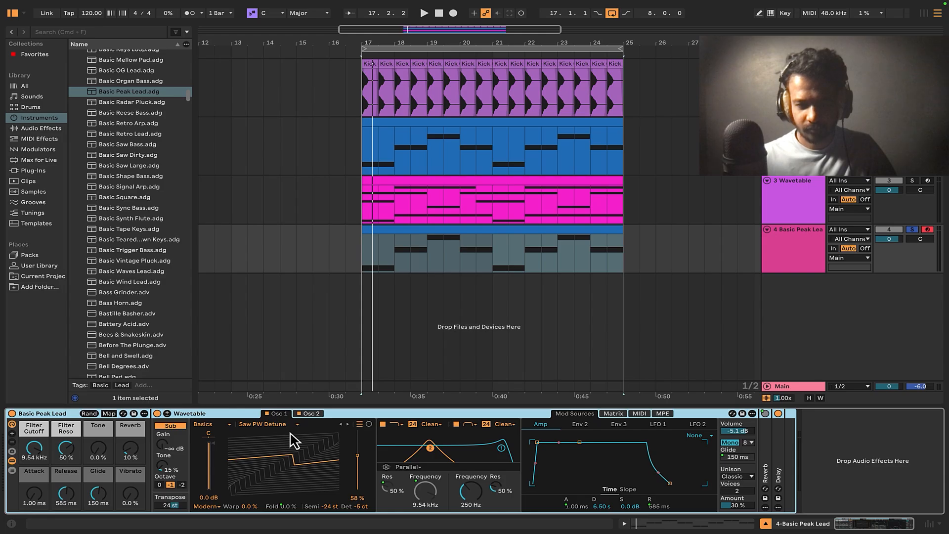
{"action": "left_click", "coordinate": [167, 415]}
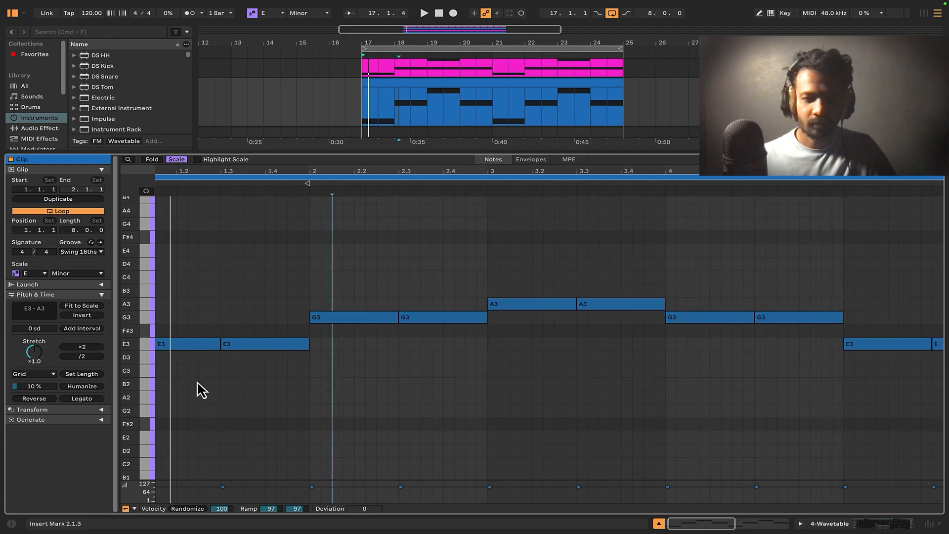
Shorten the first E3 note to end at 1.1.3, add a G3 note from 1.1.3 to 1.2.1, and play the clip.
{"action": "left_click_drag", "start_coordinate": [201, 391], "coordinate": [288, 379]}
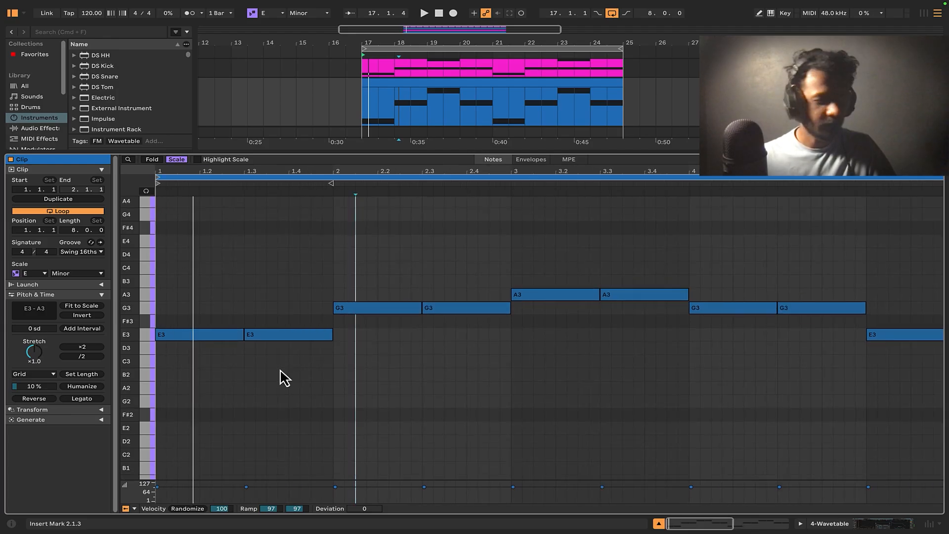
{"action": "scroll", "coordinate": [277, 381], "scroll_direction": "up", "scroll_amount": 2}
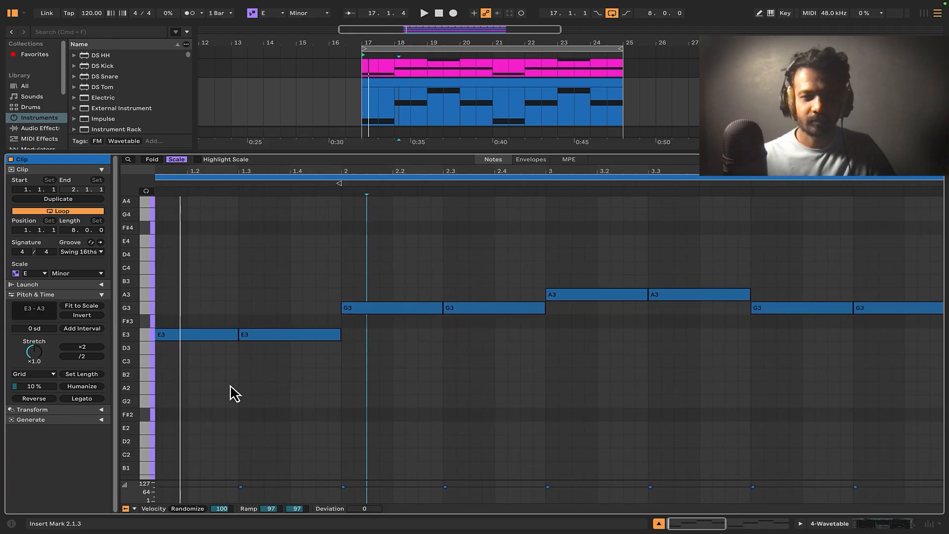
{"action": "left_click_drag", "start_coordinate": [321, 390], "coordinate": [340, 383]}
{"action": "left_click_drag", "start_coordinate": [254, 330], "coordinate": [199, 300]}
{"action": "key", "text": "space"}
{"action": "key", "text": "space"}
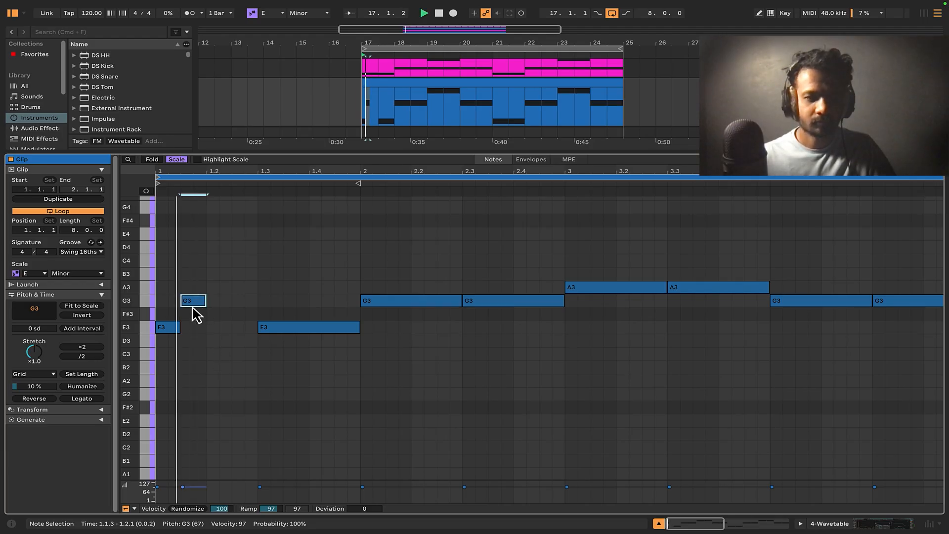
Copy the short G3 note to D3 at 1.2.3 and extend its start back to 1.2.1.
{"action": "left_click_drag", "start_coordinate": [198, 309], "coordinate": [242, 352]}
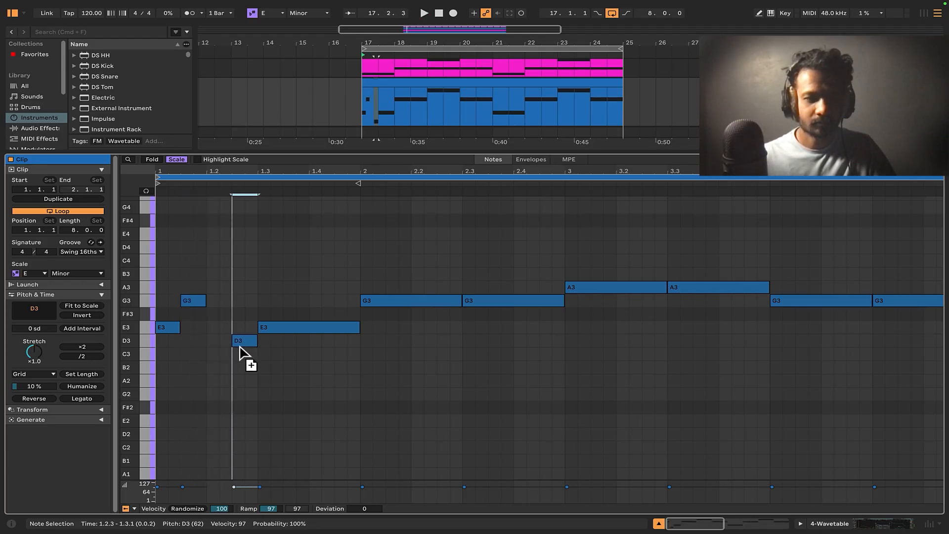
{"action": "key", "text": "space"}
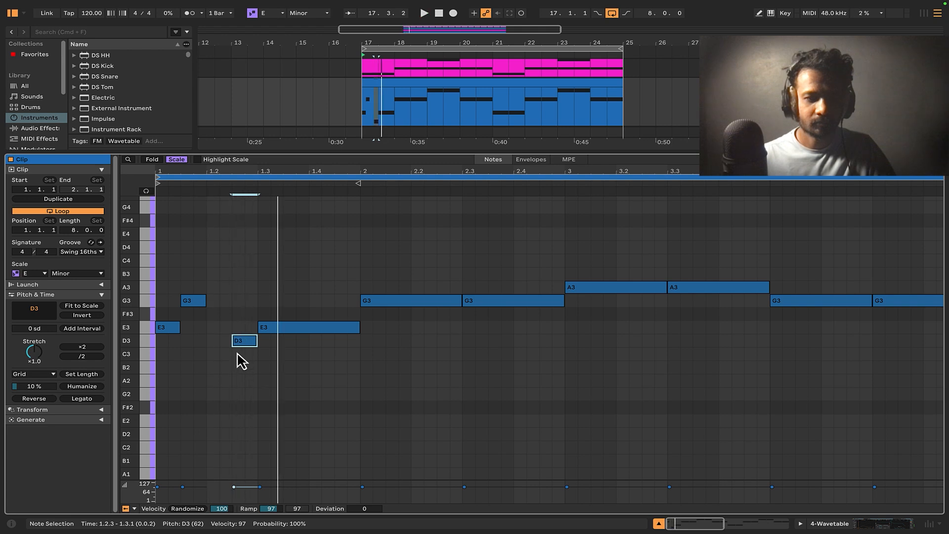
{"action": "left_click_drag", "start_coordinate": [234, 345], "coordinate": [207, 344]}
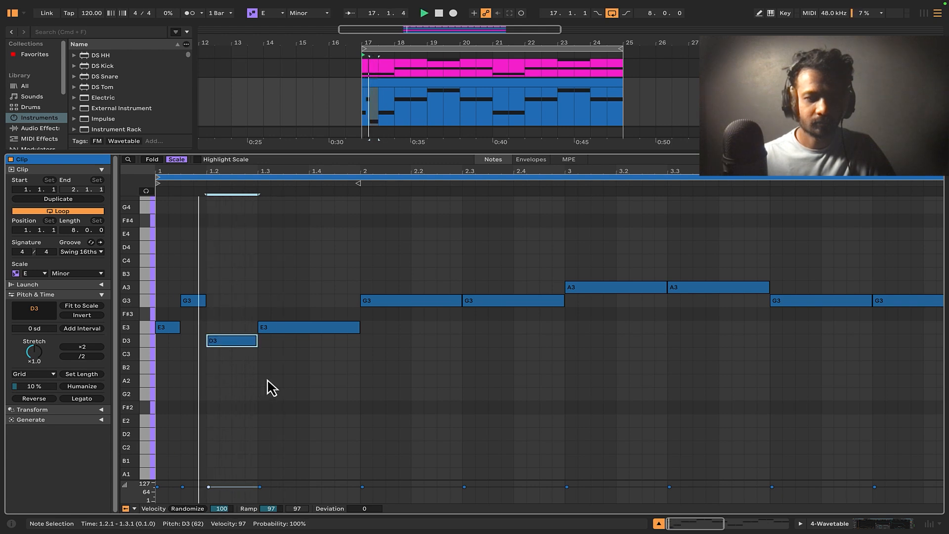
Copy the E3 note at 1.3.1 down to C3, delete the original E3, and play the clip.
{"action": "left_click_drag", "start_coordinate": [292, 330], "coordinate": [303, 366]}
{"action": "key", "text": "space"}
{"action": "left_click", "coordinate": [301, 331]}
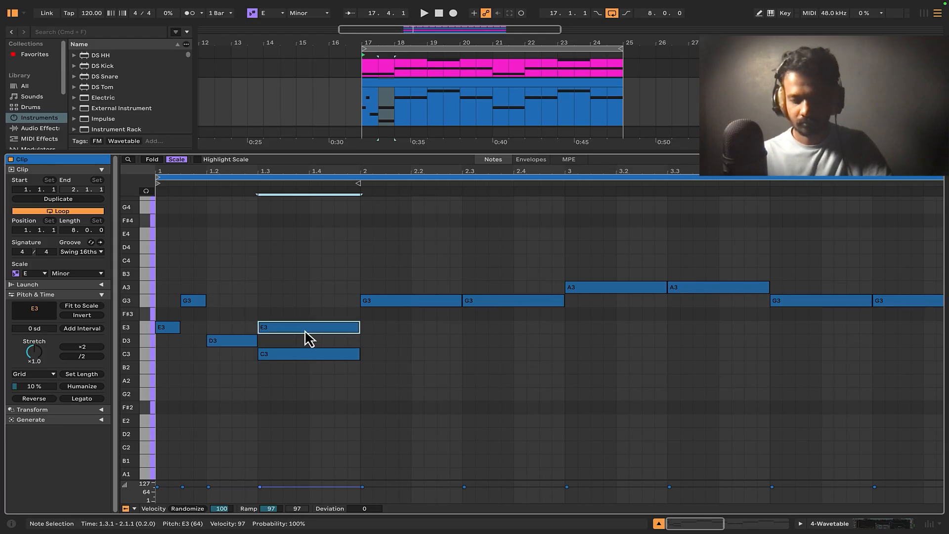
{"action": "key", "text": "Delete"}
{"action": "key", "text": "space"}
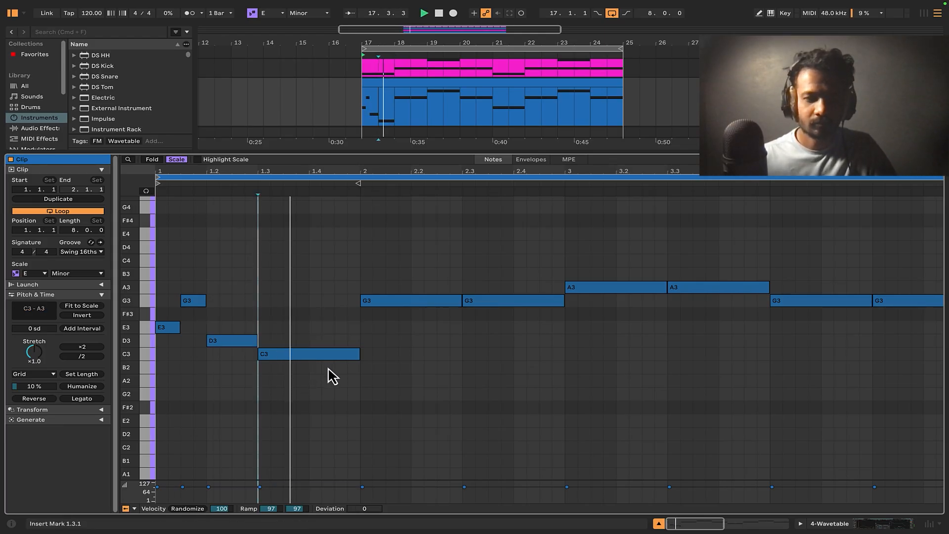
Turn the C3 note into a short A3 from 1.3.1 to 1.3.3, select the Kick 030 track, and play.
{"action": "key", "text": "space"}
{"action": "left_click_drag", "start_coordinate": [334, 356], "coordinate": [271, 295]}
{"action": "key", "text": "space"}
{"action": "scroll", "coordinate": [493, 92], "scroll_direction": "up", "scroll_amount": 5}
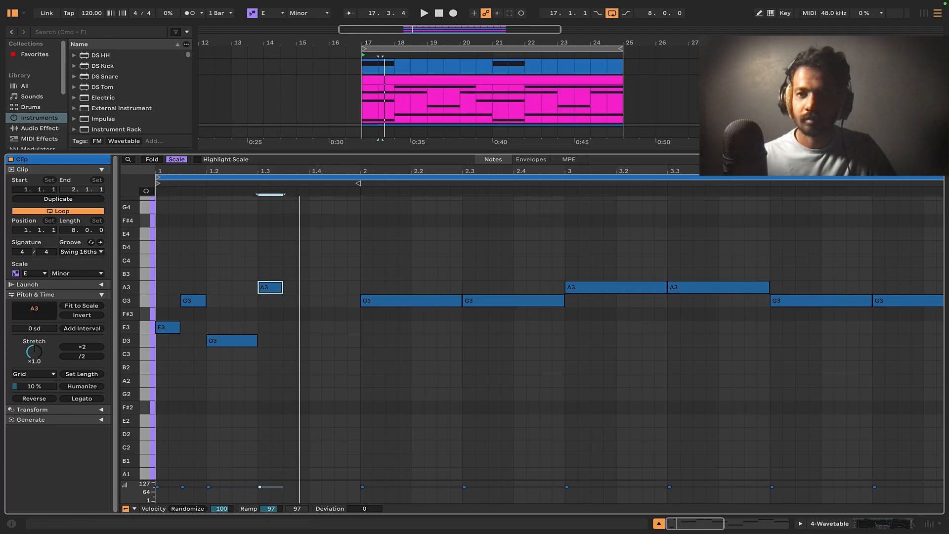
{"action": "left_click", "coordinate": [811, 64]}
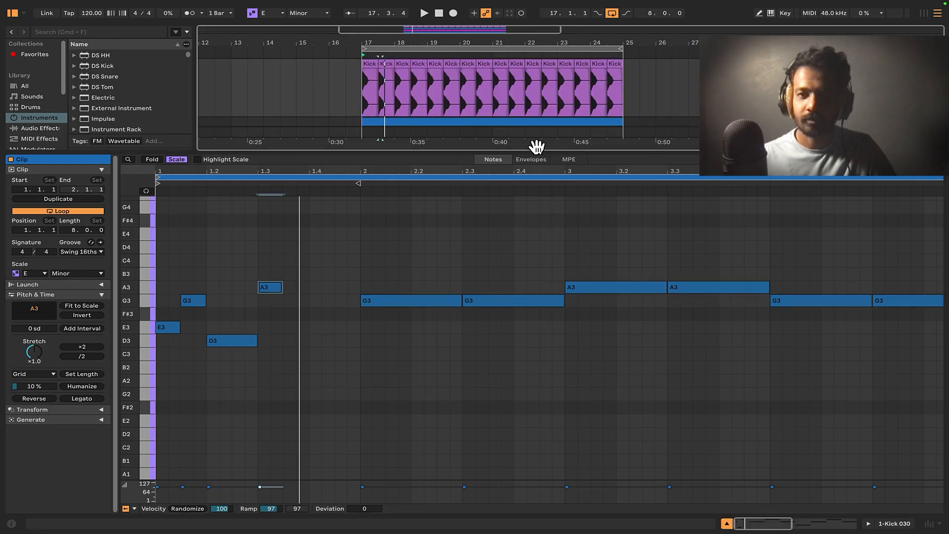
{"action": "key", "text": "space"}
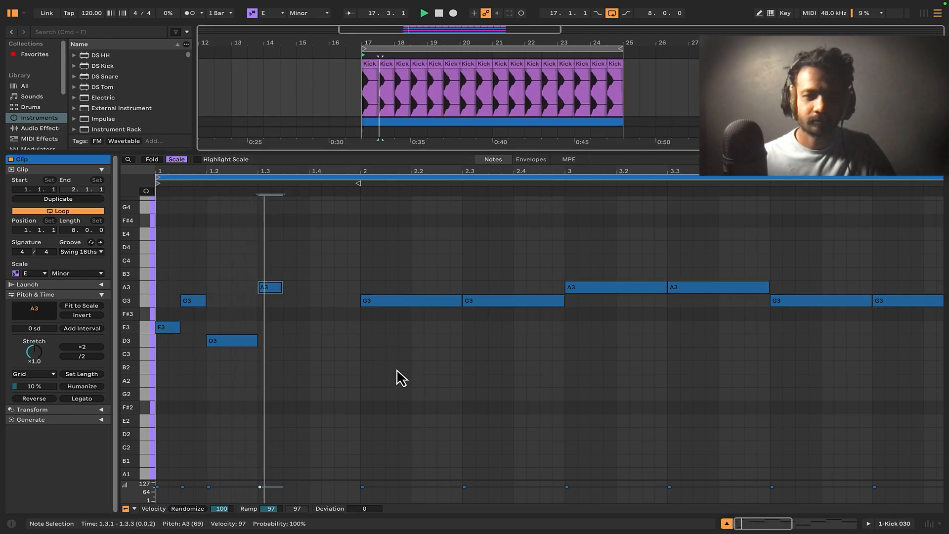
Lower the short A3 note at 1.3.1 to G3 and place a copy of it at 1.3.3.
{"action": "key", "text": "Down"}
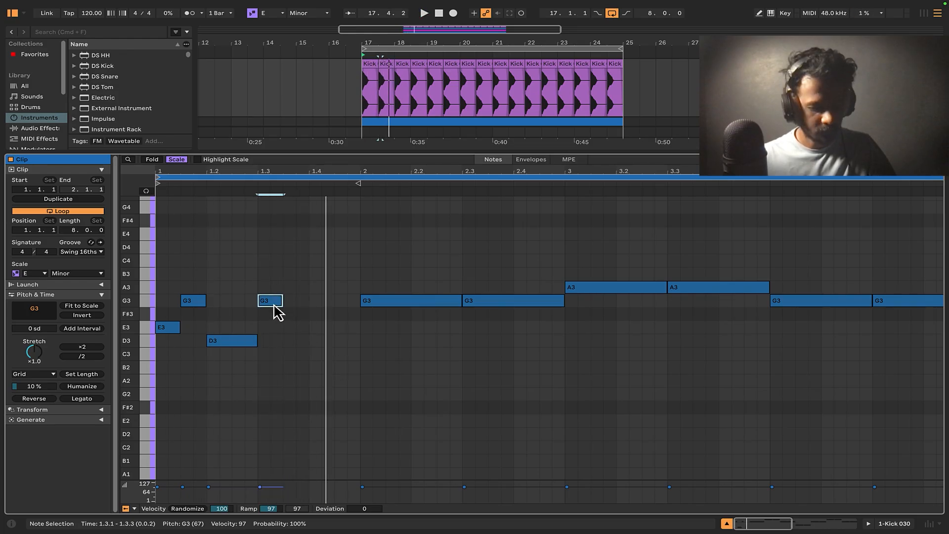
{"action": "key", "text": "space"}
{"action": "left_click_drag", "start_coordinate": [274, 304], "coordinate": [299, 307]}
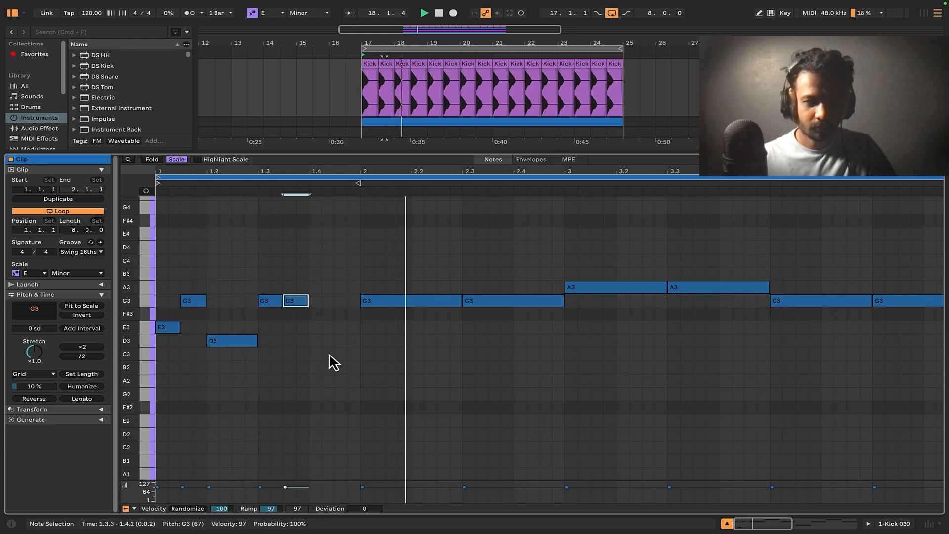
Shorten the G3 note at 2.1.1 to end at 2.2.1, add an A3 note from 2.2.1 to 2.3.1, and play.
{"action": "left_click", "coordinate": [399, 377]}
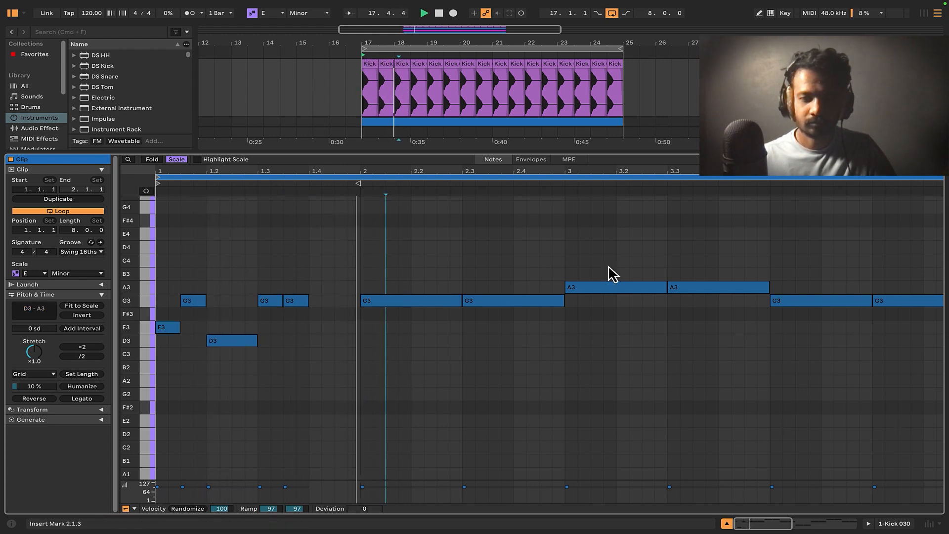
{"action": "left_click_drag", "start_coordinate": [459, 303], "coordinate": [439, 291]}
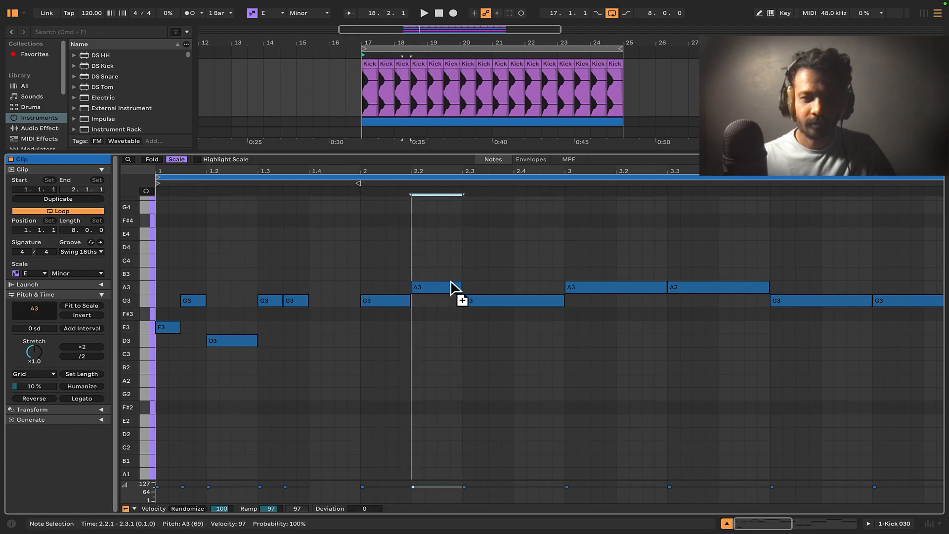
{"action": "left_click", "coordinate": [448, 373]}
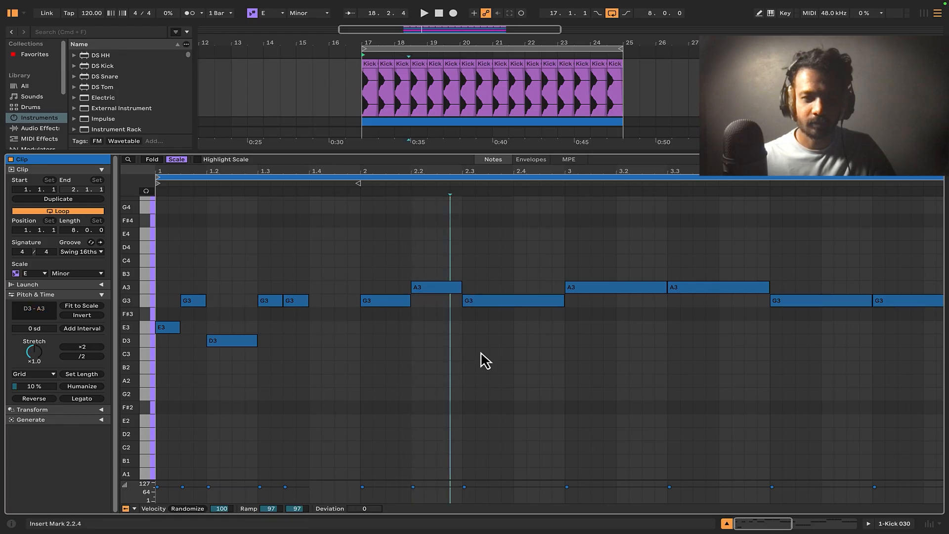
{"action": "key", "text": "space"}
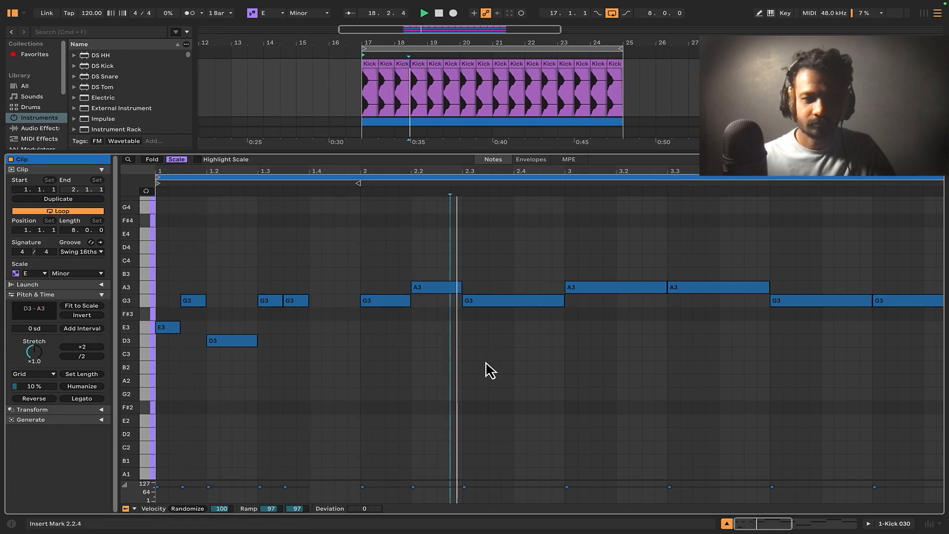
Replace the notes from 3.1.1 onward with a copy of the first two bars of the melody and play it.
{"action": "left_click_drag", "start_coordinate": [588, 324], "coordinate": [926, 275]}
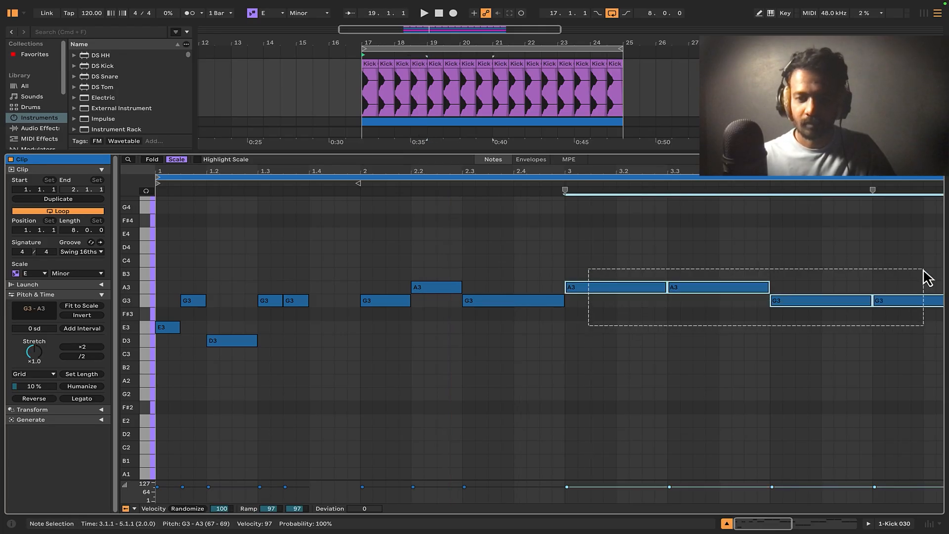
{"action": "key", "text": "Delete"}
{"action": "left_click_drag", "start_coordinate": [549, 398], "coordinate": [176, 279]}
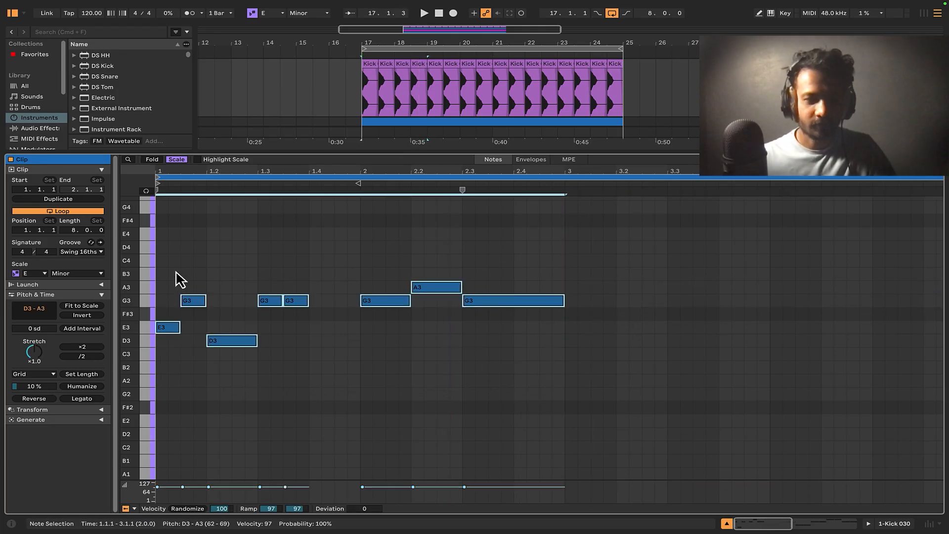
{"action": "left_click_drag", "start_coordinate": [166, 336], "coordinate": [578, 339]}
{"action": "key", "text": "space"}
{"action": "left_click", "coordinate": [540, 386]}
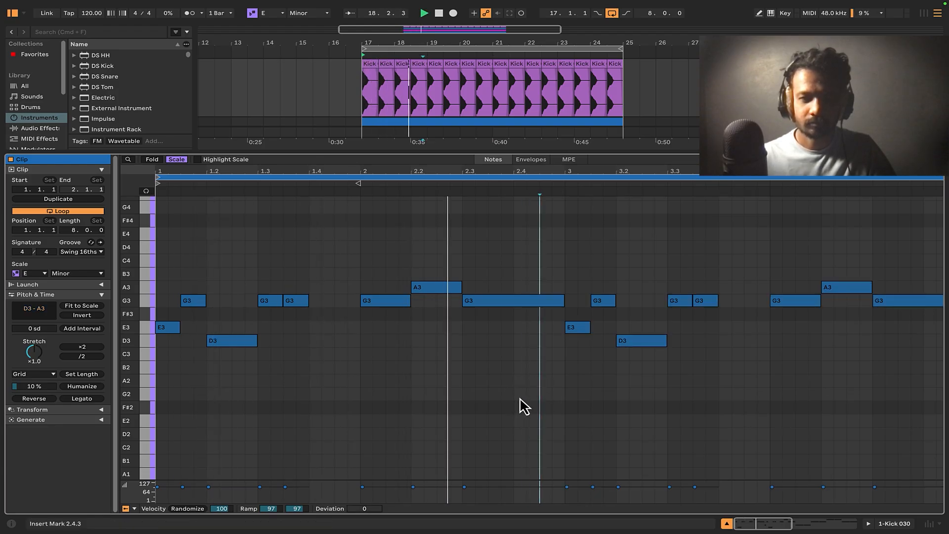
{"action": "left_click", "coordinate": [578, 405]}
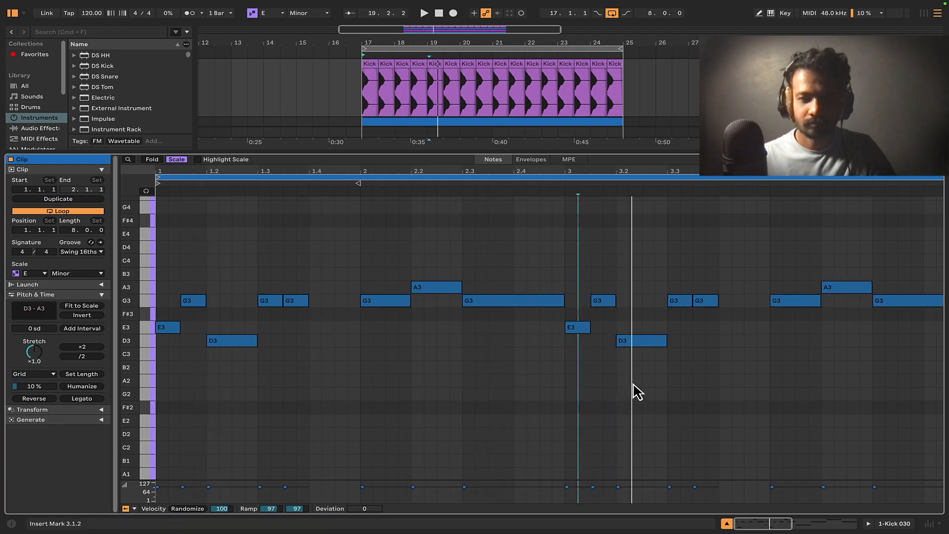
Raise the short G3 note at 3.3.1 to B3 and the one at 3.3.3 to A3, playing the clip to check.
{"action": "left_click_drag", "start_coordinate": [677, 319], "coordinate": [704, 302]}
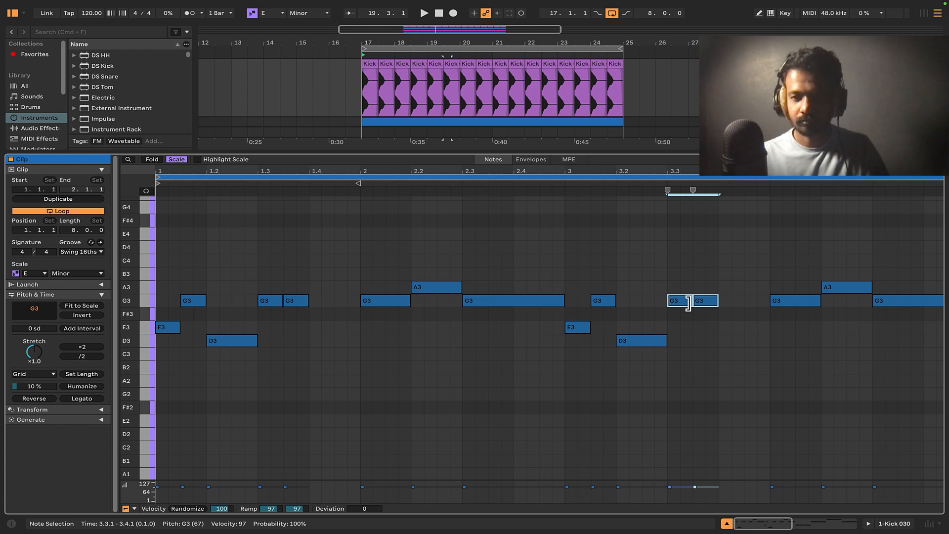
{"action": "key", "text": "Up"}
{"action": "key", "text": "Up"}
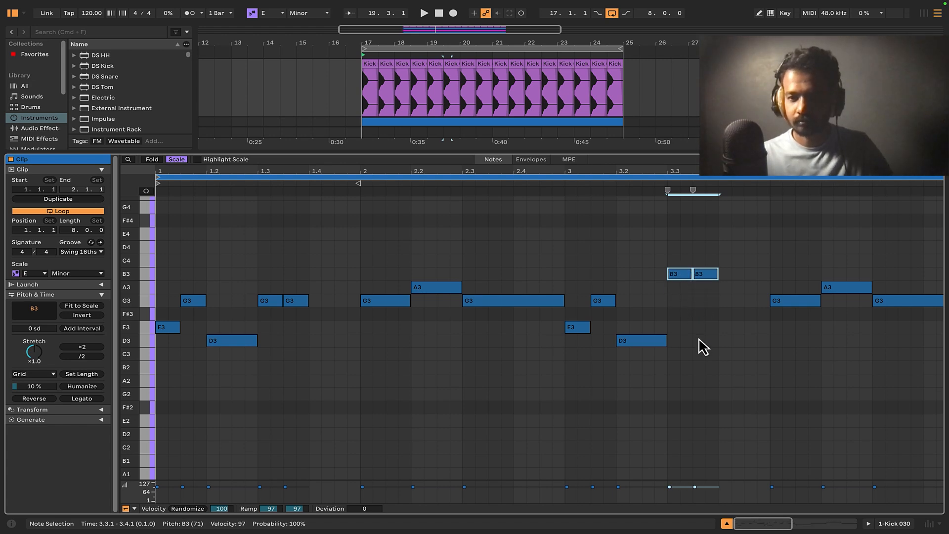
{"action": "left_click", "coordinate": [704, 348]}
{"action": "key", "text": "space"}
{"action": "left_click", "coordinate": [705, 278]}
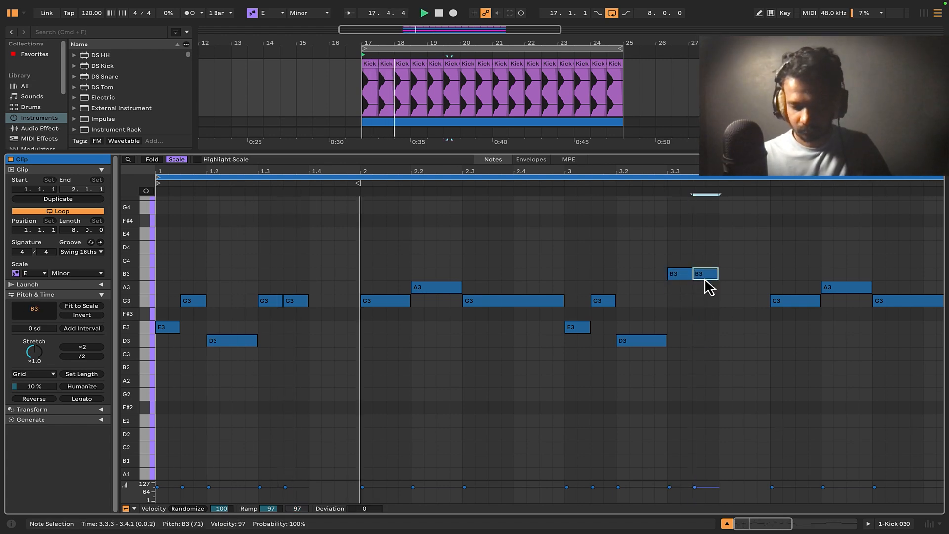
{"action": "key", "text": "Down"}
{"action": "left_click", "coordinate": [706, 347]}
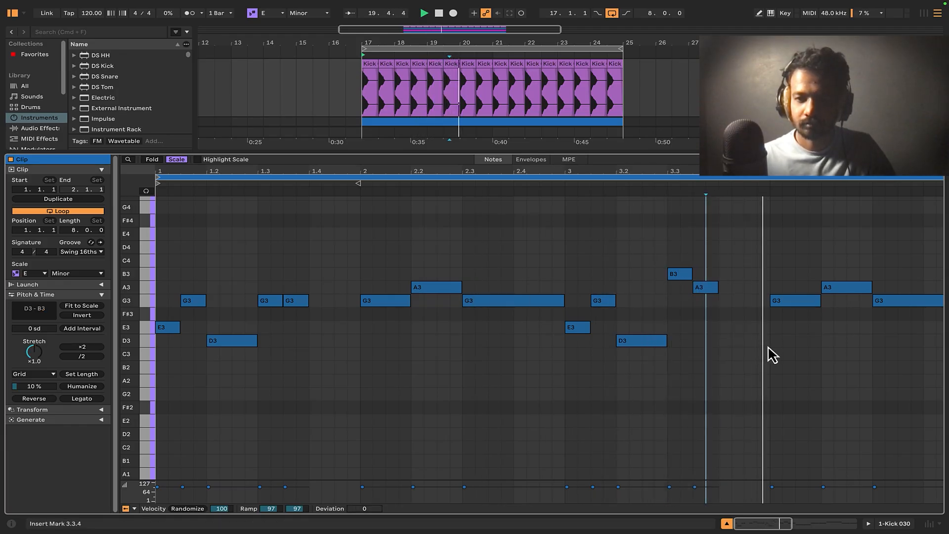
{"action": "key", "text": "space"}
Raise the A3 note at 4.2.1 to C4 and the G3 note at 4.3.1 to A3, and play the clip.
{"action": "left_click", "coordinate": [840, 290]}
{"action": "key", "text": "Up"}
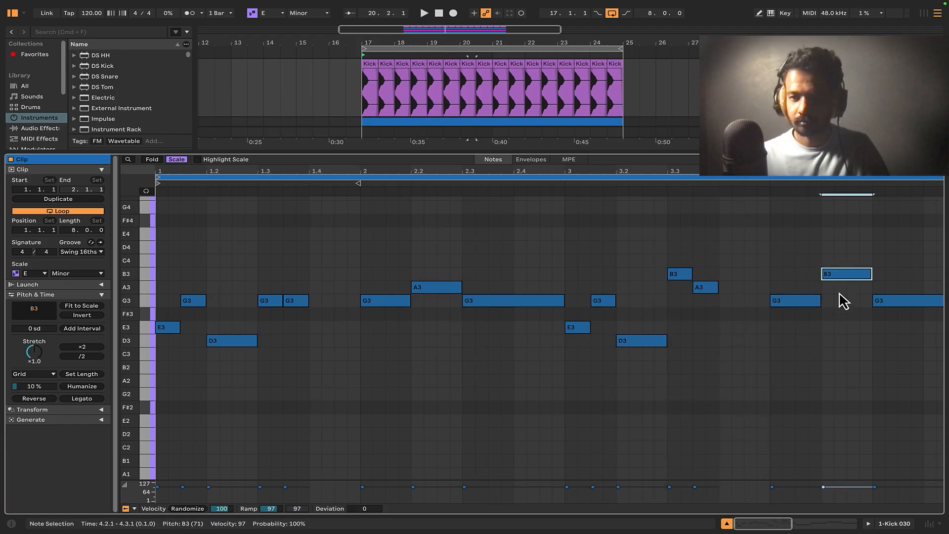
{"action": "key", "text": "Up"}
{"action": "left_click", "coordinate": [886, 304]}
{"action": "key", "text": "Up"}
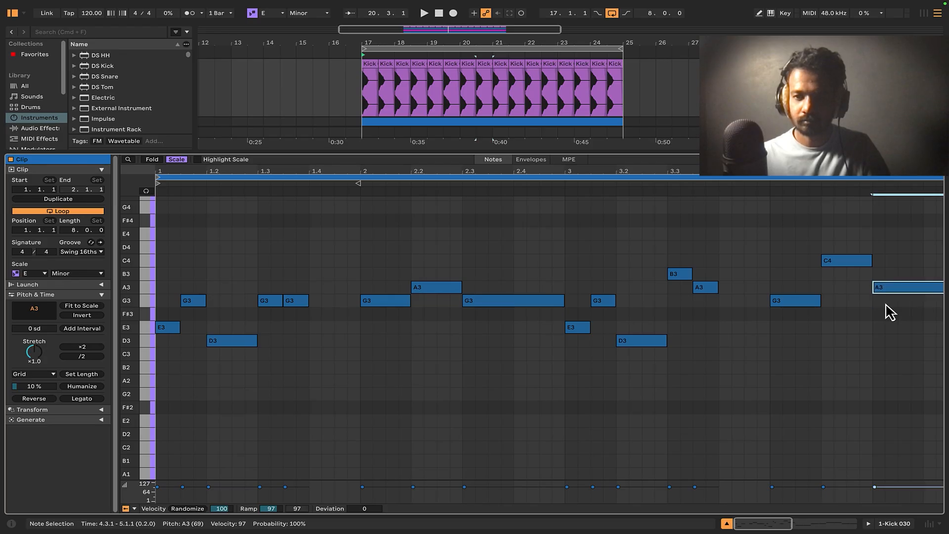
{"action": "key", "text": "space"}
{"action": "left_click", "coordinate": [850, 360]}
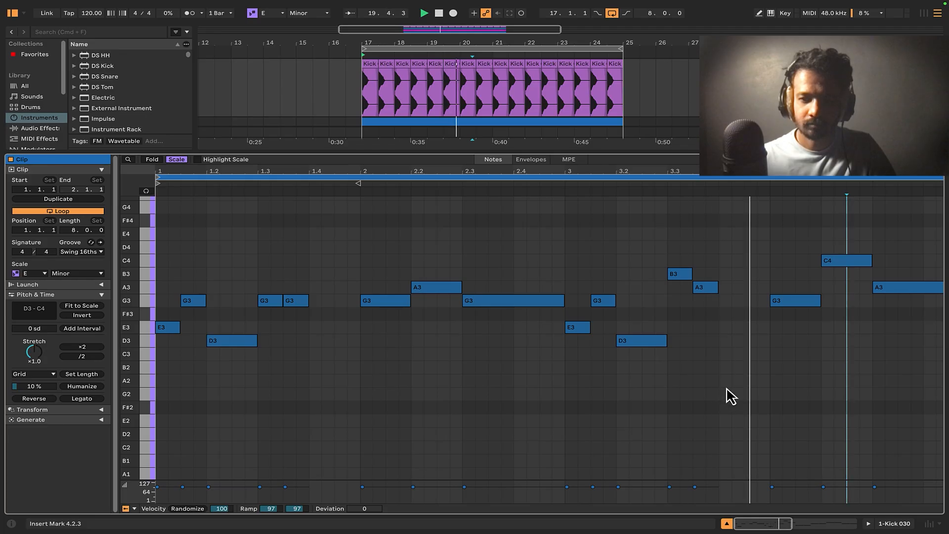
Lower the C4 note at 4.2.1 to B3 and the long A3 note at 4.3.1 to E3 while the loop plays.
{"action": "left_click", "coordinate": [849, 264]}
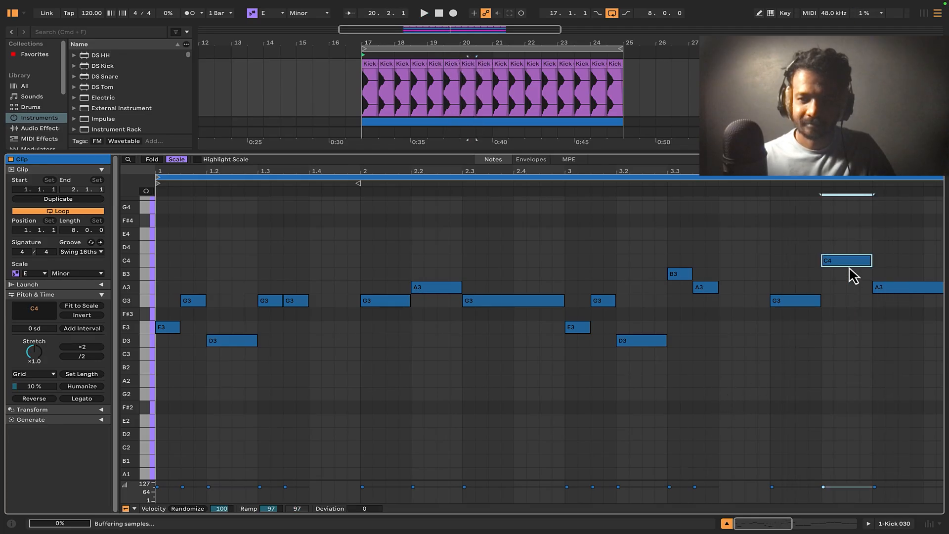
{"action": "key", "text": "Down"}
{"action": "left_click", "coordinate": [886, 290]}
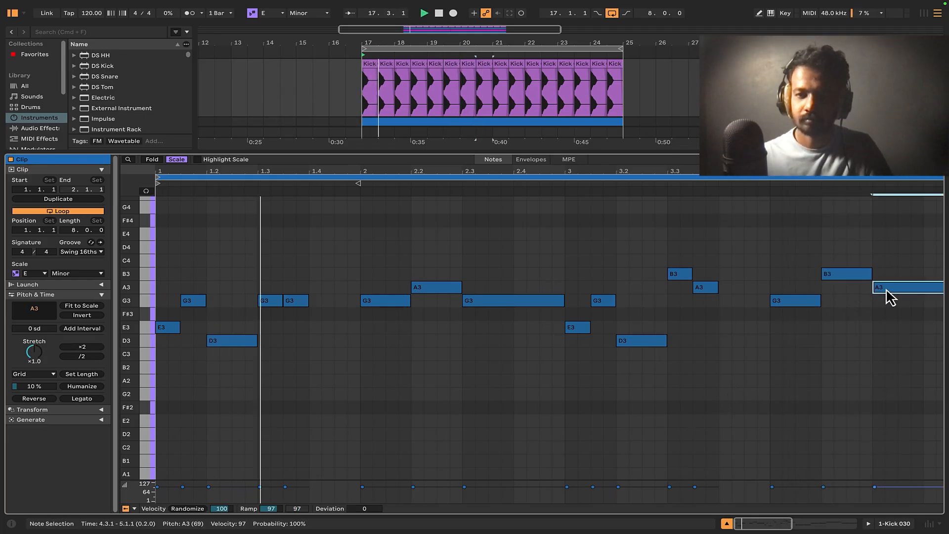
{"action": "key", "text": "Down"}
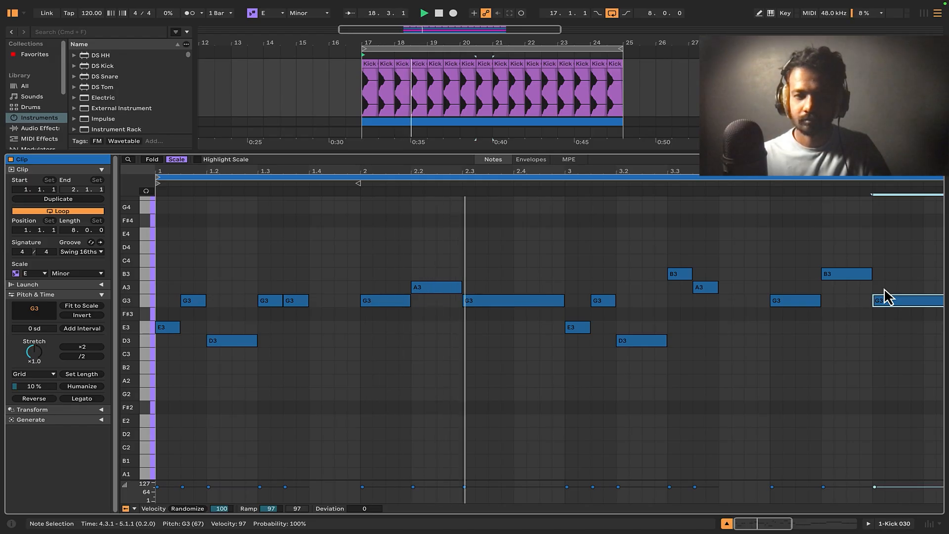
{"action": "key", "text": "Down"}
{"action": "key", "text": "Down"}
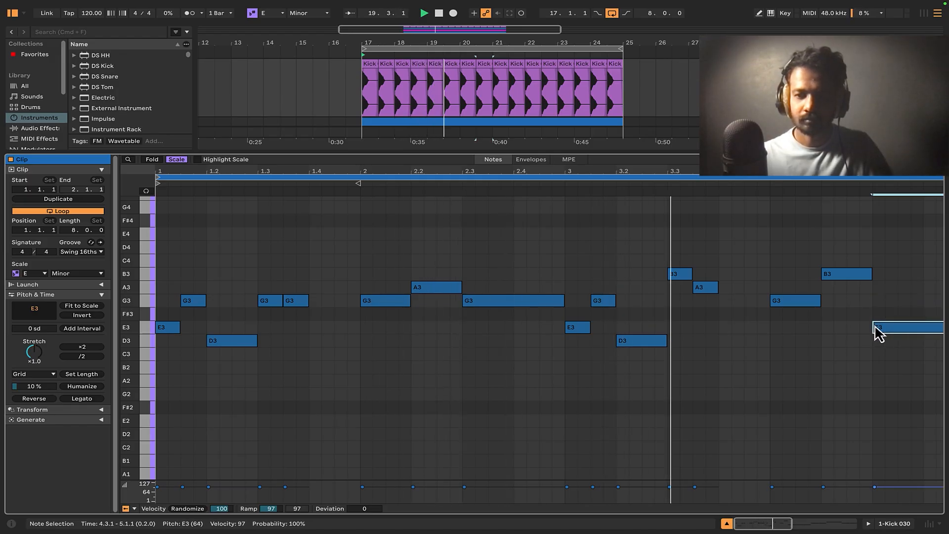
{"action": "left_click", "coordinate": [860, 395]}
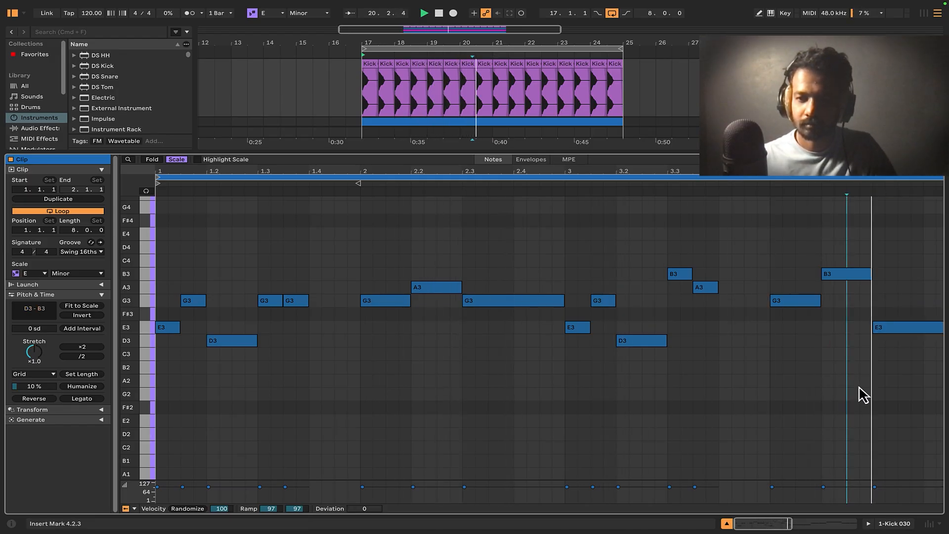
Trim the melody clip on the 4 Wavetable track to end at 21.1.1 and duplicate it to fill 21.1.1 to 25.1.1.
{"action": "left_click", "coordinate": [728, 524]}
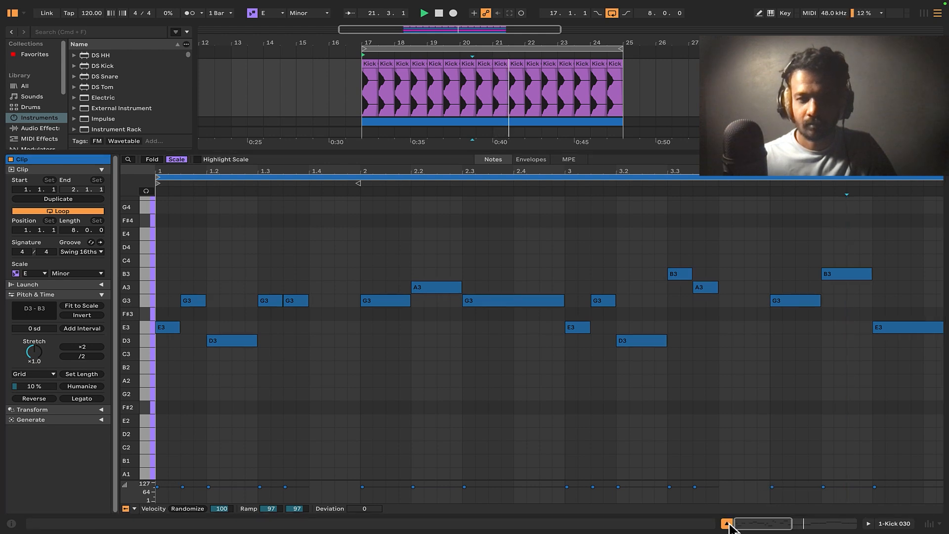
{"action": "left_click", "coordinate": [473, 245]}
{"action": "left_click", "coordinate": [519, 239]}
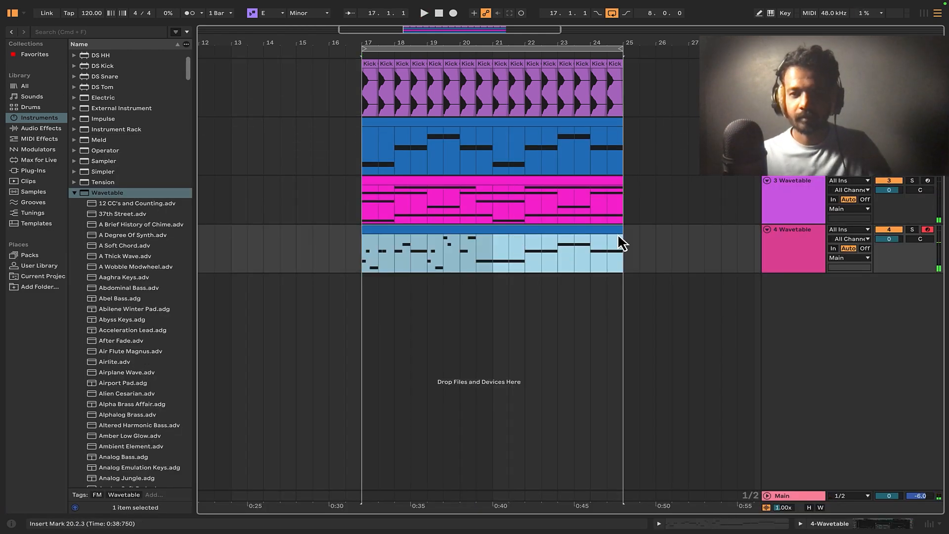
{"action": "left_click_drag", "start_coordinate": [621, 243], "coordinate": [466, 235]}
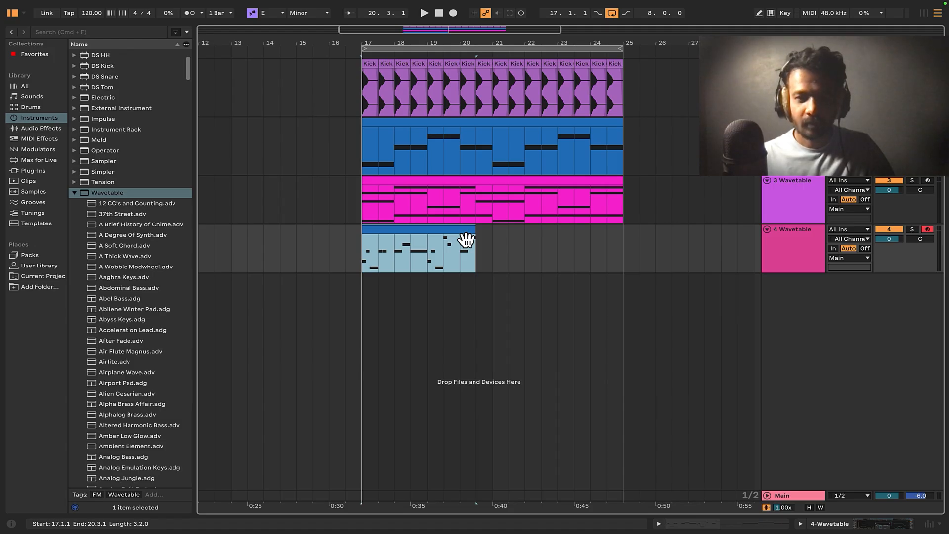
{"action": "key", "text": "super+d"}
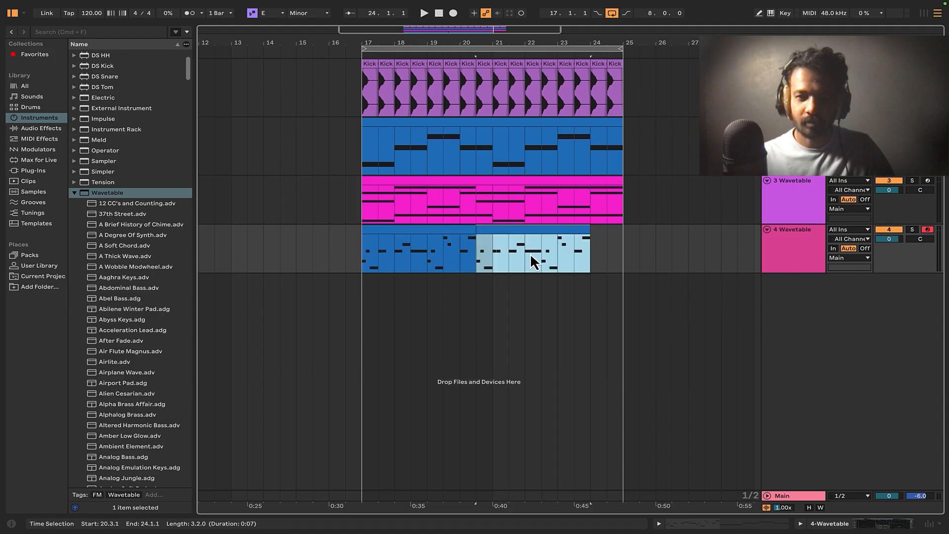
{"action": "left_click_drag", "start_coordinate": [512, 237], "coordinate": [493, 232]}
{"action": "left_click", "coordinate": [478, 235]}
{"action": "left_click_drag", "start_coordinate": [608, 231], "coordinate": [615, 232]}
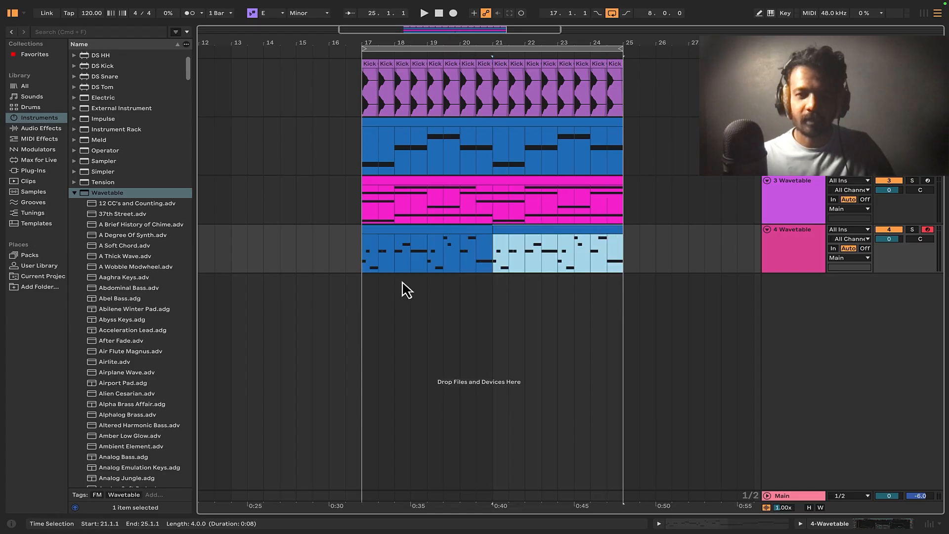
Play the arrangement from 17.1.1 to hear the duplicated melody with the other tracks.
{"action": "left_click", "coordinate": [365, 263]}
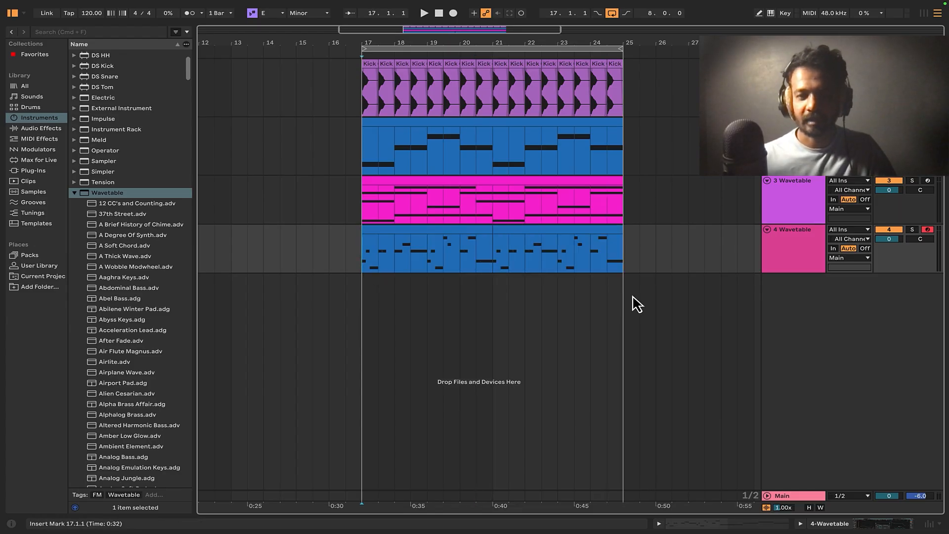
{"action": "left_click", "coordinate": [791, 271]}
{"action": "key", "text": "space"}
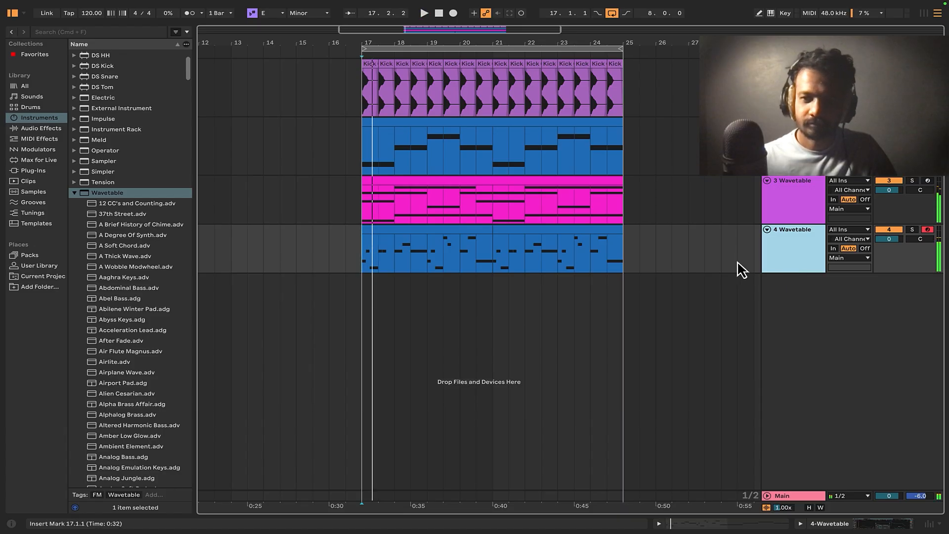
Rename the 4 Wavetable track as Lead and give the track a bright green color.
{"action": "right_click", "coordinate": [806, 253]}
{"action": "left_click", "coordinate": [748, 291]}
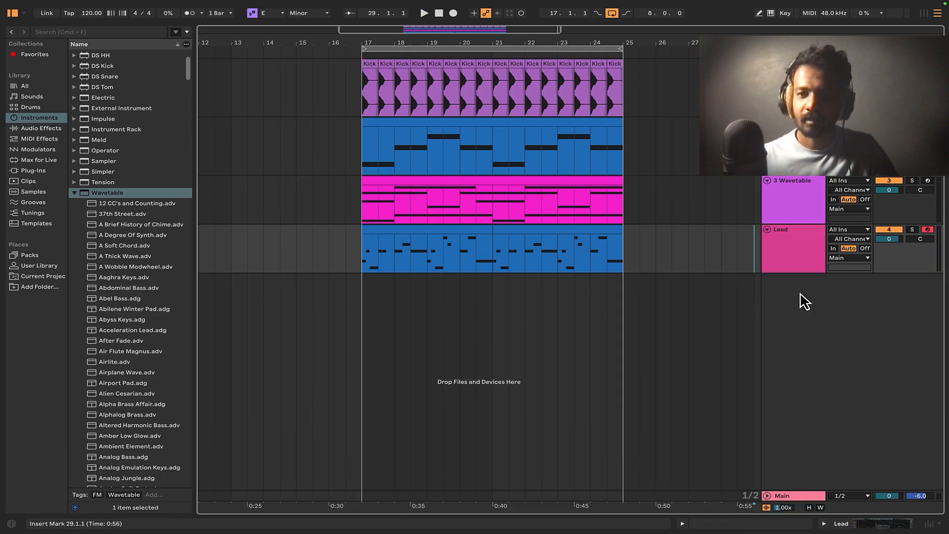
{"action": "right_click", "coordinate": [803, 269]}
{"action": "left_click", "coordinate": [705, 449]}
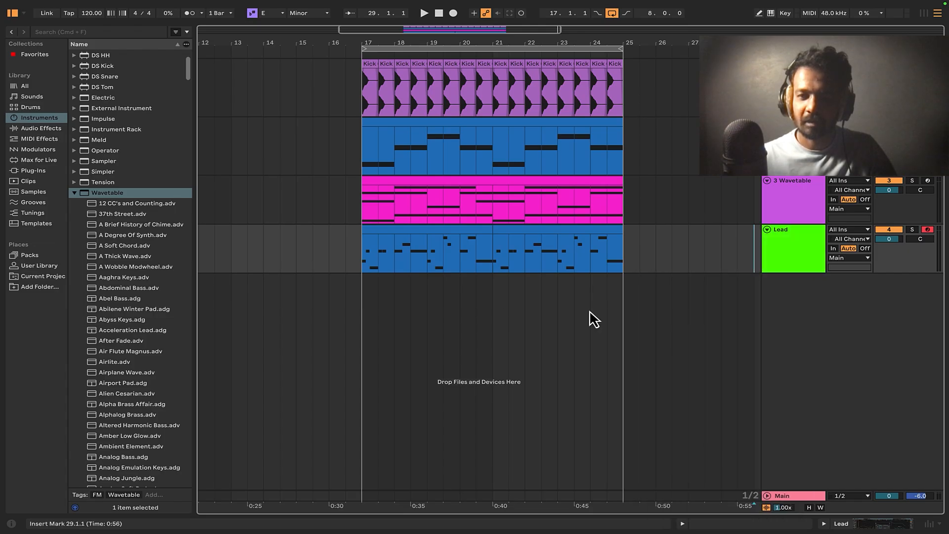
Color both clips on the Lead track light green and play the arrangement from 17.1.1.
{"action": "left_click", "coordinate": [533, 231]}
{"action": "left_click_drag", "start_coordinate": [668, 254], "coordinate": [348, 261]}
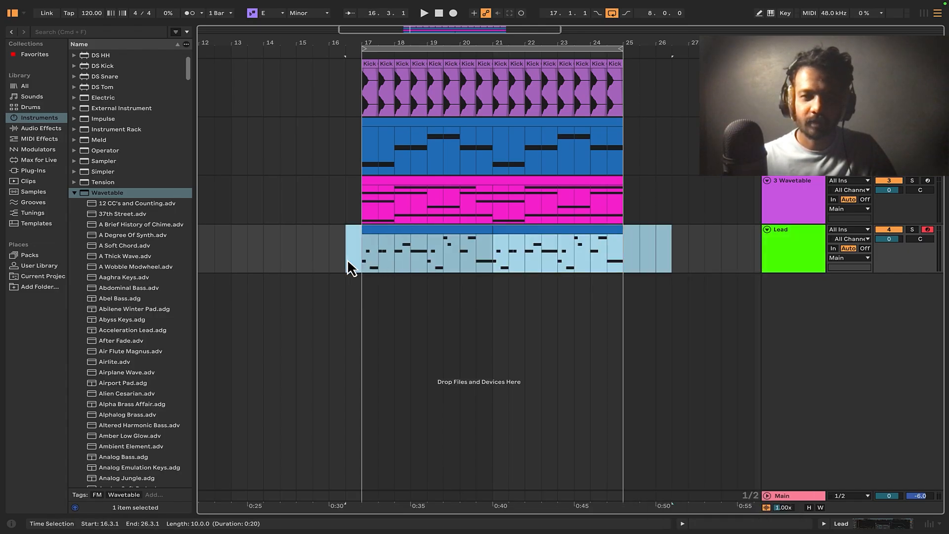
{"action": "right_click", "coordinate": [414, 237]}
{"action": "left_click", "coordinate": [485, 419]}
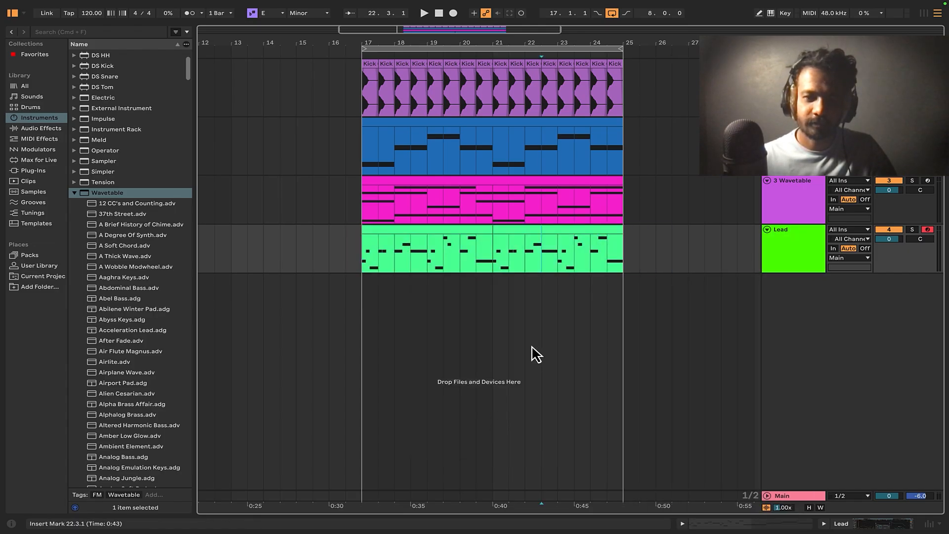
{"action": "left_click", "coordinate": [364, 270]}
{"action": "key", "text": "space"}
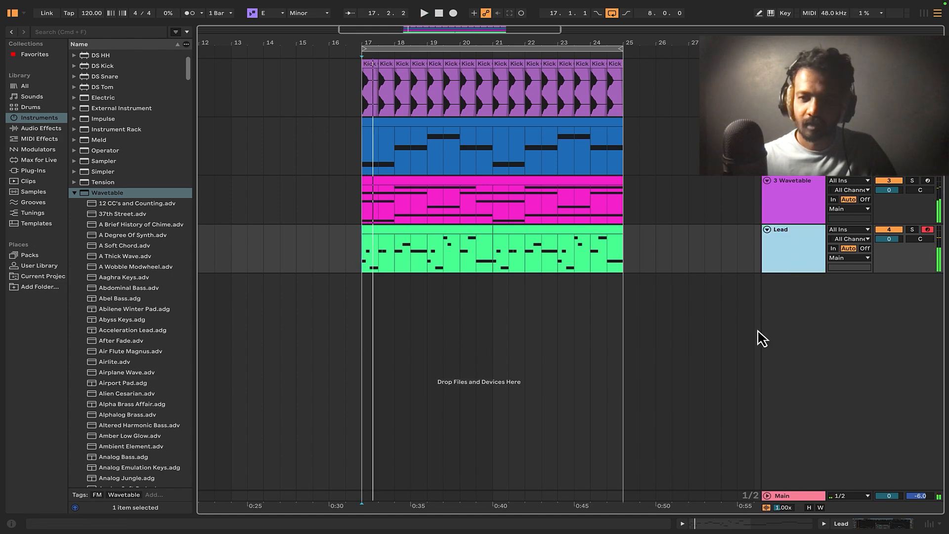
Open the Lead track's Wavetable device and set the Osc 1 wavetable to 5th Brutal.
{"action": "left_click", "coordinate": [871, 526]}
{"action": "scroll", "coordinate": [423, 156], "scroll_direction": "down", "scroll_amount": 2}
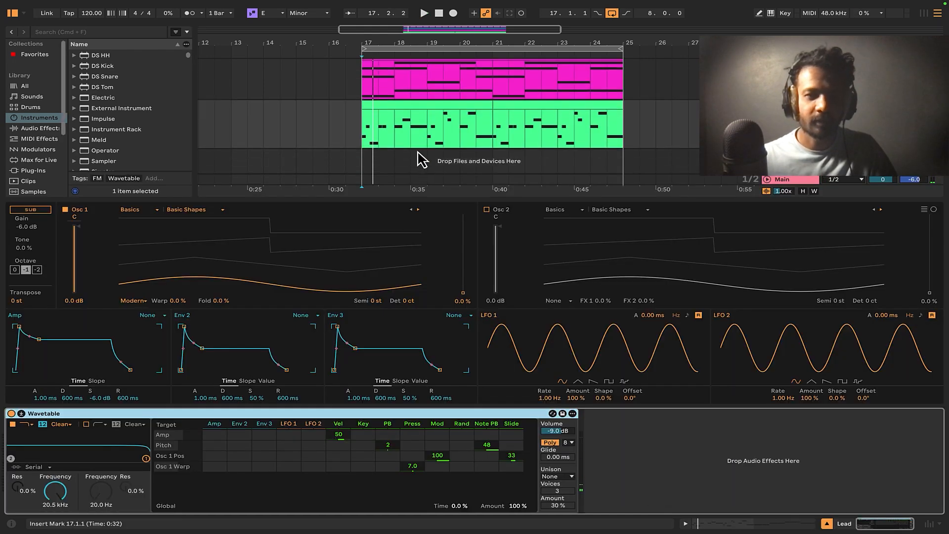
{"action": "left_click", "coordinate": [198, 211]}
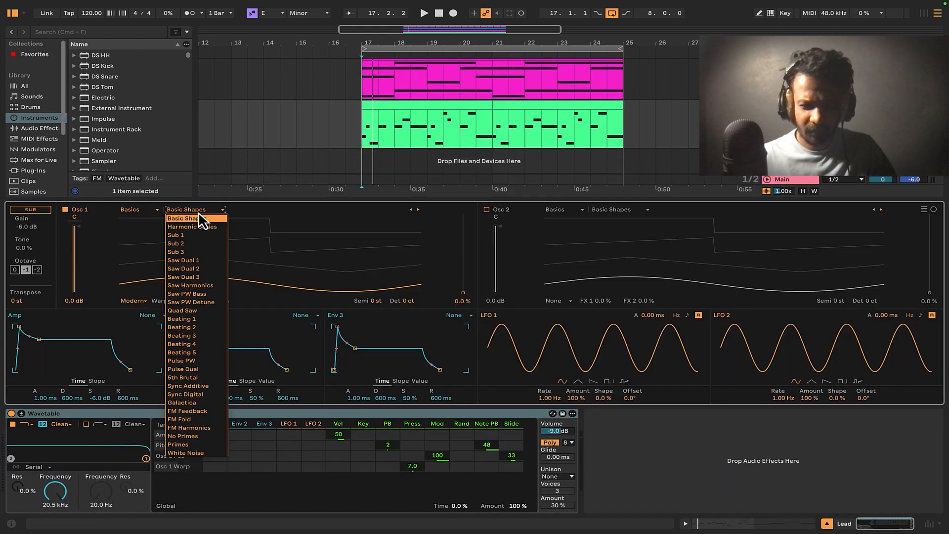
{"action": "left_click", "coordinate": [202, 378]}
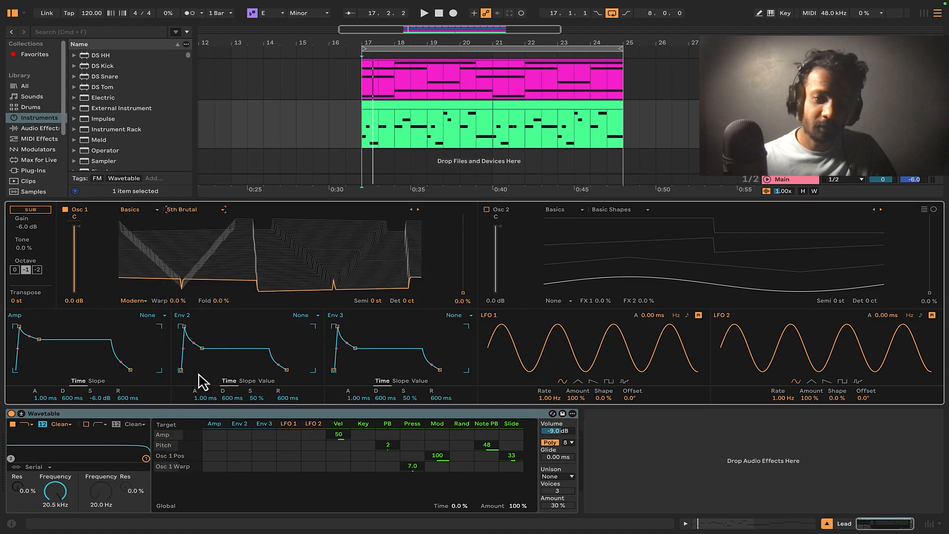
Set the Osc 1 wavetable position to 36 % while the arrangement plays.
{"action": "left_click_drag", "start_coordinate": [464, 296], "coordinate": [465, 271]}
{"action": "key", "text": "space"}
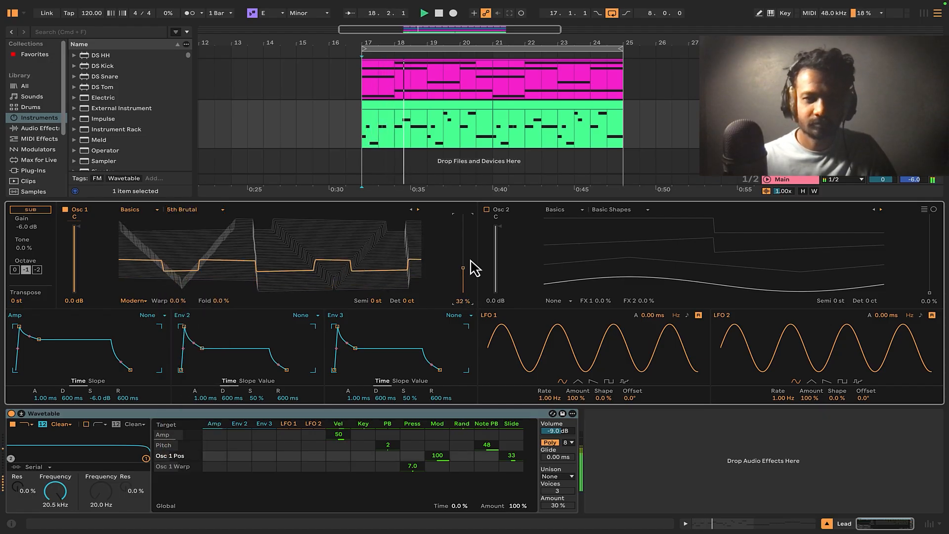
{"action": "left_click_drag", "start_coordinate": [464, 270], "coordinate": [466, 267]}
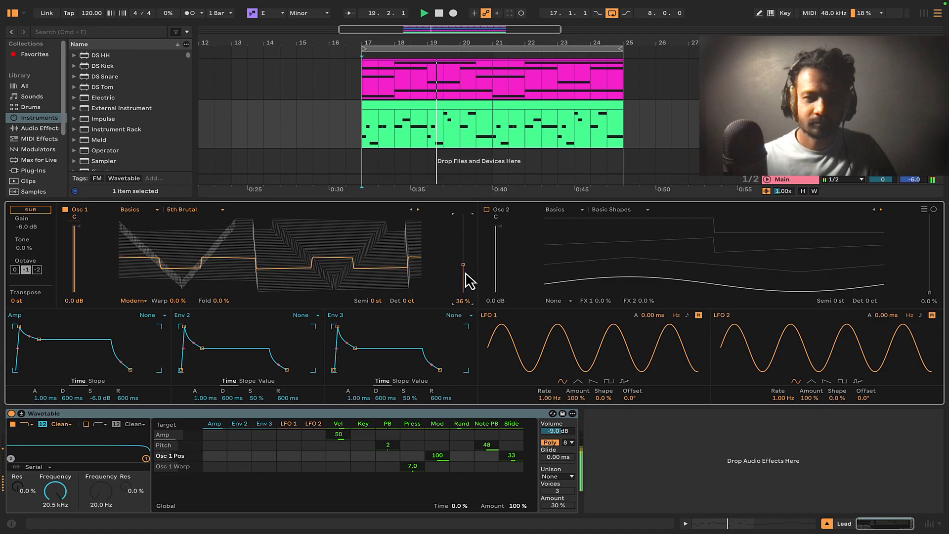
Turn on Osc 2 and set its wavetable to Pulse Dual from the Basics category.
{"action": "left_click", "coordinate": [487, 209]}
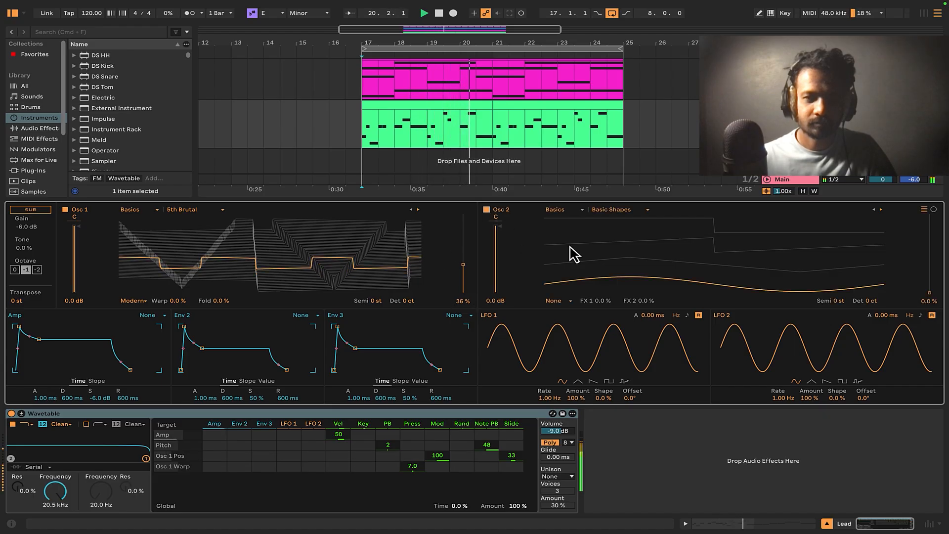
{"action": "left_click", "coordinate": [619, 220]}
{"action": "left_click", "coordinate": [563, 245]}
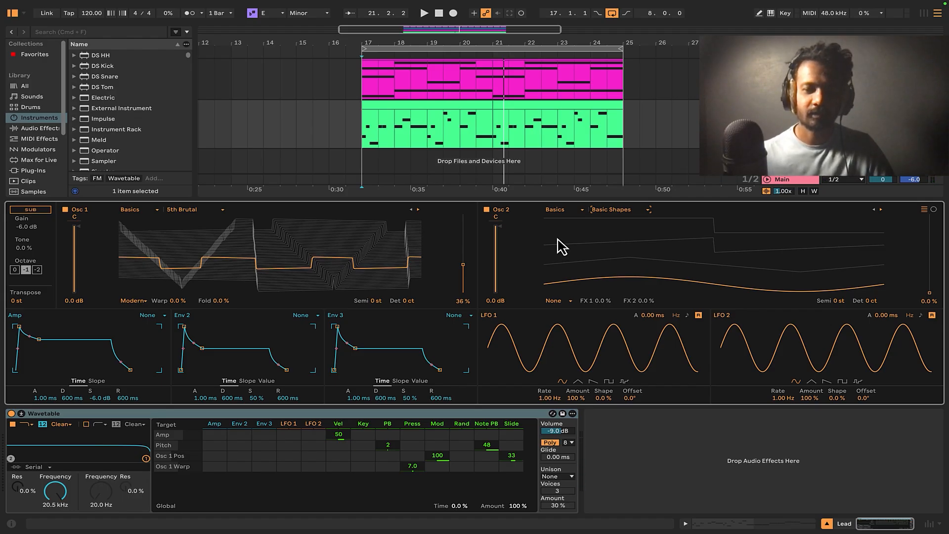
{"action": "left_click", "coordinate": [606, 214]}
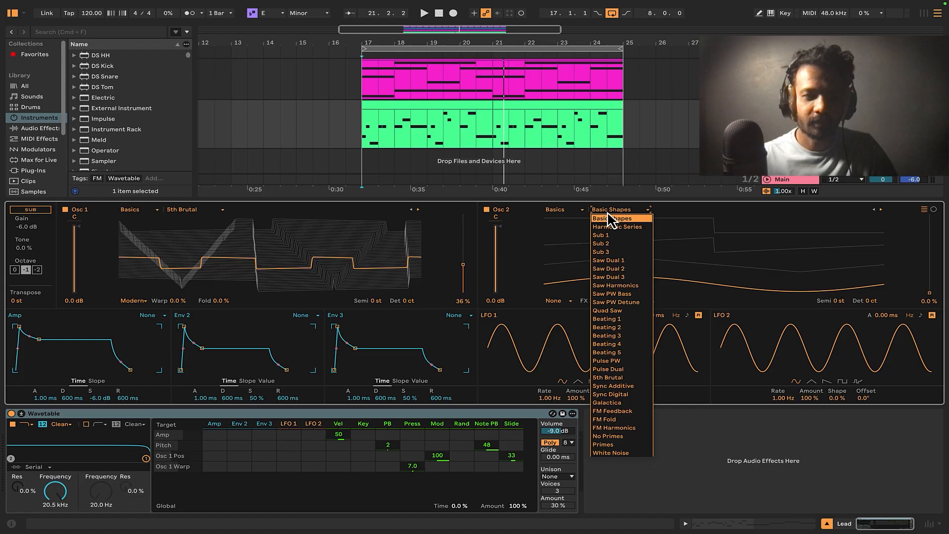
{"action": "left_click", "coordinate": [707, 458]}
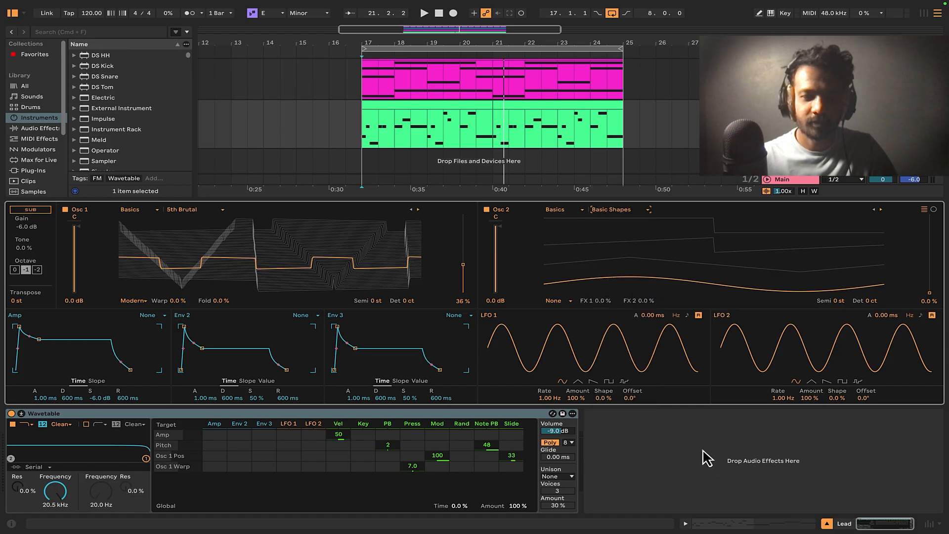
{"action": "left_click", "coordinate": [613, 212]}
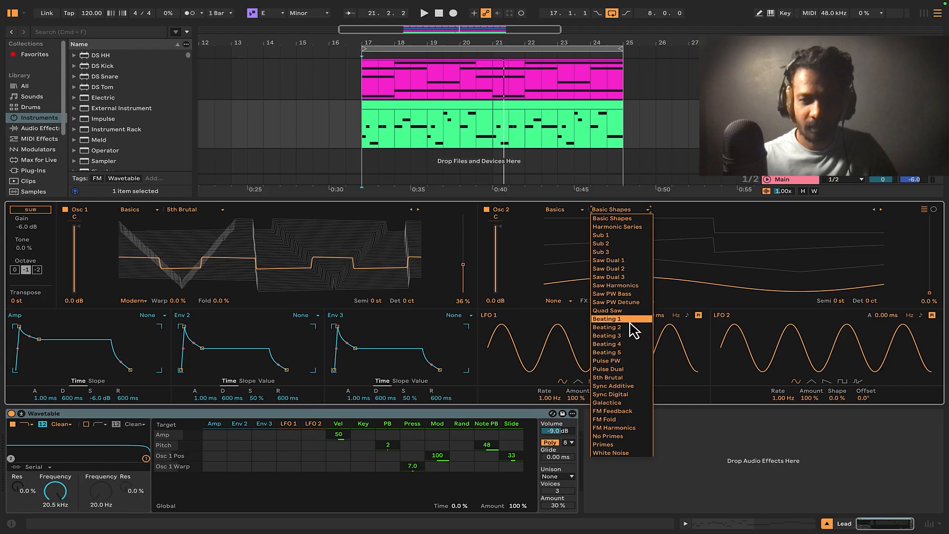
{"action": "left_click", "coordinate": [624, 370]}
Play the arrangement and set the wavetable position to 60 % for Osc 2 and 39 % for Osc 1.
{"action": "key", "text": "space"}
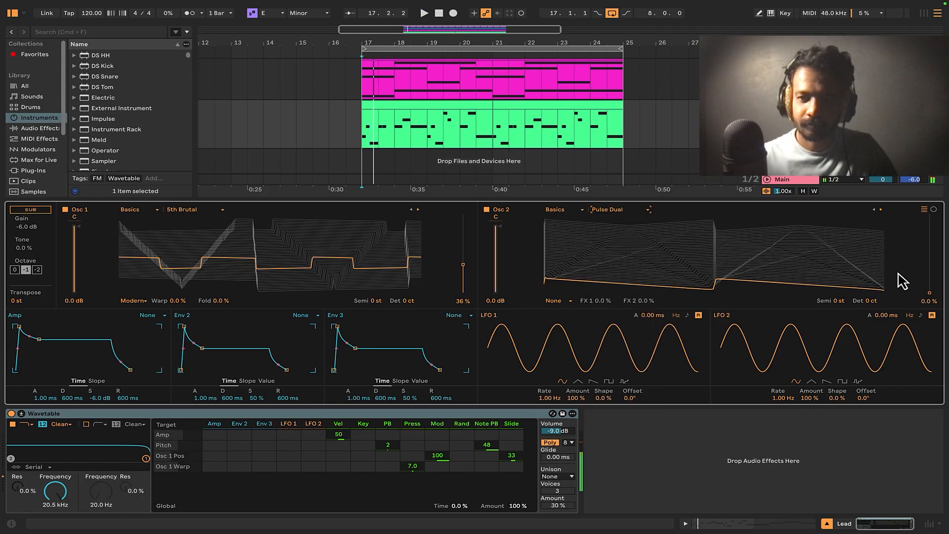
{"action": "left_click_drag", "start_coordinate": [930, 295], "coordinate": [929, 246]}
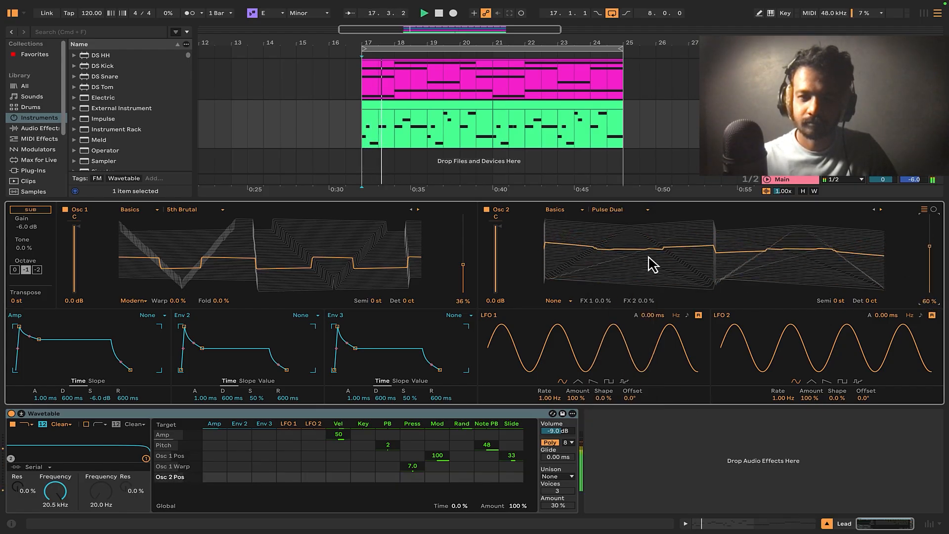
{"action": "left_click_drag", "start_coordinate": [464, 267], "coordinate": [463, 264]}
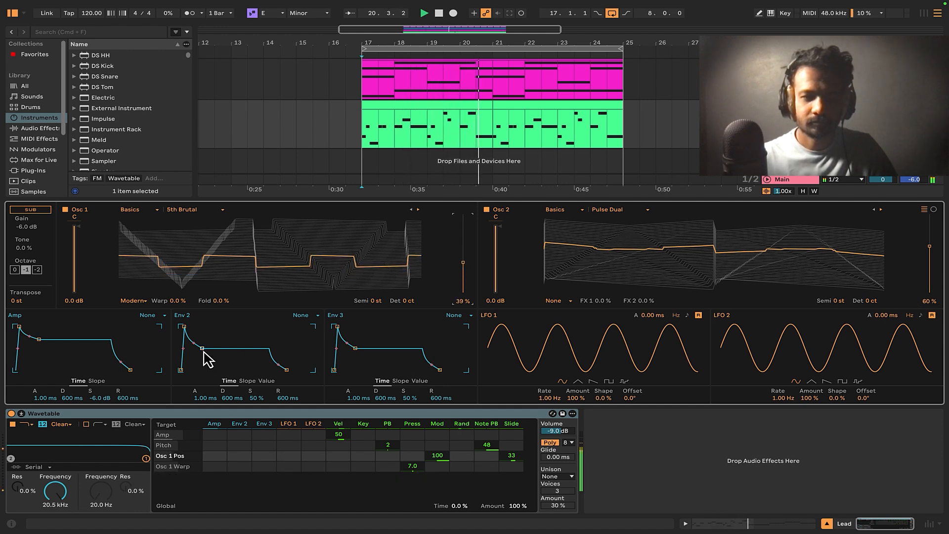
Reshape Env 2 to 557 ms attack, 18.9 s decay and 81 % sustain, and set Filter 1 to 12.7 kHz and Filter 2 to 36.5 Hz.
{"action": "left_click_drag", "start_coordinate": [202, 350], "coordinate": [228, 337]}
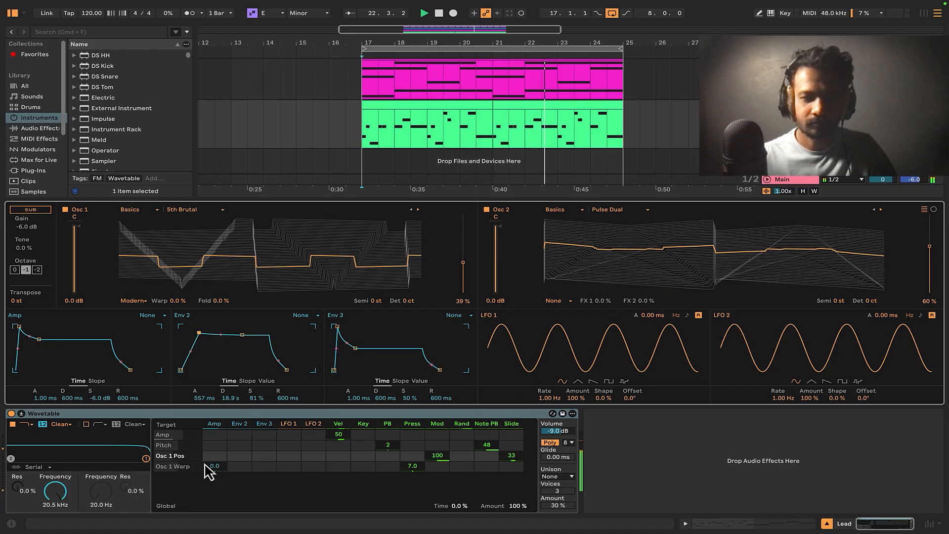
{"action": "mouse_move", "coordinate": [147, 459]}
{"action": "left_mouse_down"}
{"action": "mouse_move", "coordinate": [110, 460]}
{"action": "mouse_move", "coordinate": [135, 456]}
{"action": "left_mouse_up"}
{"action": "left_click_drag", "start_coordinate": [18, 462], "coordinate": [27, 461]}
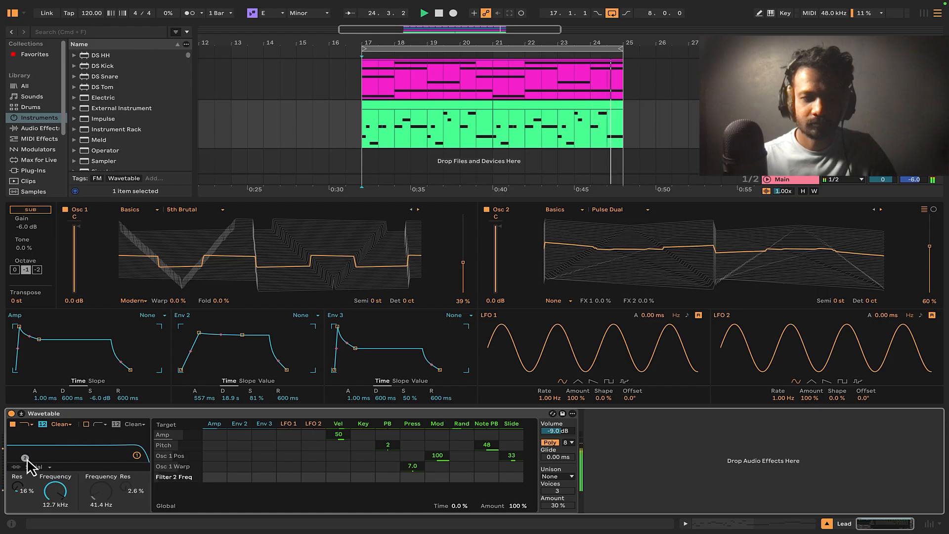
Switch Filter 1 to high-pass with a 195 Hz frequency and 13 % resonance, and stop playback.
{"action": "left_click", "coordinate": [27, 425]}
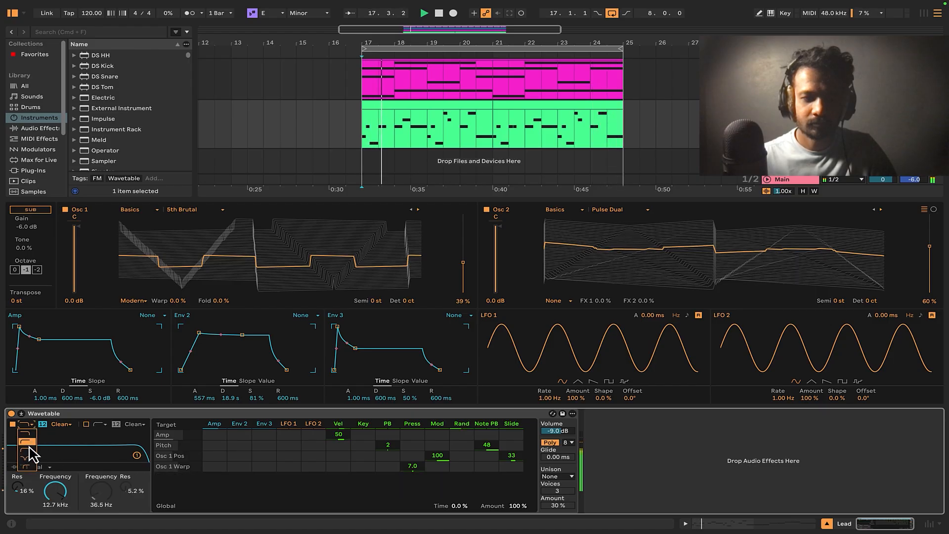
{"action": "left_click", "coordinate": [29, 451]}
{"action": "left_click_drag", "start_coordinate": [137, 455], "coordinate": [54, 457]}
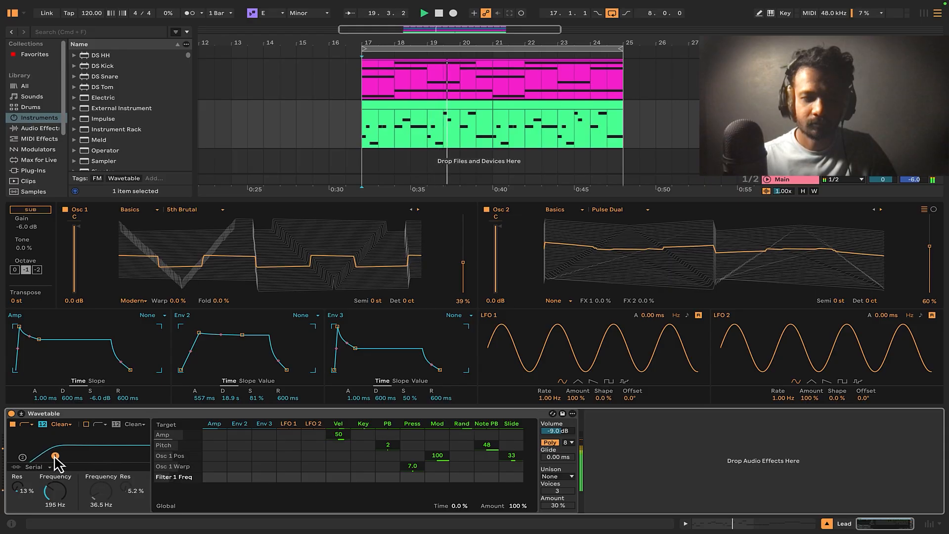
{"action": "key", "text": "space"}
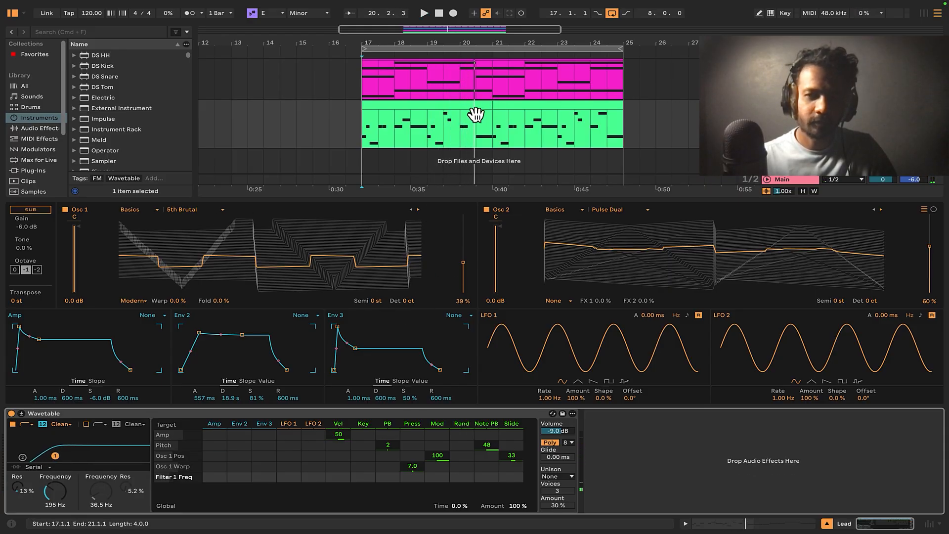
Place the insert mark at 17.1.1, set the unison mode to Phase Sync and play the arrangement.
{"action": "left_click", "coordinate": [363, 132]}
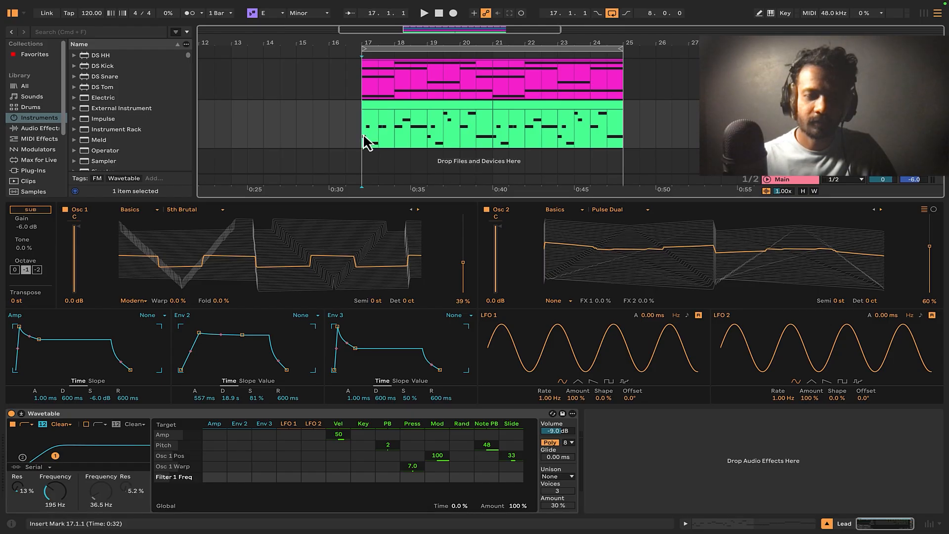
{"action": "left_click", "coordinate": [571, 477]}
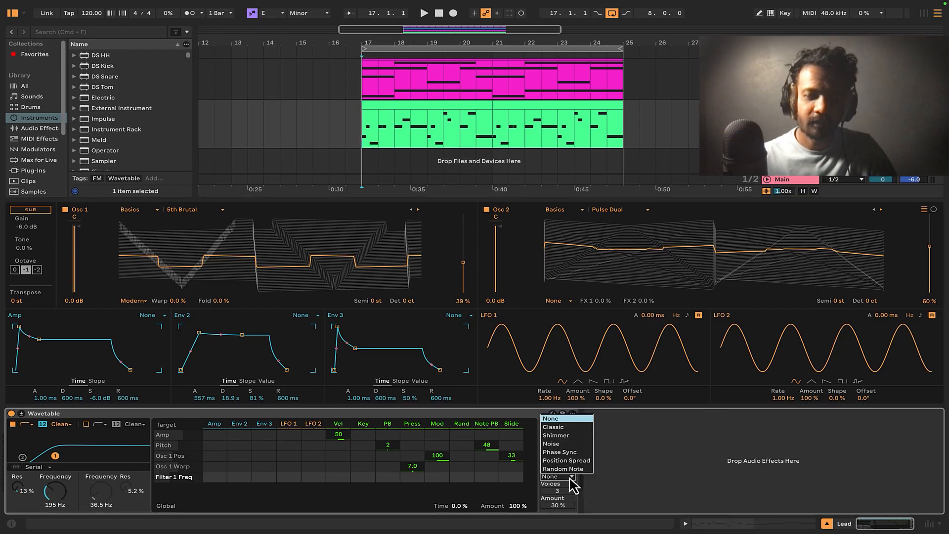
{"action": "left_click", "coordinate": [663, 476]}
{"action": "left_click", "coordinate": [571, 477]}
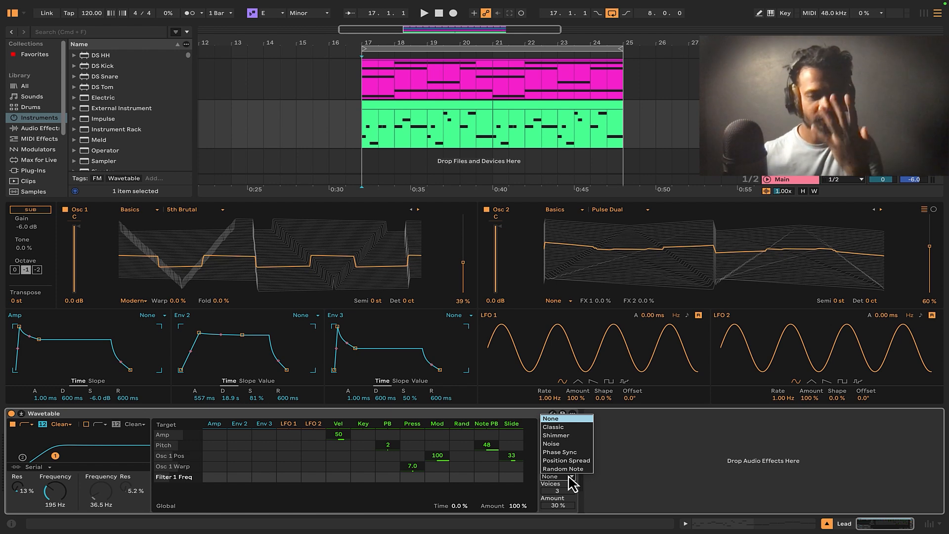
{"action": "left_click", "coordinate": [573, 452]}
{"action": "key", "text": "space"}
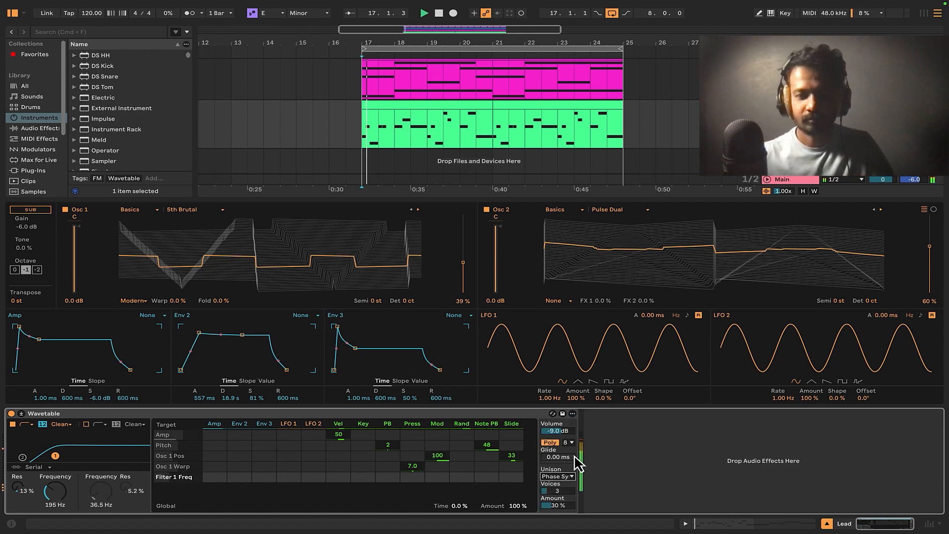
Compare the Noise, Classic, Random Note and Phase Sync unison modes during playback and settle on Position Spread.
{"action": "left_click", "coordinate": [574, 476]}
{"action": "left_click", "coordinate": [574, 461]}
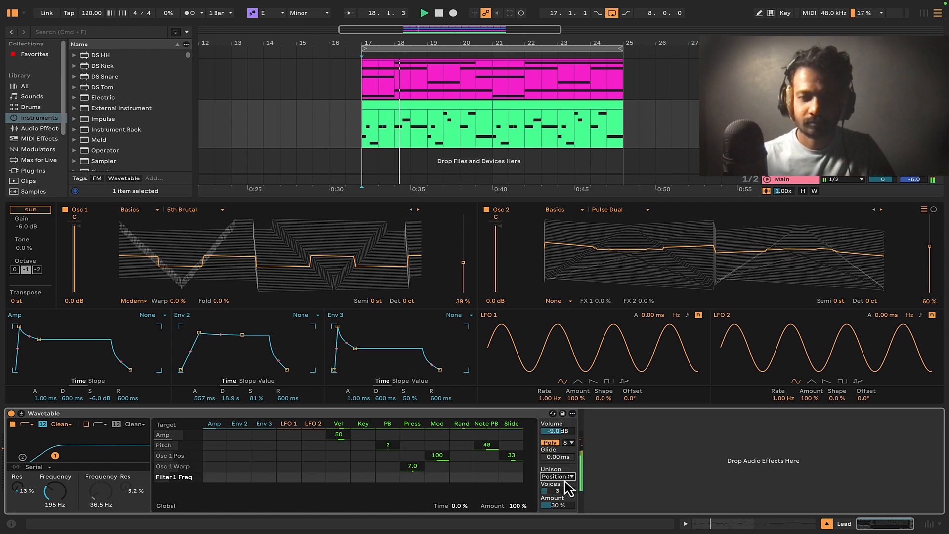
{"action": "left_click", "coordinate": [564, 477]}
{"action": "left_click", "coordinate": [567, 444]}
{"action": "left_click", "coordinate": [565, 477]}
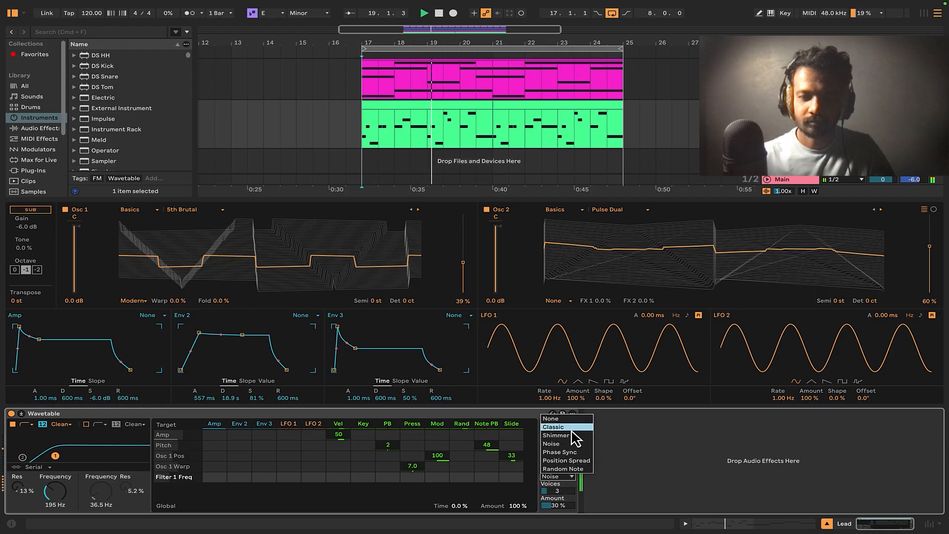
{"action": "left_click", "coordinate": [570, 428]}
{"action": "left_click", "coordinate": [568, 477]}
{"action": "left_click", "coordinate": [566, 470]}
{"action": "left_click", "coordinate": [561, 476]}
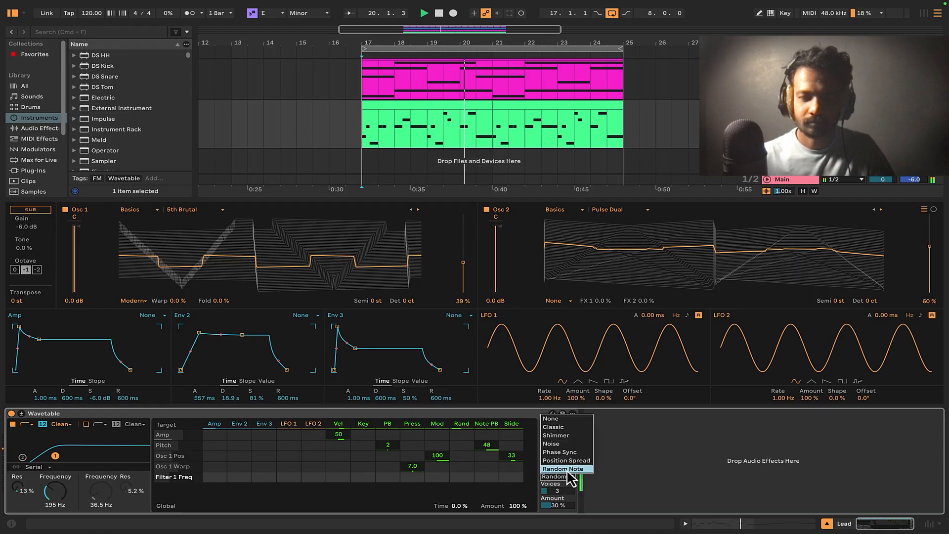
{"action": "left_click", "coordinate": [568, 460]}
{"action": "left_click", "coordinate": [568, 476]}
{"action": "left_click", "coordinate": [568, 452]}
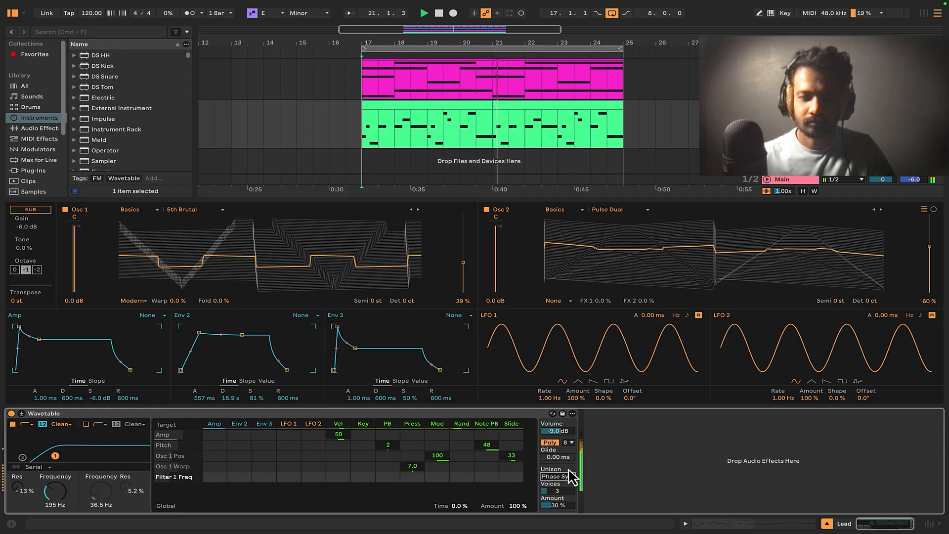
{"action": "left_click", "coordinate": [564, 477]}
{"action": "left_click", "coordinate": [569, 458]}
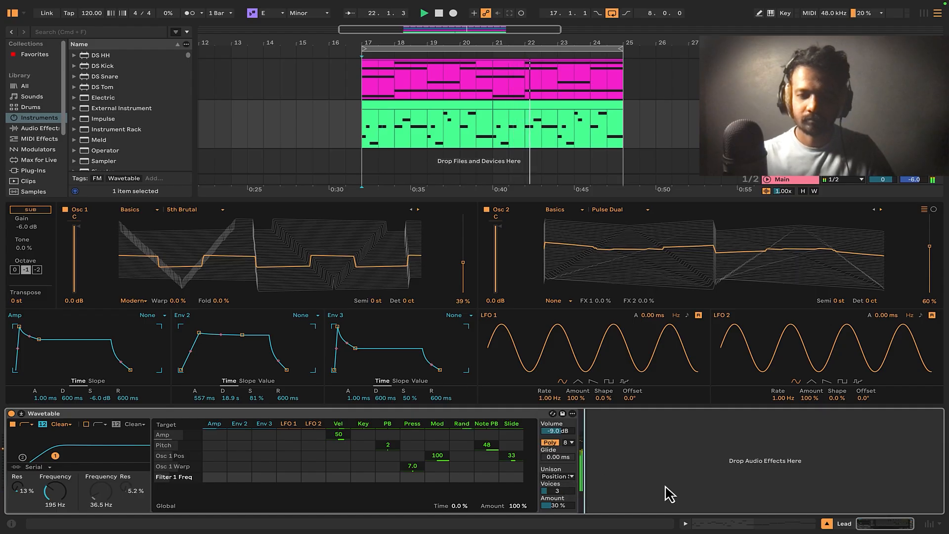
Set the unison voices to 6 and the unison amount to 76 %.
{"action": "left_click_drag", "start_coordinate": [559, 491], "coordinate": [558, 469]}
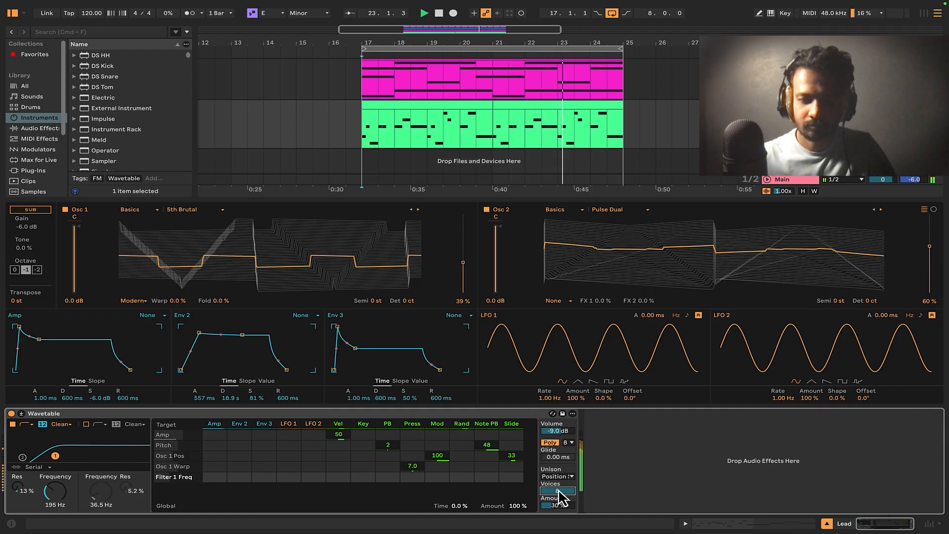
{"action": "double_click", "coordinate": [559, 505]}
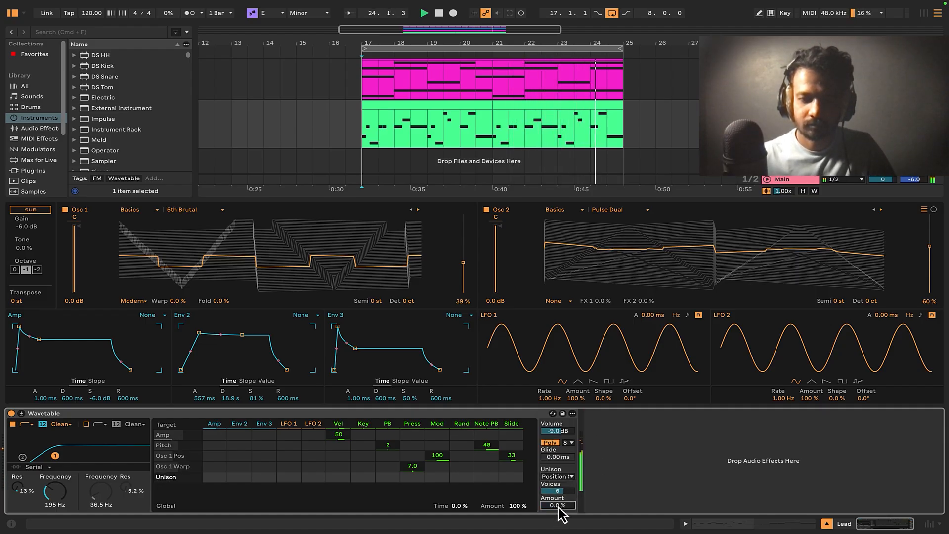
{"action": "left_click_drag", "start_coordinate": [558, 506], "coordinate": [558, 457]}
{"action": "left_click", "coordinate": [557, 477]}
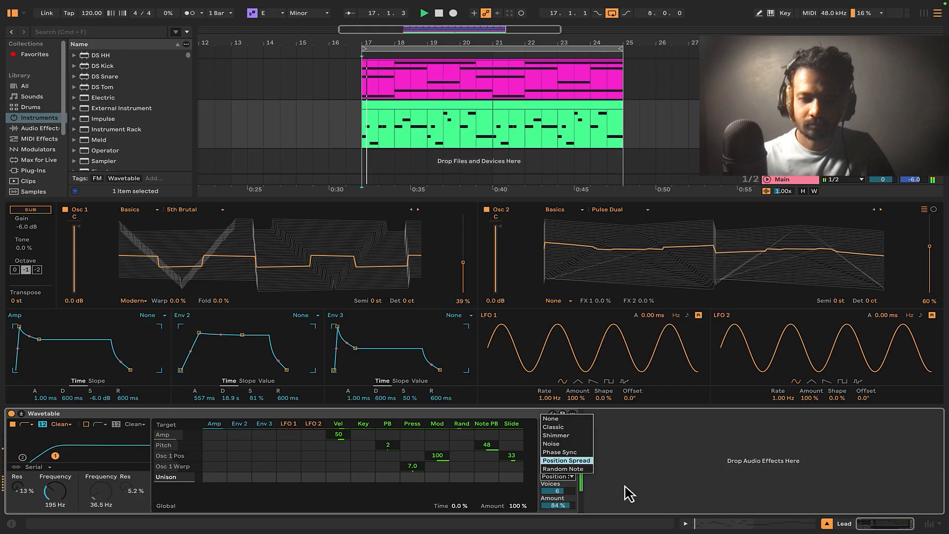
{"action": "left_click", "coordinate": [625, 486]}
{"action": "left_click_drag", "start_coordinate": [557, 506], "coordinate": [557, 510]}
Try the Phase Sync, Noise and Random Note unison modes with six voices, and return to Position Spread.
{"action": "left_click", "coordinate": [569, 477]}
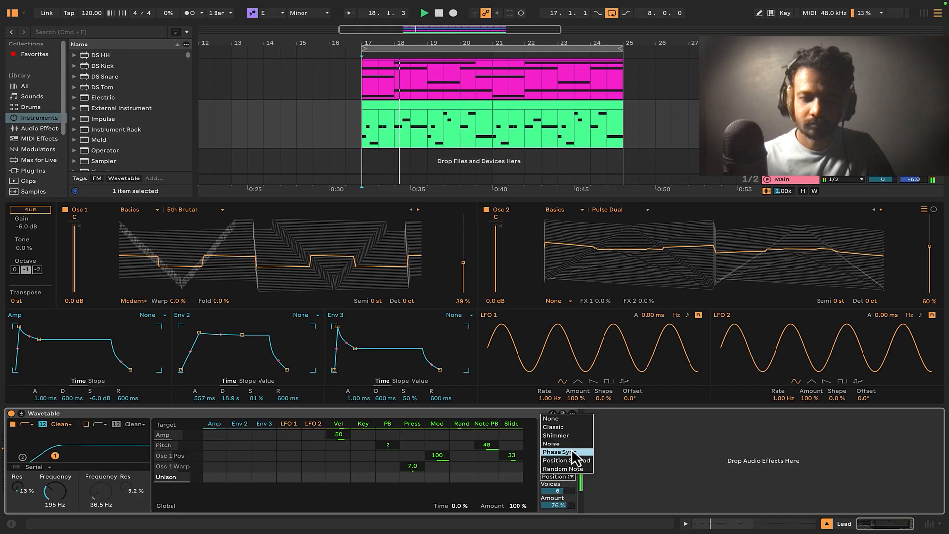
{"action": "left_click", "coordinate": [572, 452]}
{"action": "left_click", "coordinate": [563, 477]}
{"action": "left_click", "coordinate": [562, 470]}
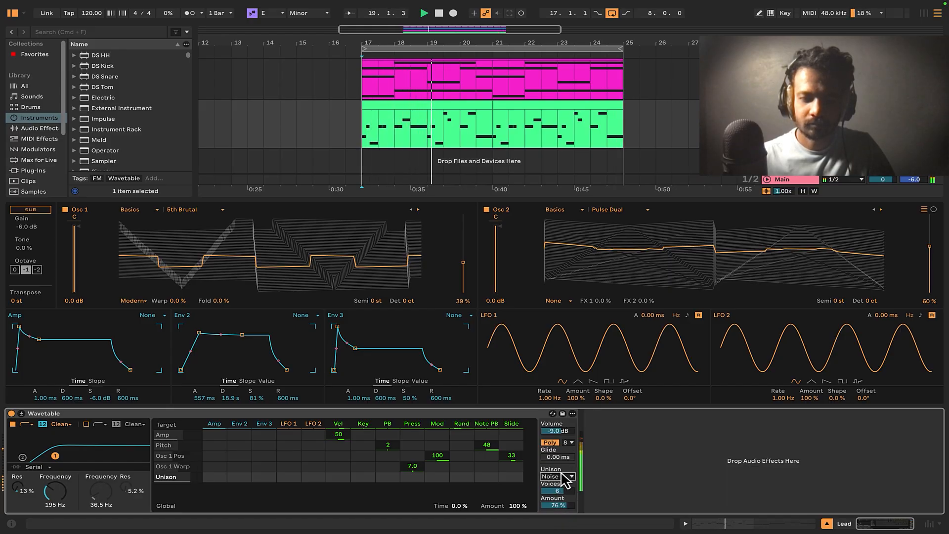
{"action": "left_click", "coordinate": [562, 476]}
{"action": "left_click", "coordinate": [564, 469]}
{"action": "left_click", "coordinate": [571, 477]}
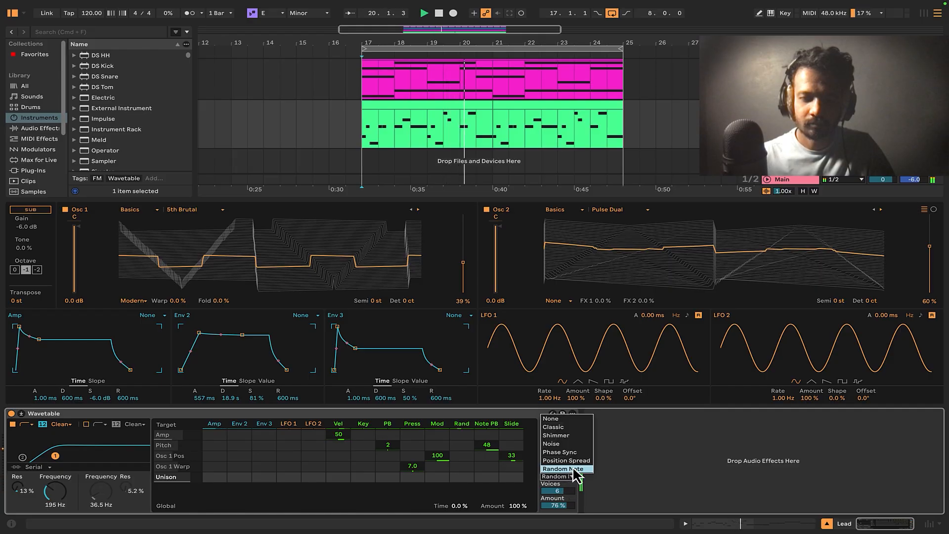
{"action": "left_click", "coordinate": [567, 460]}
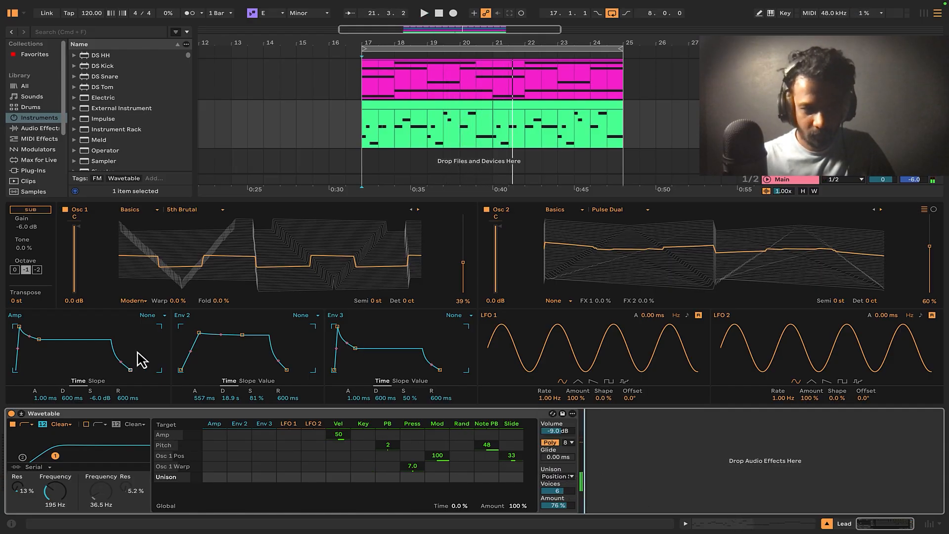
Reshape the Amp envelope to 0 ms attack, 16.2 s decay and -26 dB sustain, and play the arrangement.
{"action": "left_click_drag", "start_coordinate": [19, 327], "coordinate": [60, 362]}
{"action": "key", "text": "space"}
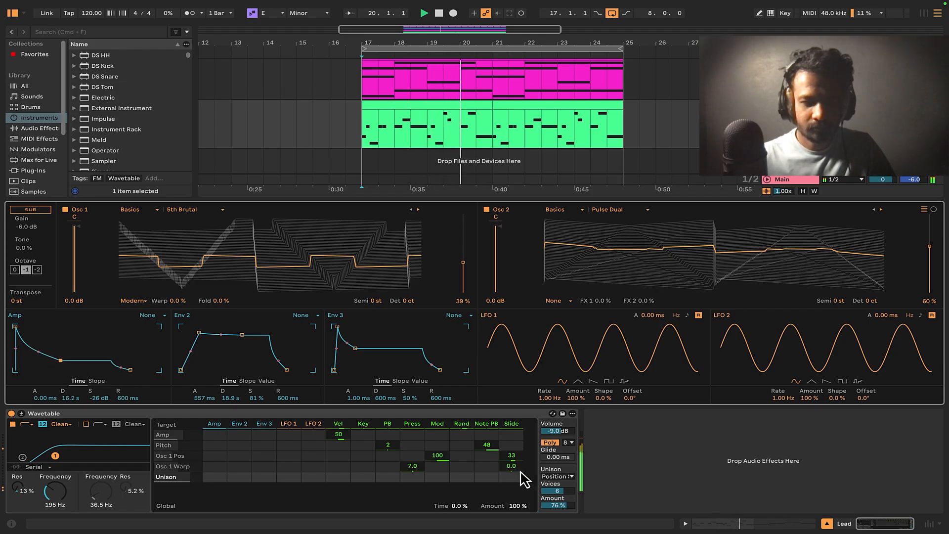
Try a unison amount of 29 % with 8 voices, comparing no unison against Position Spread during playback.
{"action": "left_click_drag", "start_coordinate": [560, 506], "coordinate": [561, 507]}
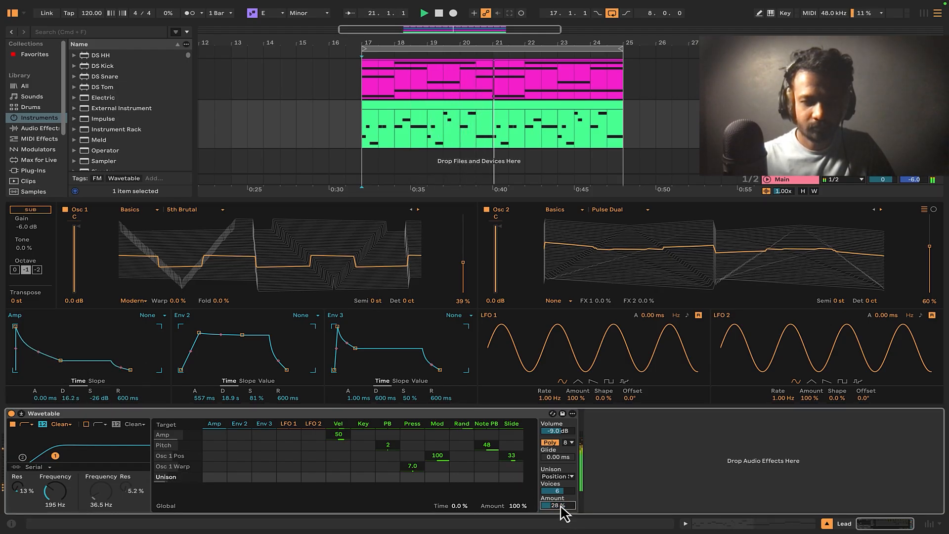
{"action": "left_click_drag", "start_coordinate": [549, 487], "coordinate": [564, 492]}
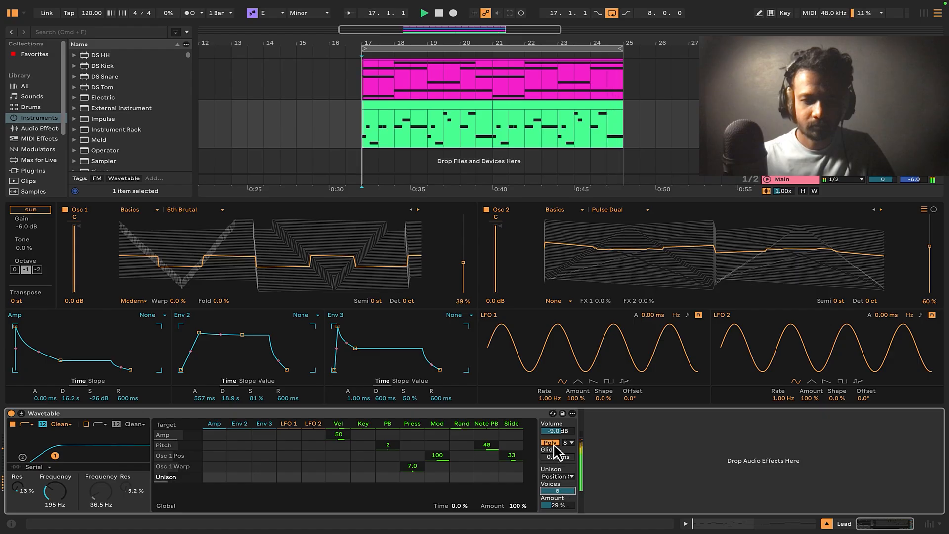
{"action": "left_click", "coordinate": [564, 478]}
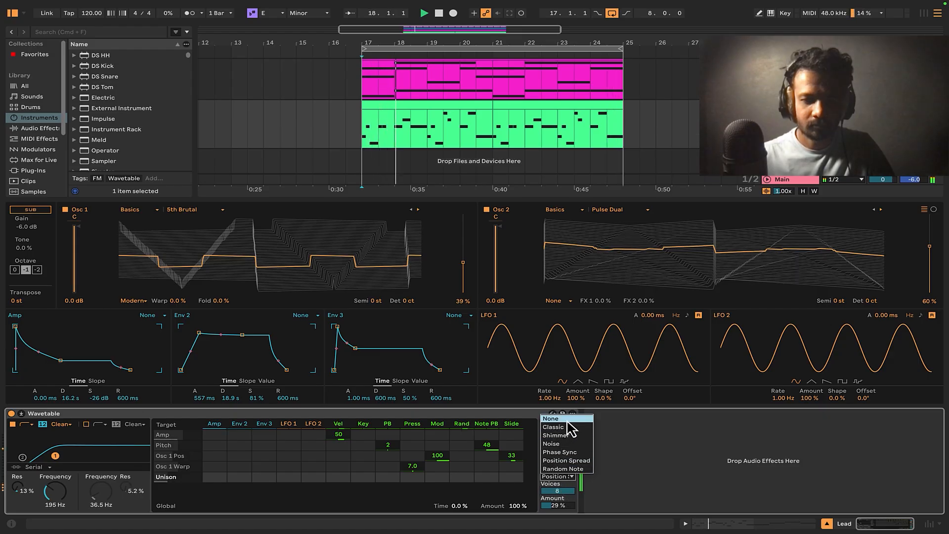
{"action": "left_click", "coordinate": [566, 420]}
{"action": "left_click", "coordinate": [562, 478]}
{"action": "left_click", "coordinate": [566, 461]}
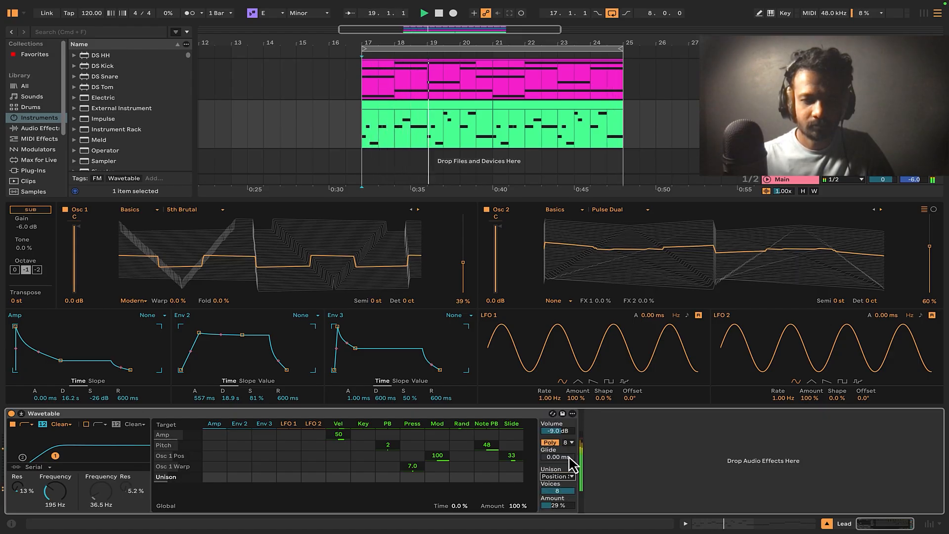
Set the unison voices to 6 and the amount to 66 %, and restart playback from bar 17.
{"action": "left_click_drag", "start_coordinate": [564, 490], "coordinate": [568, 514]}
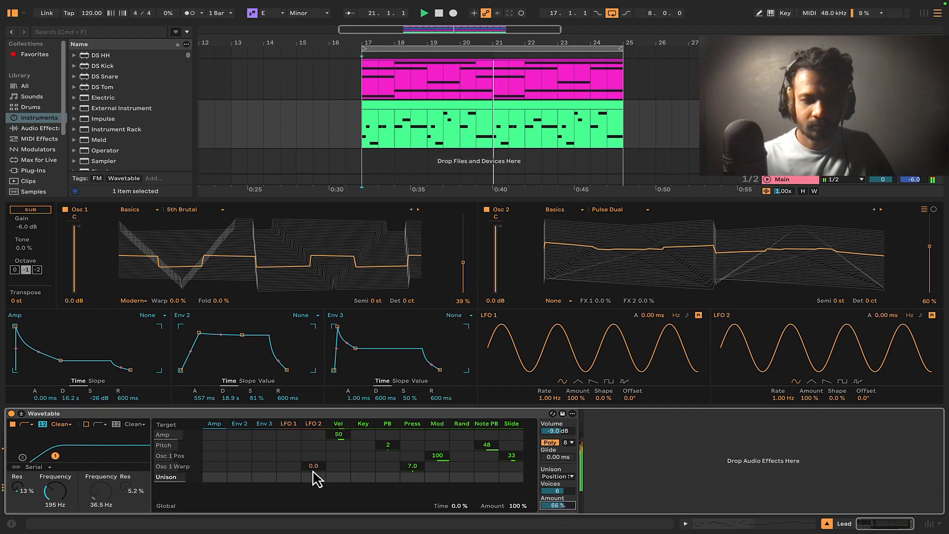
{"action": "left_click", "coordinate": [645, 466]}
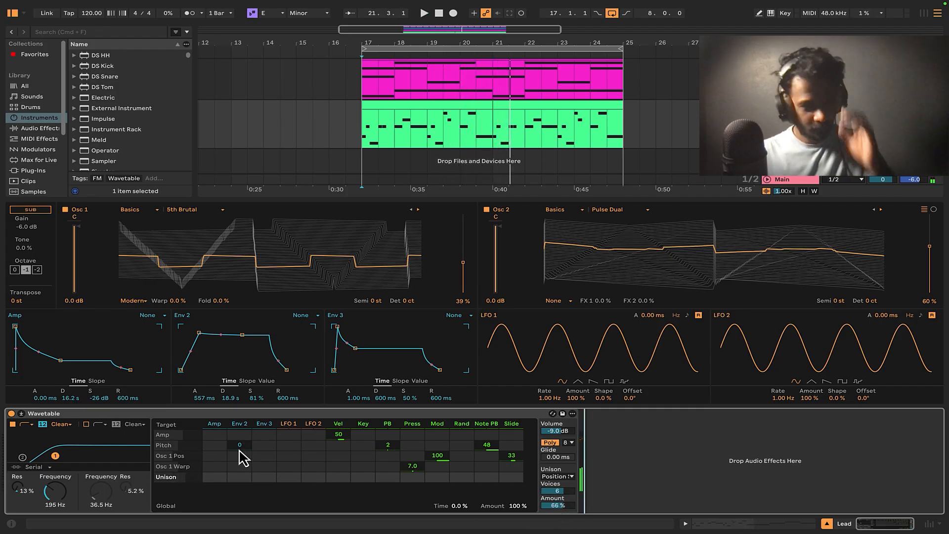
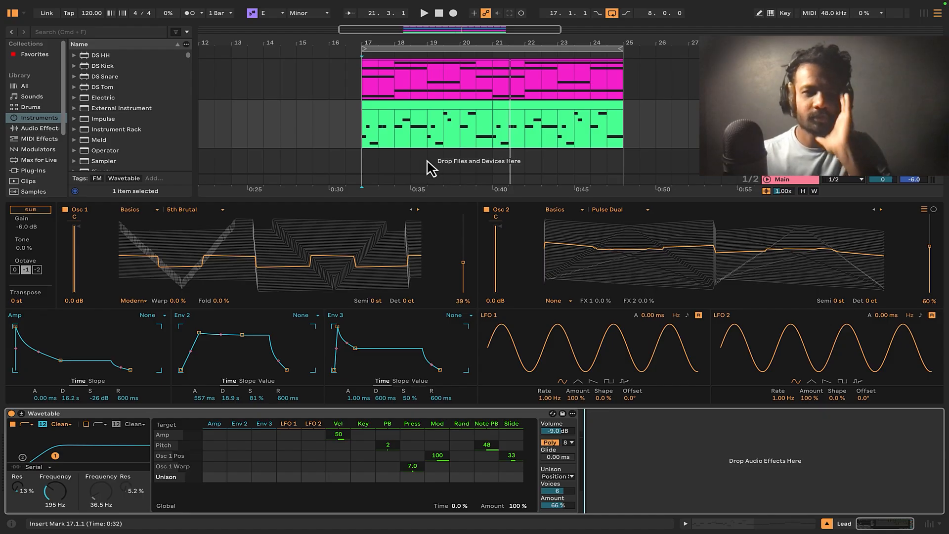
{"action": "left_click", "coordinate": [364, 147]}
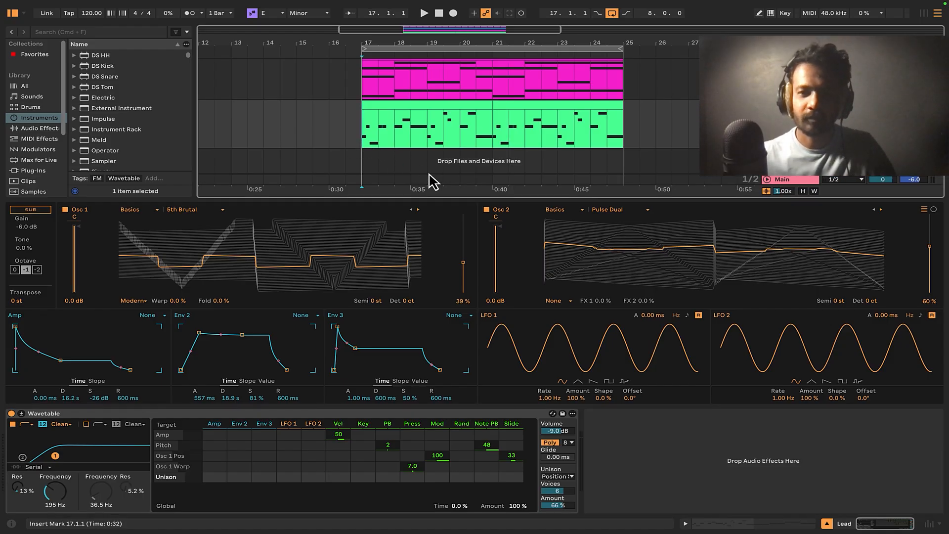
{"action": "key", "text": "space"}
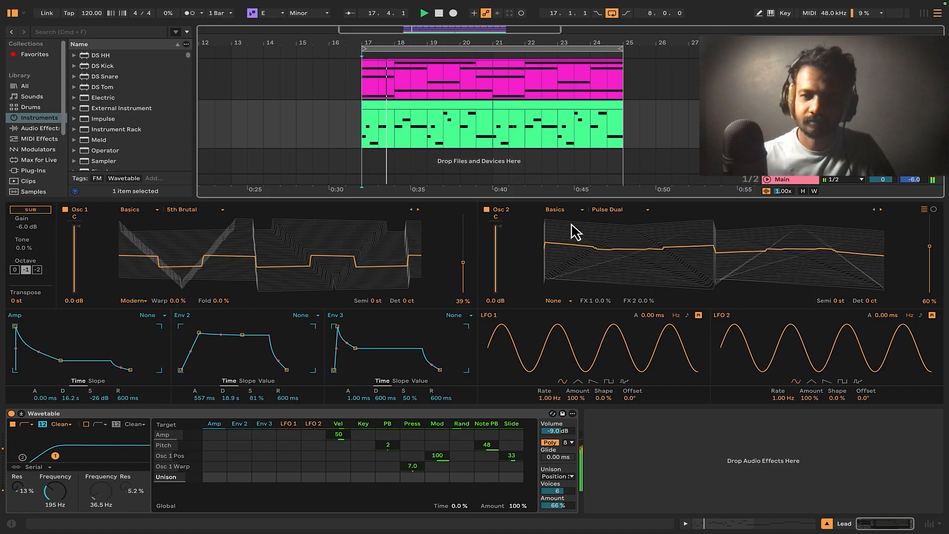
Try the Marimba wavetable from the Instruments category on Osc 2 at 2.8 % position, auditioning it with Osc 1 off and on.
{"action": "left_click", "coordinate": [556, 210]}
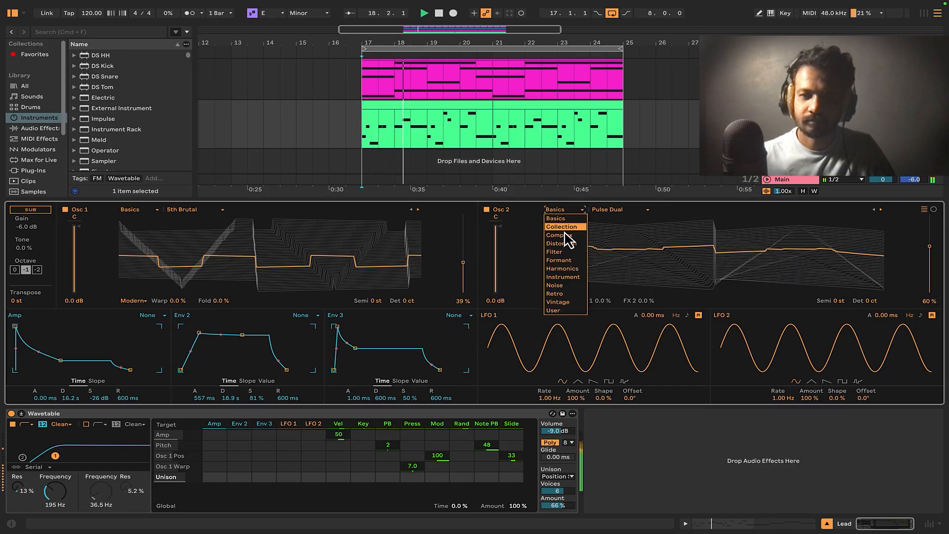
{"action": "left_click", "coordinate": [569, 278]}
{"action": "left_click", "coordinate": [614, 210]}
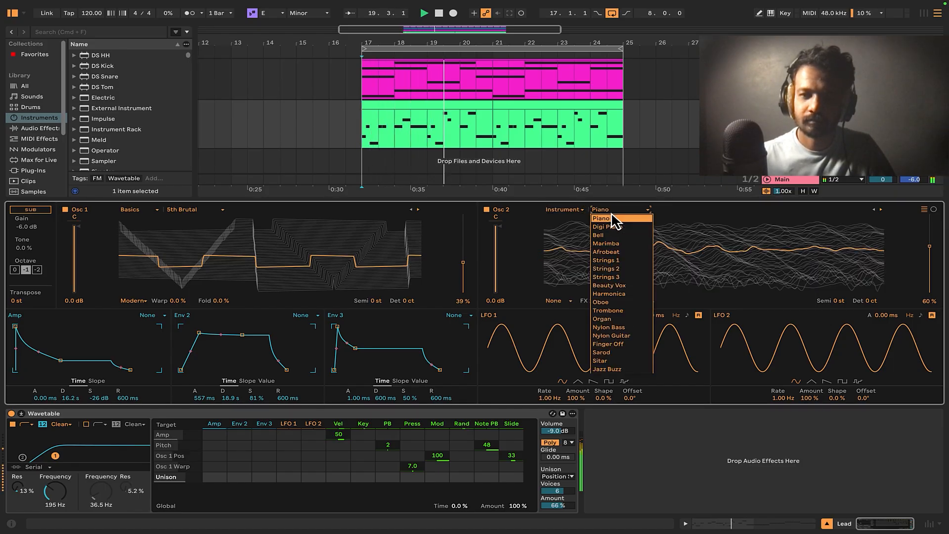
{"action": "left_click", "coordinate": [613, 244]}
{"action": "left_click_drag", "start_coordinate": [930, 248], "coordinate": [930, 291]}
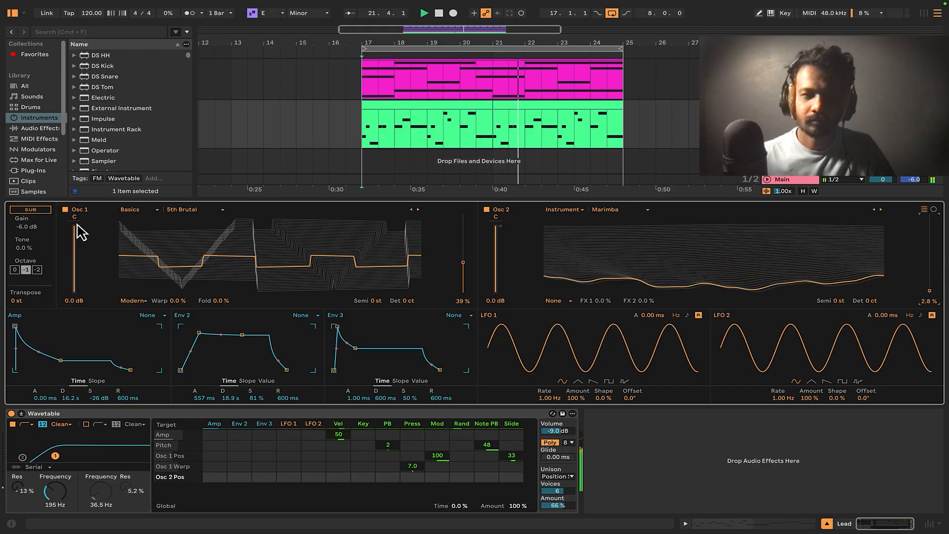
{"action": "left_click", "coordinate": [65, 210]}
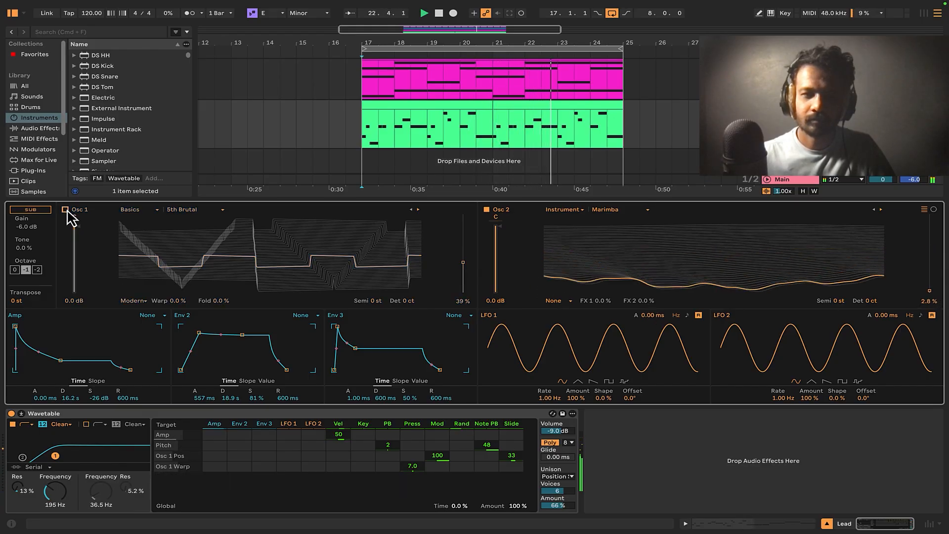
{"action": "left_click", "coordinate": [66, 210]}
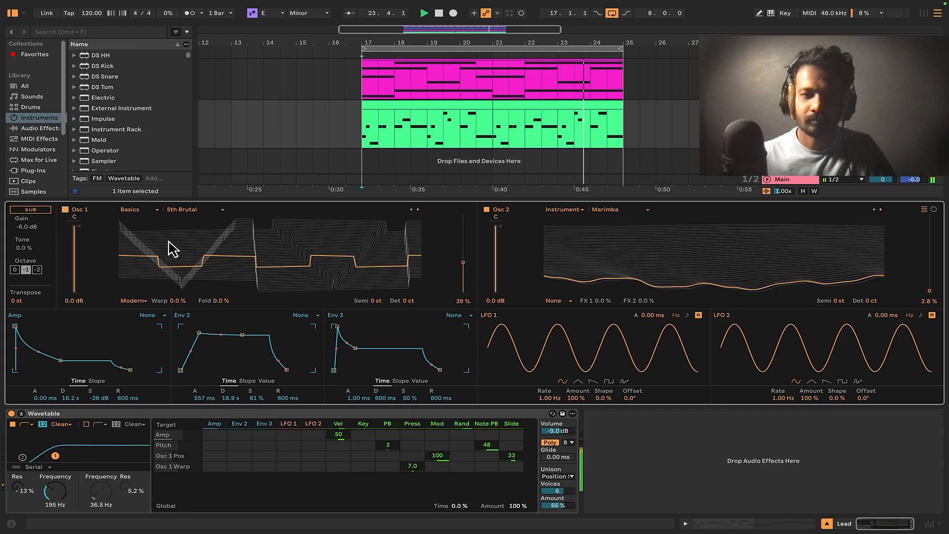
Audition the Afrobeat and Jazz Buzz instrument wavetables on Osc 2.
{"action": "left_click", "coordinate": [598, 208]}
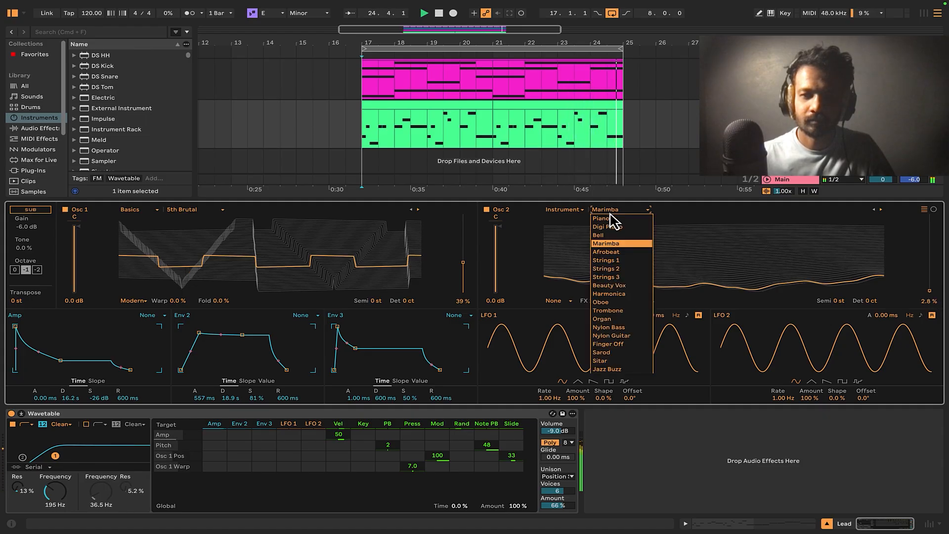
{"action": "left_click", "coordinate": [613, 252]}
{"action": "left_click", "coordinate": [616, 210]}
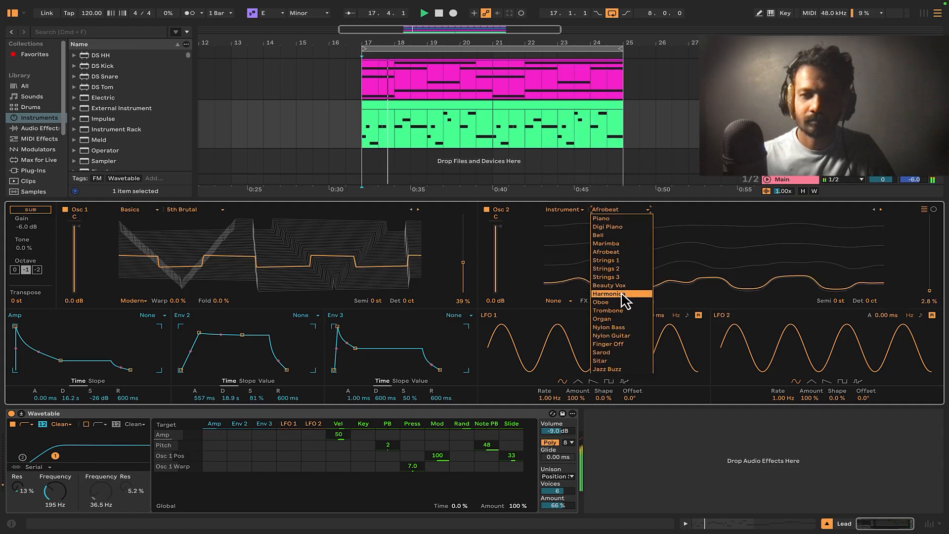
{"action": "left_click", "coordinate": [624, 371]}
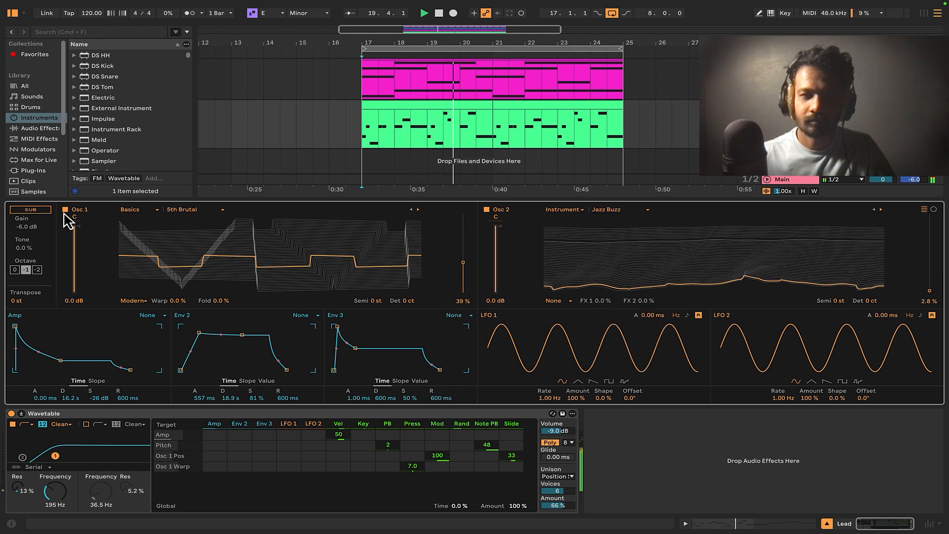
{"action": "left_click", "coordinate": [615, 211]}
{"action": "left_click", "coordinate": [580, 222]}
Try the DP Fold wavetable from the Distortion category on Osc 2 with its position at 18 %.
{"action": "left_click", "coordinate": [577, 210]}
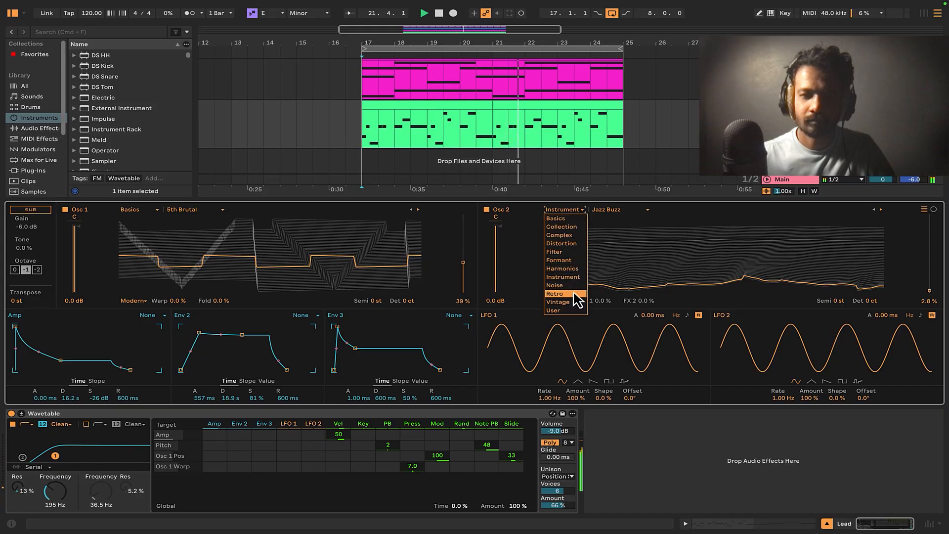
{"action": "left_click", "coordinate": [559, 243]}
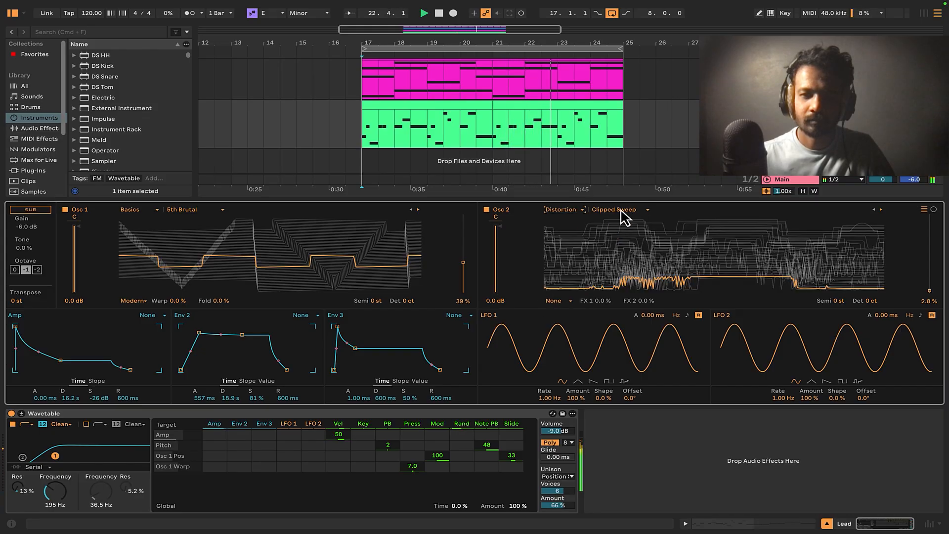
{"action": "left_click", "coordinate": [608, 210]}
{"action": "left_click", "coordinate": [591, 226]}
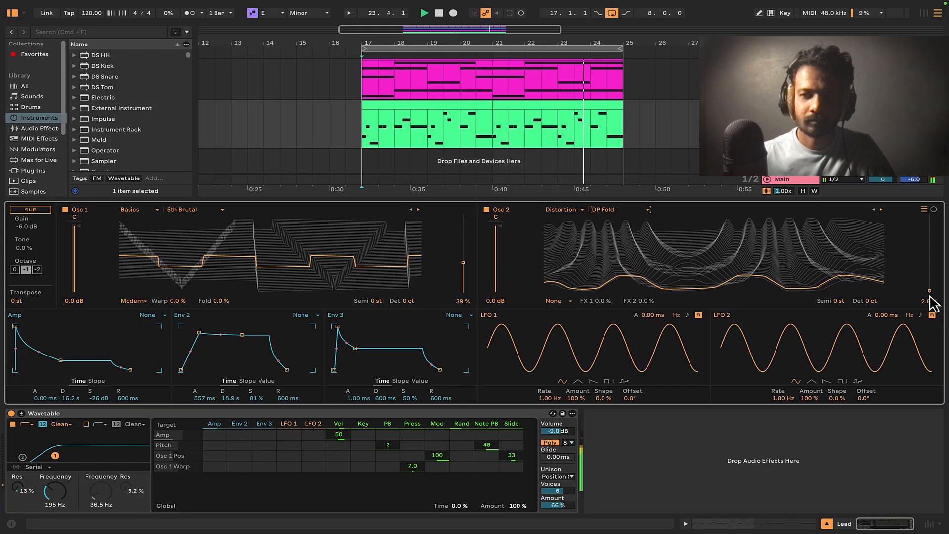
{"action": "left_click_drag", "start_coordinate": [930, 297], "coordinate": [931, 291]}
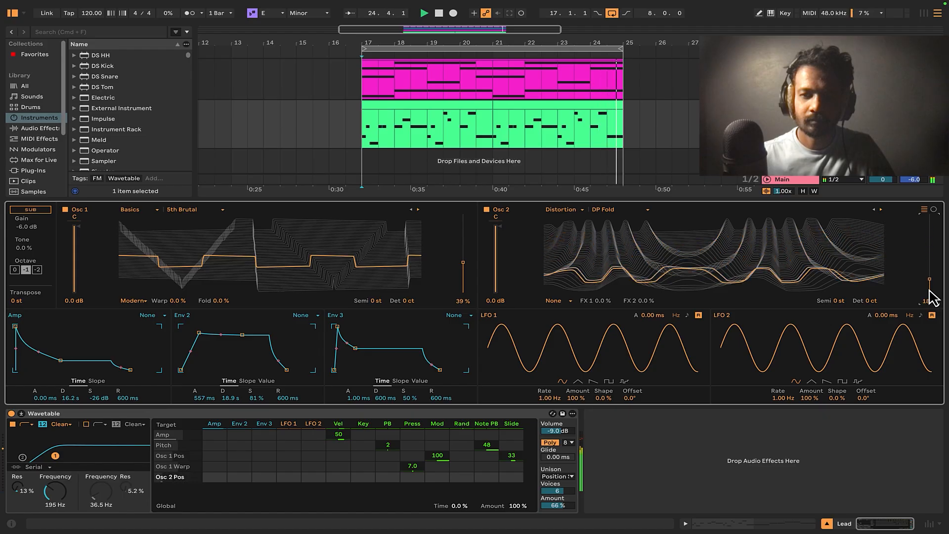
Try the Sapphire wavetable from the Collection category on Osc 2.
{"action": "left_click", "coordinate": [580, 211]}
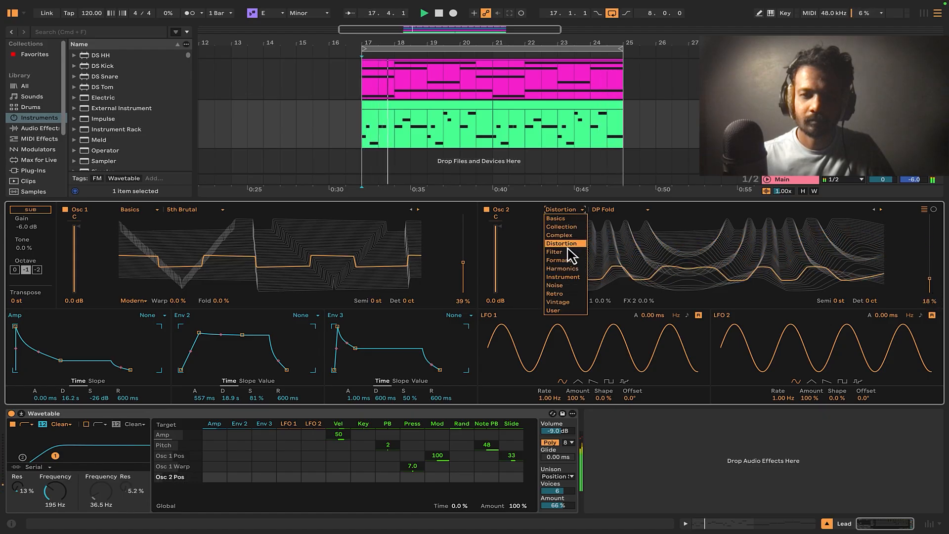
{"action": "left_click", "coordinate": [561, 227]}
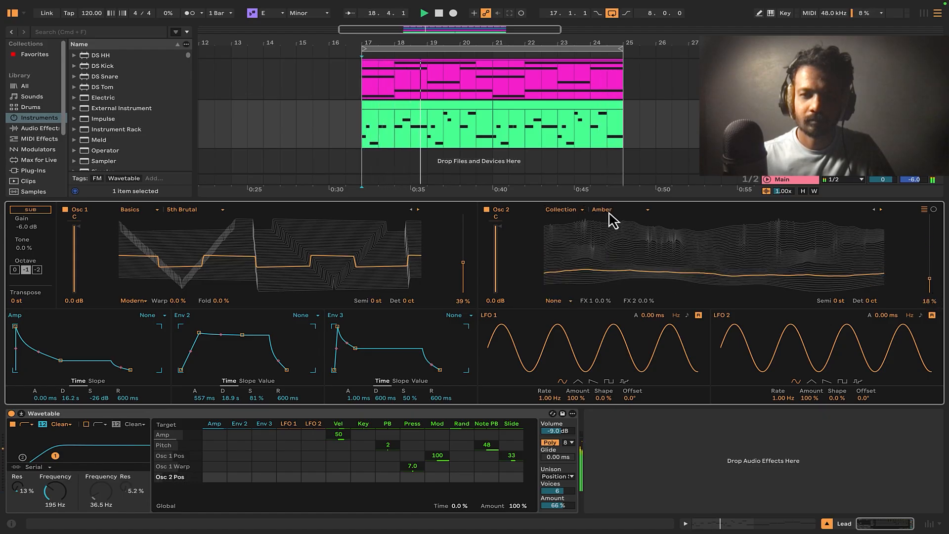
{"action": "left_click", "coordinate": [610, 210]}
{"action": "left_click", "coordinate": [607, 311]}
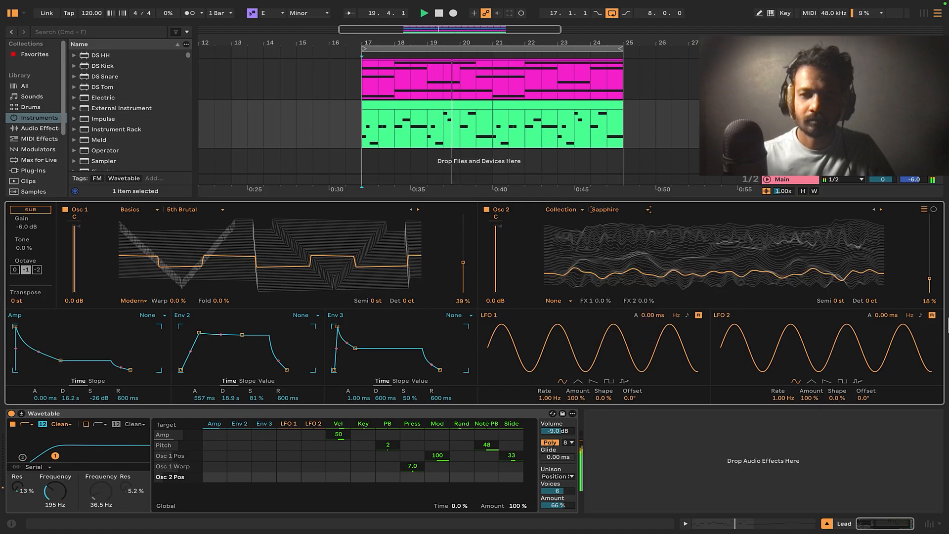
Switch Osc 2 to the Retro wavetable category and set the wavetable position to 79 %.
{"action": "left_click", "coordinate": [575, 211]}
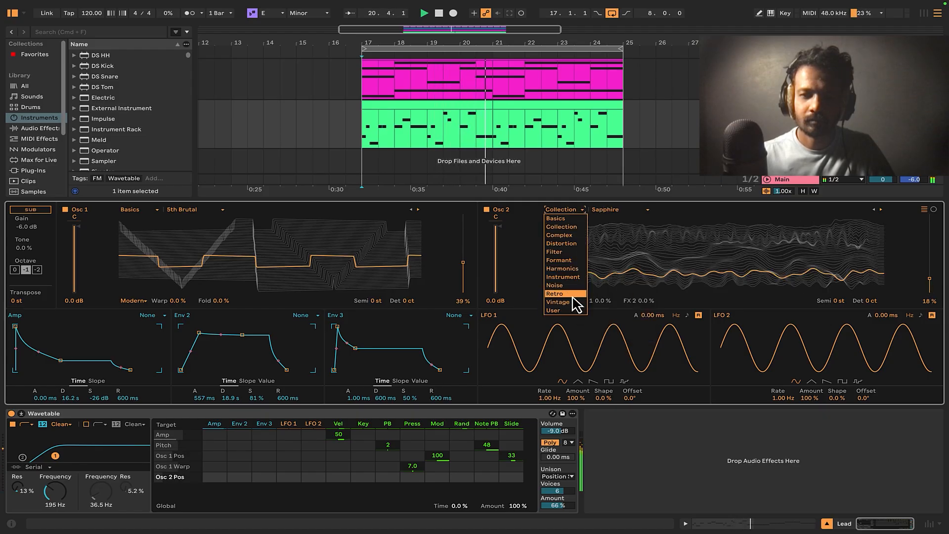
{"action": "left_click", "coordinate": [555, 294]}
{"action": "left_click_drag", "start_coordinate": [925, 286], "coordinate": [933, 282]}
Try the Polated wavetable on Osc 2 at 17 % position with the Osc 1 gain lowered to -16 dB.
{"action": "left_click", "coordinate": [619, 209]}
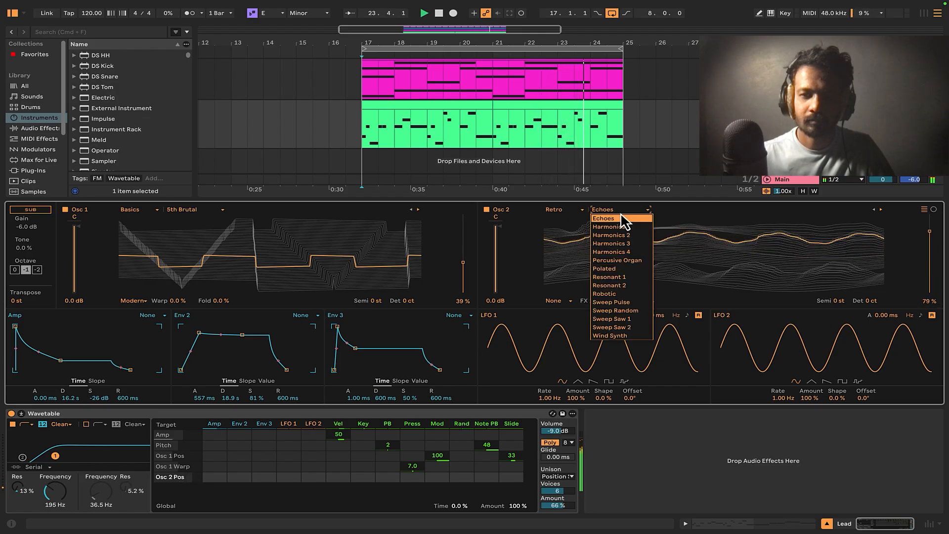
{"action": "left_click", "coordinate": [619, 271]}
{"action": "left_click_drag", "start_coordinate": [928, 235], "coordinate": [929, 282]}
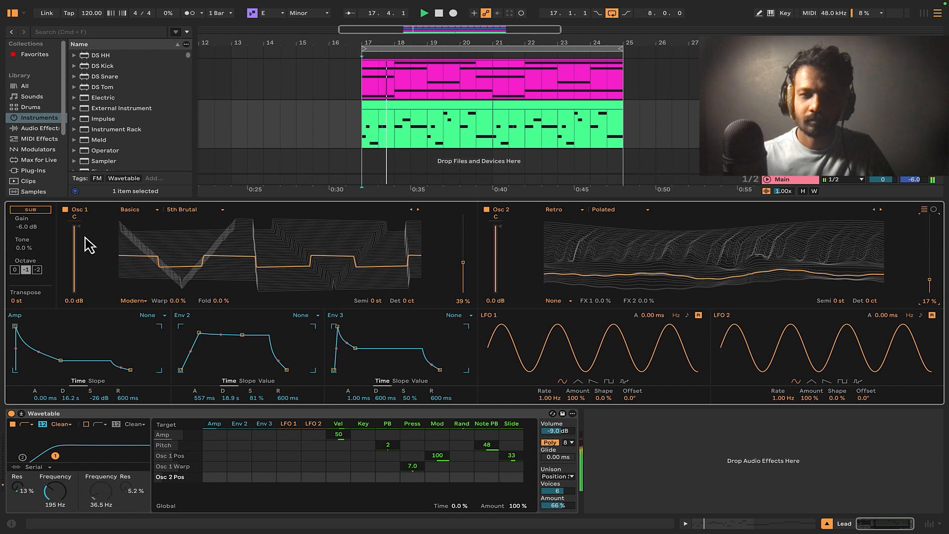
{"action": "left_click_drag", "start_coordinate": [78, 240], "coordinate": [81, 291]}
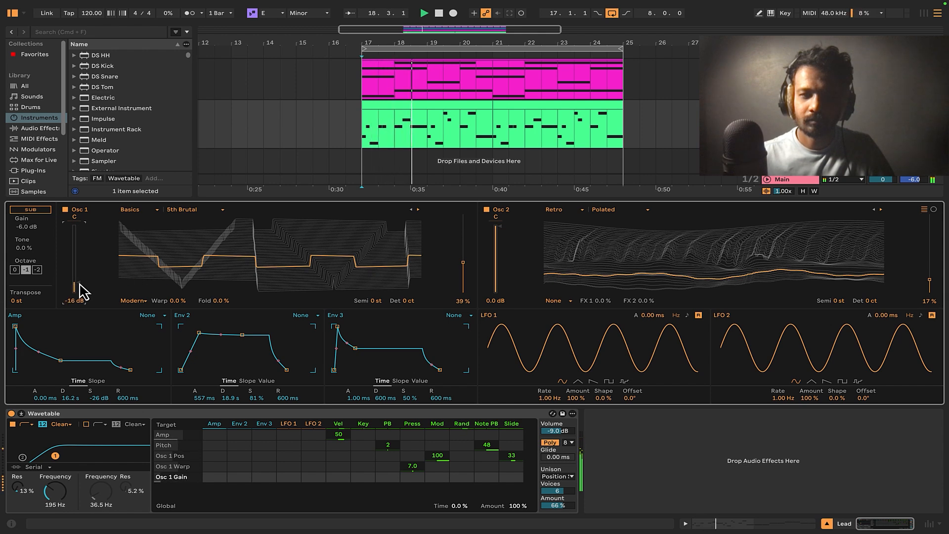
Load the Robotic wavetable on Osc 2 at 35 % position, and set the Osc 1 gain to 0 dB.
{"action": "left_click", "coordinate": [605, 210]}
{"action": "left_click", "coordinate": [621, 291]}
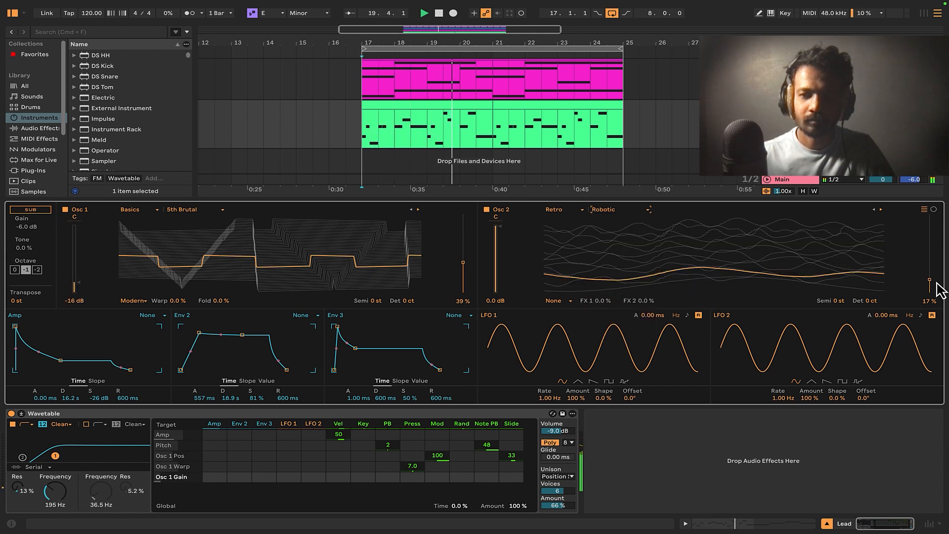
{"action": "left_click_drag", "start_coordinate": [934, 287], "coordinate": [934, 275]}
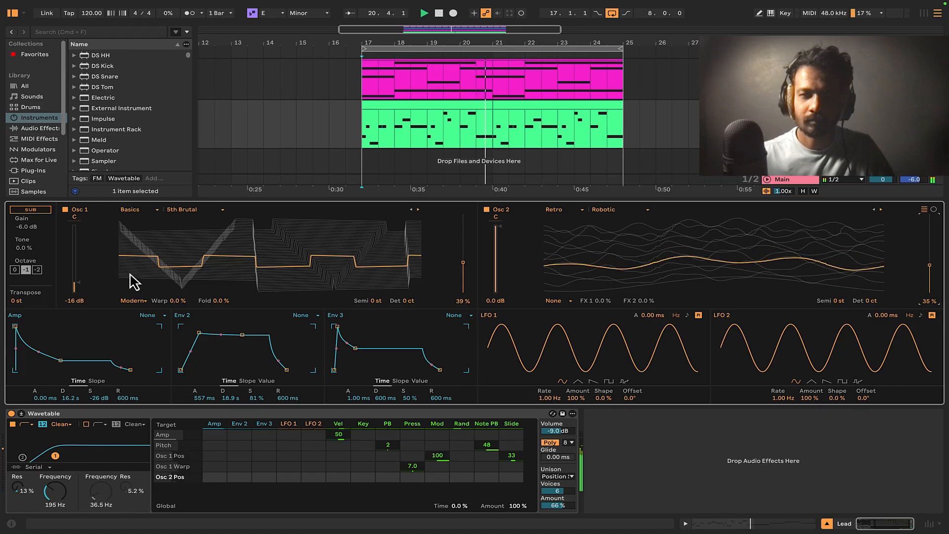
{"action": "left_click_drag", "start_coordinate": [76, 289], "coordinate": [82, 234]}
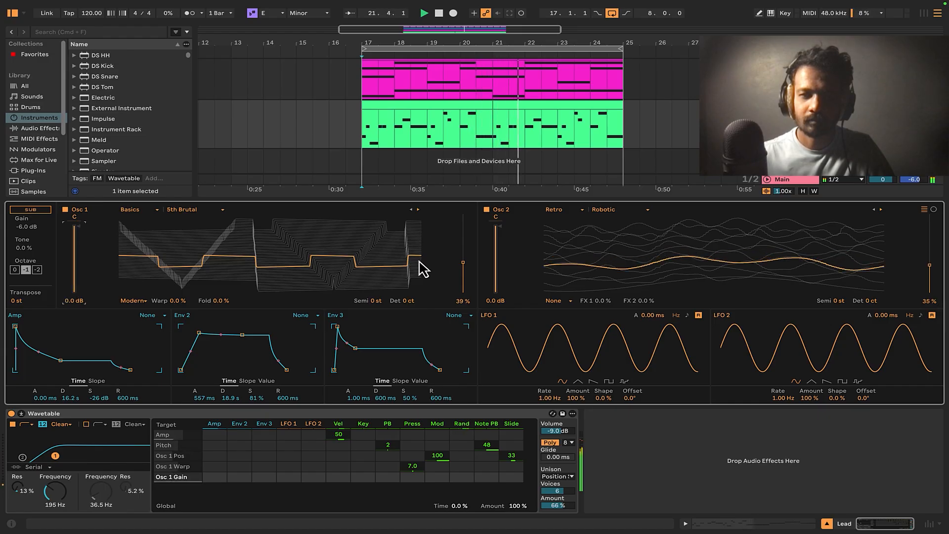
Change Osc 1 to the Saw Dual 2 wavetable with its position at 57 %, and stop playback.
{"action": "mouse_move", "coordinate": [465, 271]}
{"action": "left_mouse_down"}
{"action": "mouse_move", "coordinate": [469, 232]}
{"action": "mouse_move", "coordinate": [466, 277]}
{"action": "left_mouse_up"}
{"action": "left_click", "coordinate": [191, 209]}
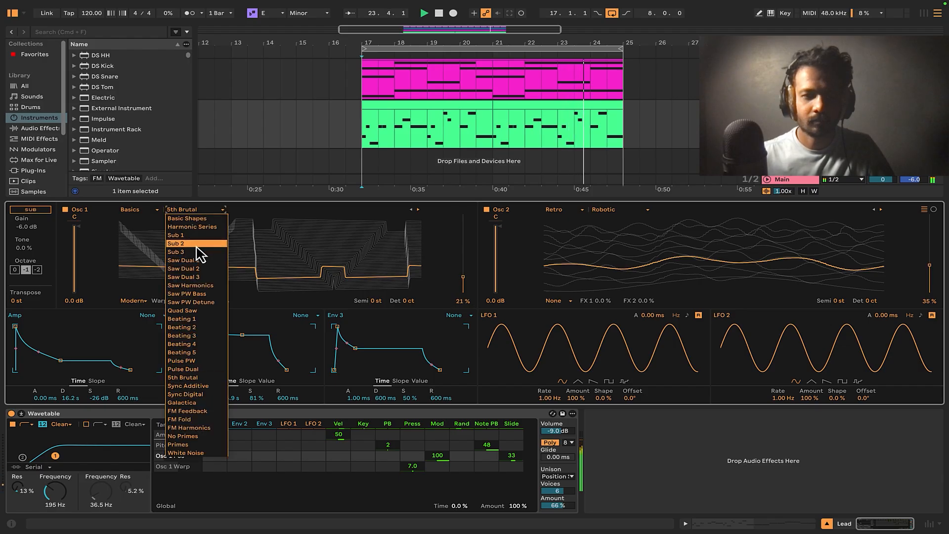
{"action": "left_click", "coordinate": [198, 269]}
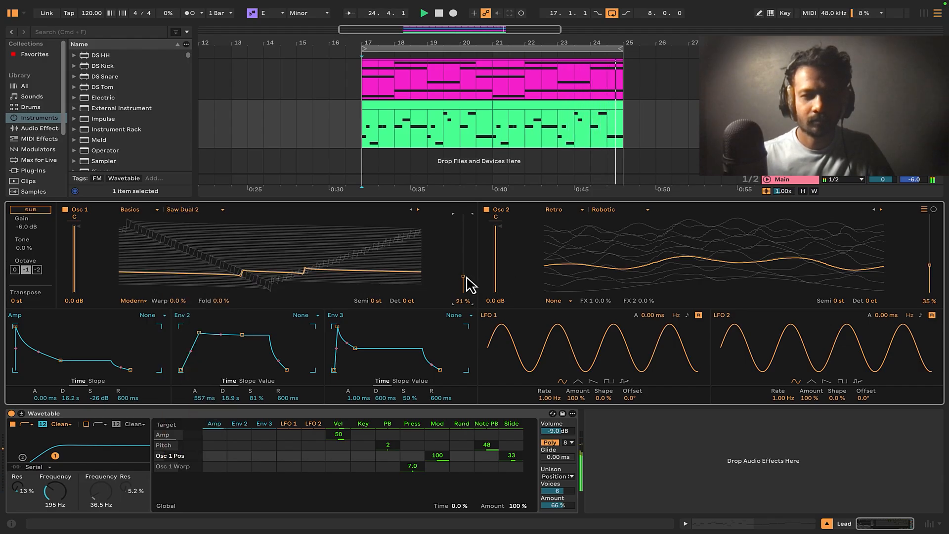
{"action": "left_click_drag", "start_coordinate": [466, 278], "coordinate": [465, 275]}
{"action": "left_click", "coordinate": [203, 211]}
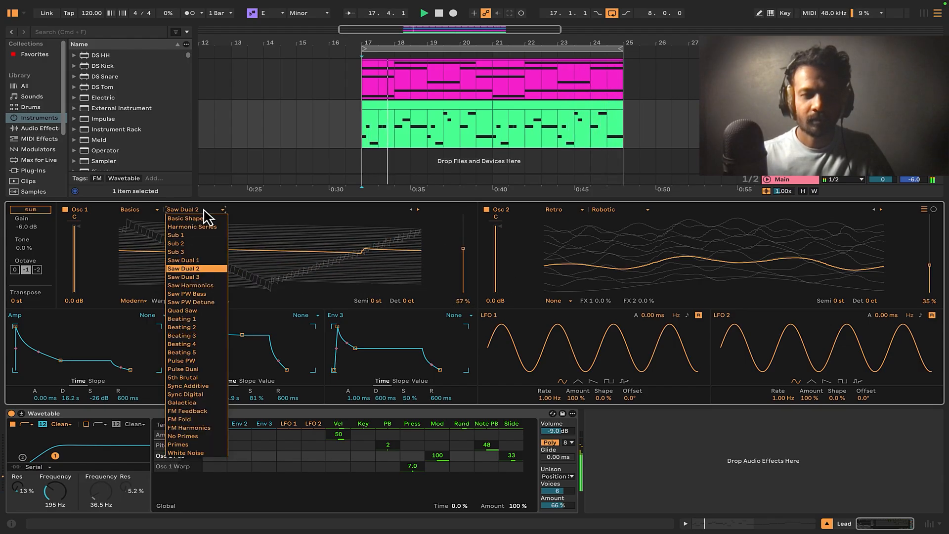
{"action": "left_click", "coordinate": [342, 217]}
{"action": "key", "text": "space"}
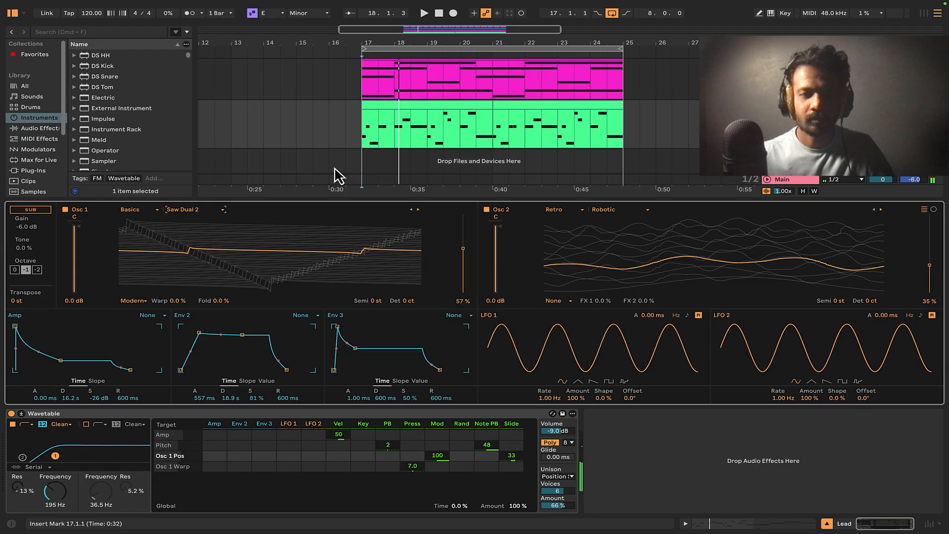
Try the Saw PW Detune wavetable on Osc 1 and audition it from bar 17.
{"action": "left_click", "coordinate": [366, 163]}
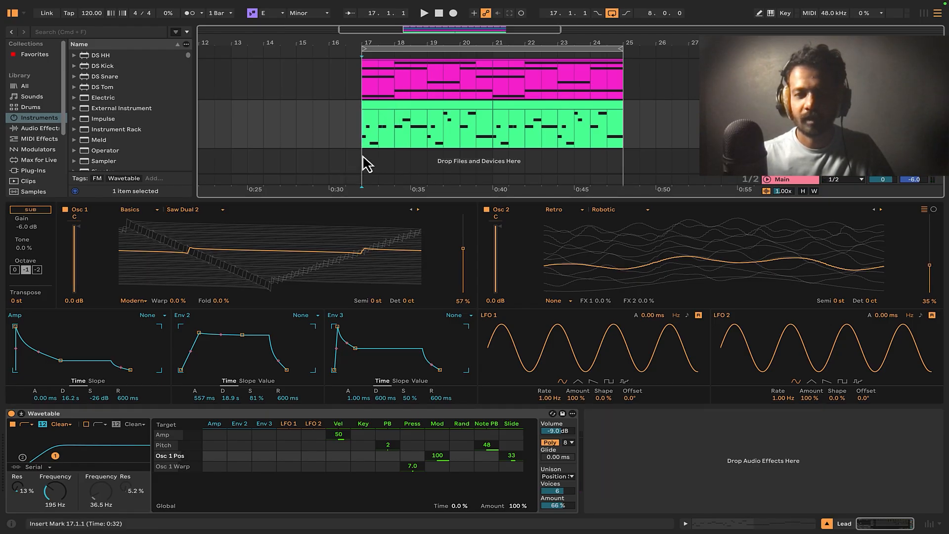
{"action": "left_click", "coordinate": [208, 212]}
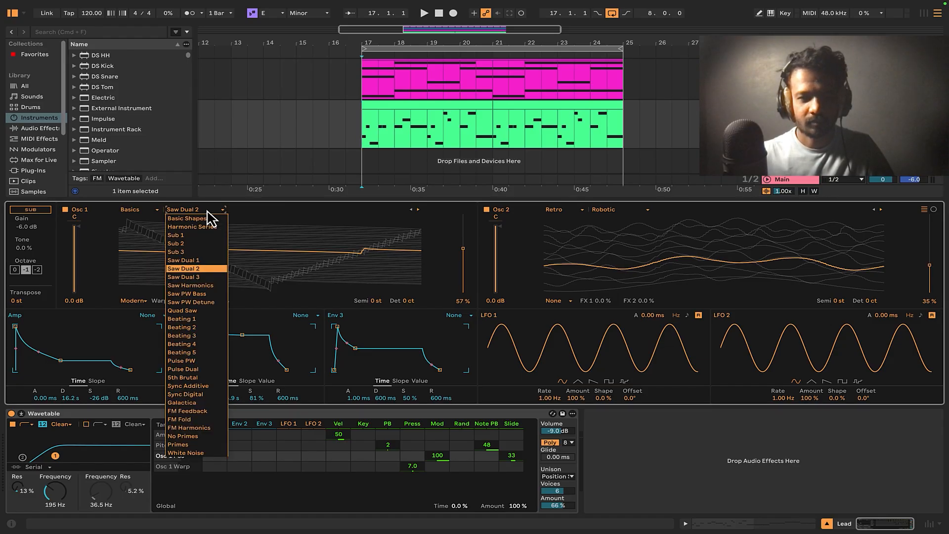
{"action": "left_click", "coordinate": [199, 302]}
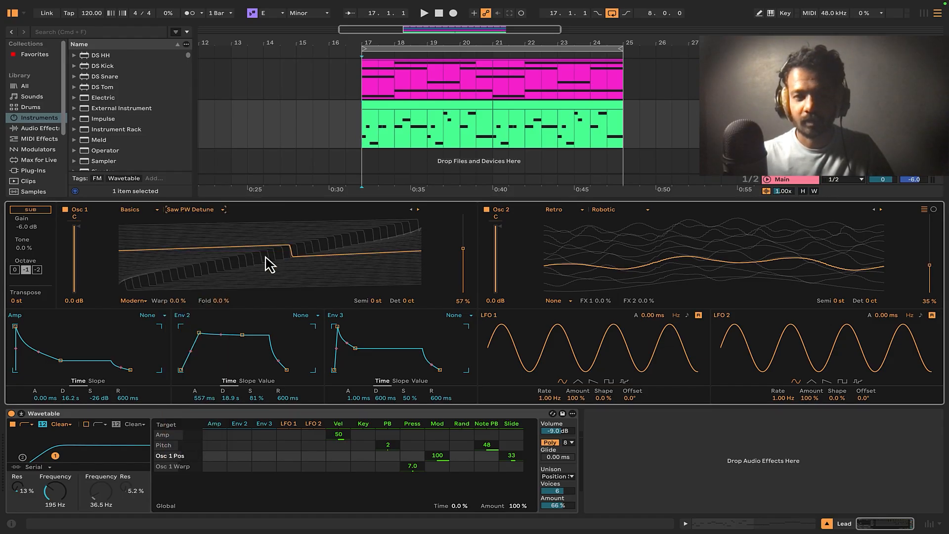
{"action": "key", "text": "space"}
{"action": "left_click", "coordinate": [223, 209]}
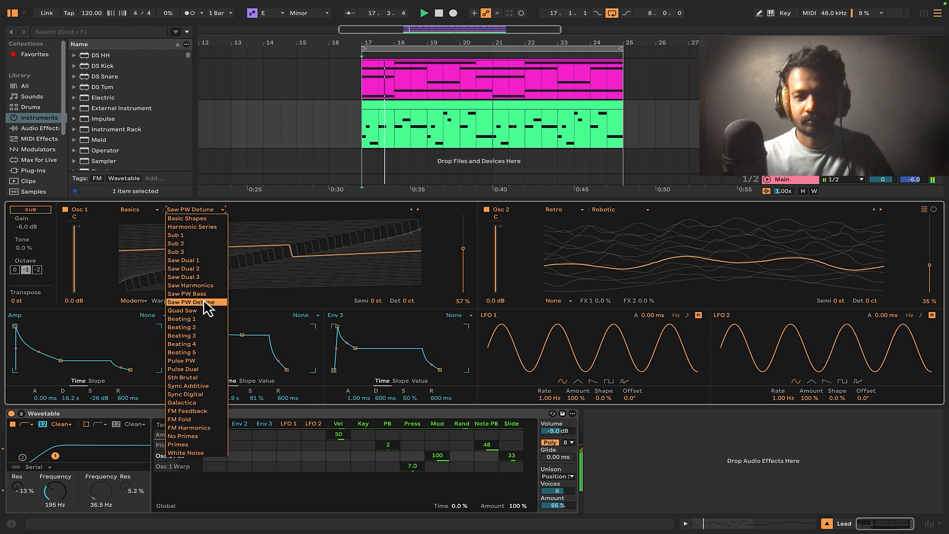
{"action": "left_click", "coordinate": [254, 201]}
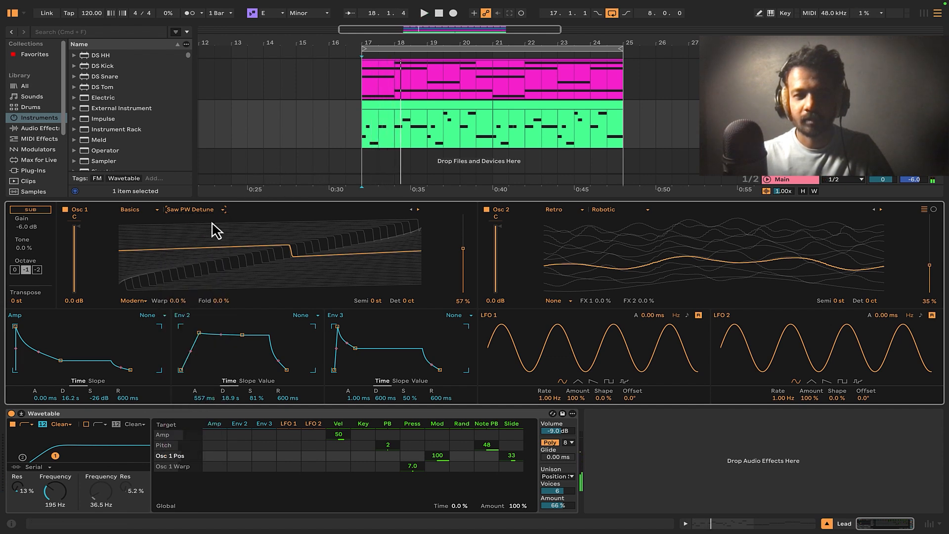
Try the Sync Additive wavetable on Osc 1 with its position at 19 %.
{"action": "left_click", "coordinate": [189, 213]}
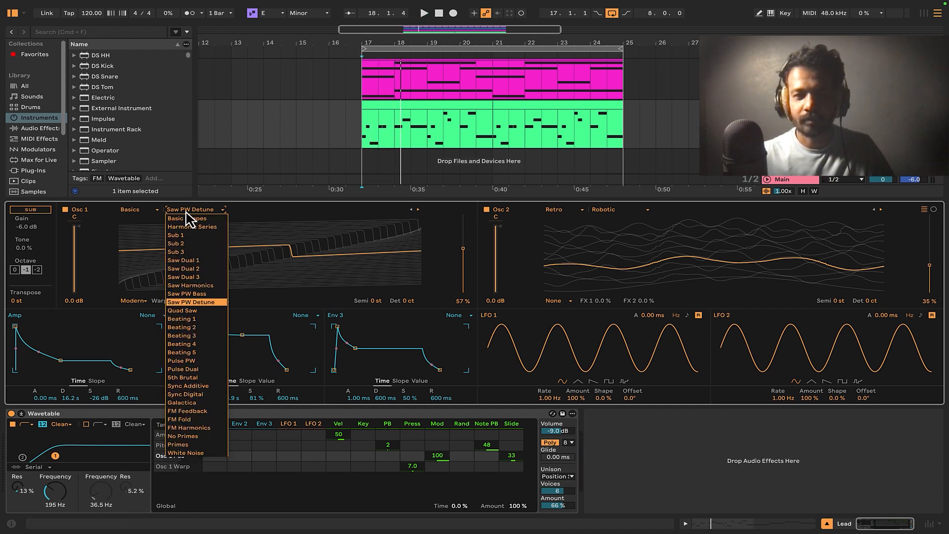
{"action": "left_click", "coordinate": [202, 387]}
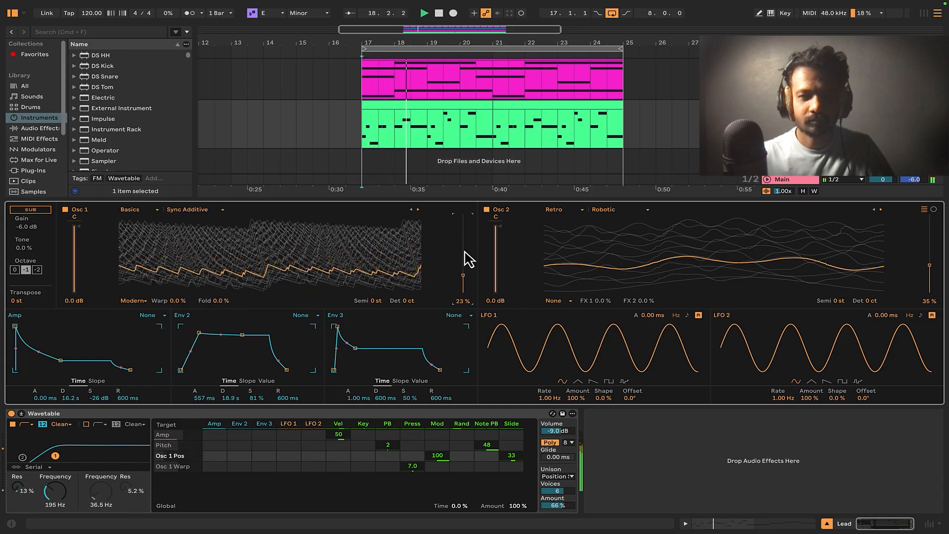
{"action": "left_click_drag", "start_coordinate": [465, 260], "coordinate": [468, 277]}
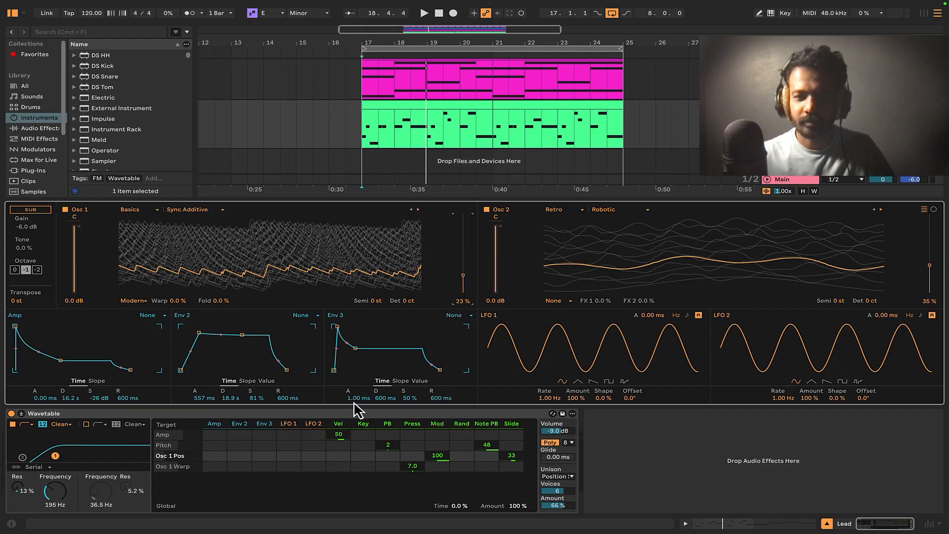
{"action": "left_click_drag", "start_coordinate": [467, 276], "coordinate": [460, 278]}
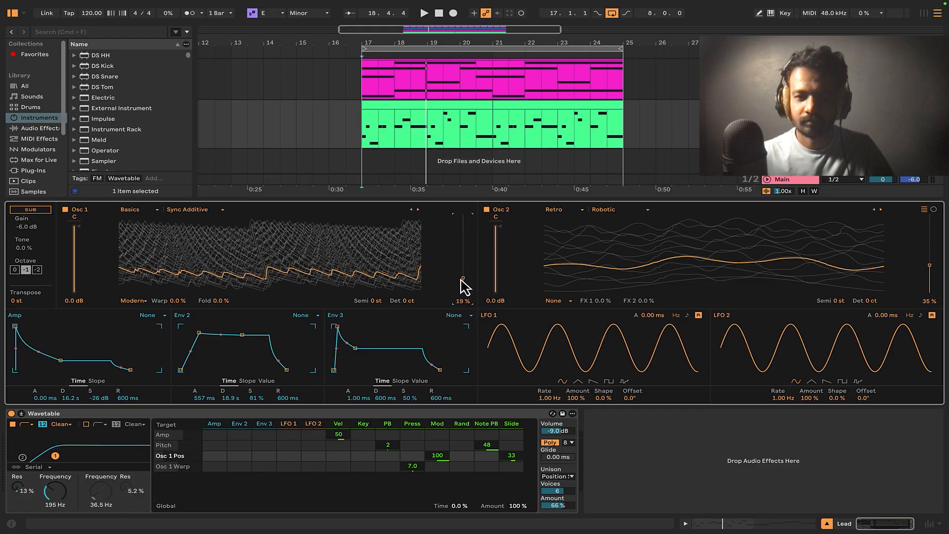
Modulate the Osc 1 position with LFO 1 at -16 and audition the Harmonic Series wavetable on Osc 1 during playback.
{"action": "left_click_drag", "start_coordinate": [296, 466], "coordinate": [297, 466]}
{"action": "key", "text": "space"}
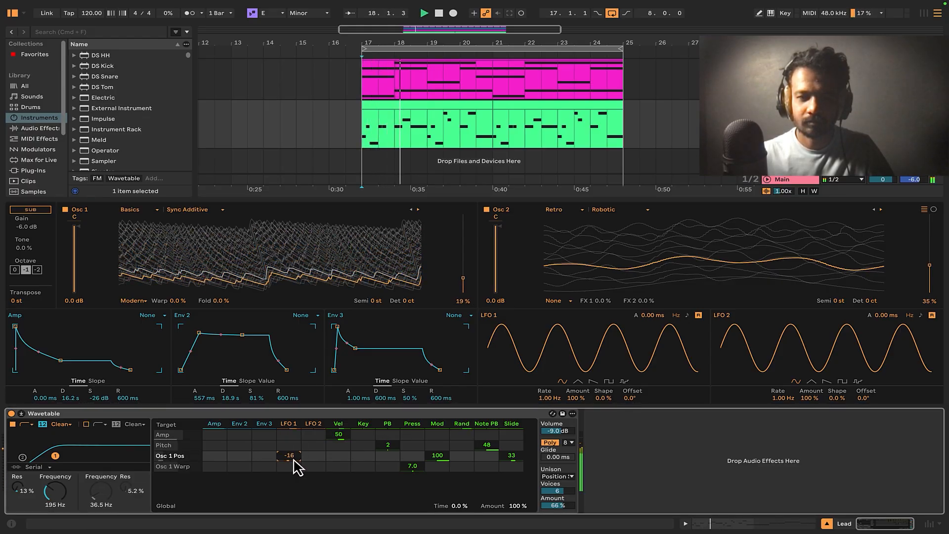
{"action": "left_click", "coordinate": [204, 214]}
{"action": "left_click", "coordinate": [208, 235]}
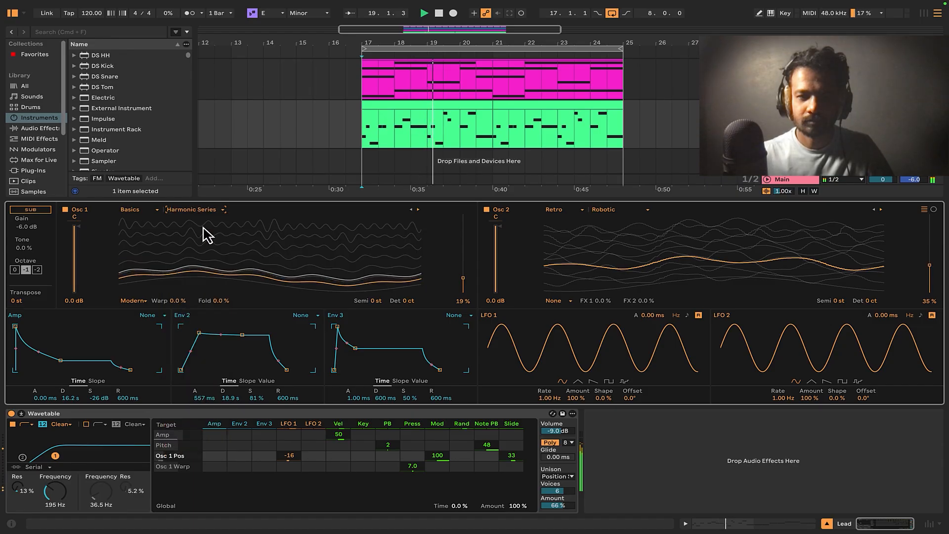
Load the 5th Brutal wavetable on Osc 1 and set its position to 25 %.
{"action": "left_click", "coordinate": [209, 212]}
{"action": "left_click", "coordinate": [219, 373]}
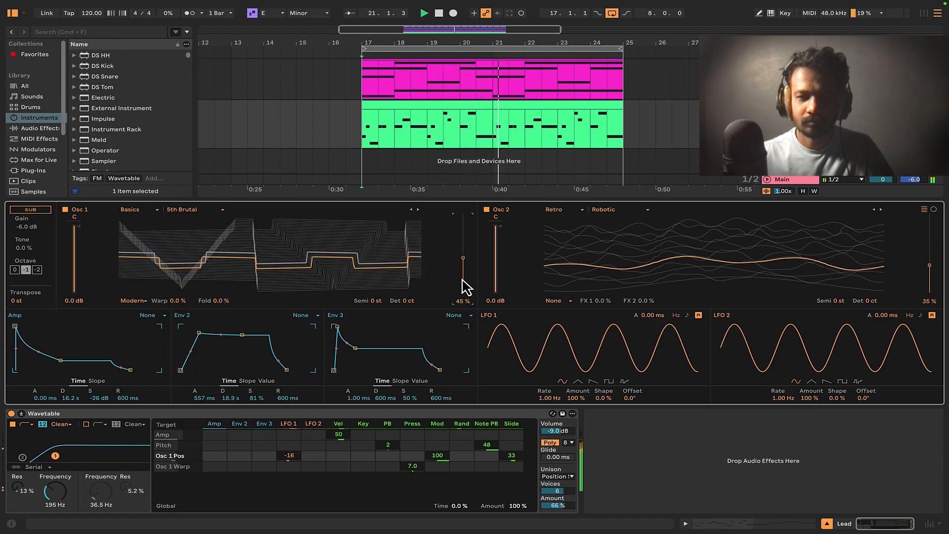
{"action": "left_click_drag", "start_coordinate": [462, 279], "coordinate": [462, 273]}
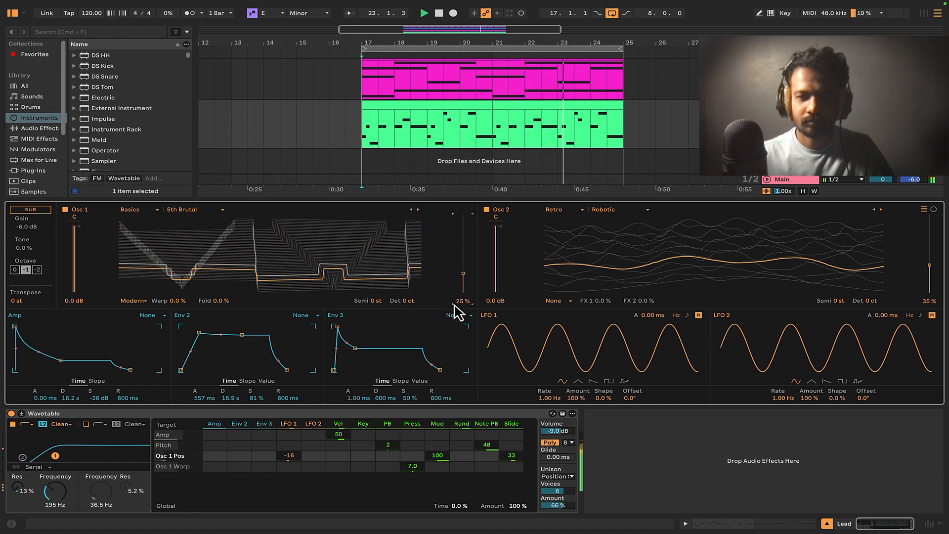
Give LFO 1 a triangle shape with 94 % amount and a 4.92 Hz rate, and turn off Osc 2.
{"action": "left_click", "coordinate": [578, 382]}
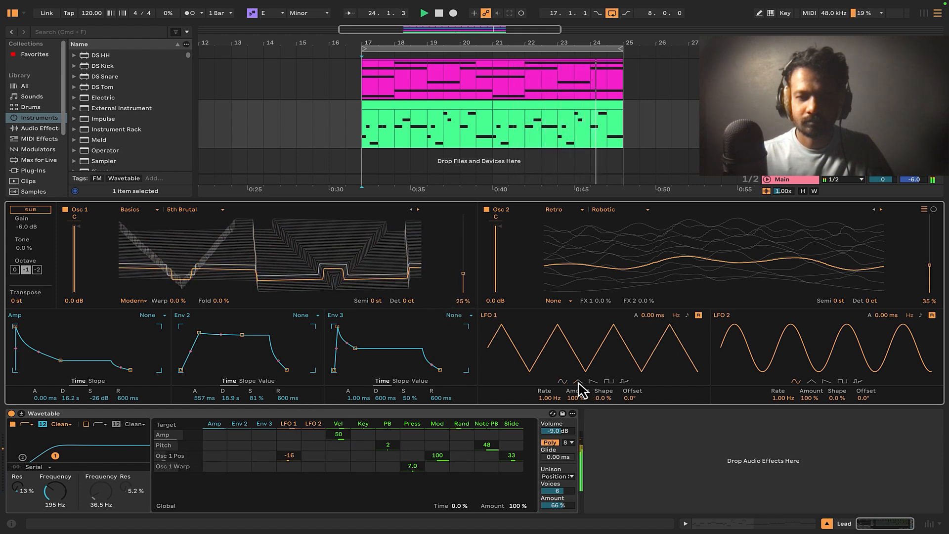
{"action": "left_click_drag", "start_coordinate": [577, 399], "coordinate": [555, 400]}
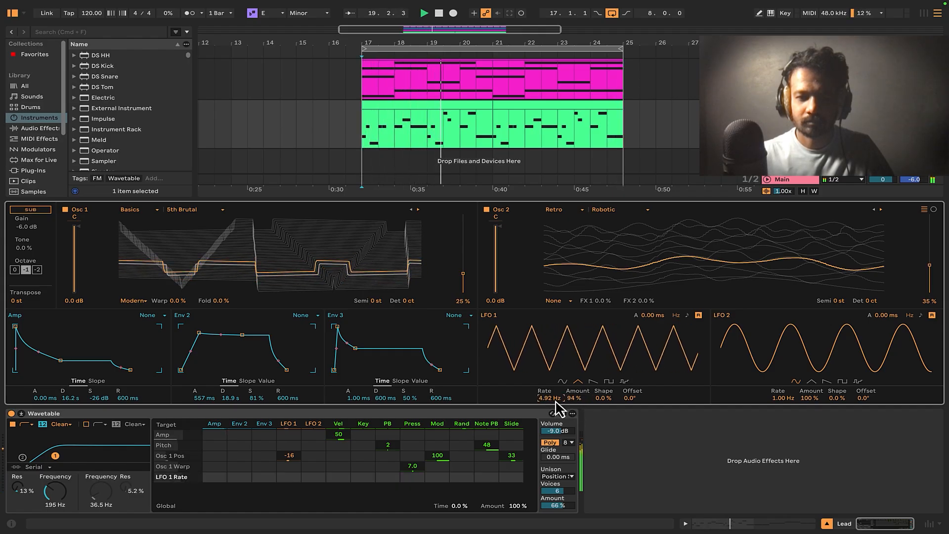
{"action": "left_click", "coordinate": [487, 210]}
Set the LFO 1 rate to 3.59 Hz and its amount to 62 %.
{"action": "left_click_drag", "start_coordinate": [544, 395], "coordinate": [549, 407]}
{"action": "scroll", "coordinate": [549, 398], "scroll_direction": "down", "scroll_amount": 10}
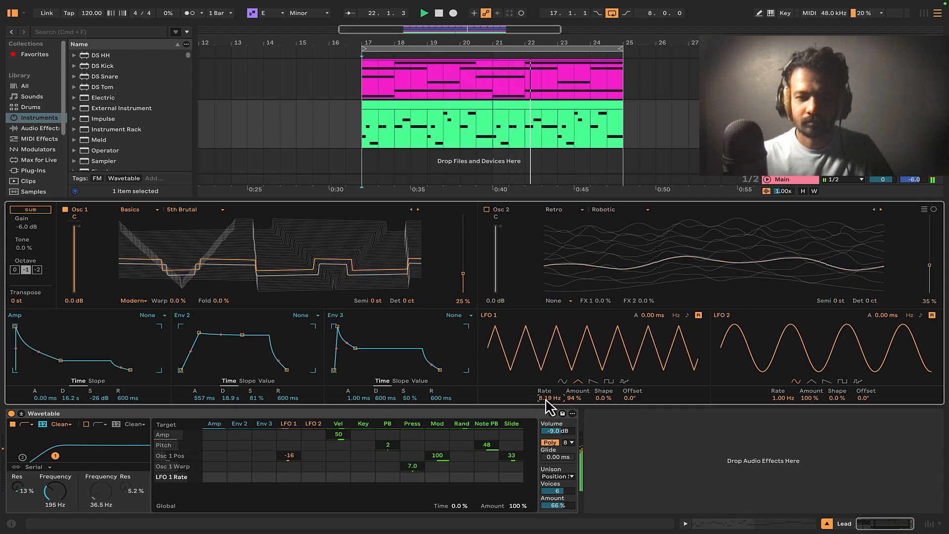
{"action": "scroll", "coordinate": [548, 398], "scroll_direction": "up", "scroll_amount": 3}
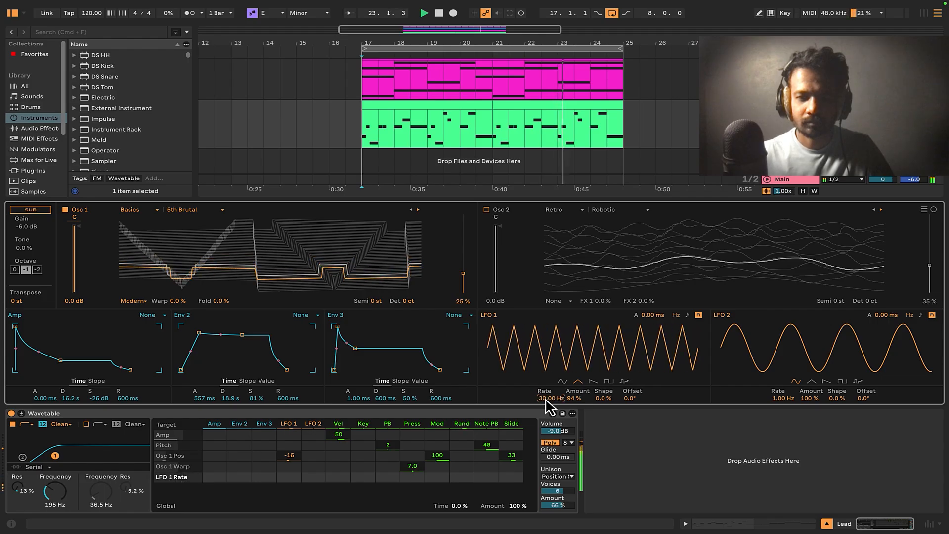
{"action": "scroll", "coordinate": [549, 398], "scroll_direction": "down", "scroll_amount": 8}
{"action": "scroll", "coordinate": [548, 405], "scroll_direction": "up", "scroll_amount": 5}
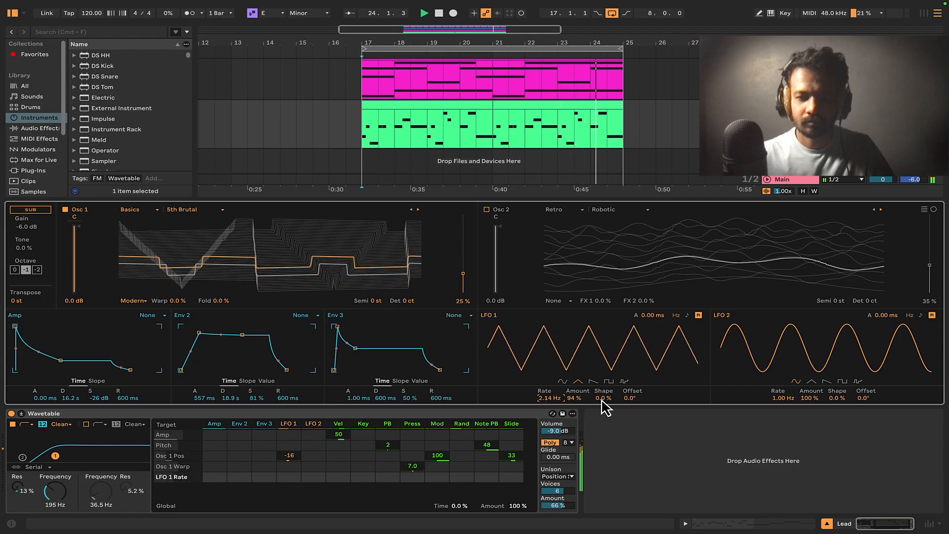
{"action": "scroll", "coordinate": [550, 400], "scroll_direction": "up", "scroll_amount": 3}
{"action": "scroll", "coordinate": [576, 400], "scroll_direction": "up", "scroll_amount": 2}
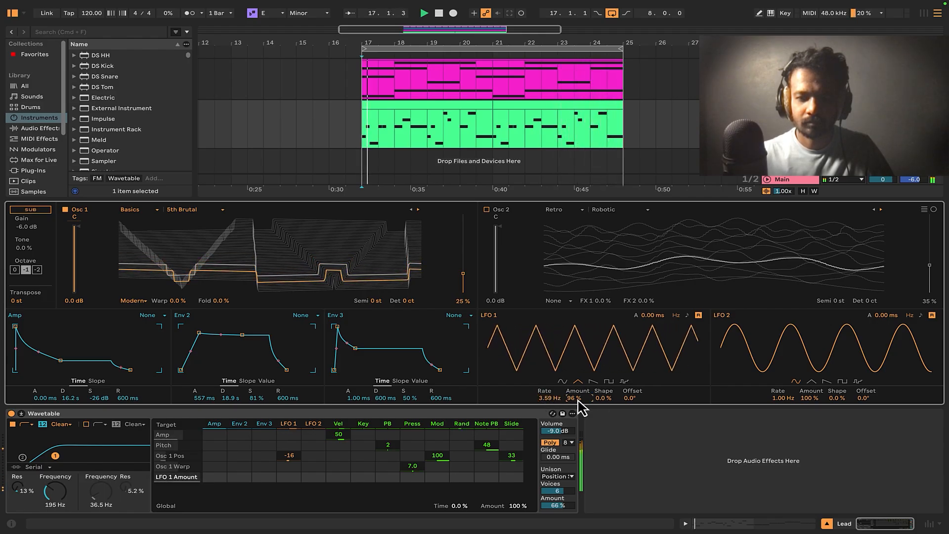
{"action": "scroll", "coordinate": [576, 401], "scroll_direction": "down", "scroll_amount": 12}
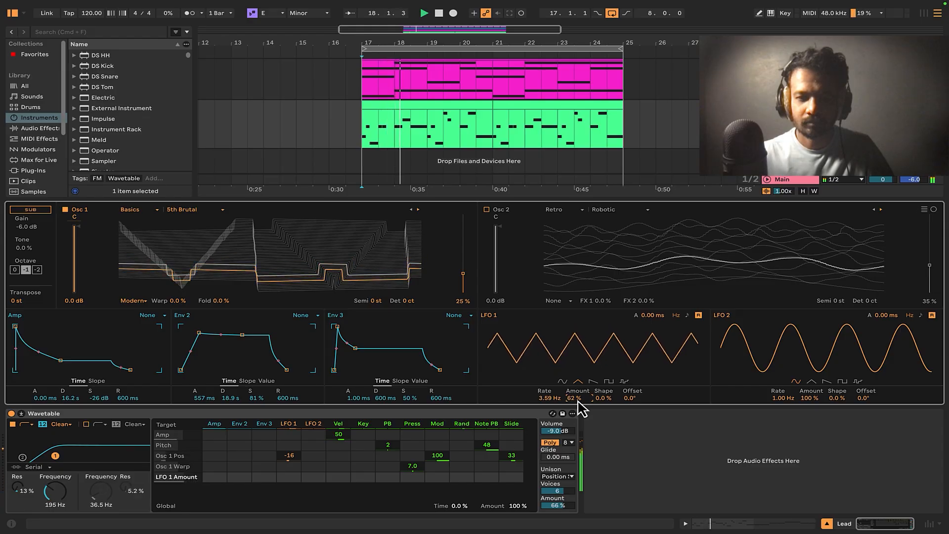
Enable Osc 2 in the Lead track's Wavetable, set its wavetable position to 38%, and start playback.
{"action": "left_click", "coordinate": [487, 210]}
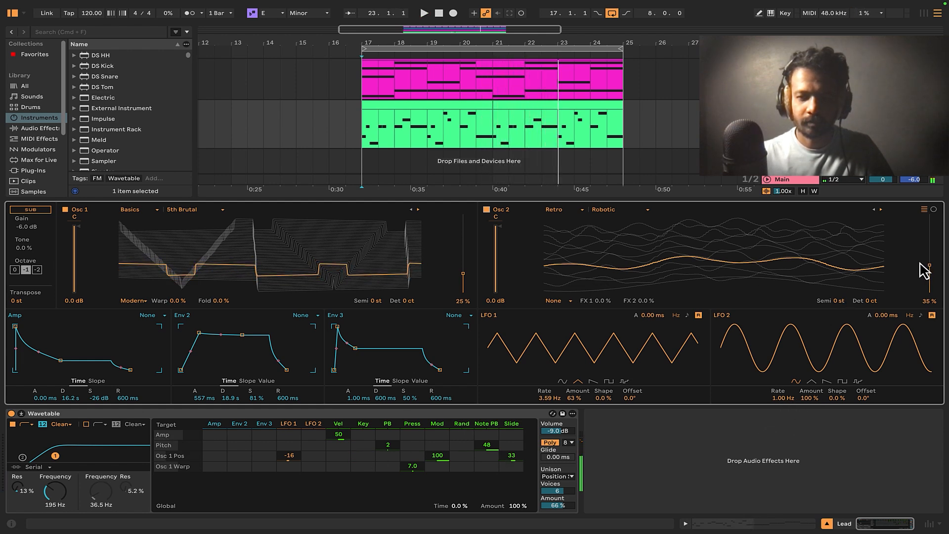
{"action": "left_click_drag", "start_coordinate": [930, 266], "coordinate": [930, 264]}
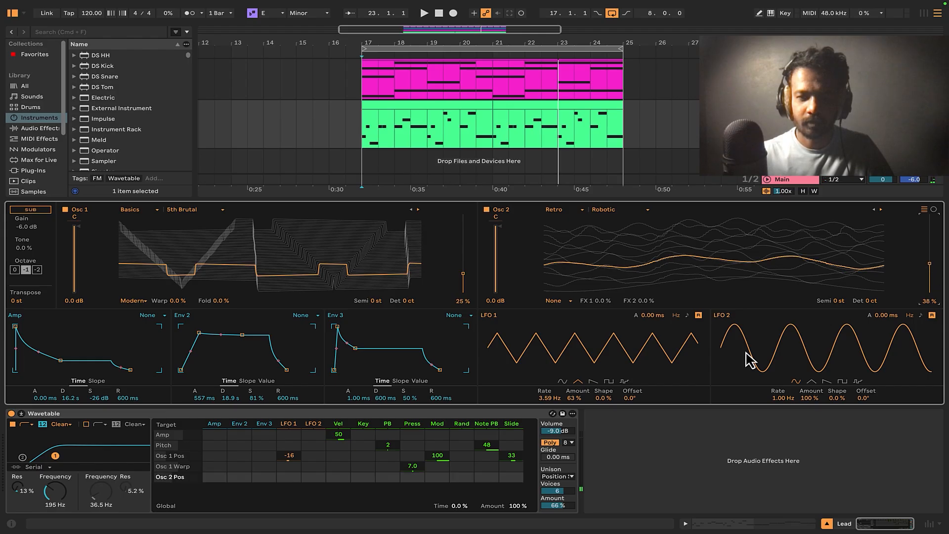
{"action": "key", "text": "space"}
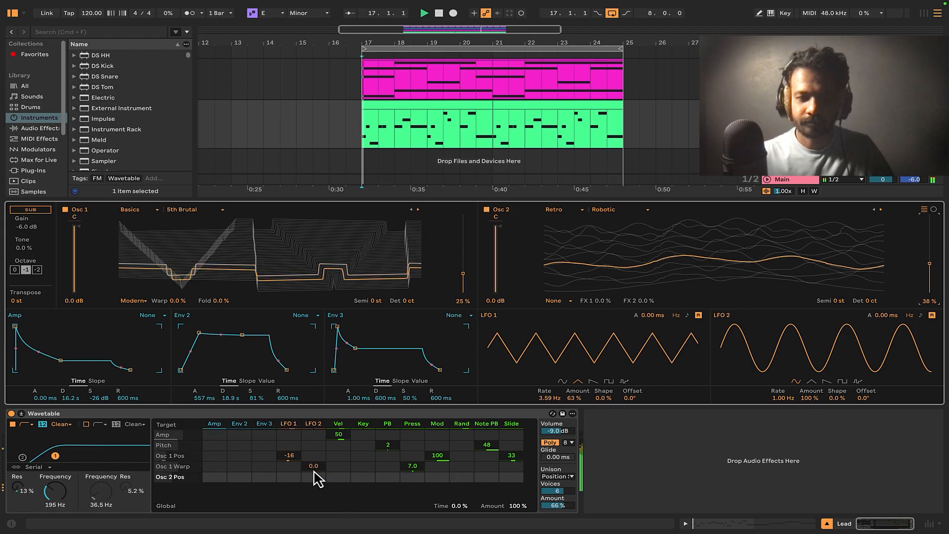
Modulate Osc 1 Warp with LFO 2 at 12, and Osc 2 Pos with LFO 1 at 11 and LFO 2 at 20.
{"action": "left_click_drag", "start_coordinate": [314, 471], "coordinate": [314, 470]}
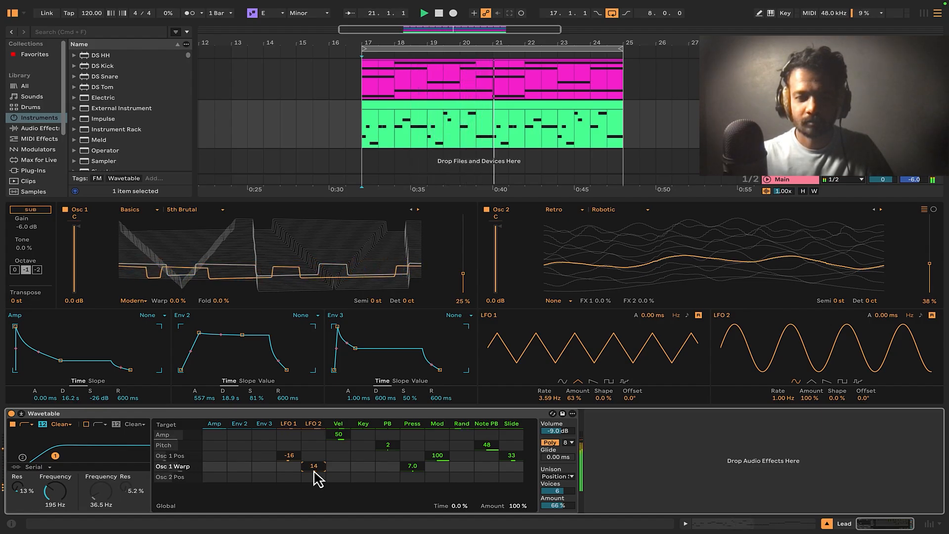
{"action": "left_click", "coordinate": [288, 477]}
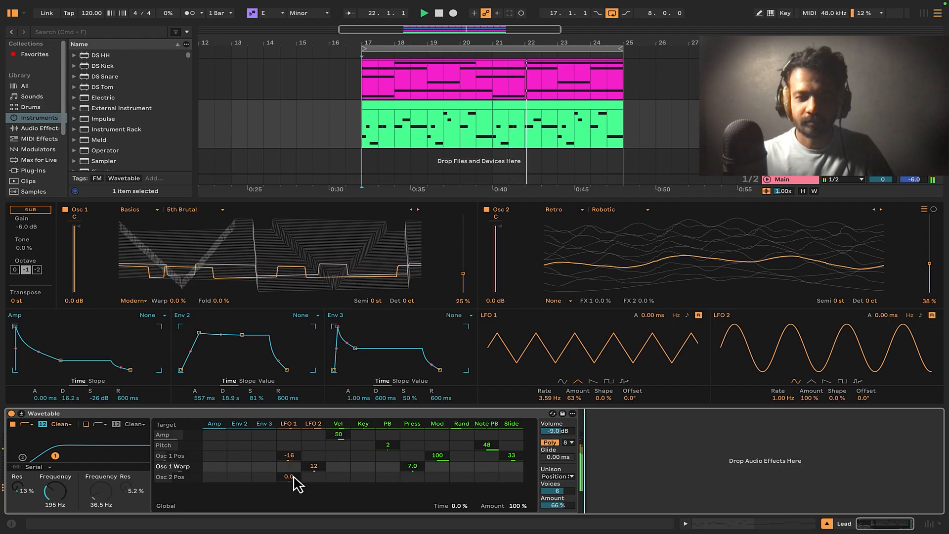
{"action": "left_click_drag", "start_coordinate": [291, 479], "coordinate": [291, 451]}
{"action": "left_click_drag", "start_coordinate": [315, 481], "coordinate": [315, 471]}
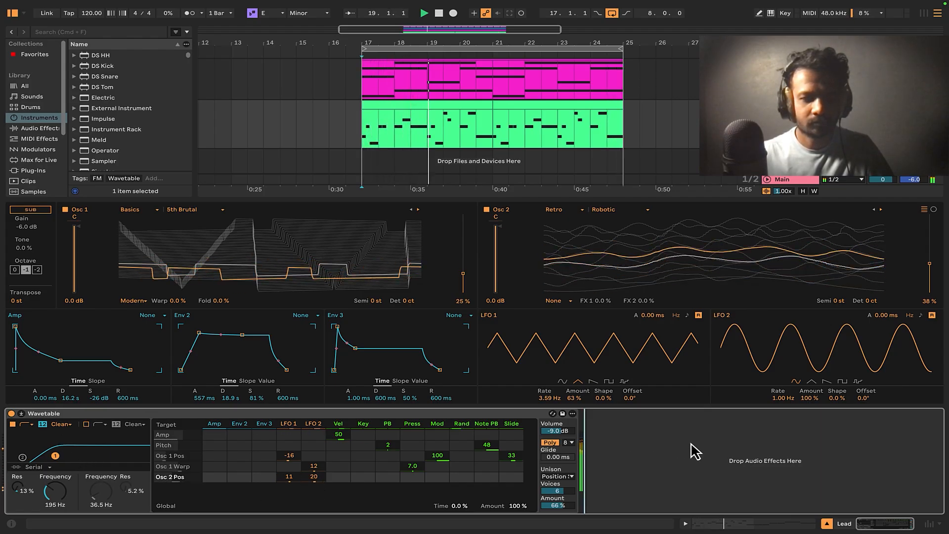
Audition Osc 2 with Osc 1 switched off, re-enable Osc 1 with its gain at -6.7 dB, and stop playback.
{"action": "left_click", "coordinate": [67, 426]}
{"action": "left_click", "coordinate": [706, 460]}
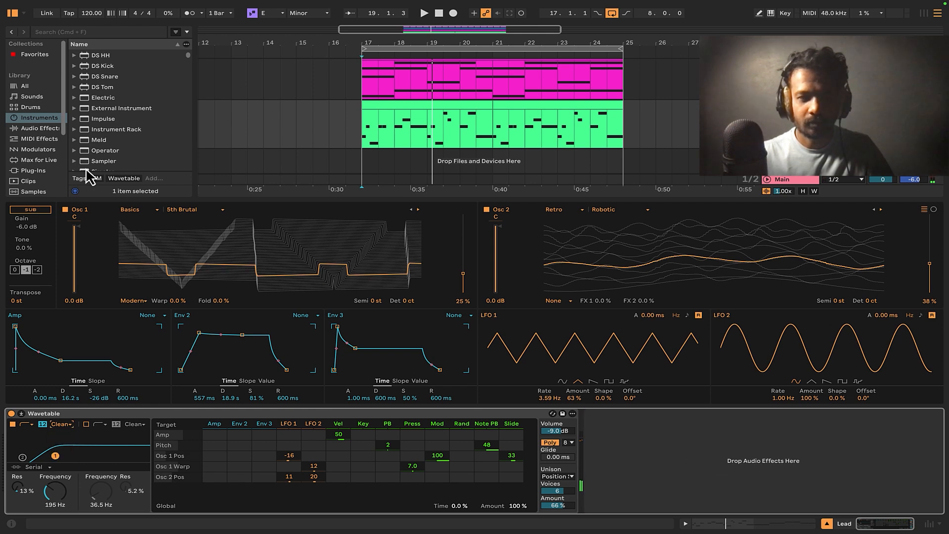
{"action": "left_click", "coordinate": [65, 211]}
{"action": "key", "text": "space"}
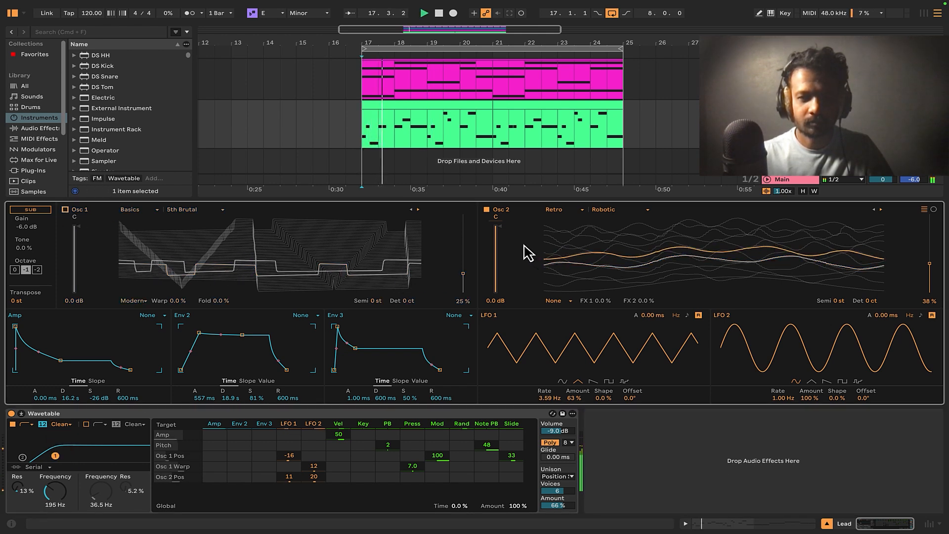
{"action": "left_click", "coordinate": [65, 211]}
{"action": "mouse_move", "coordinate": [79, 235]}
{"action": "left_mouse_down"}
{"action": "mouse_move", "coordinate": [79, 250]}
{"action": "mouse_move", "coordinate": [81, 228]}
{"action": "left_mouse_up"}
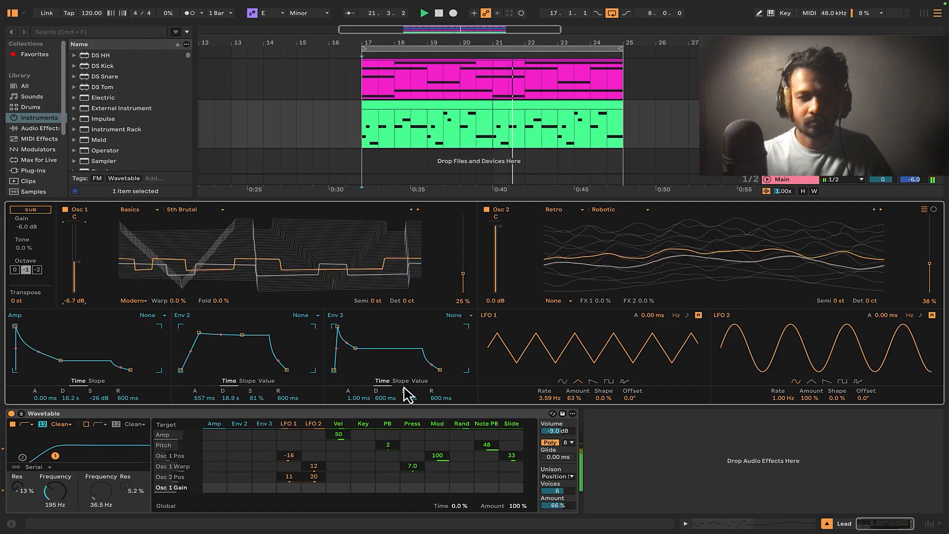
{"action": "left_click", "coordinate": [602, 445]}
{"action": "key", "text": "space"}
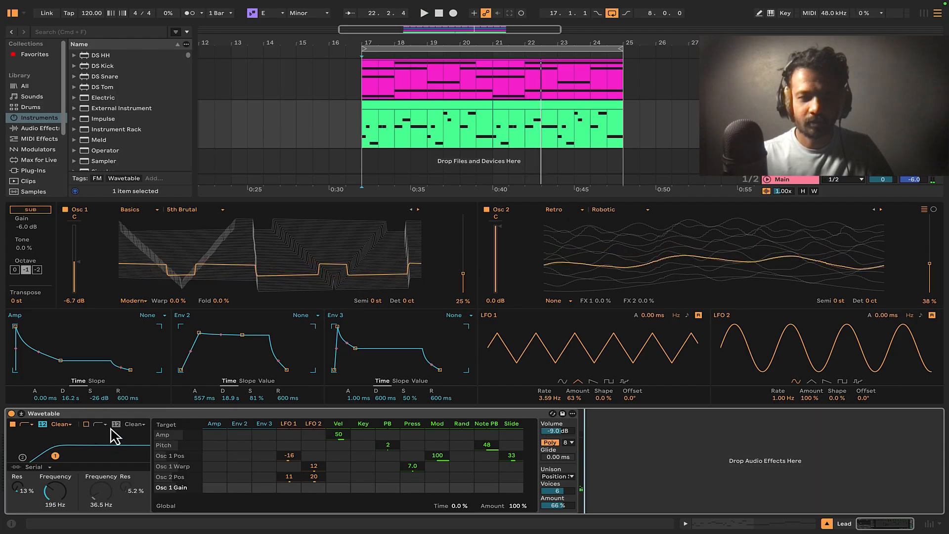
Enable Filter 2 at 62.5 Hz with 26% resonance and raise Filter 1's frequency to 431 Hz.
{"action": "left_click", "coordinate": [87, 425]}
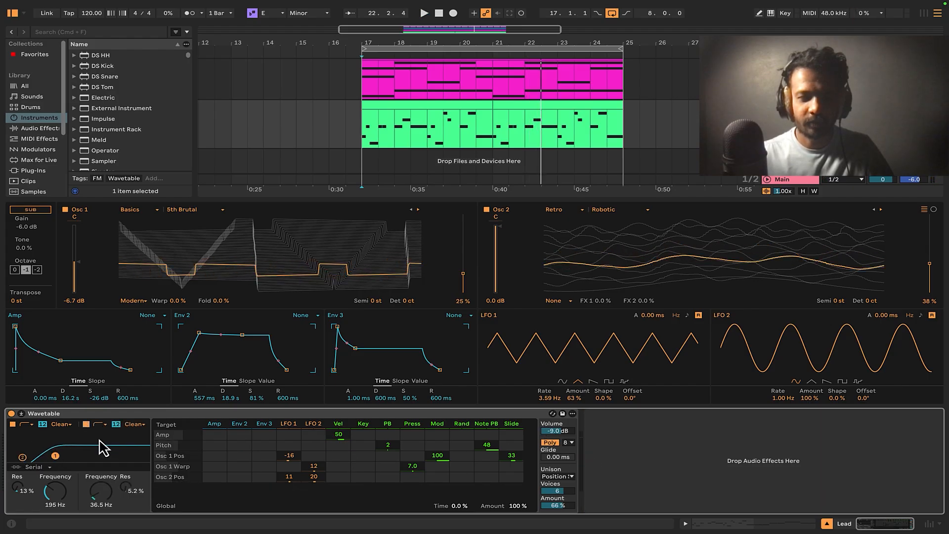
{"action": "left_click_drag", "start_coordinate": [27, 458], "coordinate": [56, 459]}
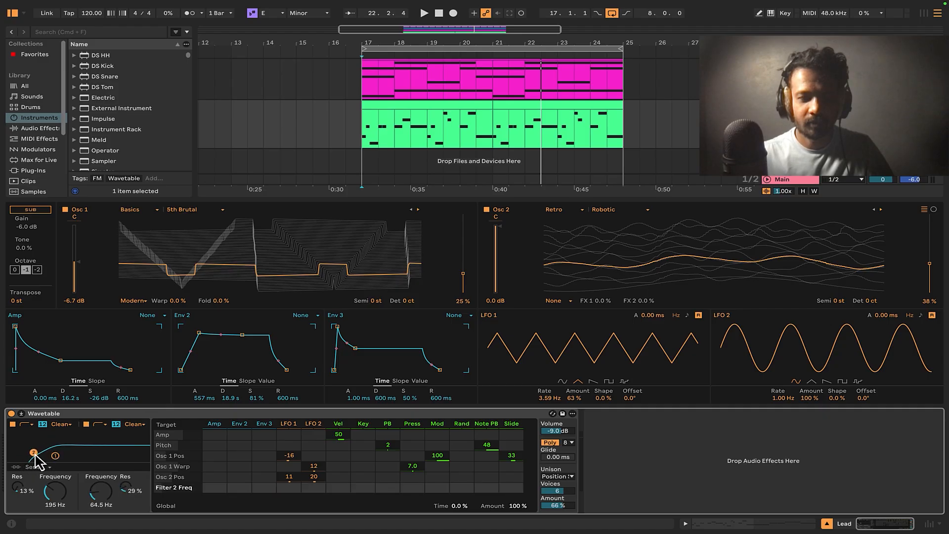
{"action": "left_click", "coordinate": [98, 425]}
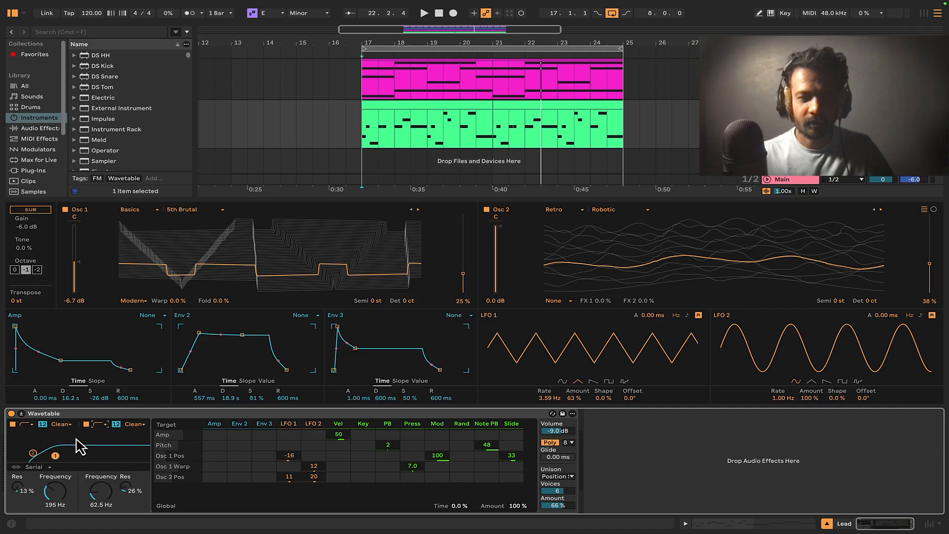
{"action": "left_click_drag", "start_coordinate": [55, 457], "coordinate": [58, 457]}
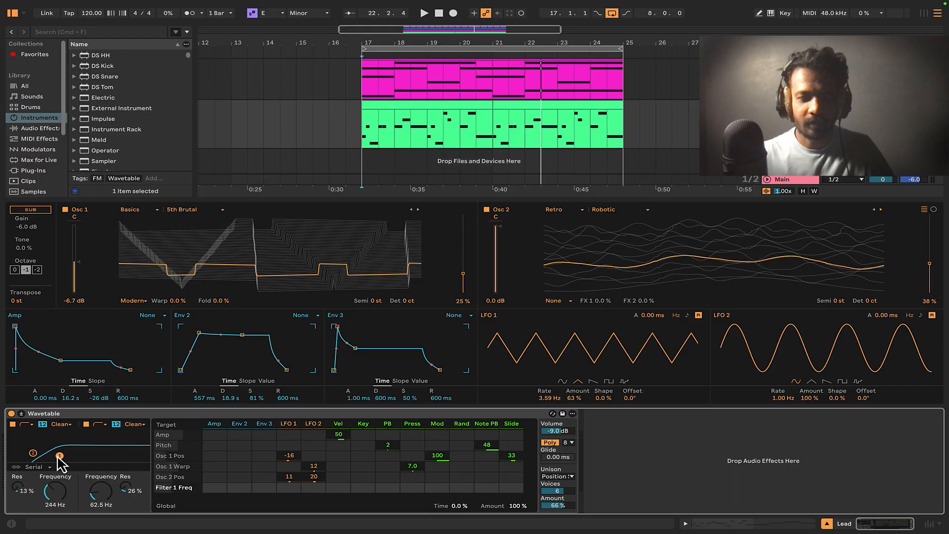
Switch Filter 2 to a low-pass shape and set the filter routing to Split.
{"action": "left_click", "coordinate": [99, 426]}
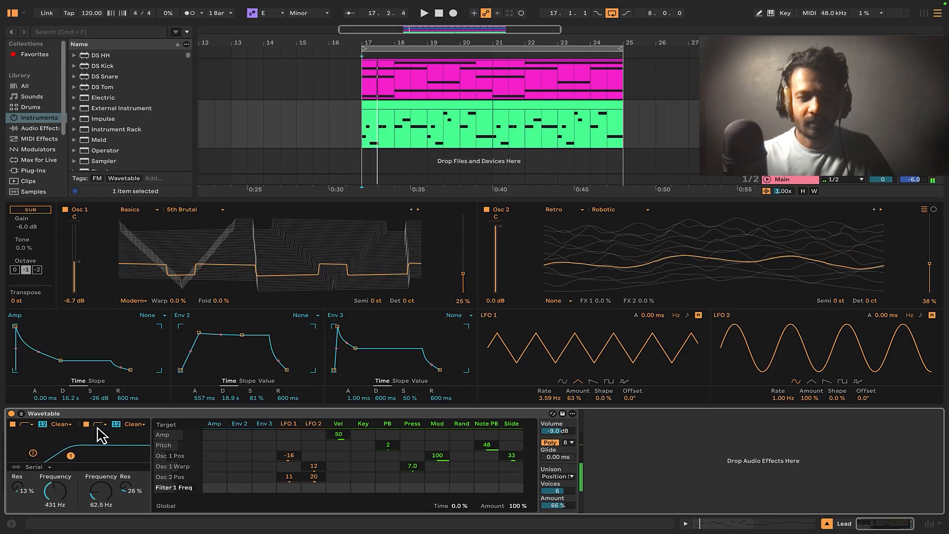
{"action": "left_click", "coordinate": [100, 433]}
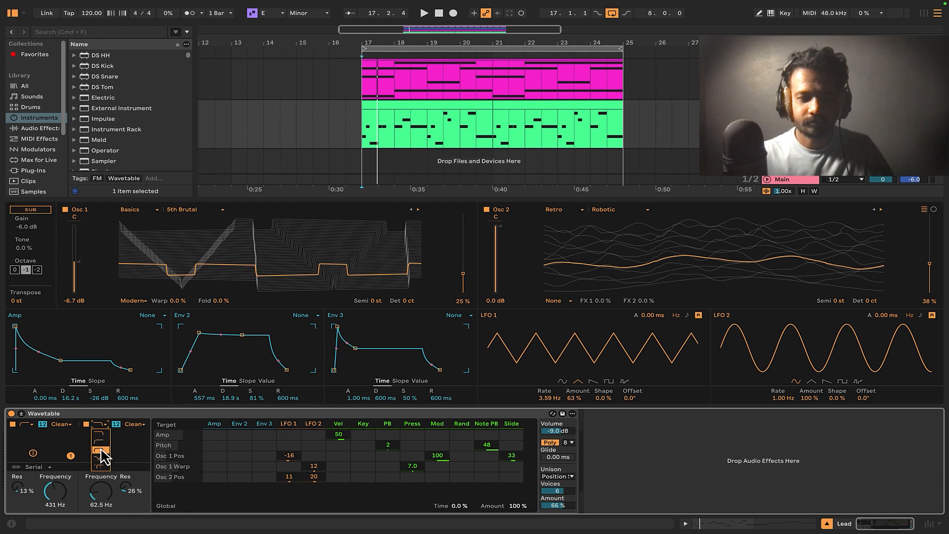
{"action": "left_click", "coordinate": [33, 469]}
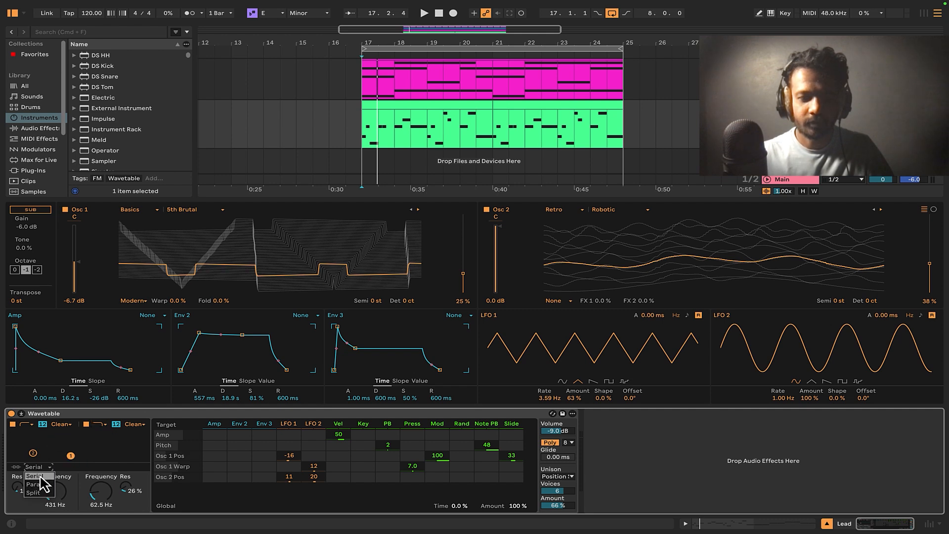
{"action": "left_click", "coordinate": [43, 493]}
During playback, make Filter 2 a band-pass at 762 Hz with 44% resonance and set Filter 1 to 591 Hz with 31%.
{"action": "key", "text": "space"}
{"action": "mouse_move", "coordinate": [69, 459]}
{"action": "left_mouse_down"}
{"action": "mouse_move", "coordinate": [57, 449]}
{"action": "mouse_move", "coordinate": [86, 458]}
{"action": "left_mouse_up"}
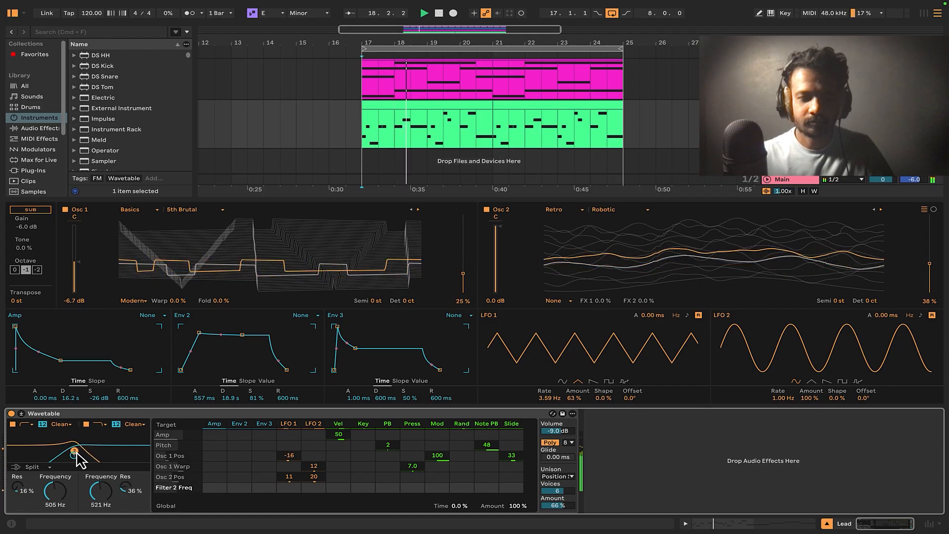
{"action": "left_click", "coordinate": [101, 425]}
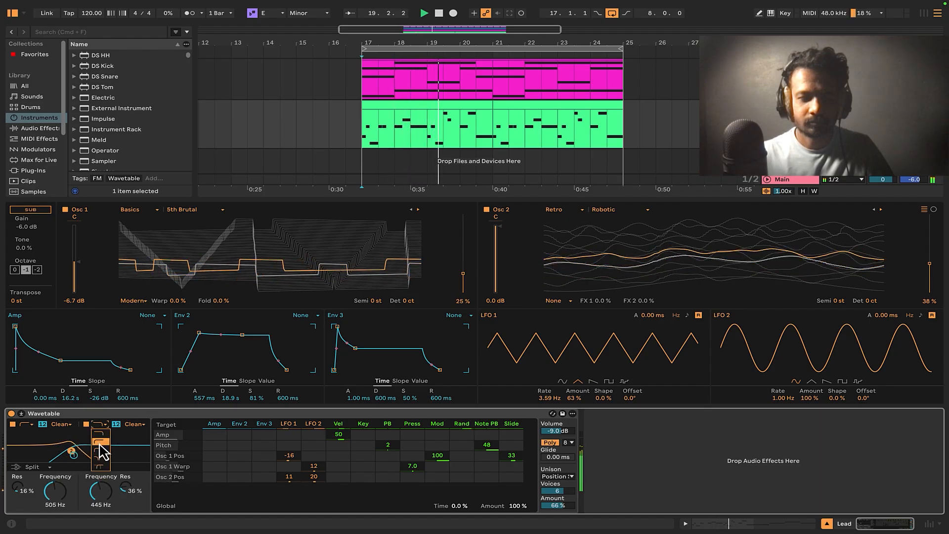
{"action": "left_click", "coordinate": [97, 447]}
{"action": "mouse_move", "coordinate": [70, 453]}
{"action": "left_mouse_down"}
{"action": "mouse_move", "coordinate": [118, 452]}
{"action": "mouse_move", "coordinate": [69, 461]}
{"action": "mouse_move", "coordinate": [84, 465]}
{"action": "left_mouse_up"}
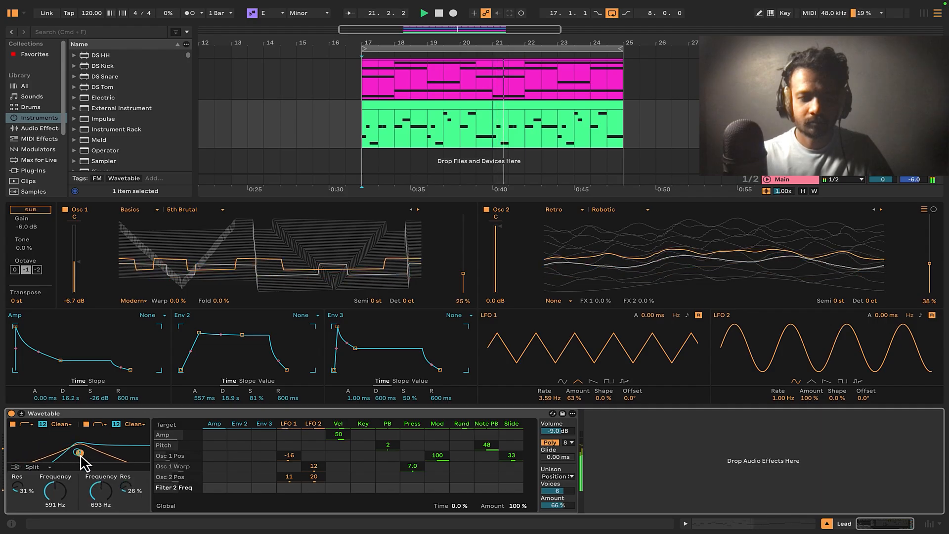
With Osc 1 switched off, set Filter 1 to 1.63 kHz and make Filter 2 a high-pass at 314 Hz with 34% resonance.
{"action": "left_click", "coordinate": [65, 209]}
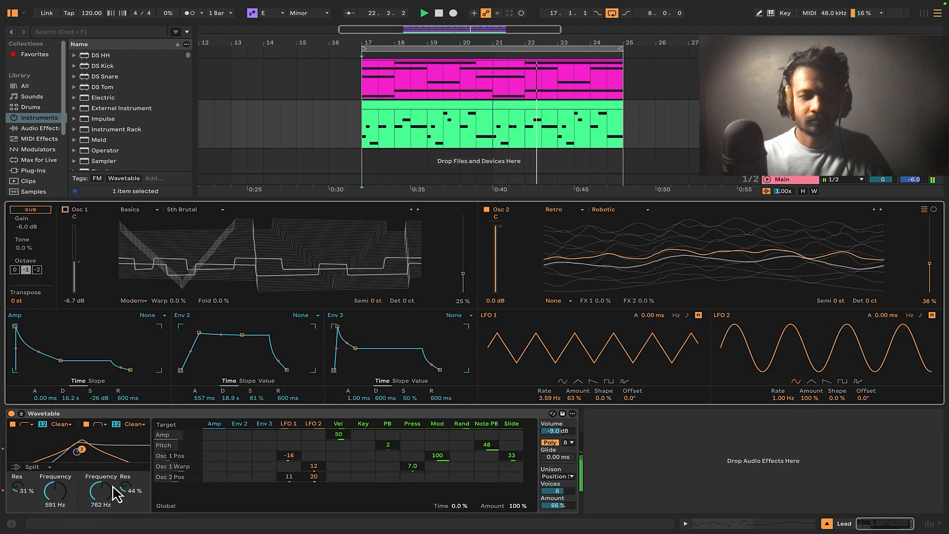
{"action": "mouse_move", "coordinate": [77, 453]}
{"action": "left_mouse_down"}
{"action": "mouse_move", "coordinate": [95, 453]}
{"action": "mouse_move", "coordinate": [63, 449]}
{"action": "mouse_move", "coordinate": [76, 452]}
{"action": "left_mouse_up"}
{"action": "left_click", "coordinate": [99, 424]}
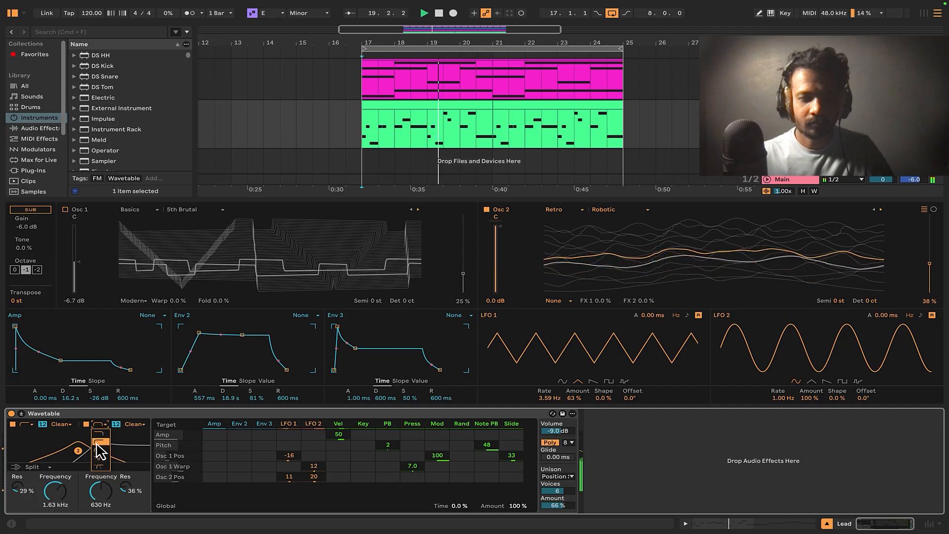
{"action": "mouse_move", "coordinate": [78, 451]}
{"action": "left_mouse_down"}
{"action": "mouse_move", "coordinate": [71, 452]}
{"action": "mouse_move", "coordinate": [108, 461]}
{"action": "mouse_move", "coordinate": [78, 450]}
{"action": "left_mouse_up"}
{"action": "left_click", "coordinate": [101, 425]}
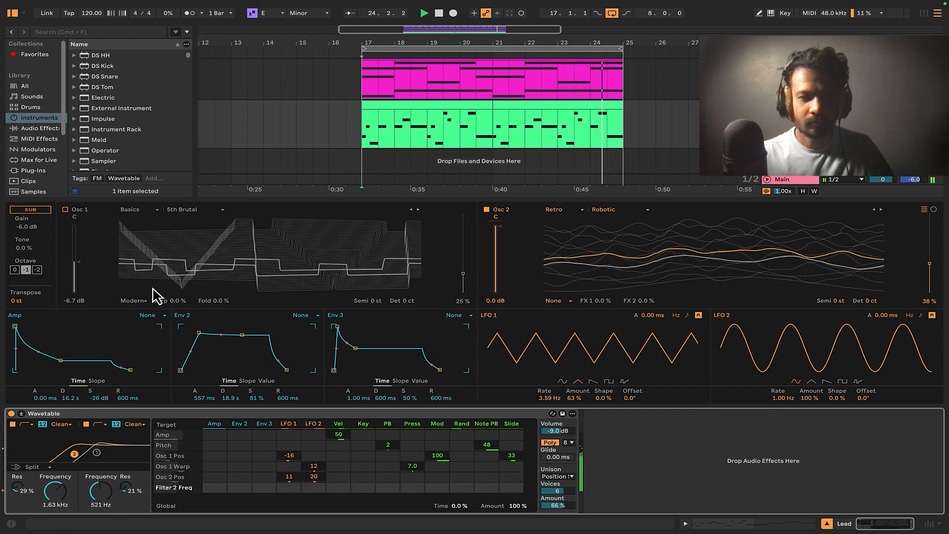
{"action": "left_click_drag", "start_coordinate": [82, 459], "coordinate": [65, 454]}
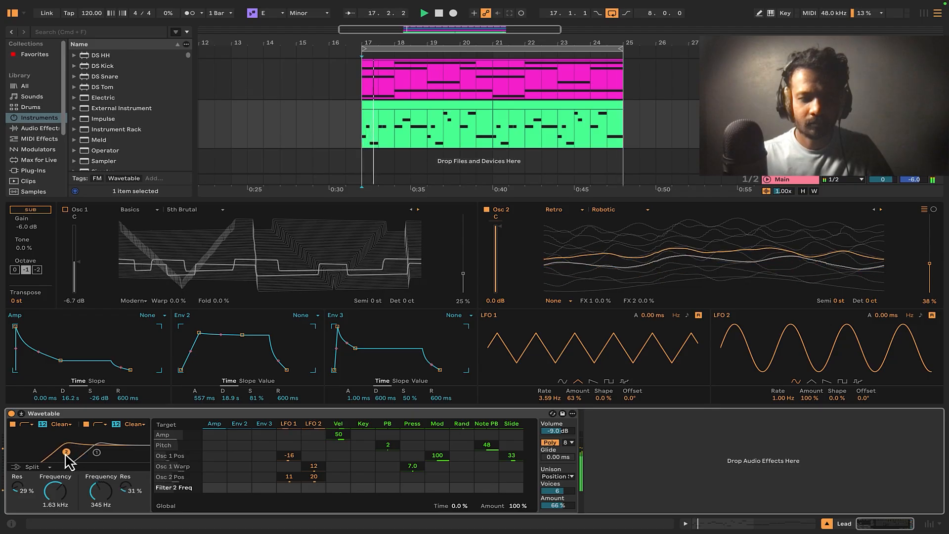
Re-enable Osc 1 and retune Filter 1 to 630 Hz with 31% resonance and Filter 2 to 404 Hz with 18%.
{"action": "left_click", "coordinate": [67, 227]}
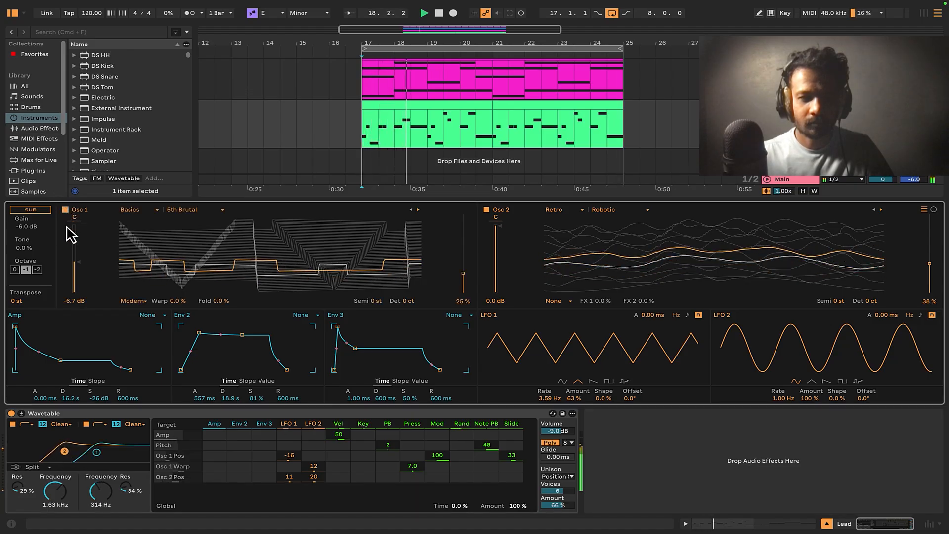
{"action": "mouse_move", "coordinate": [96, 453]}
{"action": "left_mouse_down"}
{"action": "mouse_move", "coordinate": [74, 463]}
{"action": "mouse_move", "coordinate": [95, 458]}
{"action": "mouse_move", "coordinate": [83, 459]}
{"action": "left_mouse_up"}
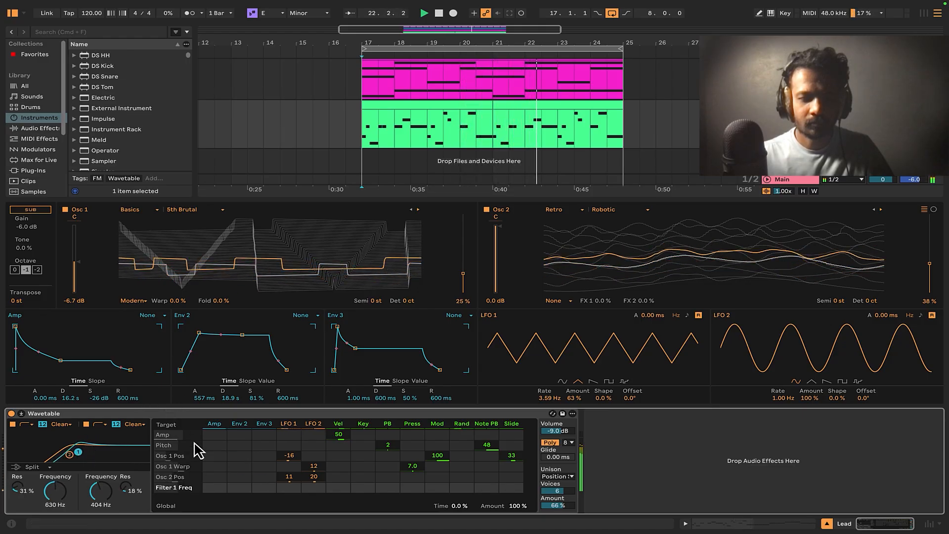
Modulate Filter 1 Freq with Env 2 at -42 and clear its Amp envelope modulation.
{"action": "left_click_drag", "start_coordinate": [215, 487], "coordinate": [216, 492]}
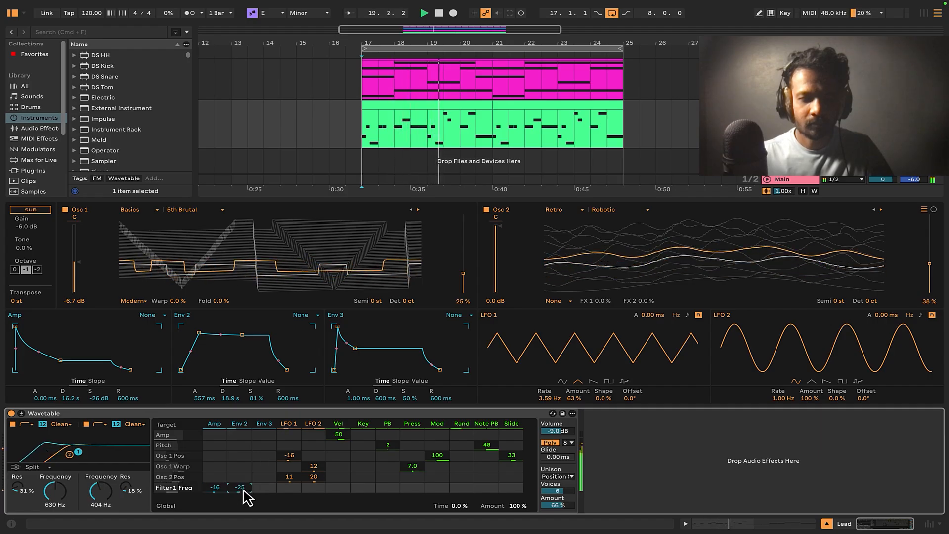
{"action": "double_click", "coordinate": [223, 490]}
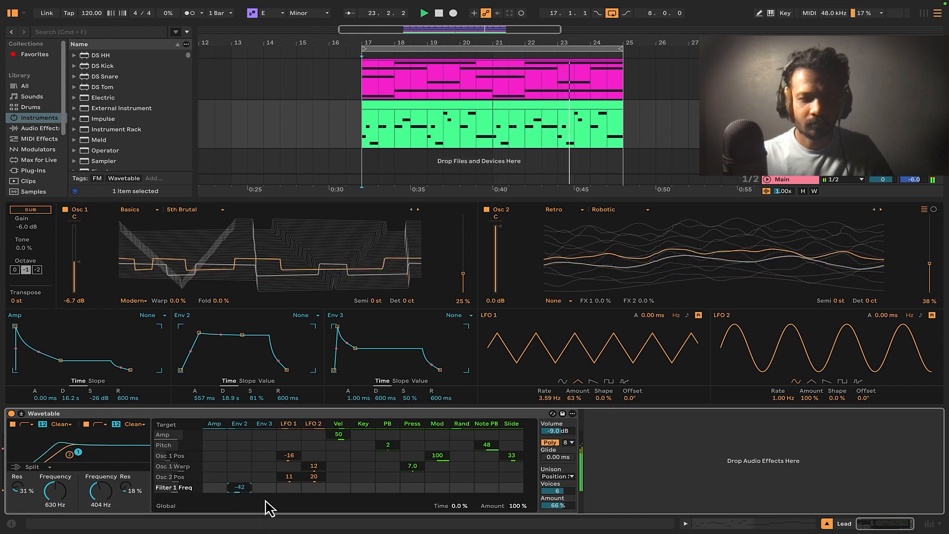
Modulate Filter 2 Freq with Env 3 at 36 and reshape Env 2 to 3.23 s attack, 20.0 s decay and 100% sustain.
{"action": "left_click", "coordinate": [69, 455]}
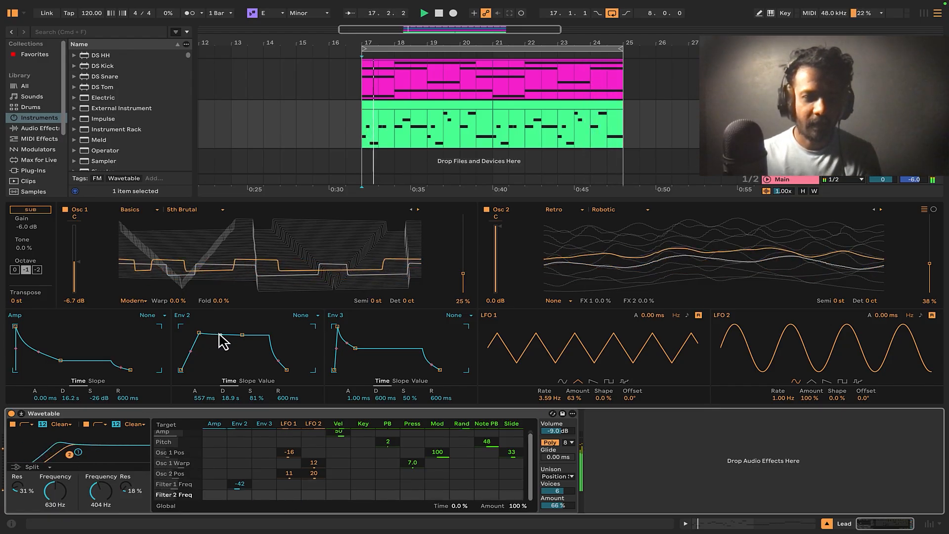
{"action": "left_click_drag", "start_coordinate": [265, 495], "coordinate": [266, 466]}
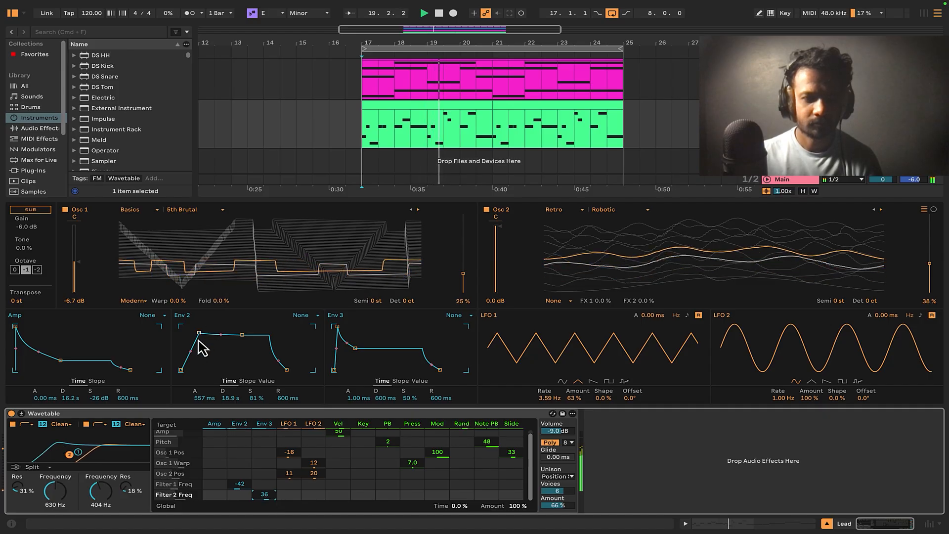
{"action": "mouse_move", "coordinate": [198, 340]}
{"action": "left_mouse_down"}
{"action": "mouse_move", "coordinate": [250, 346]}
{"action": "mouse_move", "coordinate": [249, 359]}
{"action": "mouse_move", "coordinate": [249, 328]}
{"action": "mouse_move", "coordinate": [208, 348]}
{"action": "left_mouse_up"}
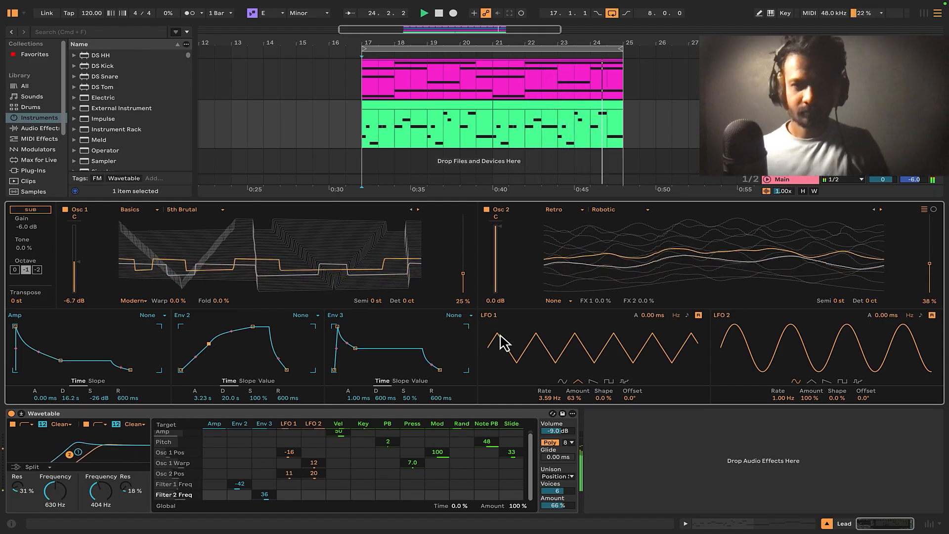
Find the default Wavetable instrument in the browser and add it as a new track below the Lead track.
{"action": "scroll", "coordinate": [151, 156], "scroll_direction": "down", "scroll_amount": 10}
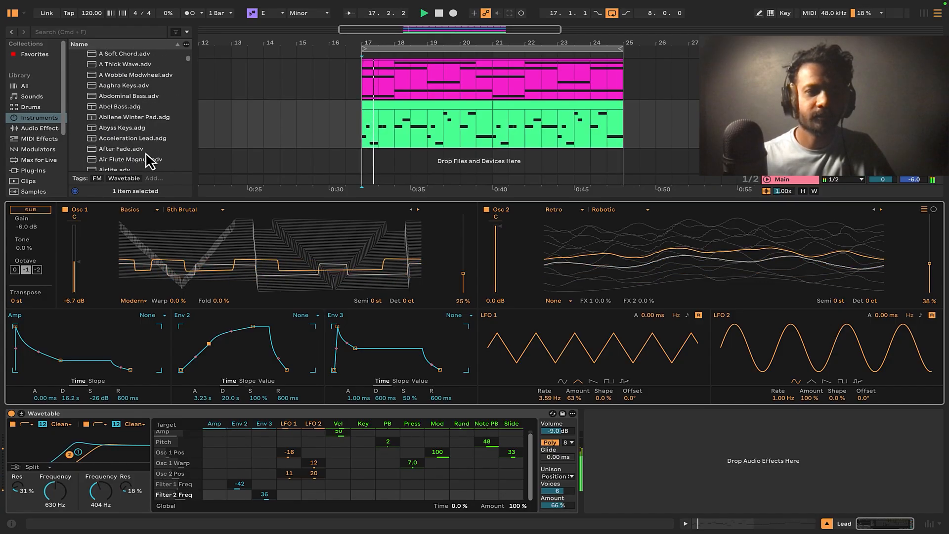
{"action": "scroll", "coordinate": [147, 160], "scroll_direction": "up", "scroll_amount": 10}
{"action": "scroll", "coordinate": [149, 159], "scroll_direction": "down", "scroll_amount": 3}
{"action": "left_click", "coordinate": [133, 150]}
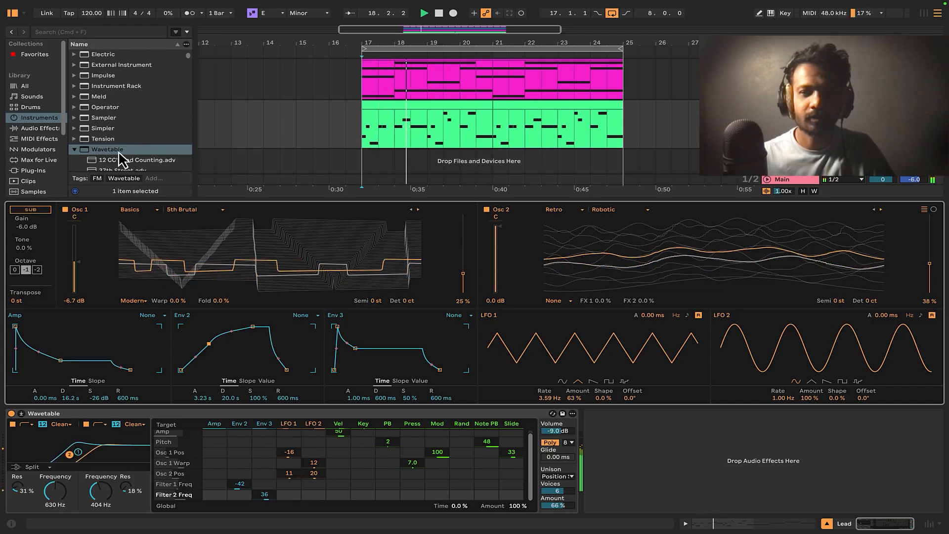
{"action": "left_click_drag", "start_coordinate": [114, 152], "coordinate": [688, 164]}
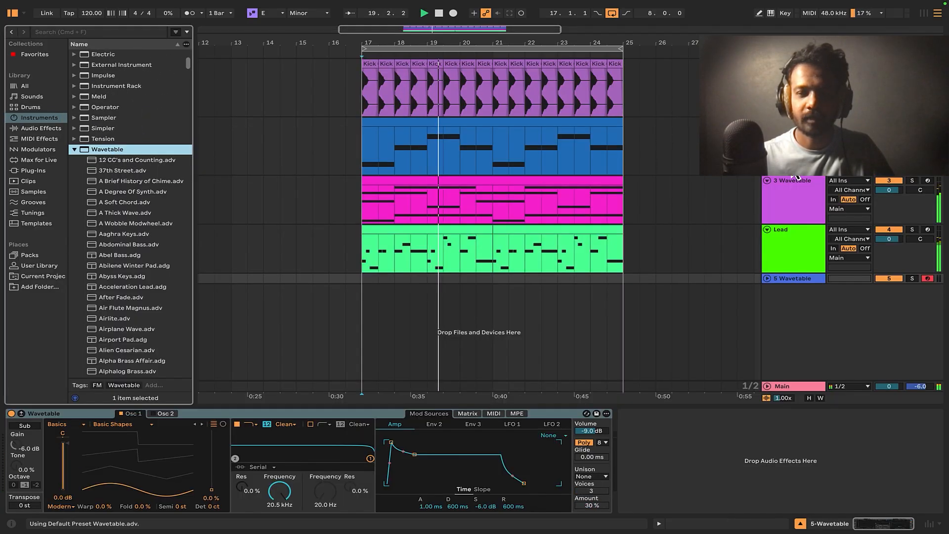
Copy the first four-bar Lead clip onto the new Wavetable track and play the loop from bar 17 with that track soloed.
{"action": "left_click", "coordinate": [480, 239]}
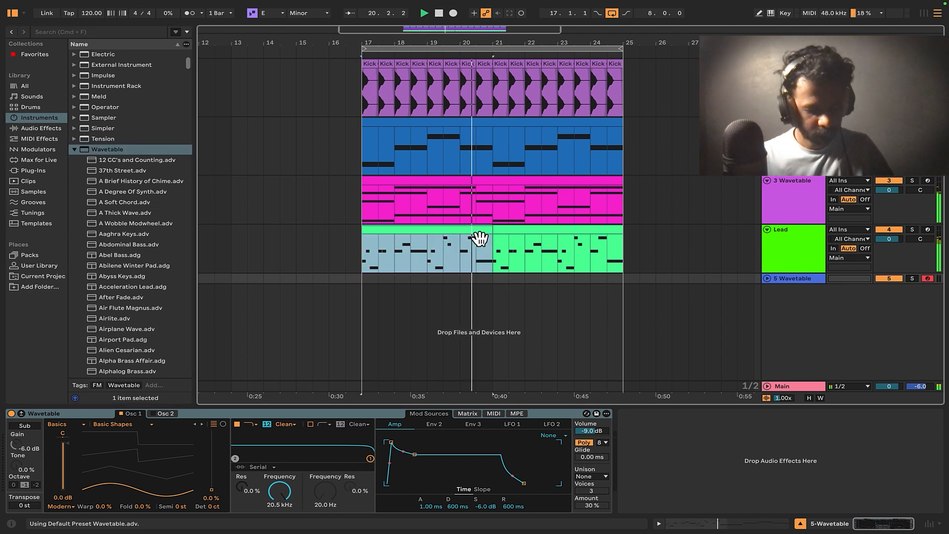
{"action": "left_click_drag", "start_coordinate": [480, 238], "coordinate": [485, 286]}
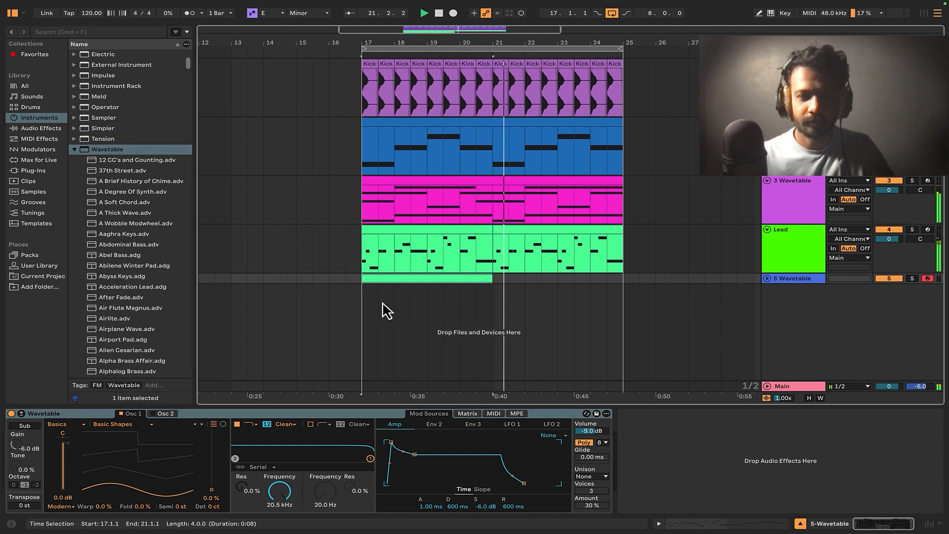
{"action": "left_click", "coordinate": [365, 296]}
{"action": "key", "text": "space"}
{"action": "key", "text": "space"}
{"action": "key", "text": "space"}
{"action": "left_click", "coordinate": [913, 278]}
{"action": "key", "text": "space"}
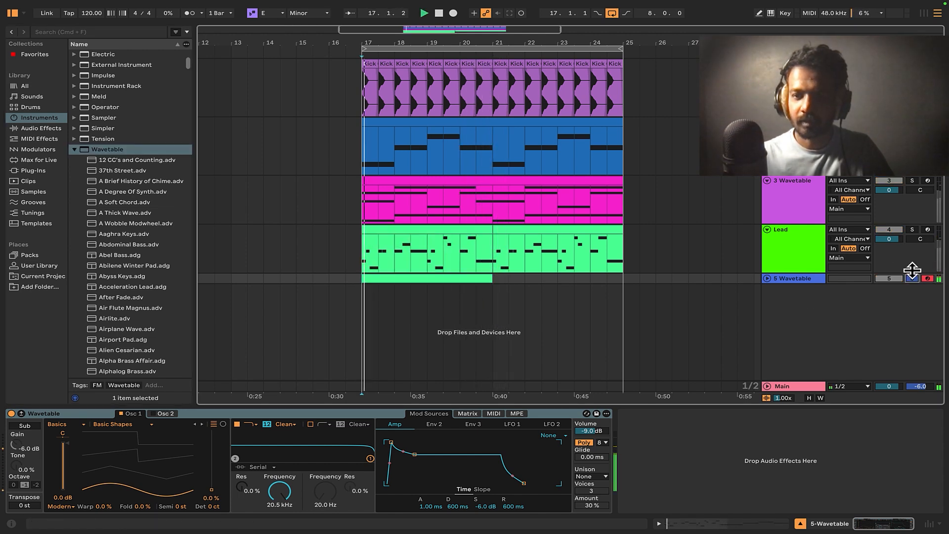
Solo the Lead track and delete the Wavetable track below it.
{"action": "left_click", "coordinate": [912, 241]}
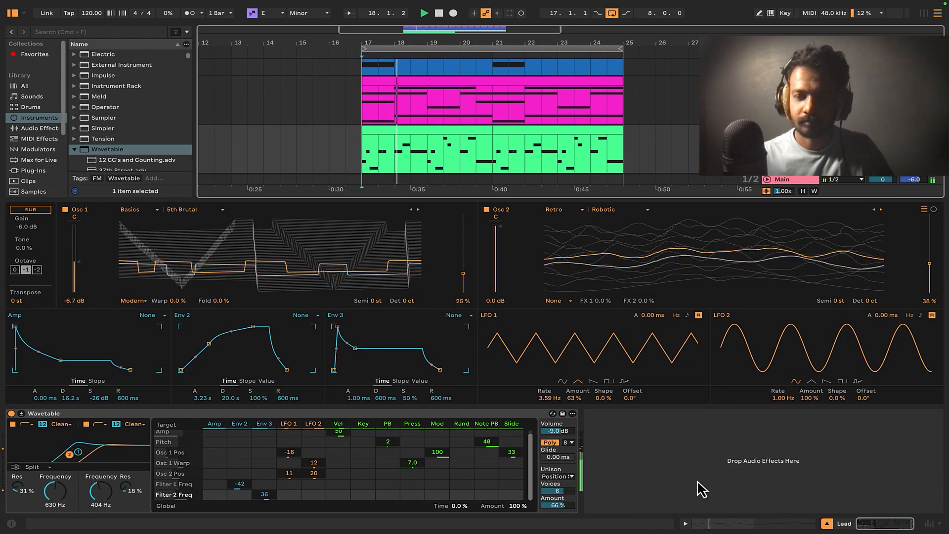
{"action": "left_click", "coordinate": [826, 525]}
{"action": "left_click", "coordinate": [787, 281]}
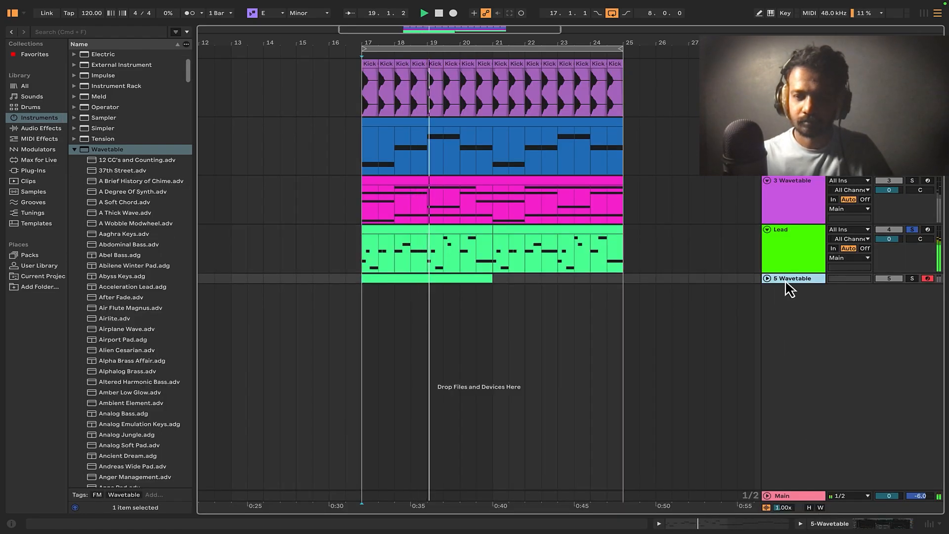
{"action": "key", "text": "Delete"}
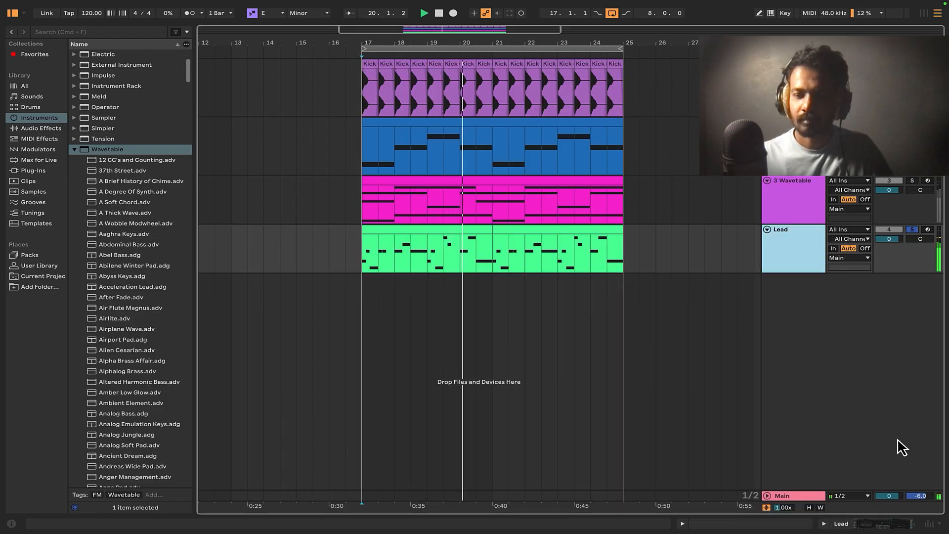
Retune the Lead's Filter 1 to 222 Hz with 21% resonance and Filter 2 to 73.2 Hz with 42%.
{"action": "left_click", "coordinate": [895, 527]}
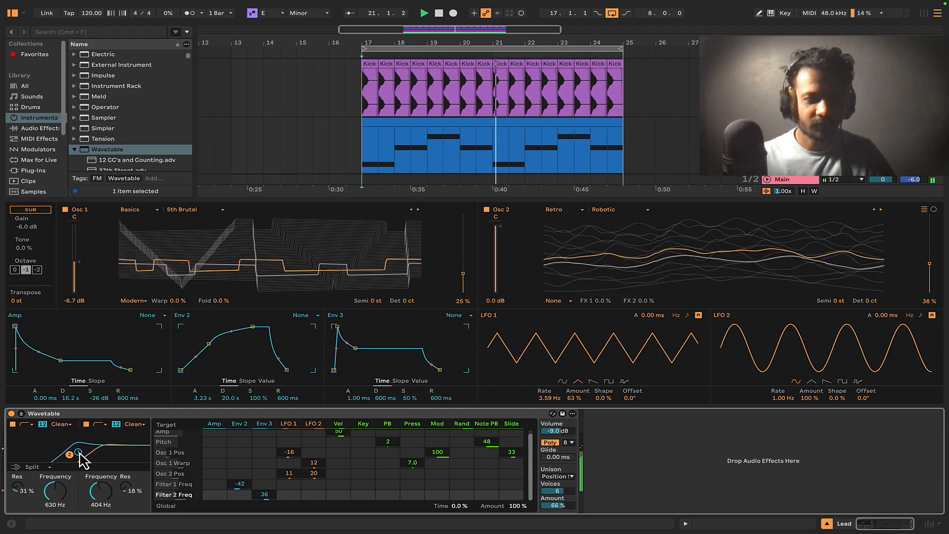
{"action": "left_click_drag", "start_coordinate": [74, 454], "coordinate": [53, 463]}
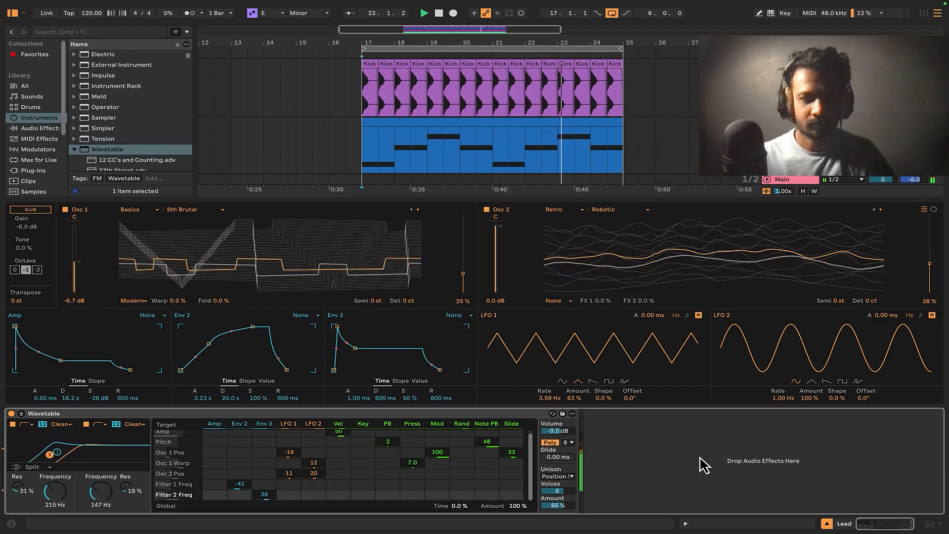
{"action": "mouse_move", "coordinate": [54, 455]}
{"action": "left_mouse_down"}
{"action": "mouse_move", "coordinate": [47, 445]}
{"action": "mouse_move", "coordinate": [38, 454]}
{"action": "left_mouse_up"}
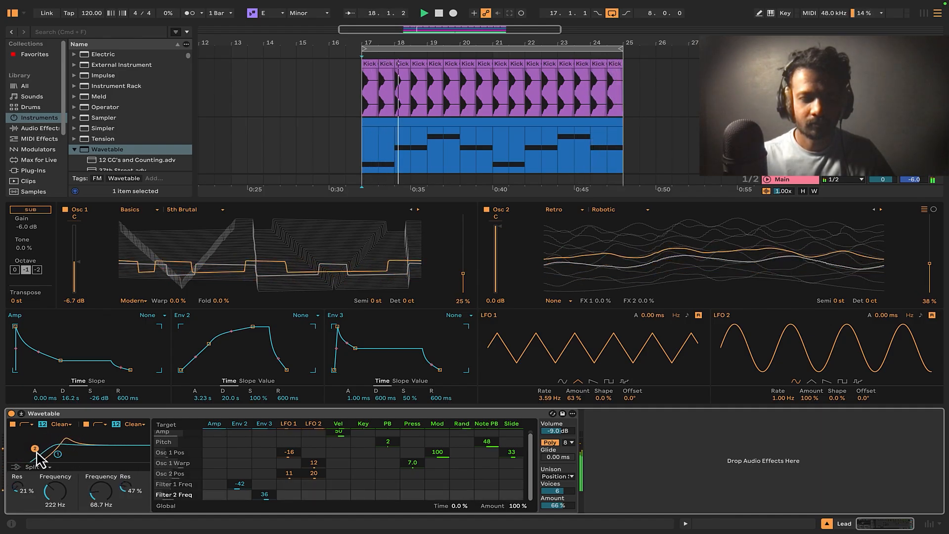
{"action": "left_click", "coordinate": [827, 524]}
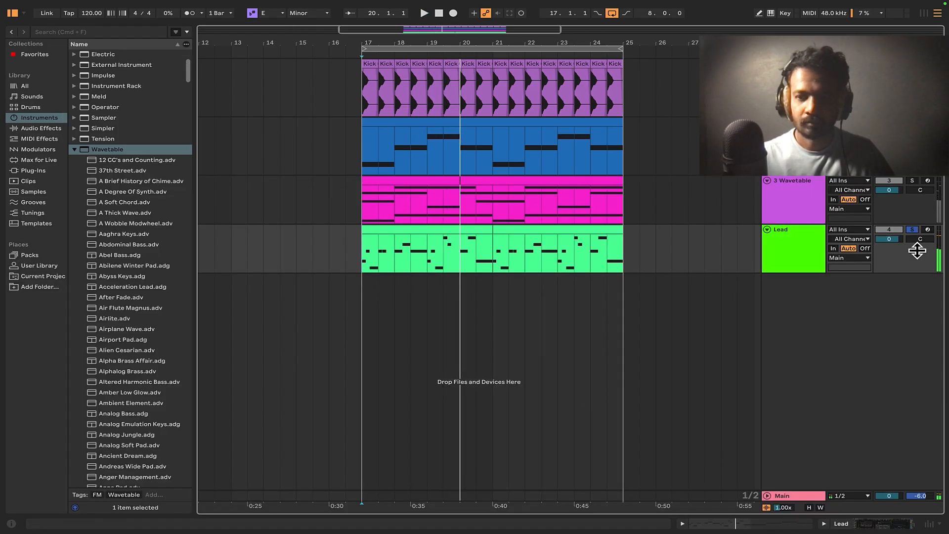
Collapse the Wavetable preset list, then play the loop and unsolo the Lead track.
{"action": "left_click", "coordinate": [74, 150]}
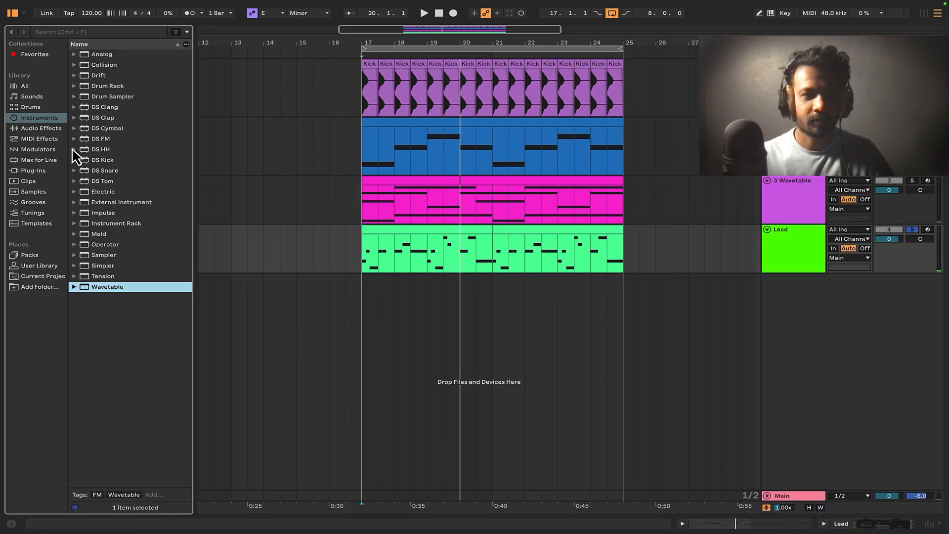
{"action": "key", "text": "space"}
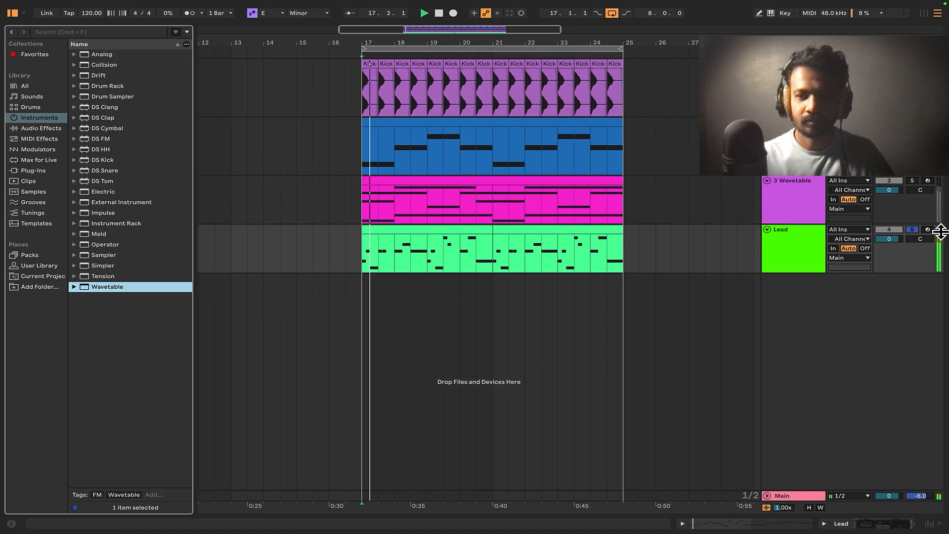
{"action": "left_click", "coordinate": [913, 231]}
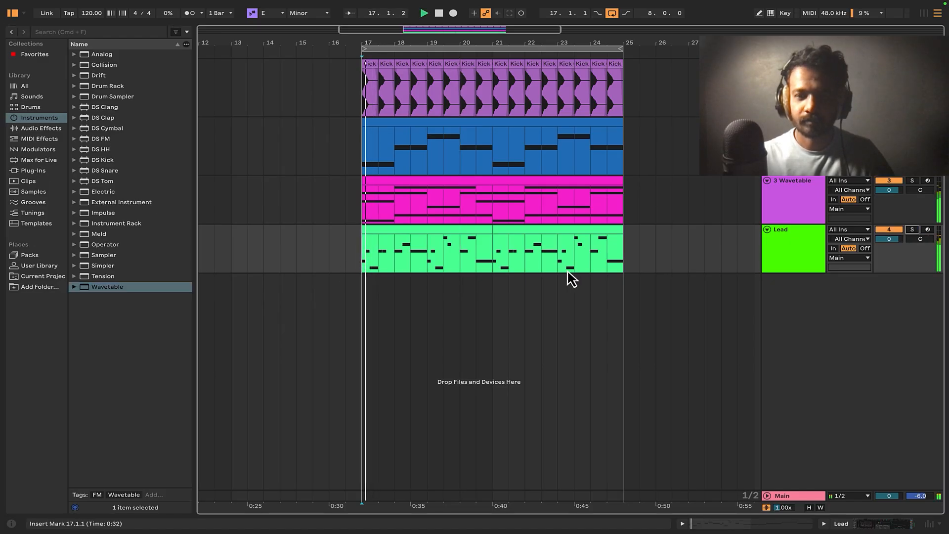
Rename the third track, the Wavetable track above Lead, as Pad.
{"action": "left_click", "coordinate": [816, 213]}
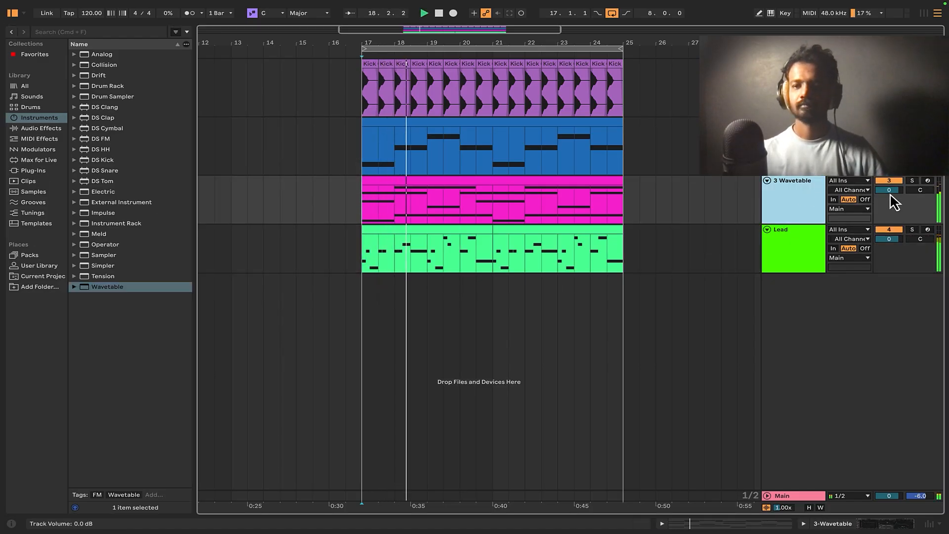
{"action": "right_click", "coordinate": [809, 192]}
{"action": "left_click", "coordinate": [770, 242]}
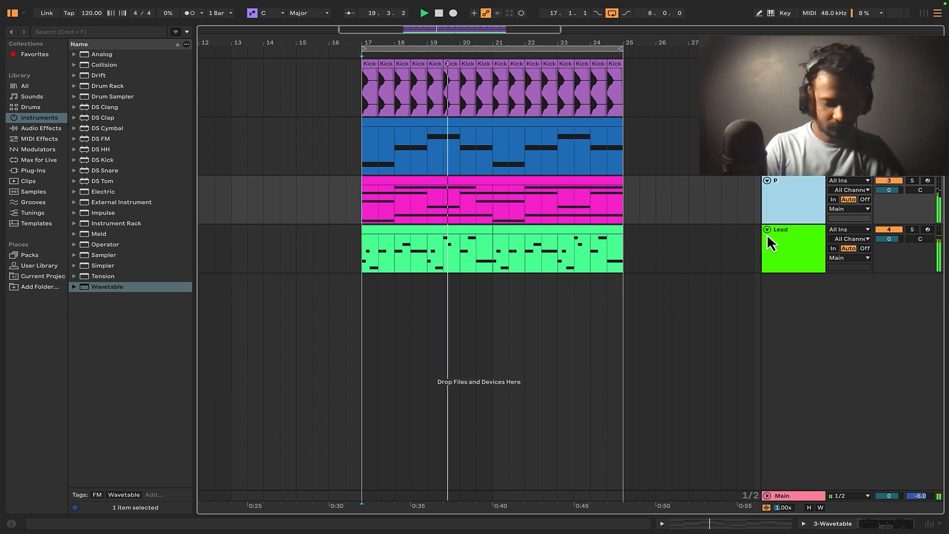
{"action": "type", "text": "Pad"}
{"action": "key", "text": "Return"}
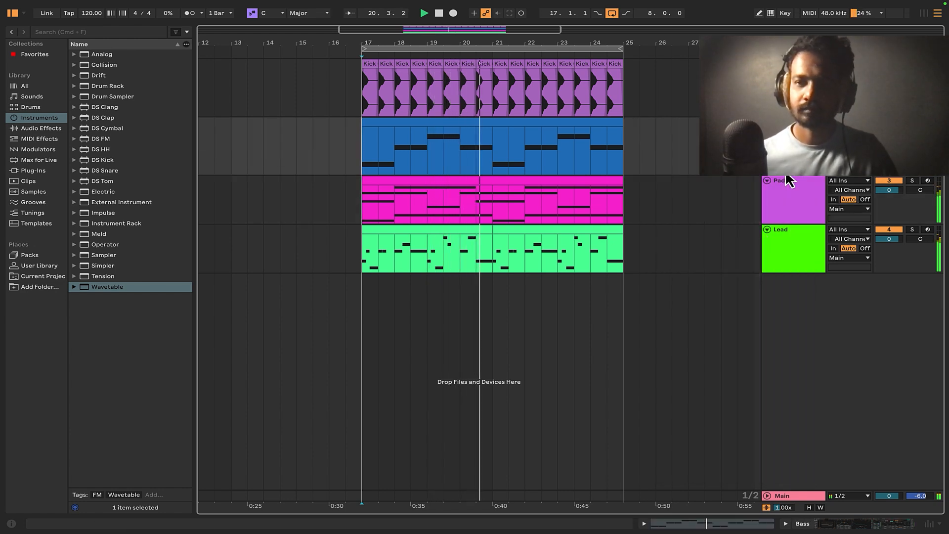
{"action": "left_click", "coordinate": [790, 198]}
{"action": "left_click", "coordinate": [738, 257]}
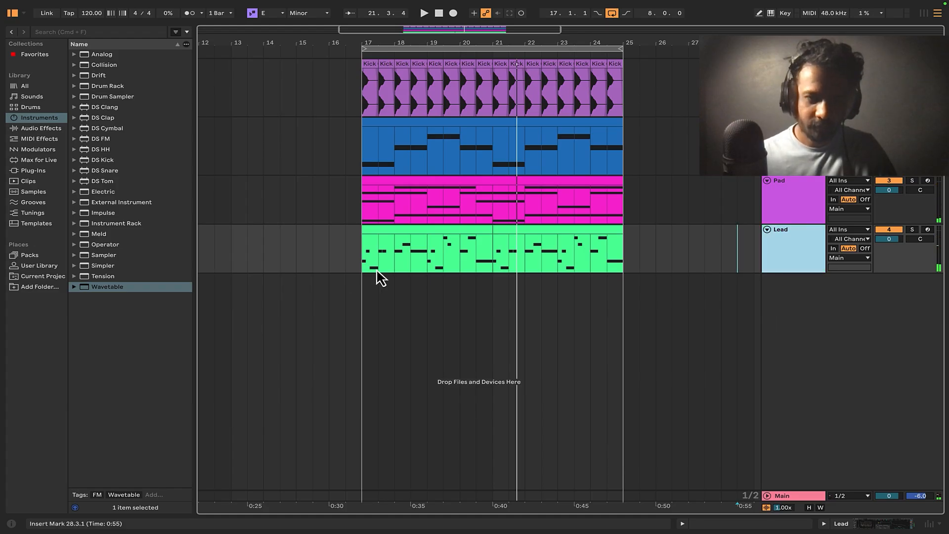
Add the default Wavetable instrument as a new track below Lead and unfold that track.
{"action": "left_click_drag", "start_coordinate": [361, 271], "coordinate": [634, 146]}
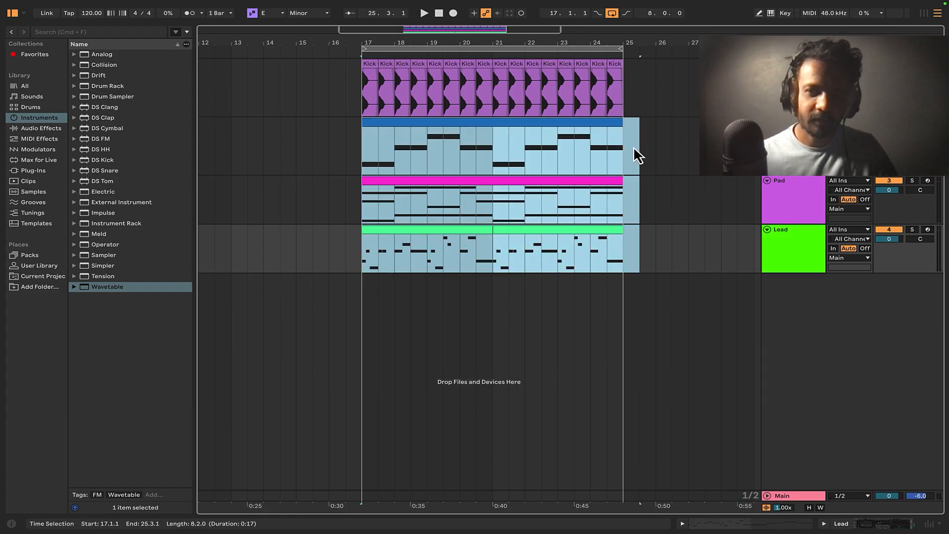
{"action": "left_click", "coordinate": [364, 269]}
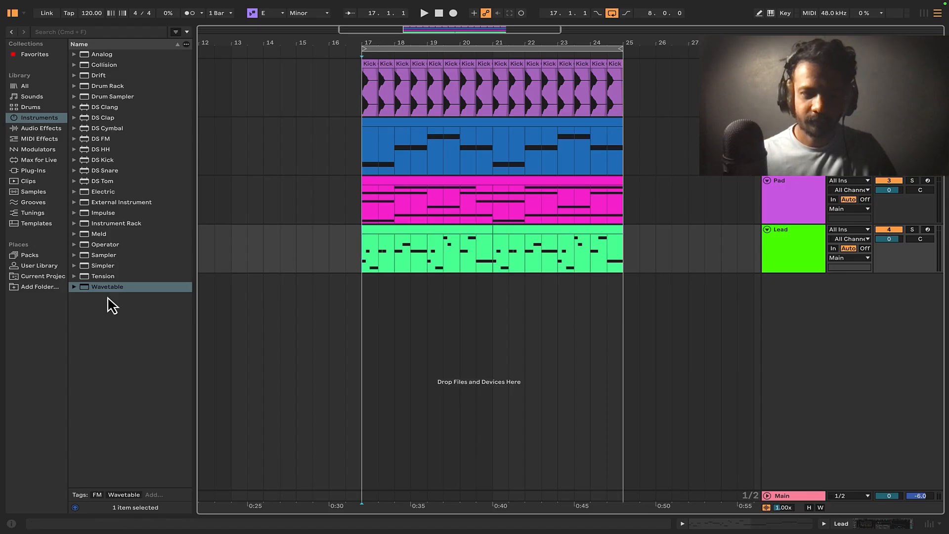
{"action": "left_click_drag", "start_coordinate": [107, 287], "coordinate": [222, 311]}
{"action": "left_click_drag", "start_coordinate": [467, 335], "coordinate": [468, 333]}
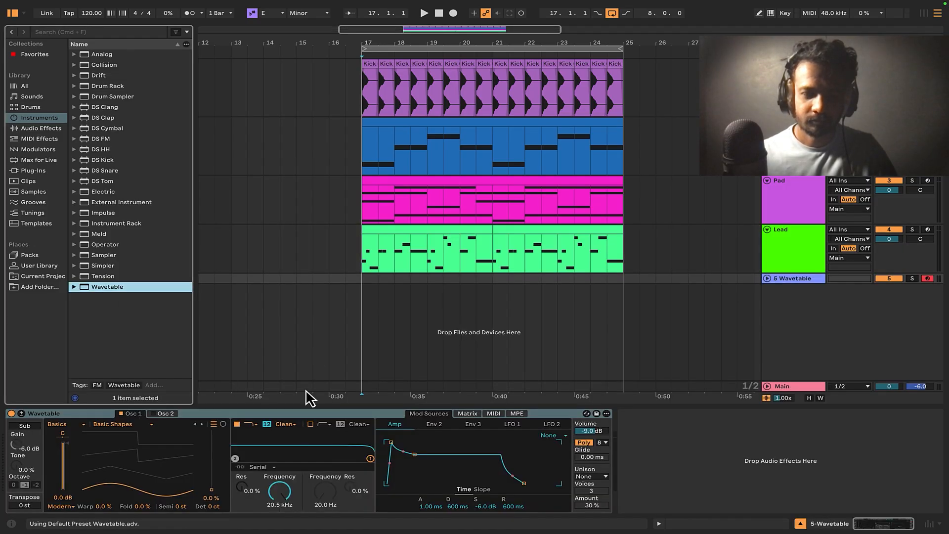
{"action": "left_click", "coordinate": [74, 287]}
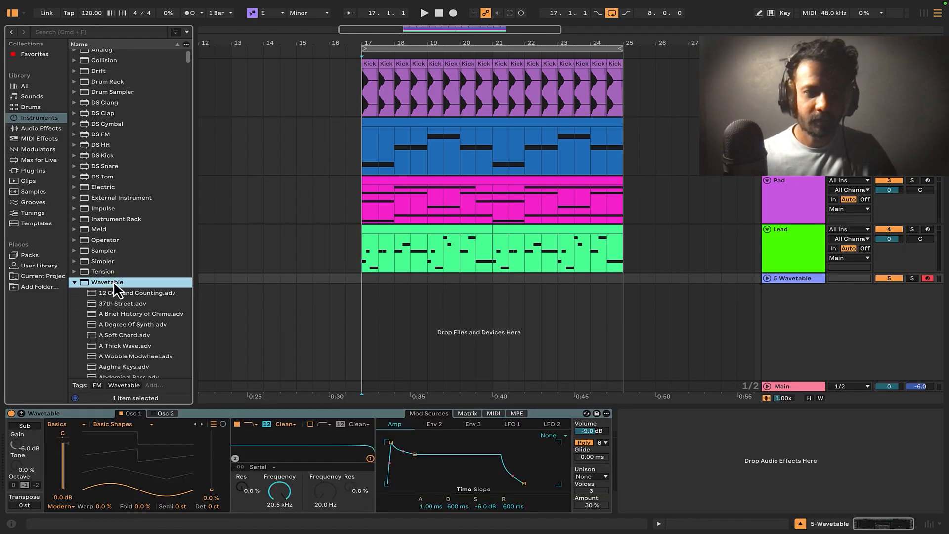
{"action": "scroll", "coordinate": [114, 283], "scroll_direction": "down", "scroll_amount": 5}
{"action": "scroll", "coordinate": [99, 286], "scroll_direction": "up", "scroll_amount": 5}
{"action": "left_click", "coordinate": [75, 287]}
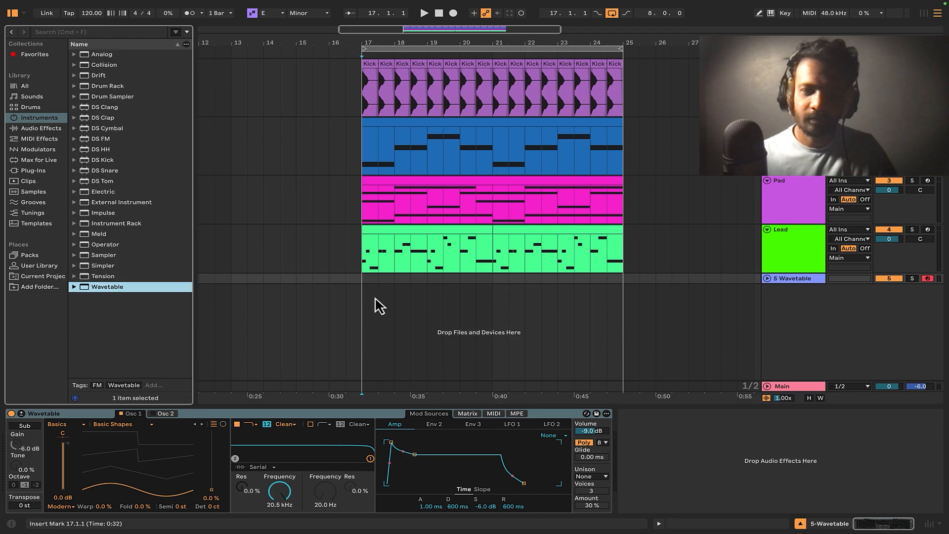
{"action": "left_click", "coordinate": [376, 299]}
{"action": "left_click", "coordinate": [768, 280]}
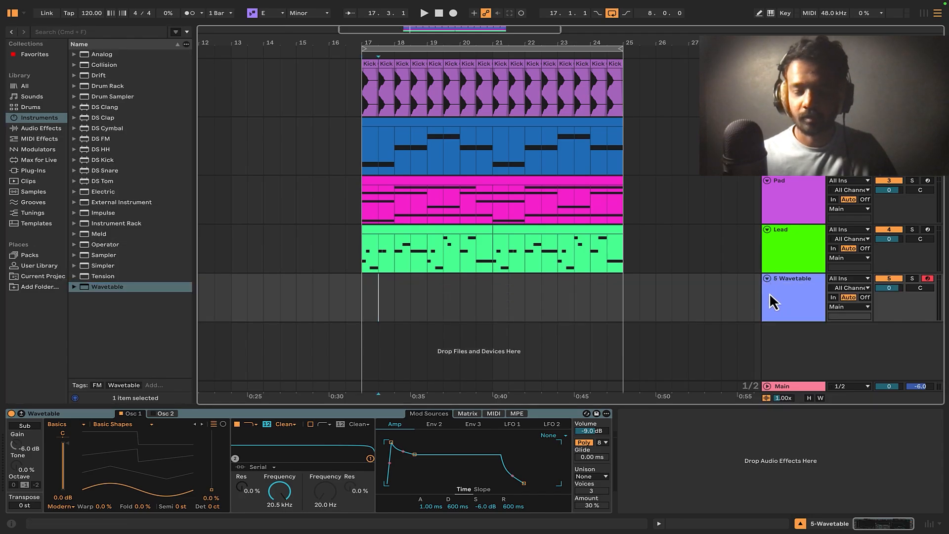
Copy both four-bar Lead clips onto the new Wavetable track at bar 17.
{"action": "left_click", "coordinate": [465, 239]}
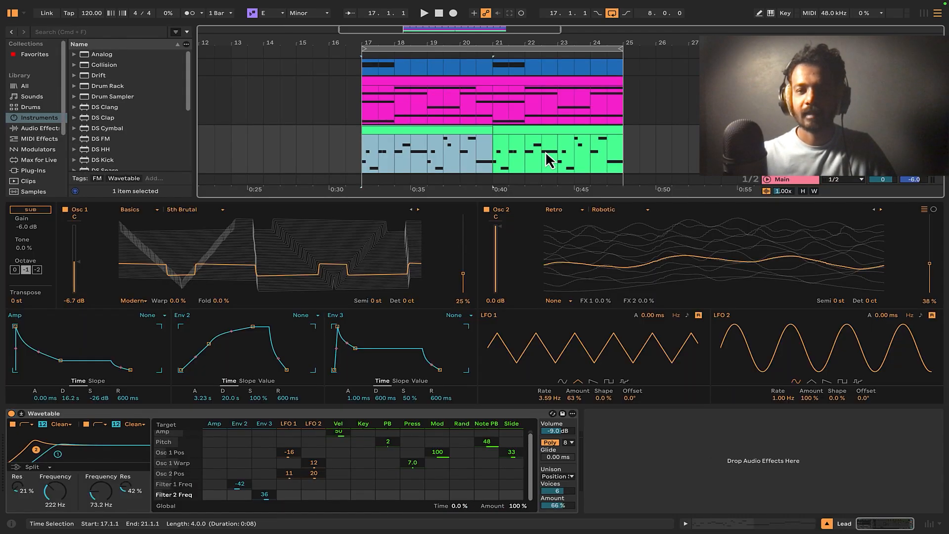
{"action": "left_click", "coordinate": [552, 134]}
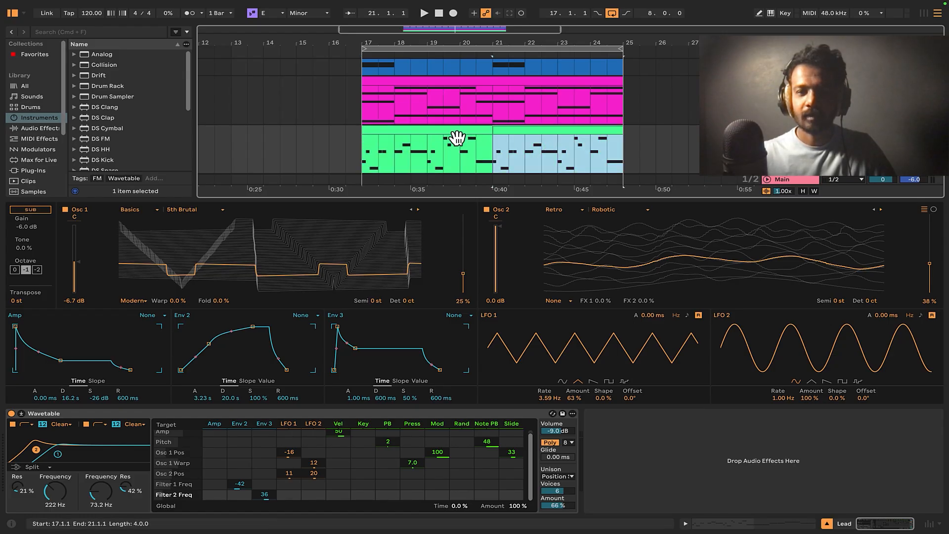
{"action": "left_click", "coordinate": [457, 134], "text": "shift"}
{"action": "left_click", "coordinate": [827, 524]}
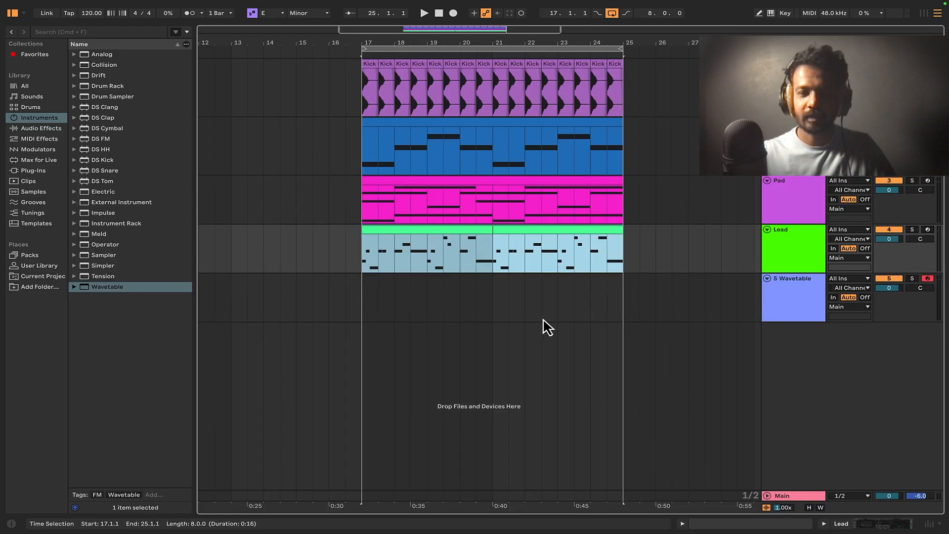
{"action": "left_click_drag", "start_coordinate": [447, 233], "coordinate": [432, 290]}
{"action": "left_click", "coordinate": [789, 349]}
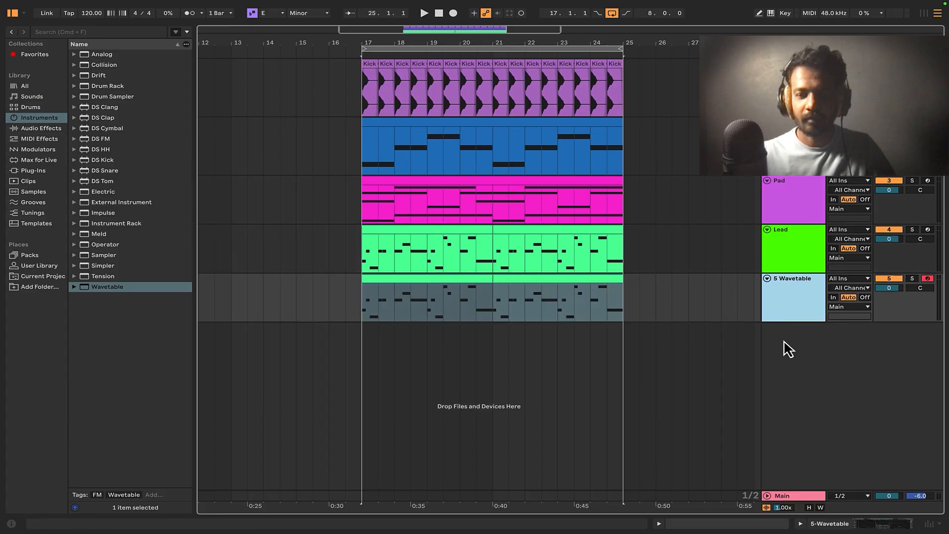
Shape the new Wavetable's decay/sustain: Amp 527 ms/-inf dB, Env 2 827 ms/14%, Env 3 558 ms/9.0%, in the expanded device view.
{"action": "left_click", "coordinate": [881, 523]}
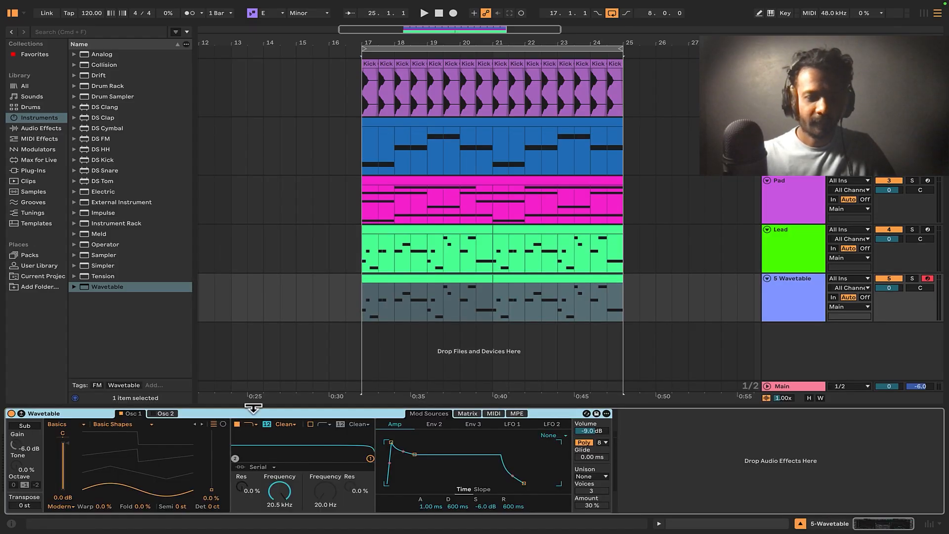
{"action": "left_click", "coordinate": [22, 413]}
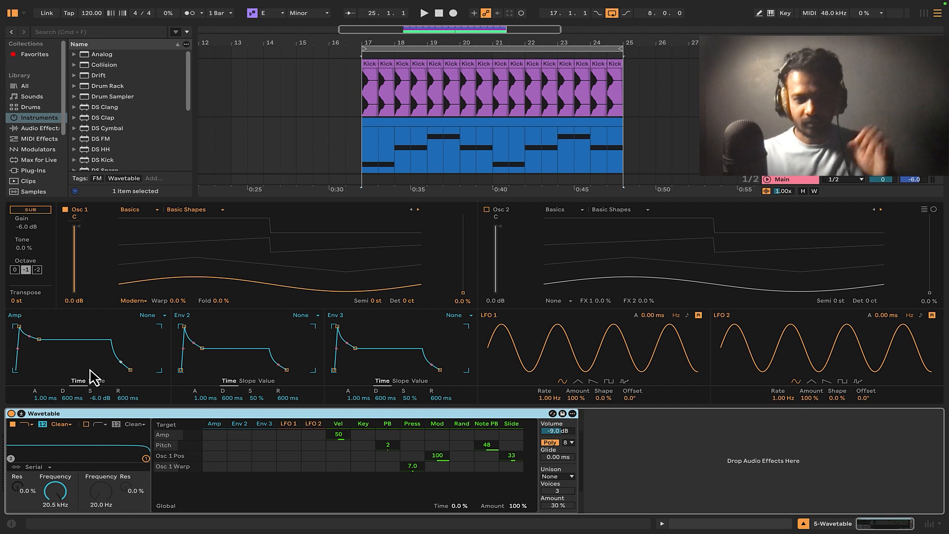
{"action": "left_click_drag", "start_coordinate": [39, 340], "coordinate": [38, 370]}
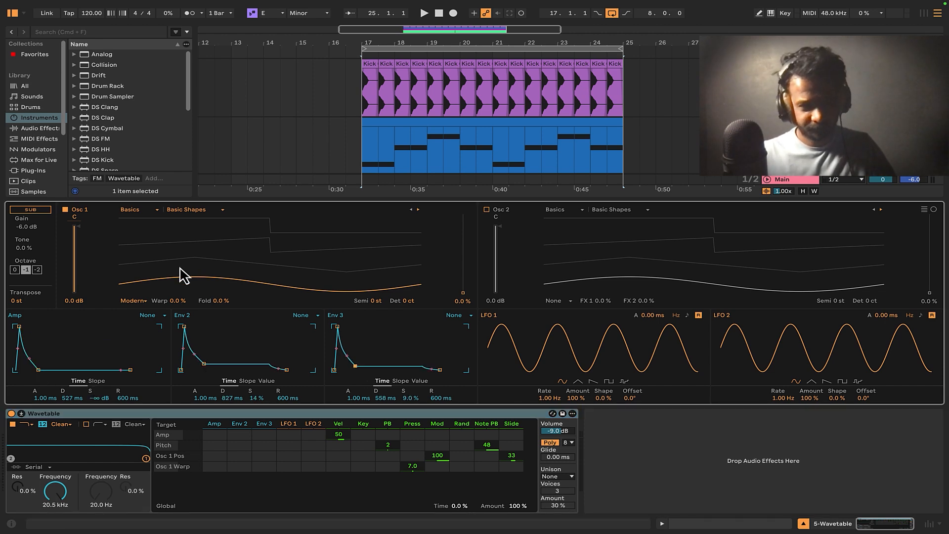
Play the start of the loop from bar 17 to audition the new Wavetable layer.
{"action": "scroll", "coordinate": [487, 147], "scroll_direction": "down", "scroll_amount": 5}
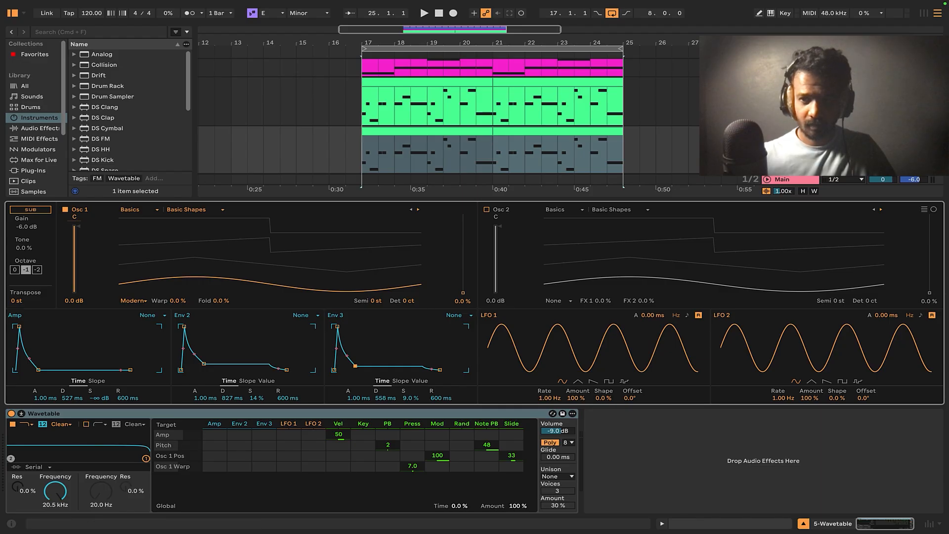
{"action": "left_click", "coordinate": [363, 110]}
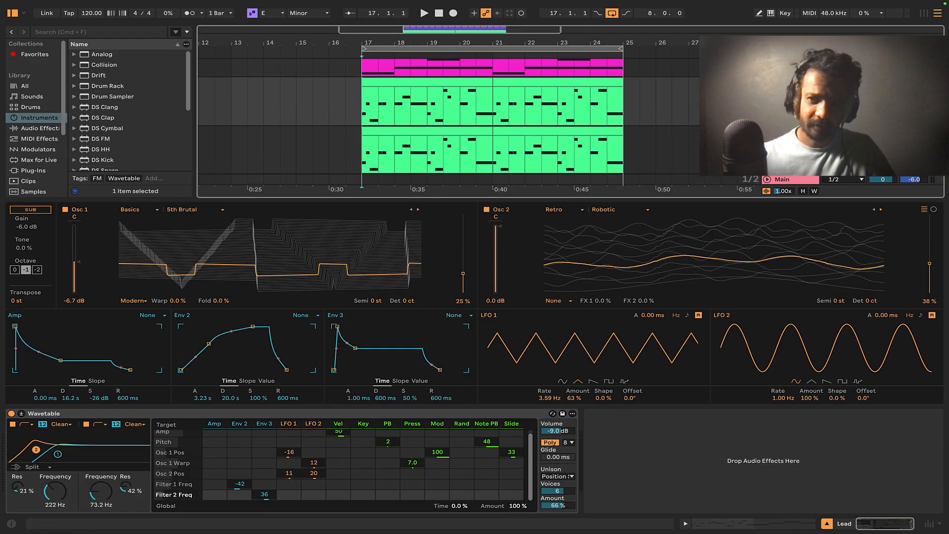
{"action": "key", "text": "space"}
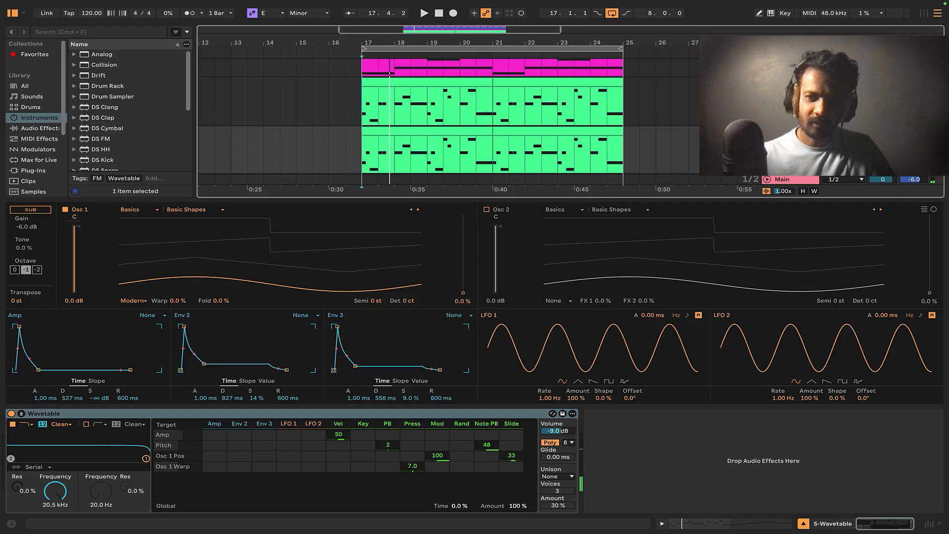
Delete the second four-bar clip, starting at bar 21, from the new Wavetable track.
{"action": "scroll", "coordinate": [650, 180], "scroll_direction": "down", "scroll_amount": 2}
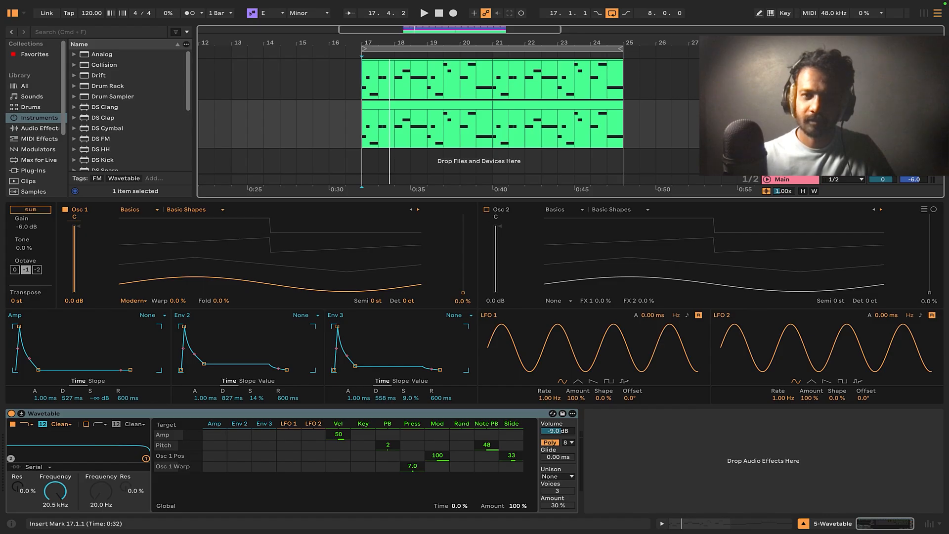
{"action": "left_click", "coordinate": [549, 115]}
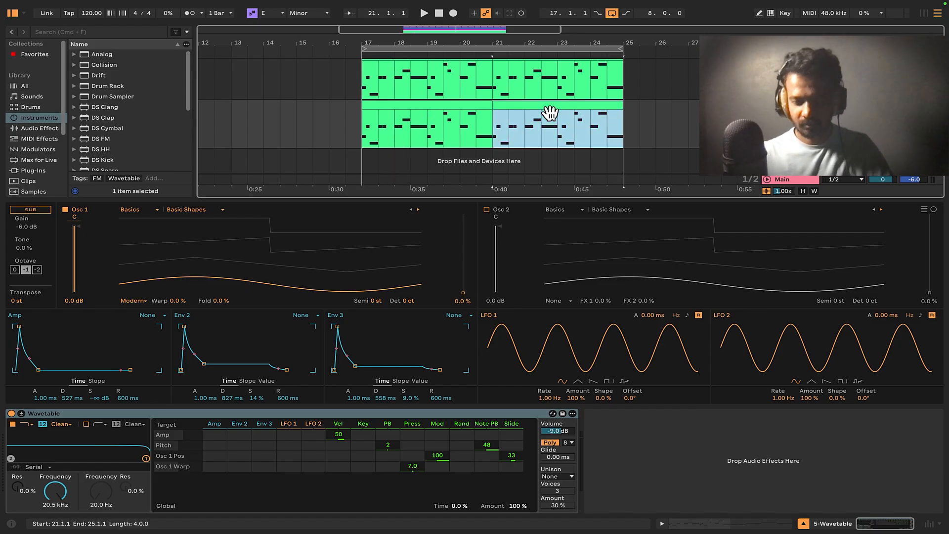
{"action": "key", "text": "Delete"}
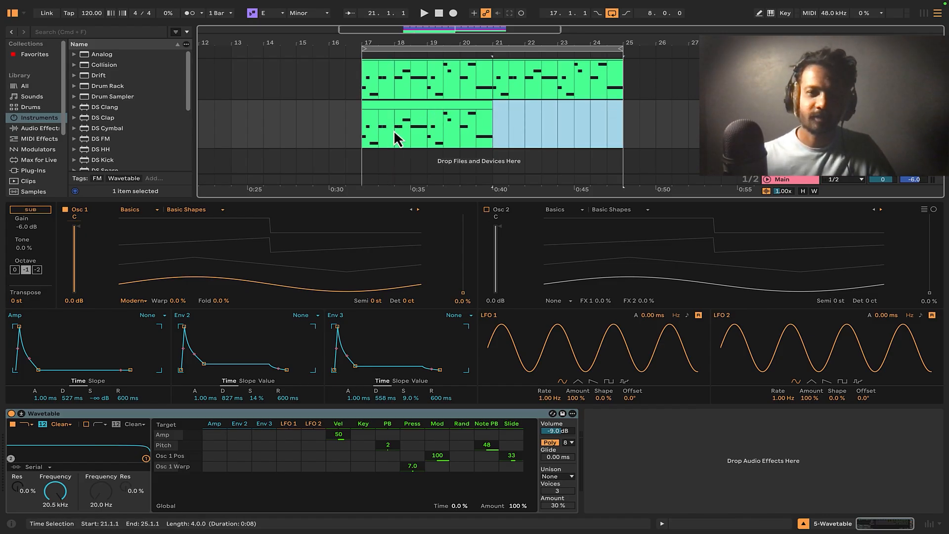
Open the remaining Wavetable clip's notes, shorten the D3 on beat 1.2 to half a beat, and add an E3 at 1.2.3.
{"action": "double_click", "coordinate": [376, 118]}
{"action": "key", "text": "space"}
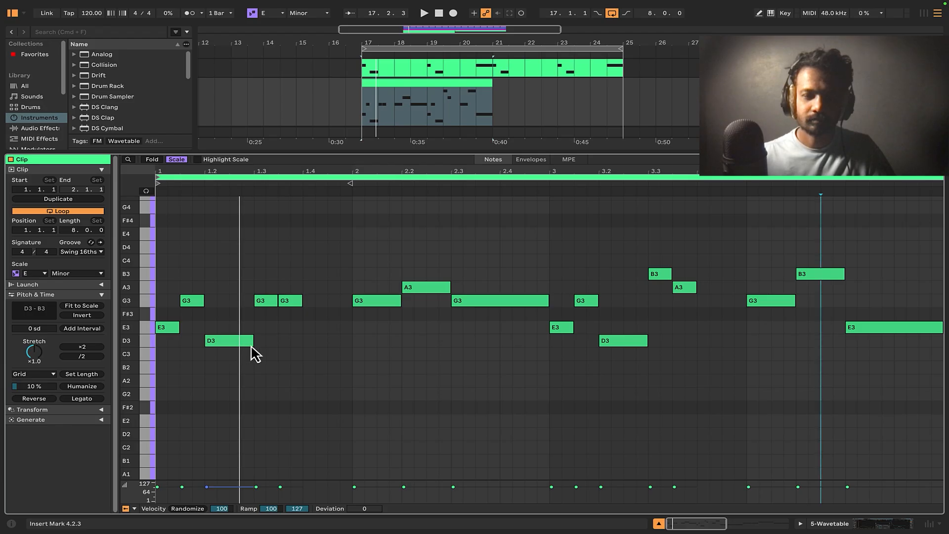
{"action": "left_click_drag", "start_coordinate": [249, 344], "coordinate": [227, 346]}
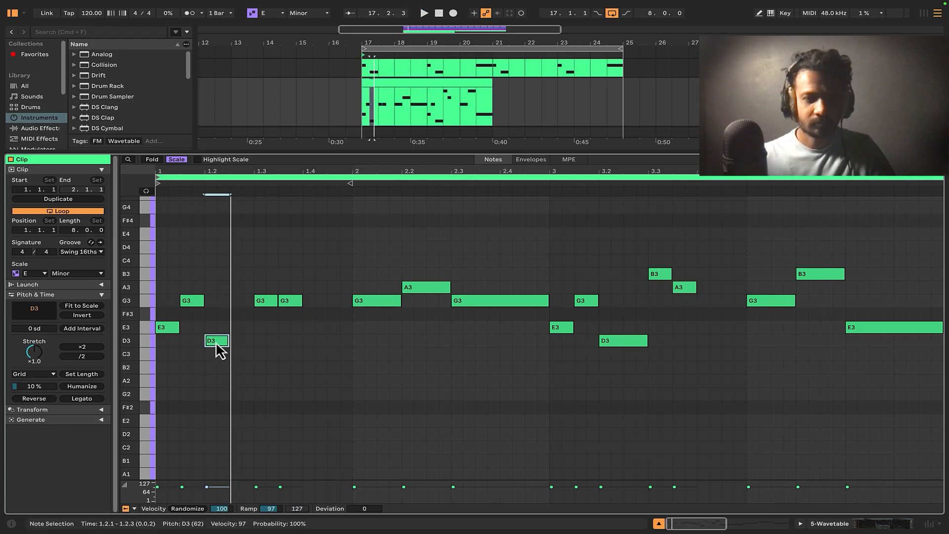
{"action": "left_click_drag", "start_coordinate": [217, 343], "coordinate": [241, 331]}
{"action": "key", "text": "space"}
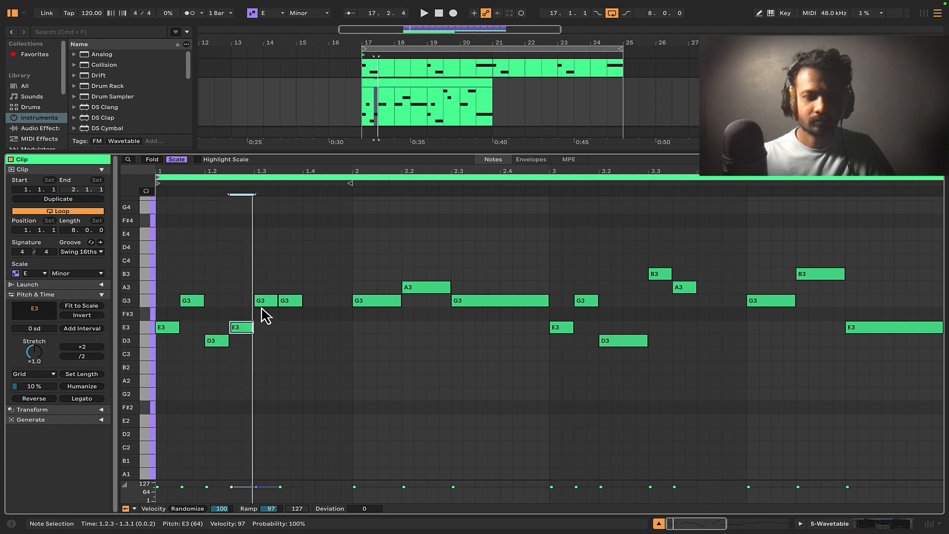
Try placing an E3 at 1.3 and a D3 at 1.4 to continue bar 1's phrase.
{"action": "left_click_drag", "start_coordinate": [262, 303], "coordinate": [306, 340]}
{"action": "left_click", "coordinate": [291, 303]}
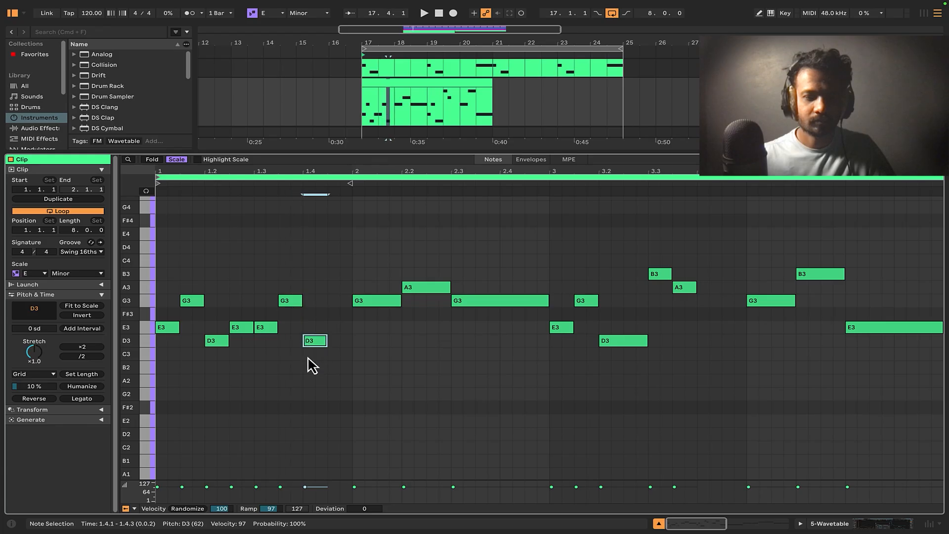
{"action": "key", "text": "space"}
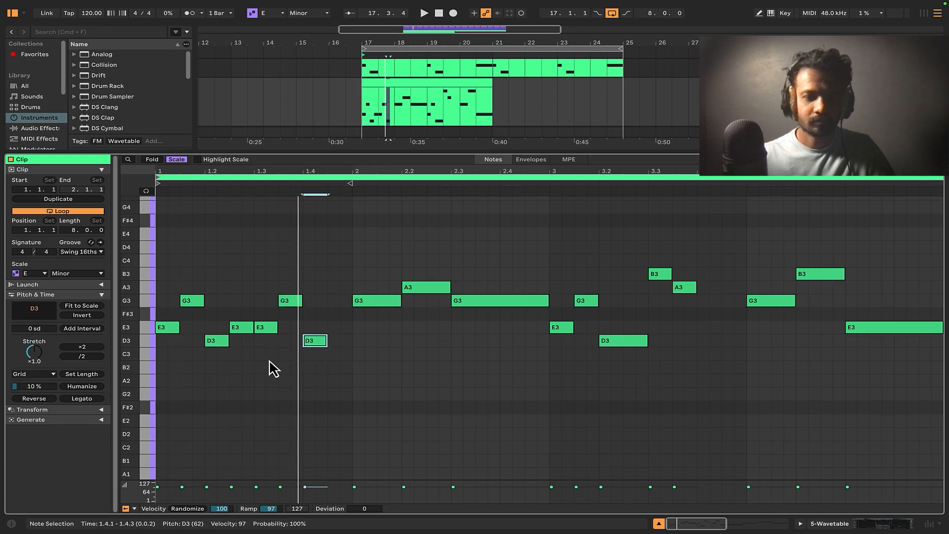
Clear every note after the opening E3, G3, D3, E3 figure and copy its first three notes to the start of bar 2.
{"action": "left_click_drag", "start_coordinate": [269, 361], "coordinate": [321, 356]}
{"action": "left_click_drag", "start_coordinate": [352, 388], "coordinate": [915, 255]}
{"action": "key", "text": "Delete"}
{"action": "left_click_drag", "start_coordinate": [345, 360], "coordinate": [360, 330]}
{"action": "left_click", "coordinate": [263, 376]}
{"action": "key", "text": "space"}
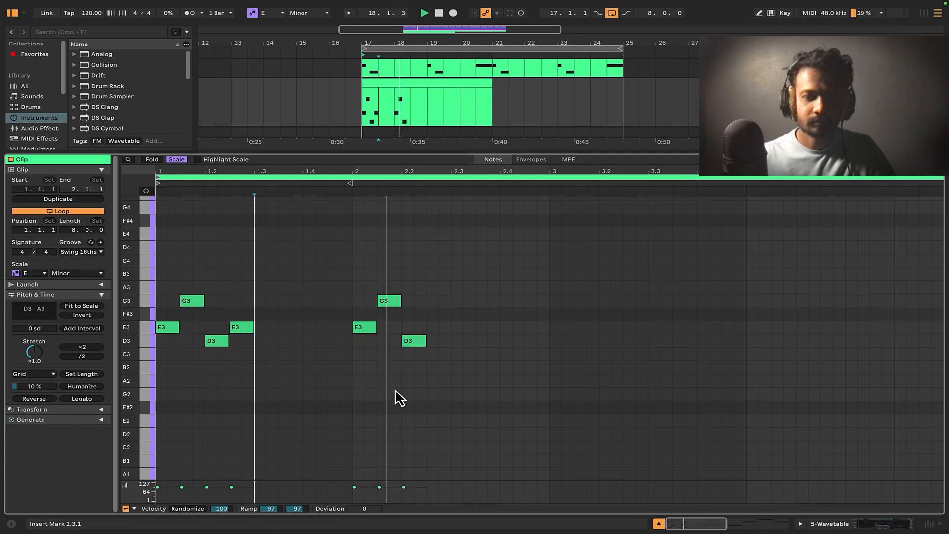
{"action": "key", "text": "space"}
Finish bar 2's phrase by copying its D3 up to A3 at 2.2.3, and play it back.
{"action": "left_click", "coordinate": [414, 340]}
{"action": "left_click_drag", "start_coordinate": [414, 340], "coordinate": [439, 289]}
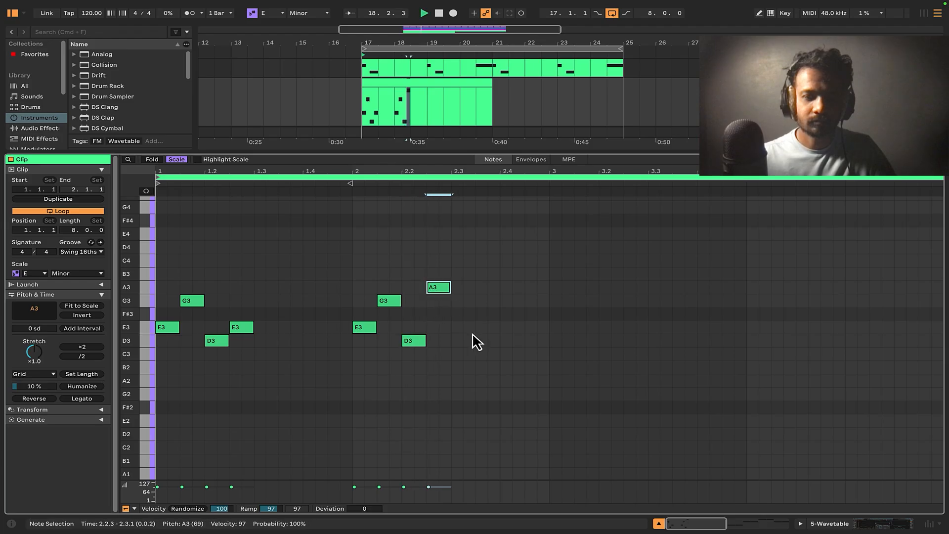
{"action": "key", "text": "space"}
{"action": "left_click", "coordinate": [454, 345]}
{"action": "left_click", "coordinate": [437, 357]}
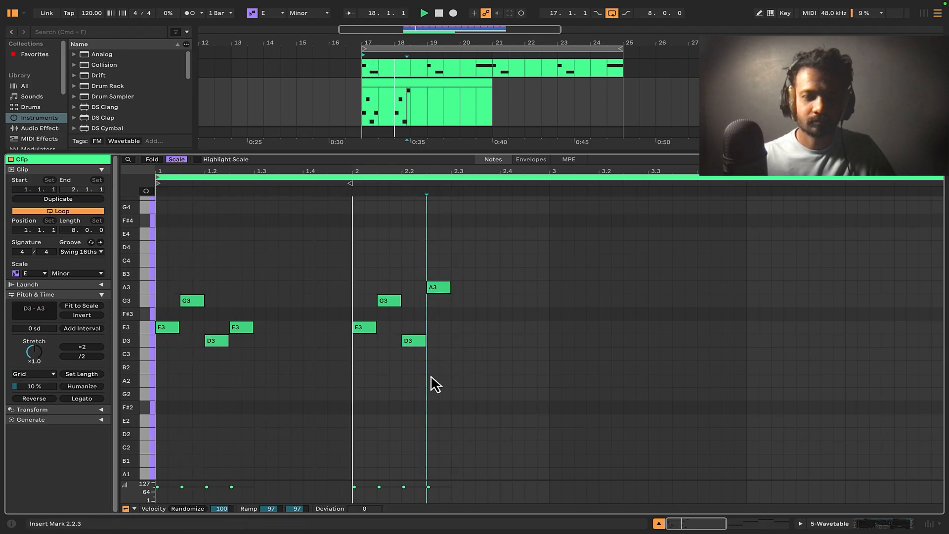
{"action": "key", "text": "space"}
Copy bar 2's four-note phrase to the start of bar 3 and play the clip.
{"action": "left_click_drag", "start_coordinate": [462, 358], "coordinate": [351, 278]}
{"action": "left_click_drag", "start_coordinate": [370, 336], "coordinate": [556, 330]}
{"action": "left_click", "coordinate": [612, 383]}
{"action": "key", "text": "space"}
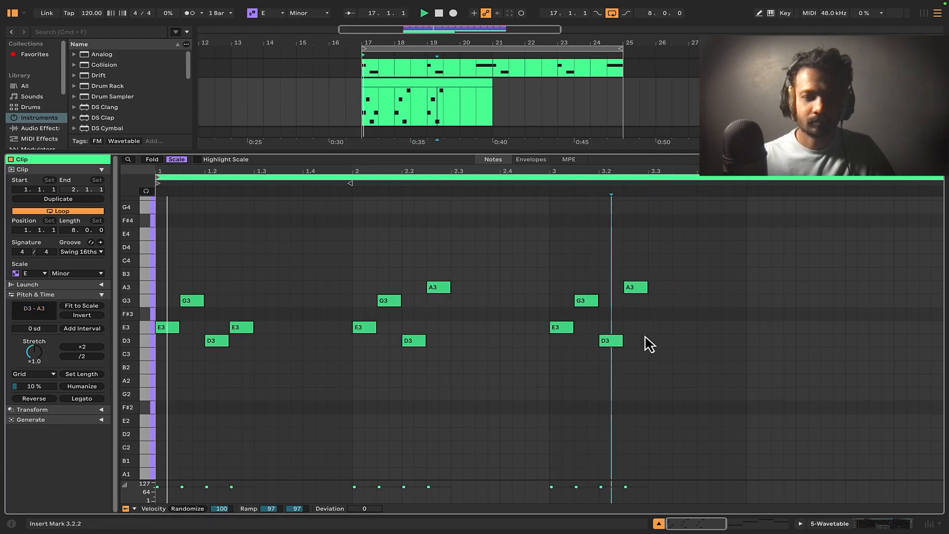
Try lowering the last two notes of bar 3 to C3 and E3, and listen to the change.
{"action": "left_click_drag", "start_coordinate": [619, 344], "coordinate": [618, 355]}
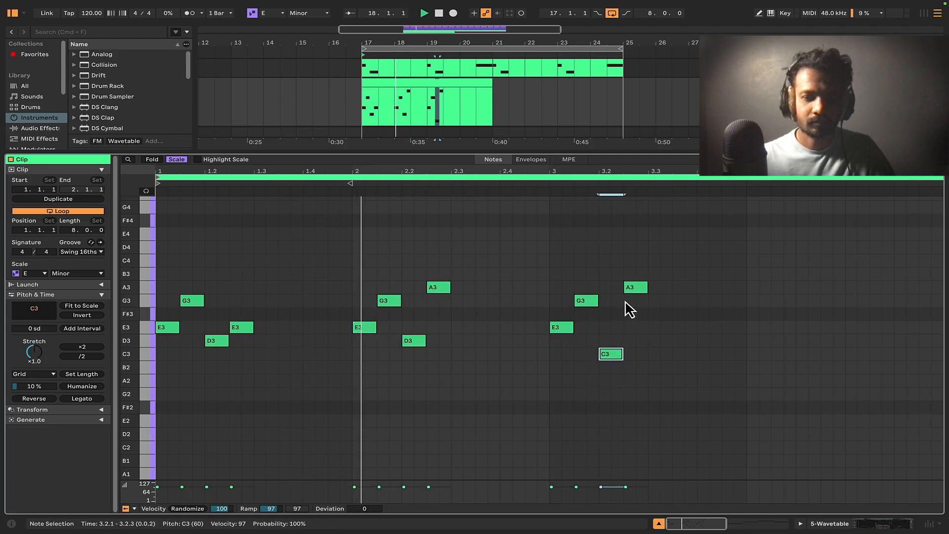
{"action": "left_click_drag", "start_coordinate": [634, 287], "coordinate": [635, 327]}
{"action": "left_click", "coordinate": [710, 364]}
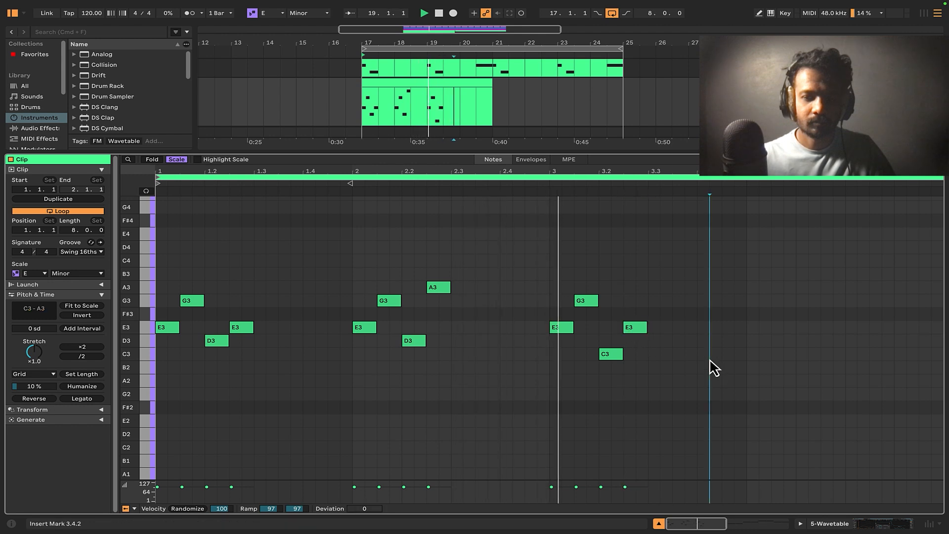
{"action": "key", "text": "space"}
End bar 3's phrase with D3 at 3.2.1 and B2 at 3.2.3, and copy the whole phrase to bar 4.
{"action": "left_click_drag", "start_coordinate": [615, 359], "coordinate": [637, 373]}
{"action": "key", "text": "space"}
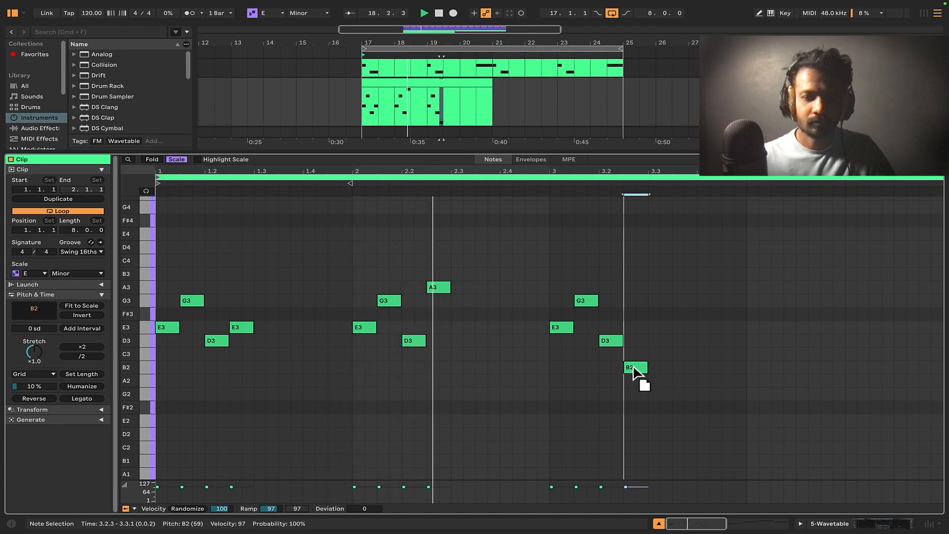
{"action": "left_click", "coordinate": [711, 368]}
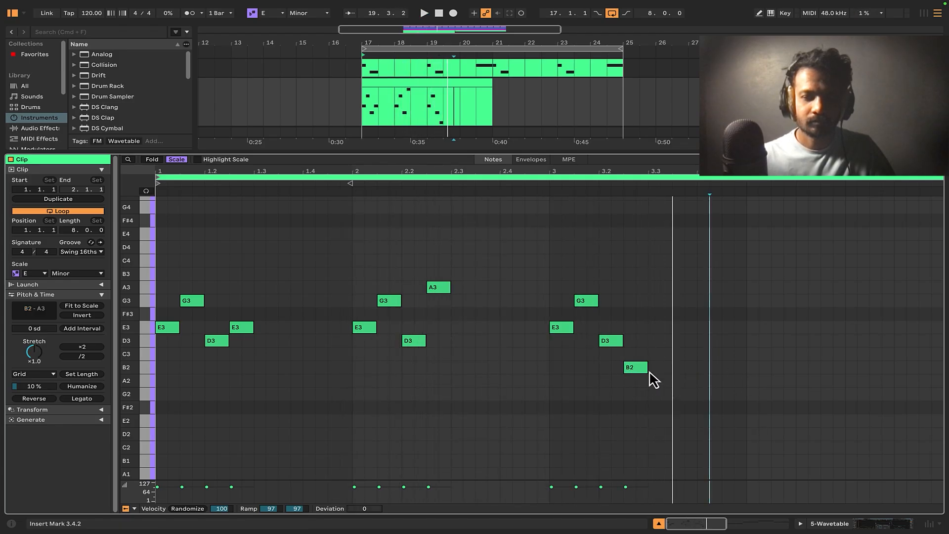
{"action": "left_click_drag", "start_coordinate": [674, 378], "coordinate": [755, 333]}
{"action": "left_click", "coordinate": [756, 329]}
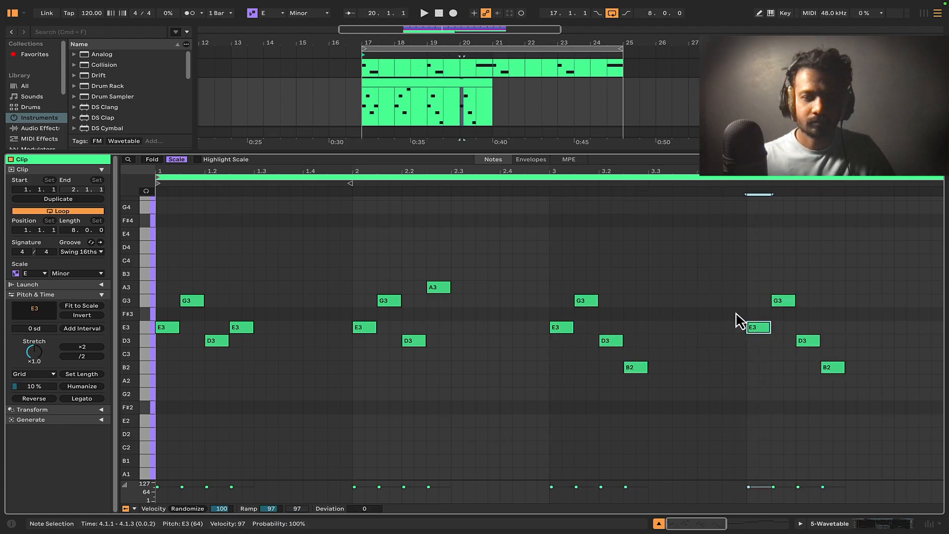
Turn on note preview in the clip editor and sound bar 3's notes individually.
{"action": "left_click", "coordinate": [146, 190]}
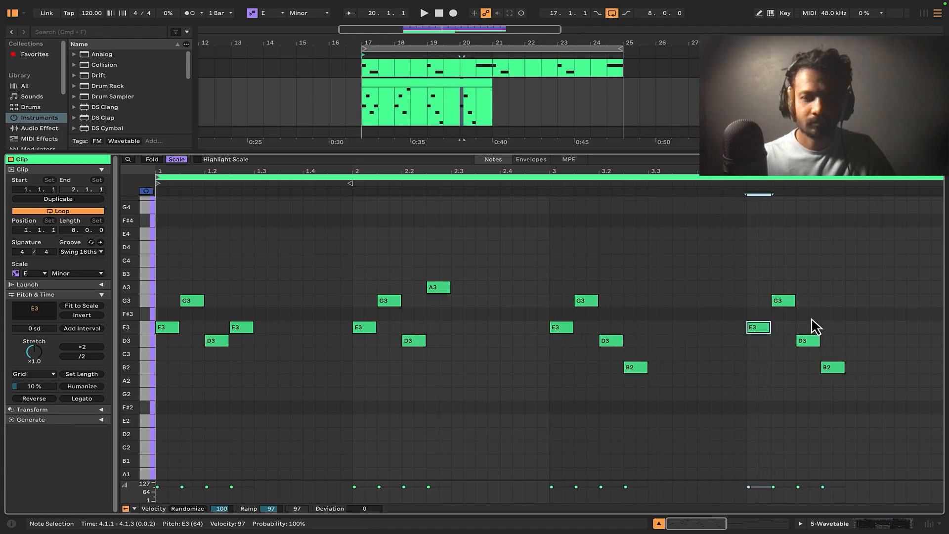
{"action": "left_click", "coordinate": [611, 341]}
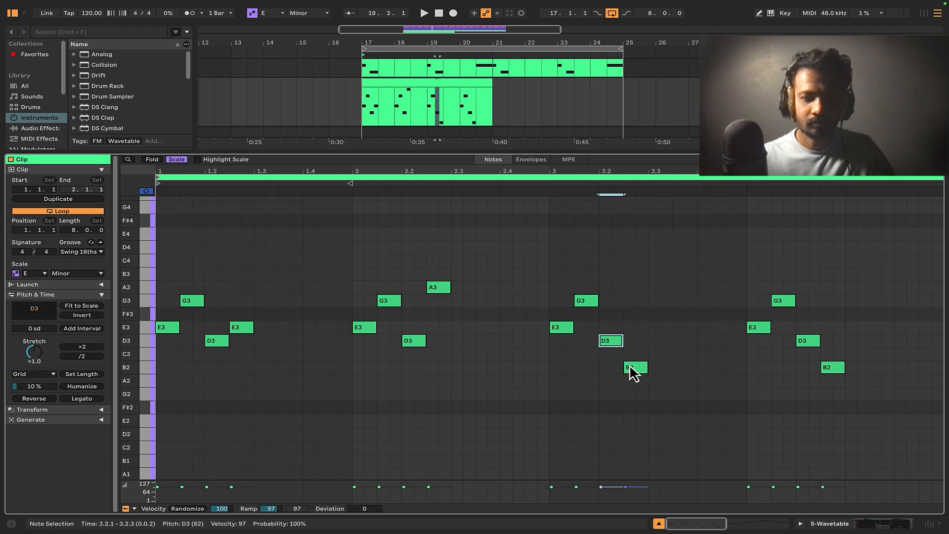
{"action": "left_click", "coordinate": [634, 368]}
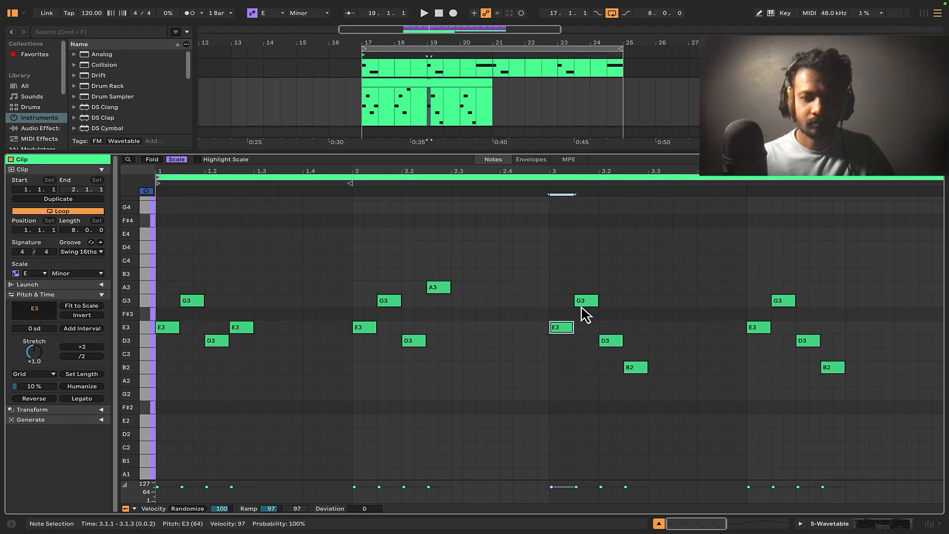
{"action": "left_click", "coordinate": [623, 369]}
{"action": "left_click", "coordinate": [626, 369]}
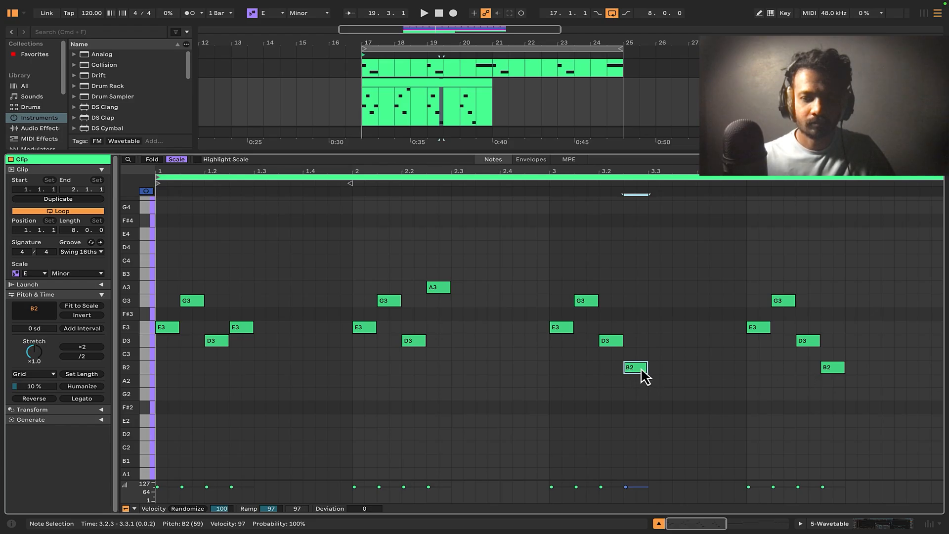
Rebuild bar 4 as B2, E3, G3, D3, using bar 3's B2 as its first note and deleting the closing B2.
{"action": "left_click_drag", "start_coordinate": [641, 370], "coordinate": [766, 368]}
{"action": "left_click_drag", "start_coordinate": [756, 330], "coordinate": [811, 306]}
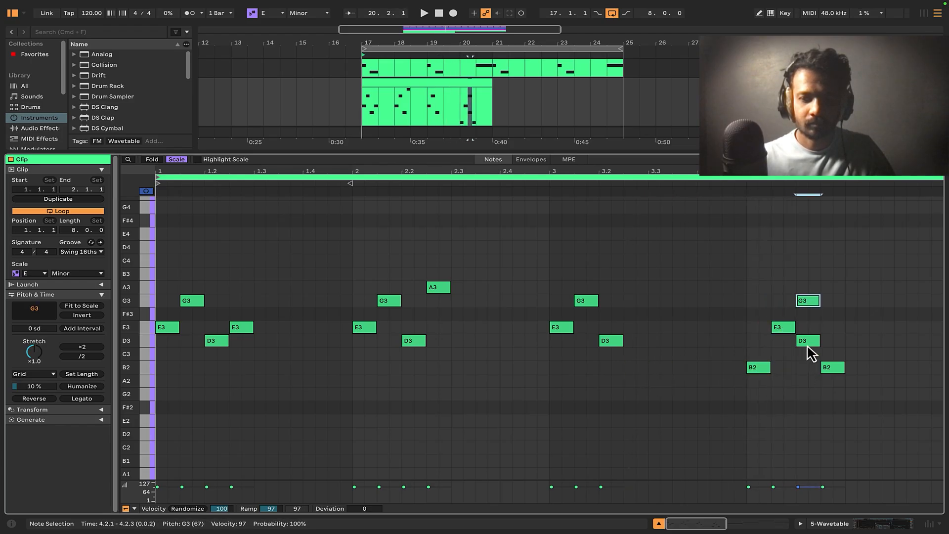
{"action": "left_click_drag", "start_coordinate": [811, 341], "coordinate": [835, 372]}
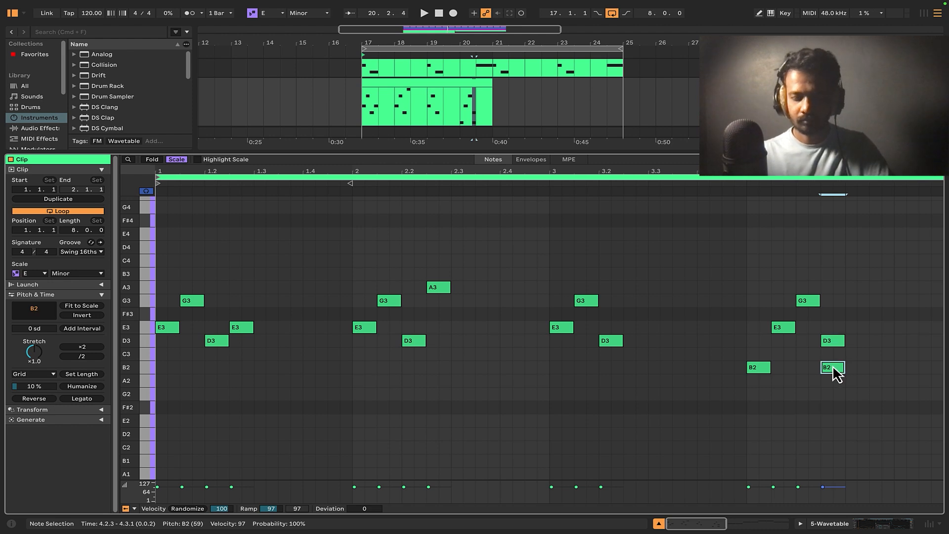
{"action": "key", "text": "Delete"}
{"action": "left_click", "coordinate": [830, 384]}
{"action": "key", "text": "space"}
{"action": "left_click", "coordinate": [813, 380]}
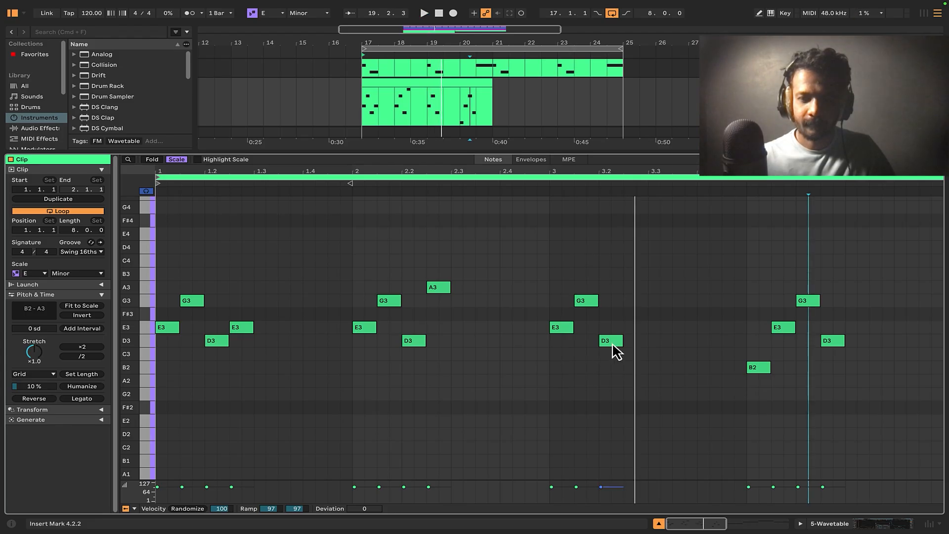
Copy bar 3's D3 to 3.2.3 so the phrase ends on two D3 notes, and play it back.
{"action": "left_click_drag", "start_coordinate": [614, 345], "coordinate": [638, 346]}
{"action": "key", "text": "space"}
{"action": "left_click", "coordinate": [819, 391]}
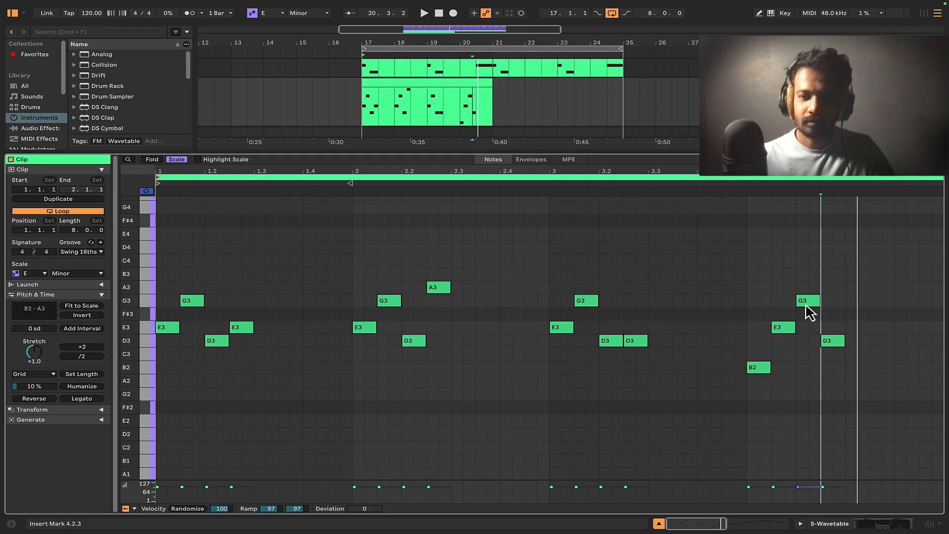
Change bar 4's last two notes to D3 at 4.2.1 and E3 at 4.2.3, and play the clip.
{"action": "key", "text": "space"}
{"action": "left_click_drag", "start_coordinate": [806, 306], "coordinate": [829, 333]}
{"action": "key", "text": "space"}
{"action": "left_click", "coordinate": [834, 378]}
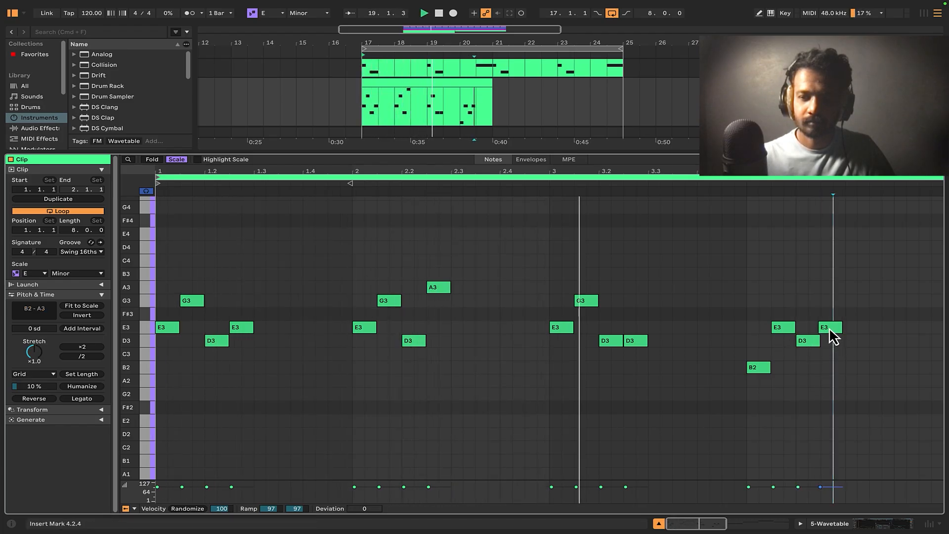
{"action": "left_click", "coordinate": [857, 391]}
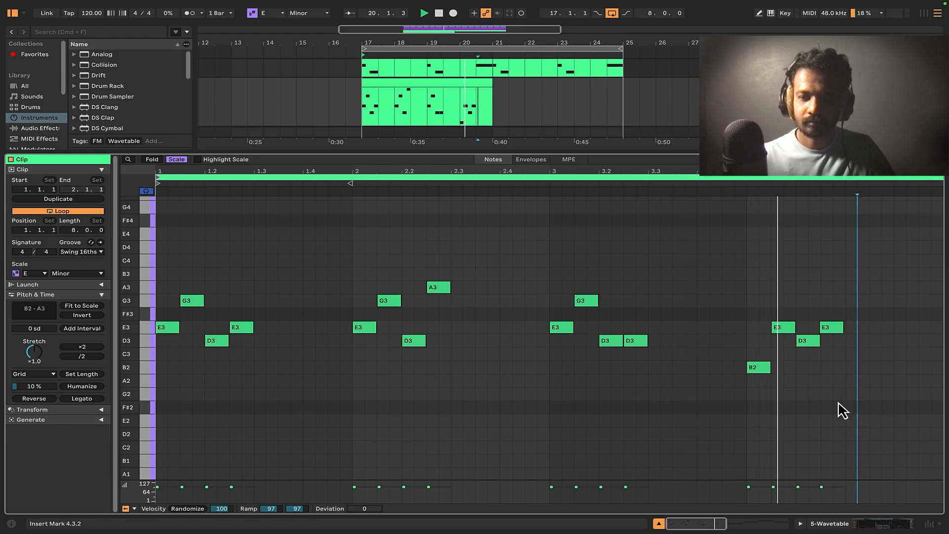
Return to the arrangement, unsolo the Wavetable track, and play the loop with all tracks.
{"action": "left_click", "coordinate": [659, 524]}
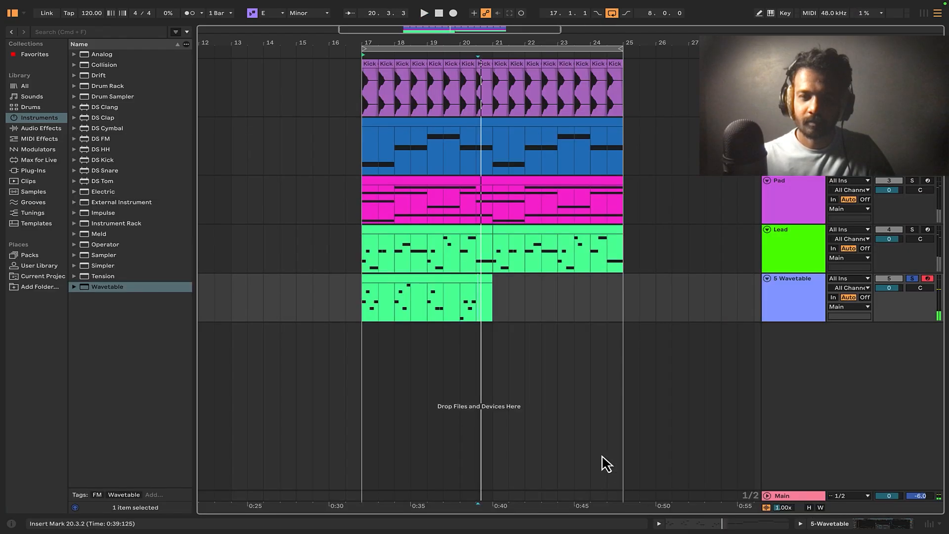
{"action": "left_click", "coordinate": [430, 291]}
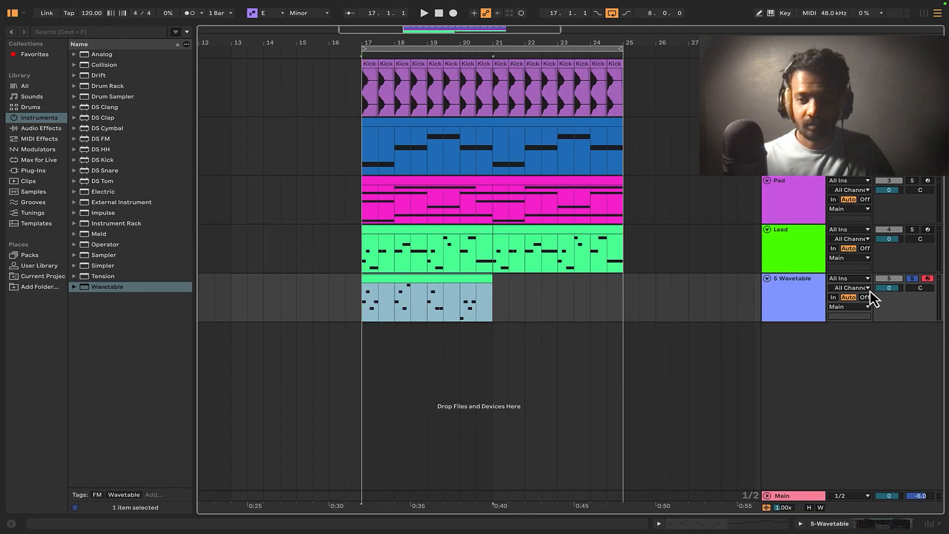
{"action": "left_click", "coordinate": [912, 278]}
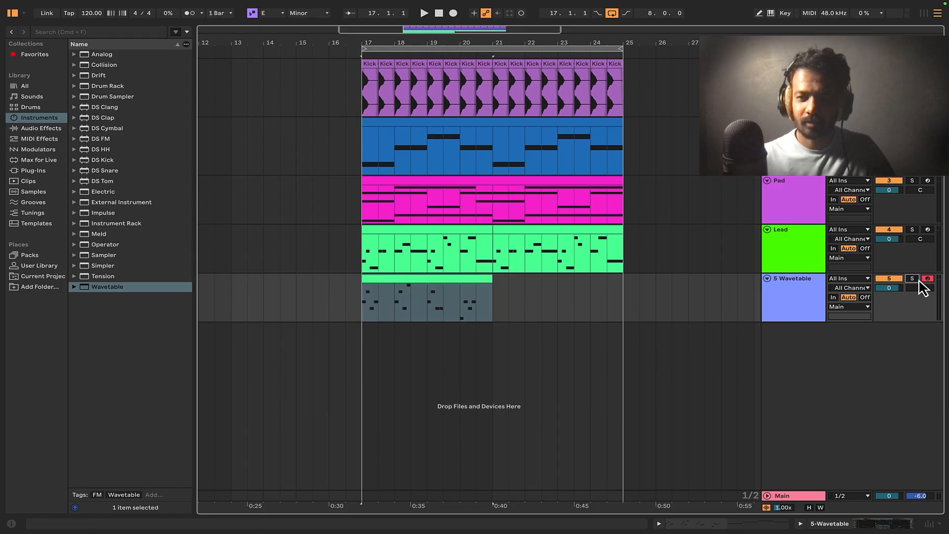
{"action": "key", "text": "space"}
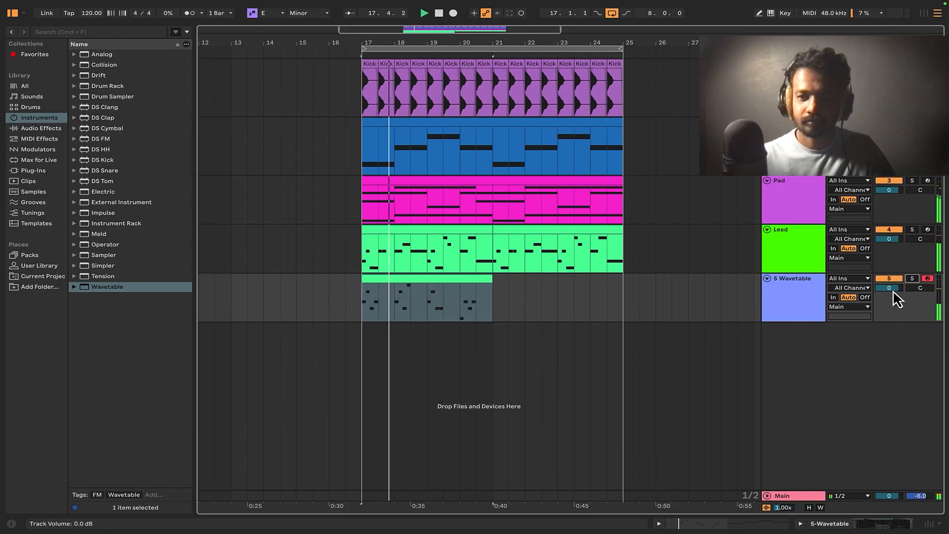
Transpose all notes of the Wavetable clip up one octave, audition them, and return to the arrangement.
{"action": "double_click", "coordinate": [399, 292]}
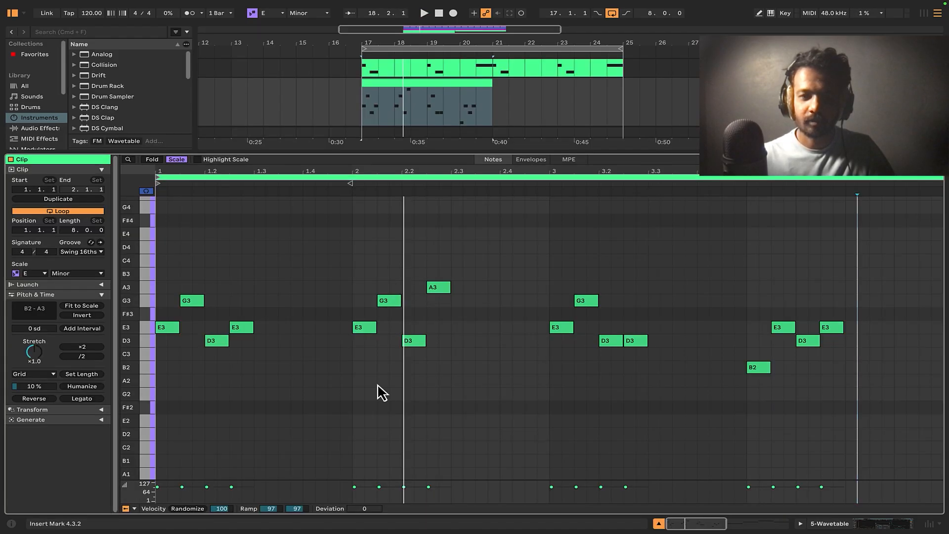
{"action": "key", "text": "space"}
{"action": "key", "text": "super+a"}
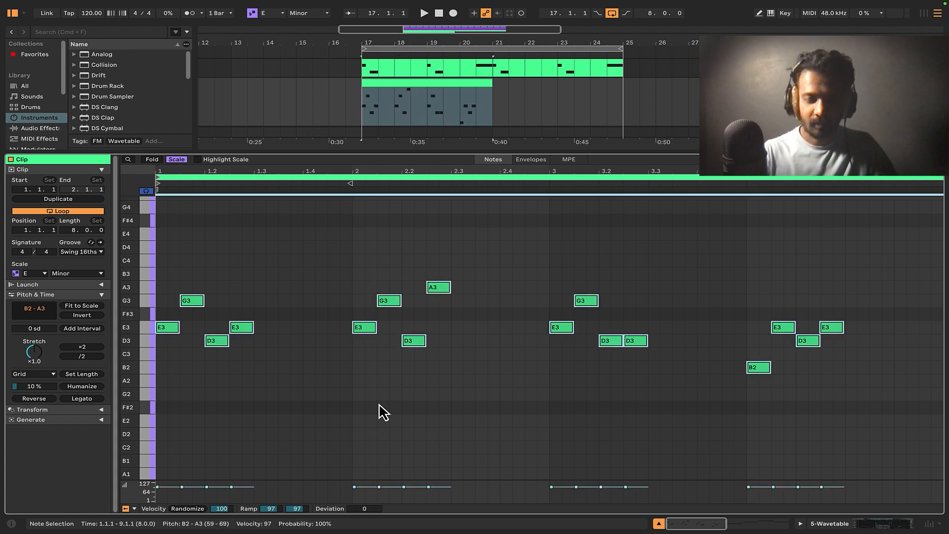
{"action": "key", "text": "shift+Up"}
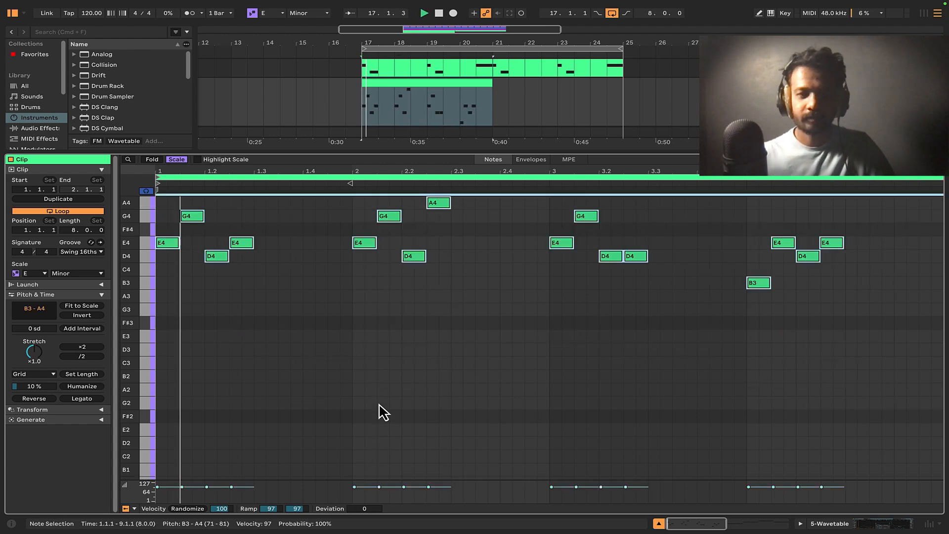
{"action": "key", "text": "space"}
{"action": "left_click", "coordinate": [660, 524]}
{"action": "left_click", "coordinate": [460, 316]}
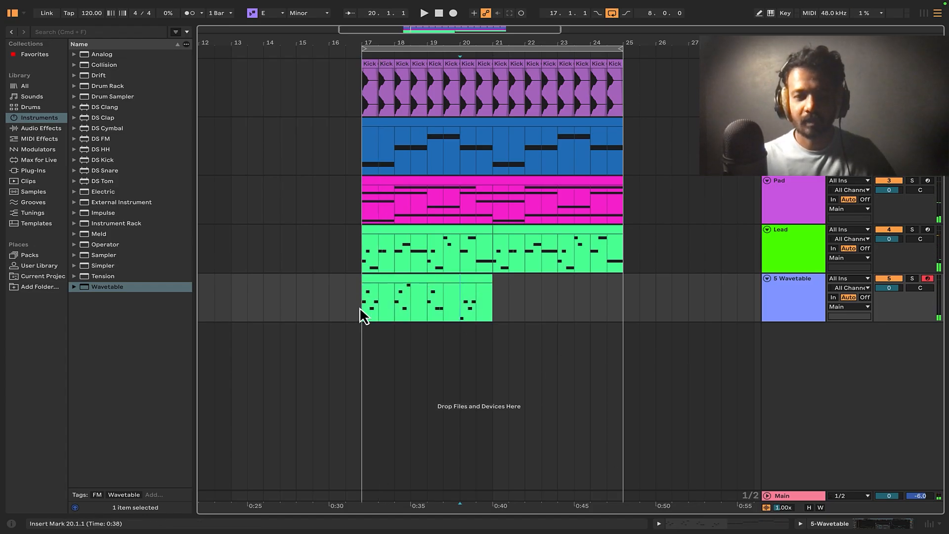
Show the Wavetable device, duplicate its four-bar clip to bars 21–24, and play the loop from bar 17.
{"action": "left_click", "coordinate": [411, 287]}
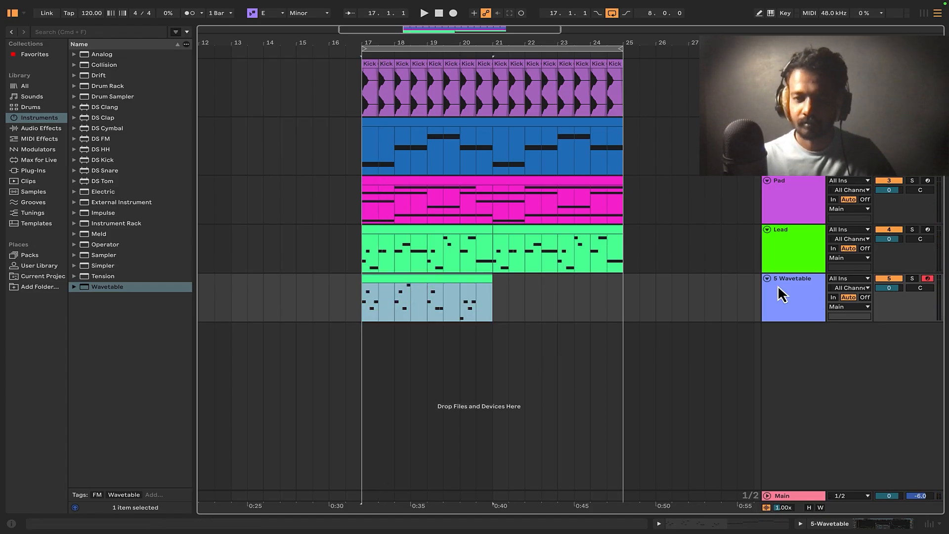
{"action": "left_click", "coordinate": [885, 527]}
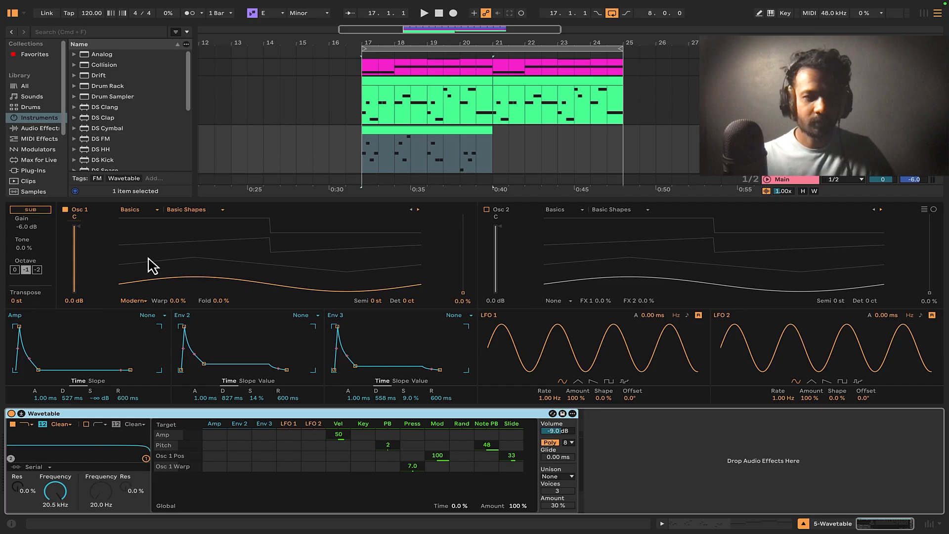
{"action": "scroll", "coordinate": [415, 140], "scroll_direction": "down", "scroll_amount": 1}
{"action": "left_click", "coordinate": [433, 115]}
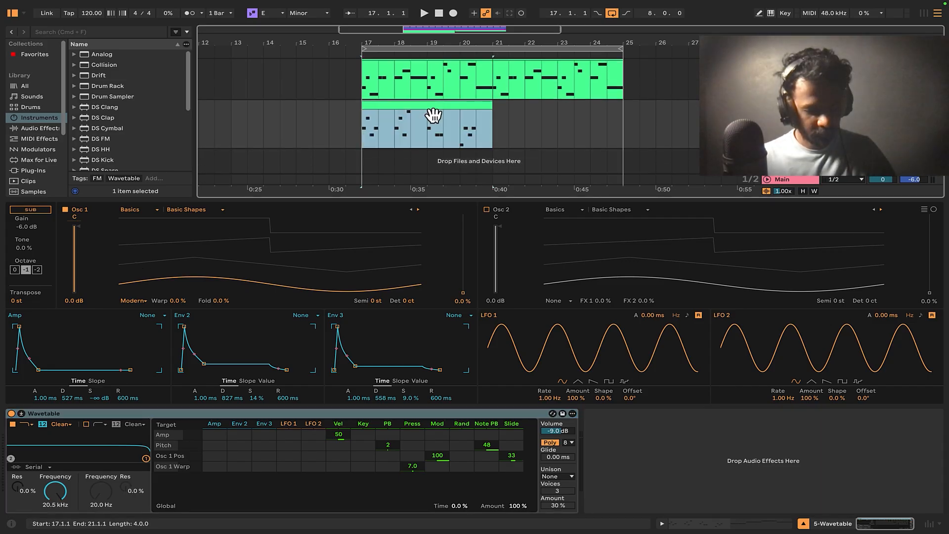
{"action": "key", "text": "super+d"}
{"action": "left_click", "coordinate": [791, 105]}
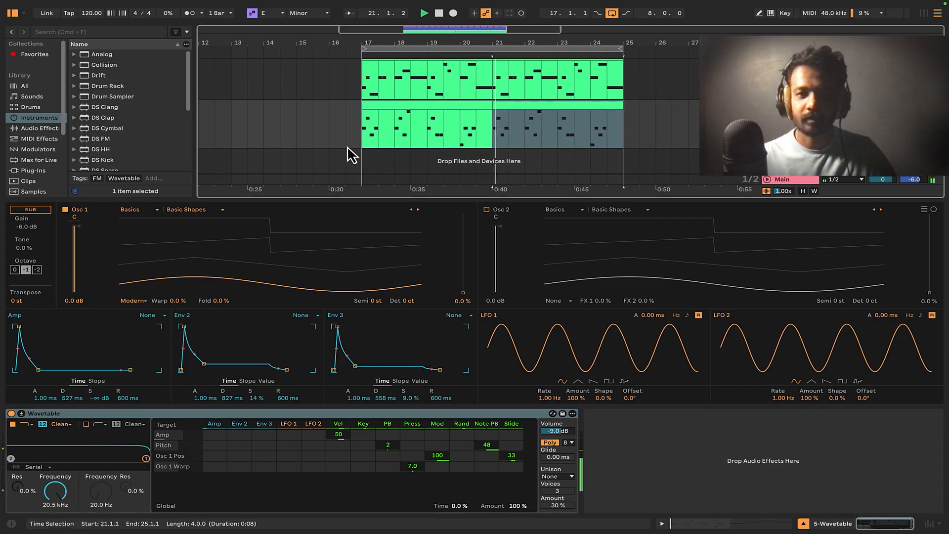
{"action": "left_click", "coordinate": [362, 134]}
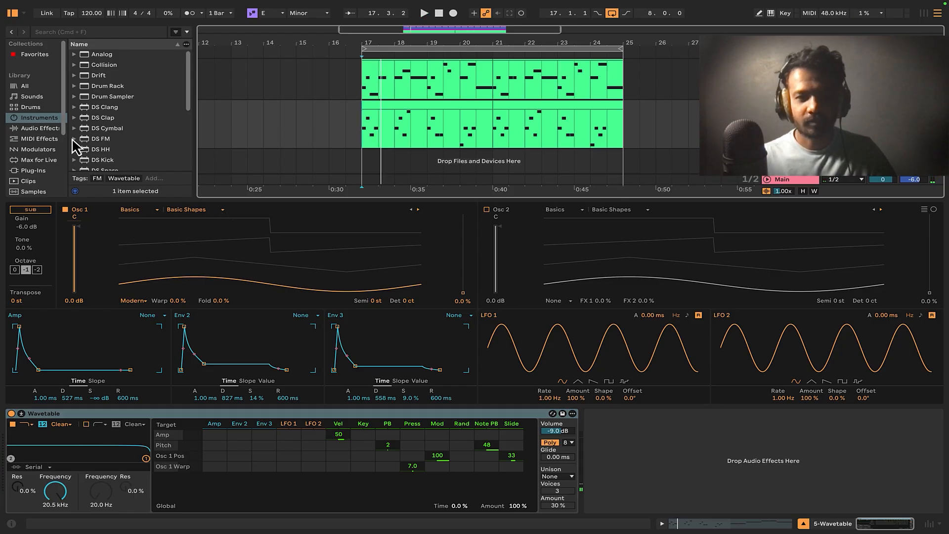
{"action": "scroll", "coordinate": [37, 148], "scroll_direction": "down", "scroll_amount": 2}
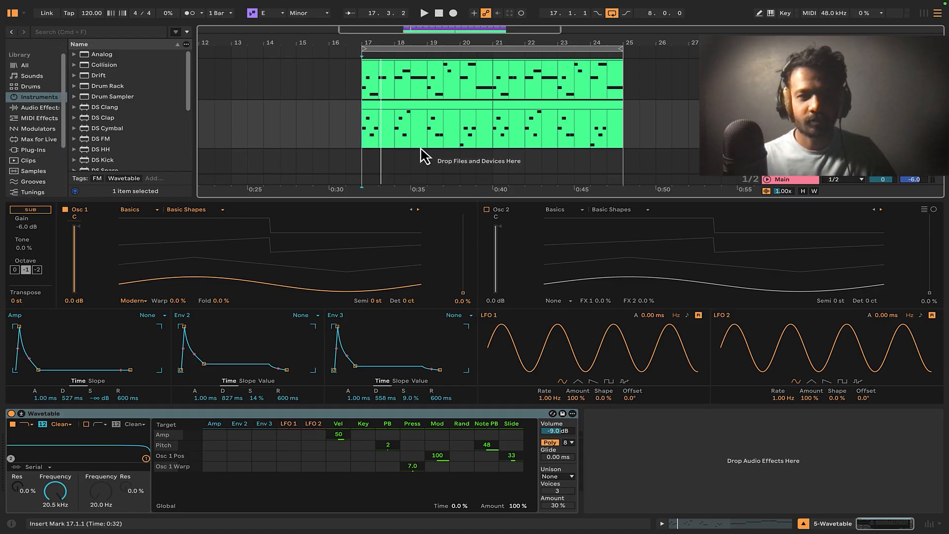
{"action": "left_click", "coordinate": [365, 144]}
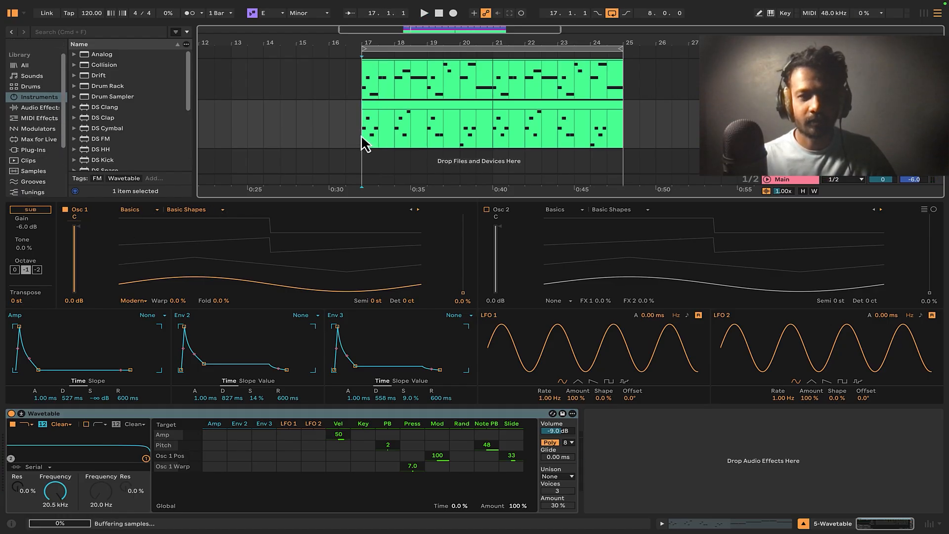
Try the Marimba wavetable from the Instrument category on Osc 1, audition it, and raise the wavetable position to 17%.
{"action": "left_click", "coordinate": [215, 210]}
{"action": "left_click", "coordinate": [272, 221]}
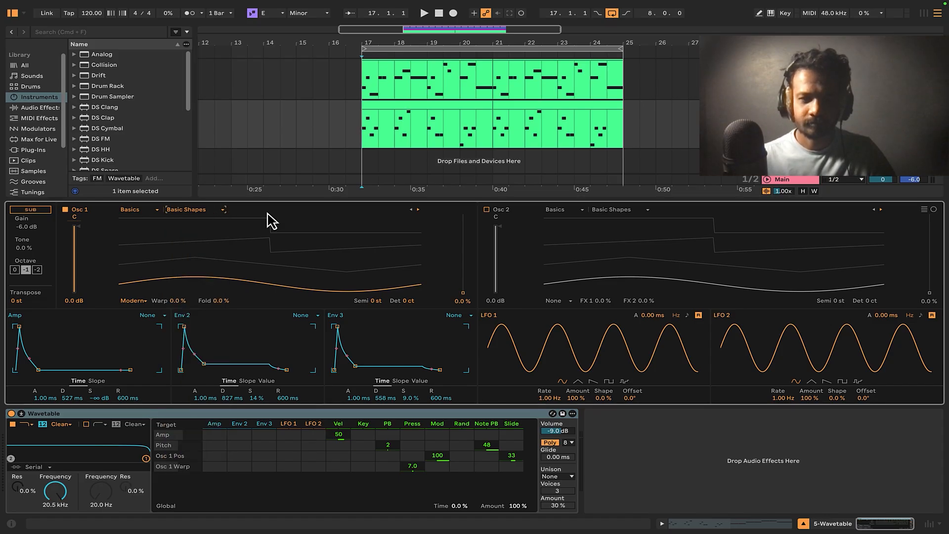
{"action": "left_click", "coordinate": [221, 212]}
{"action": "left_click", "coordinate": [217, 210]}
{"action": "left_click", "coordinate": [148, 210]}
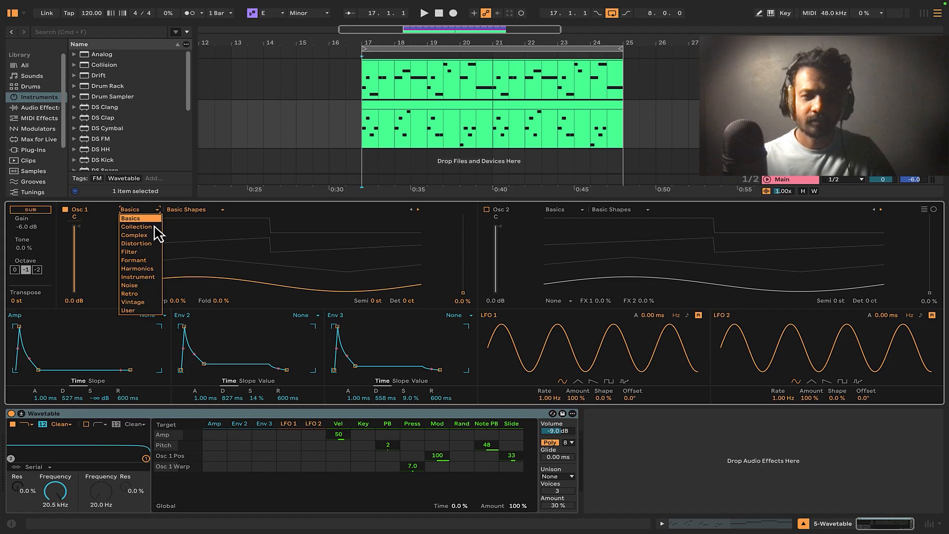
{"action": "left_click", "coordinate": [148, 277]}
{"action": "left_click", "coordinate": [203, 211]}
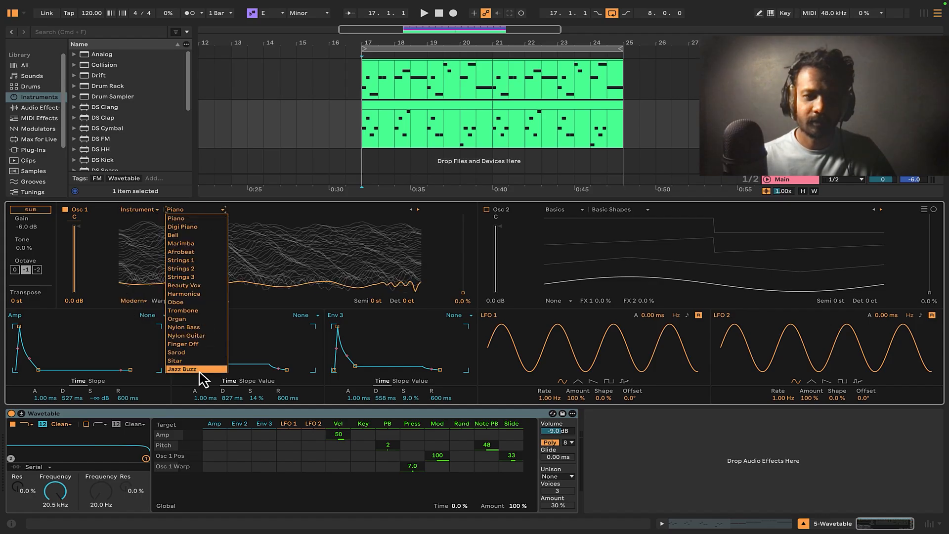
{"action": "left_click", "coordinate": [203, 245]}
{"action": "key", "text": "space"}
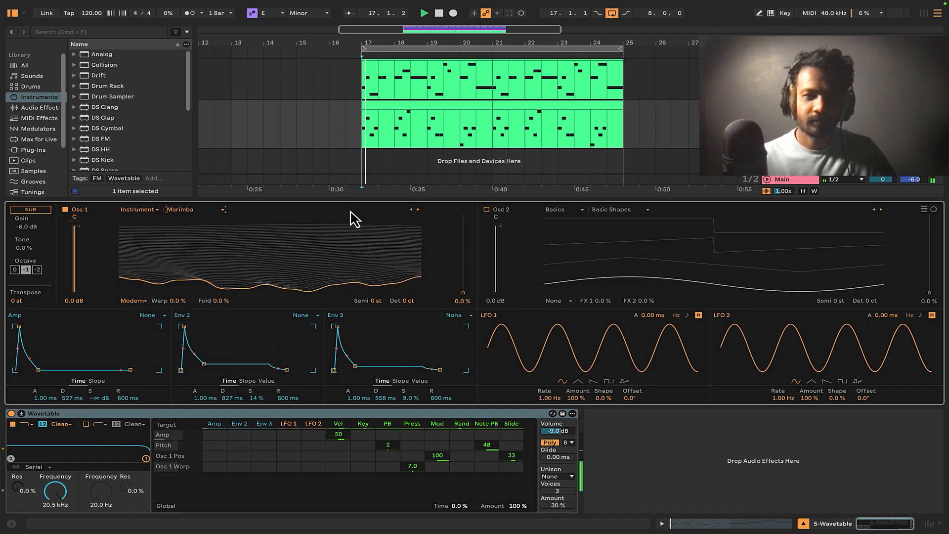
{"action": "left_click", "coordinate": [207, 212]}
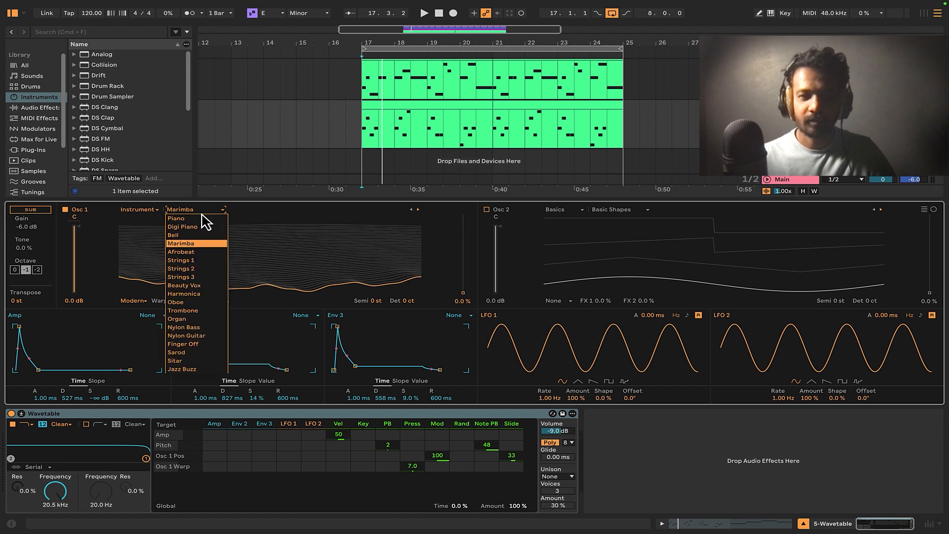
{"action": "left_click", "coordinate": [452, 278]}
{"action": "left_click_drag", "start_coordinate": [464, 297], "coordinate": [463, 283]}
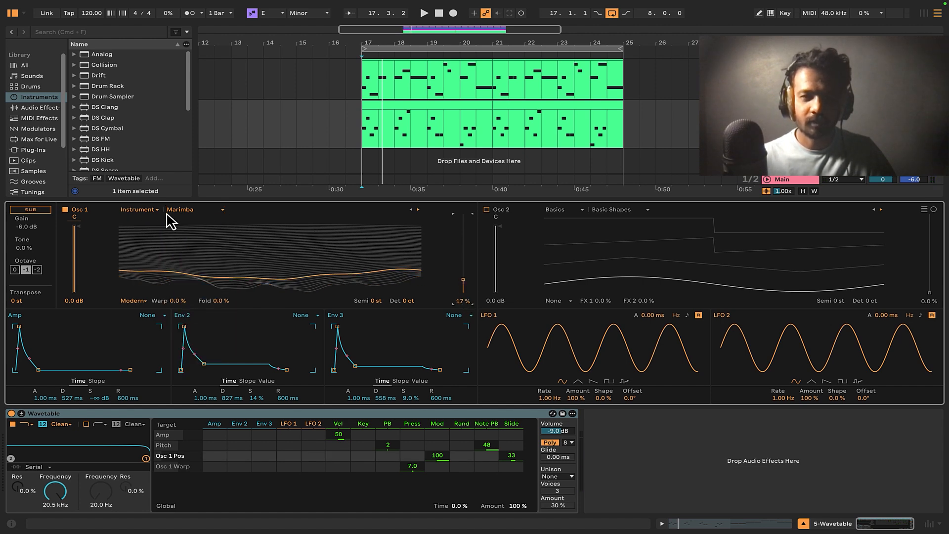
Set Osc 1 to the Amber wavetable from the Collection category with its position at 25%, adjusting it during playback.
{"action": "left_click", "coordinate": [141, 210]}
{"action": "left_click", "coordinate": [145, 228]}
{"action": "left_click", "coordinate": [195, 211]}
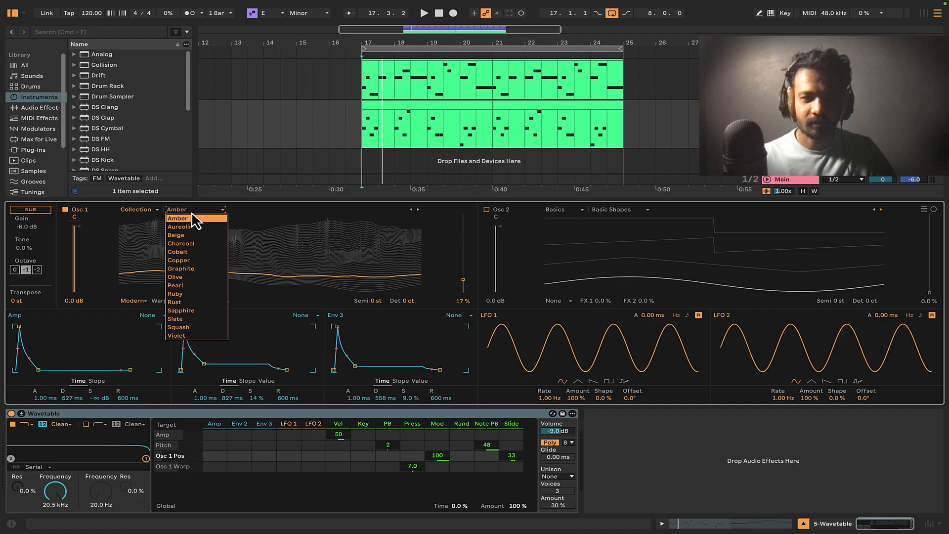
{"action": "left_click", "coordinate": [261, 226]}
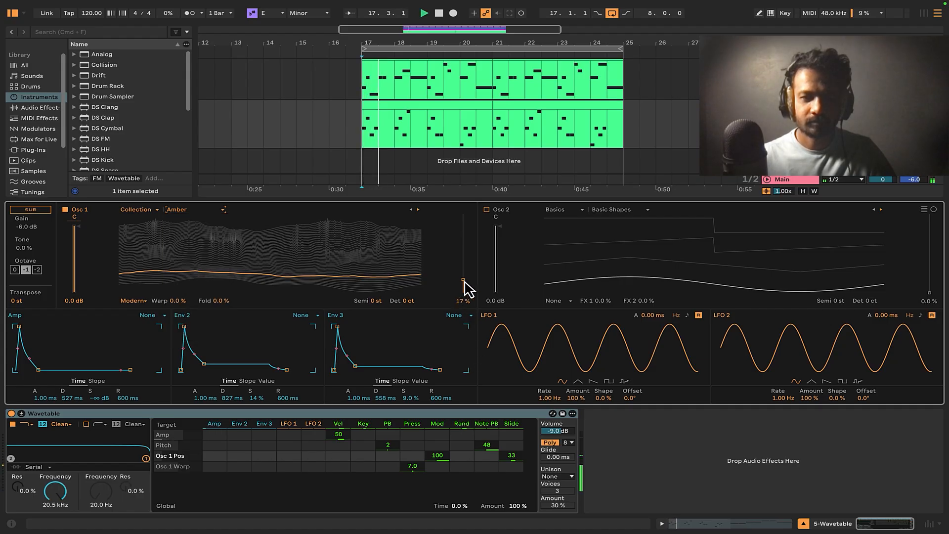
{"action": "left_click_drag", "start_coordinate": [466, 290], "coordinate": [466, 282]}
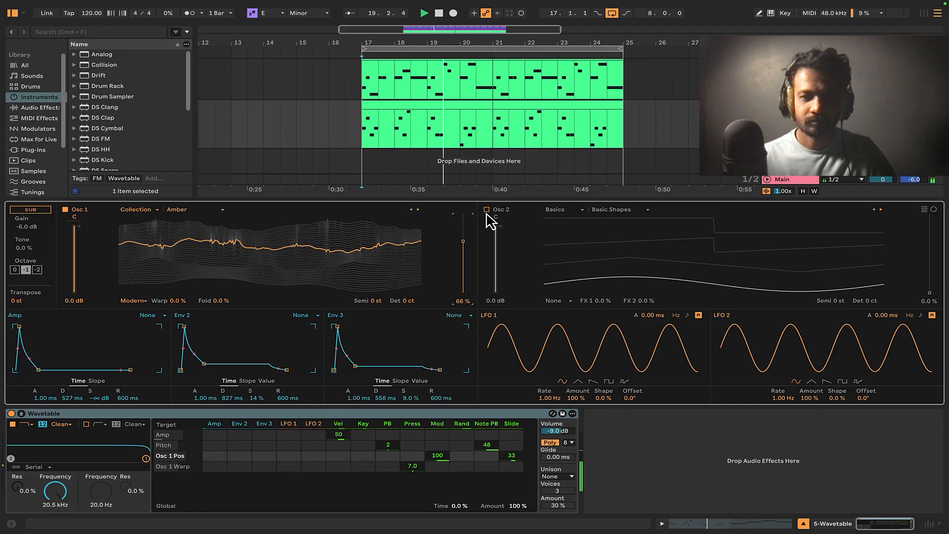
{"action": "left_click_drag", "start_coordinate": [464, 245], "coordinate": [466, 248]}
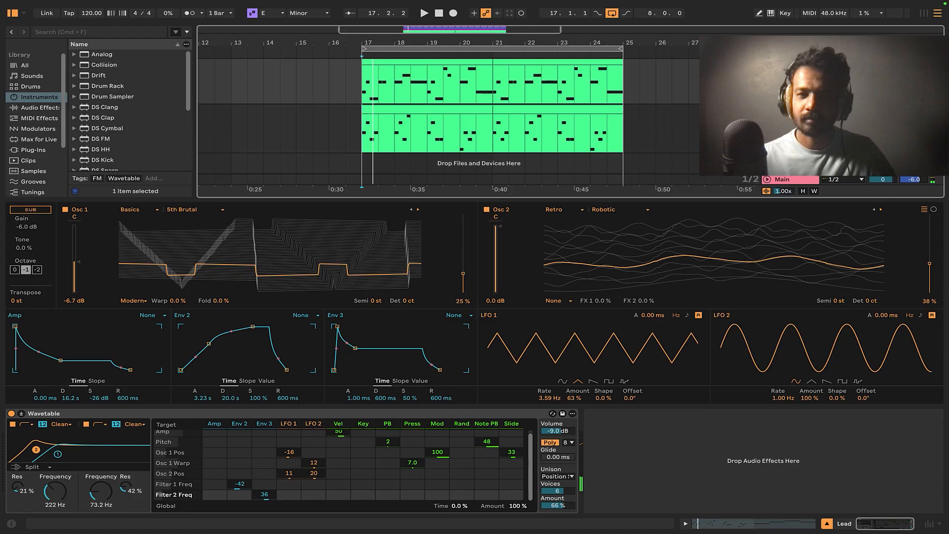
Play the Wavetable track, enable Osc 2, and give it the Formant category's AEIOU wavetable with its position at 94%.
{"action": "left_click", "coordinate": [792, 110]}
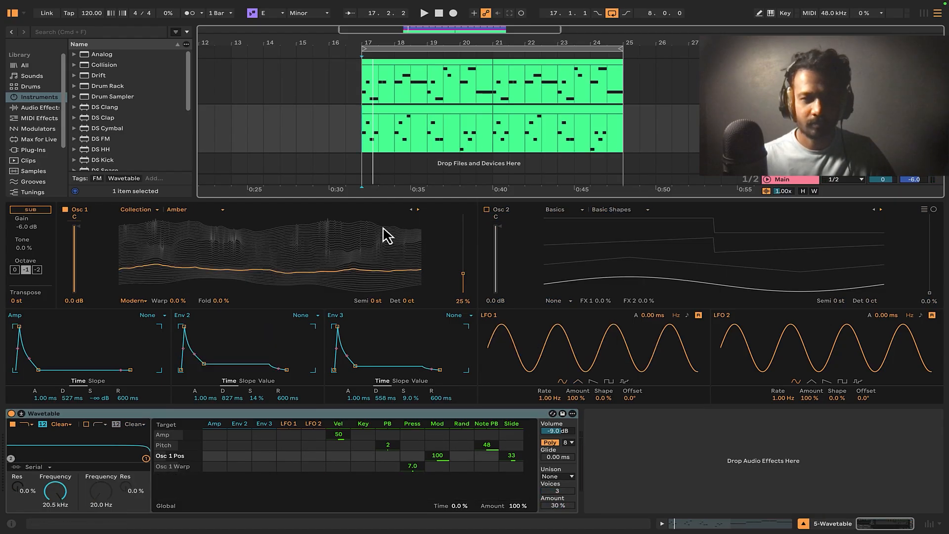
{"action": "key", "text": "space"}
{"action": "left_click", "coordinate": [493, 223]}
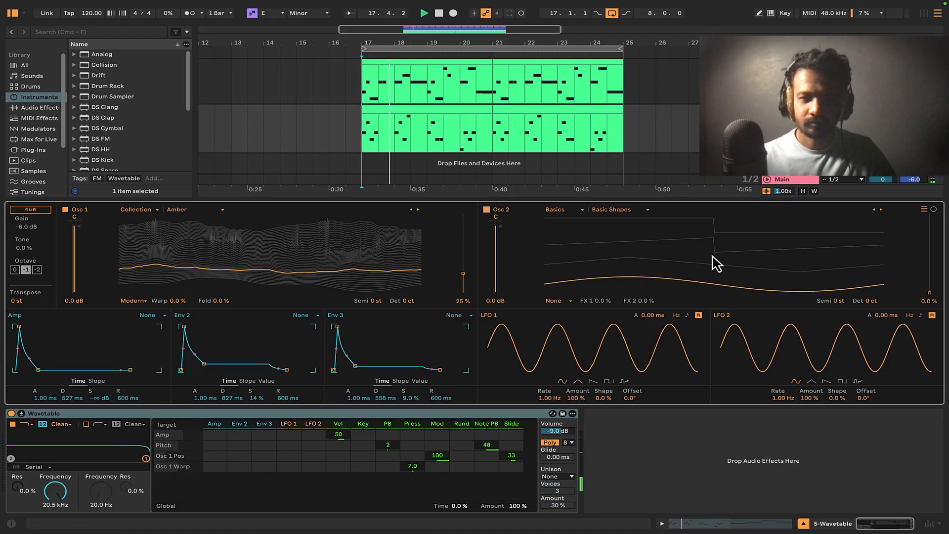
{"action": "left_click", "coordinate": [563, 210]}
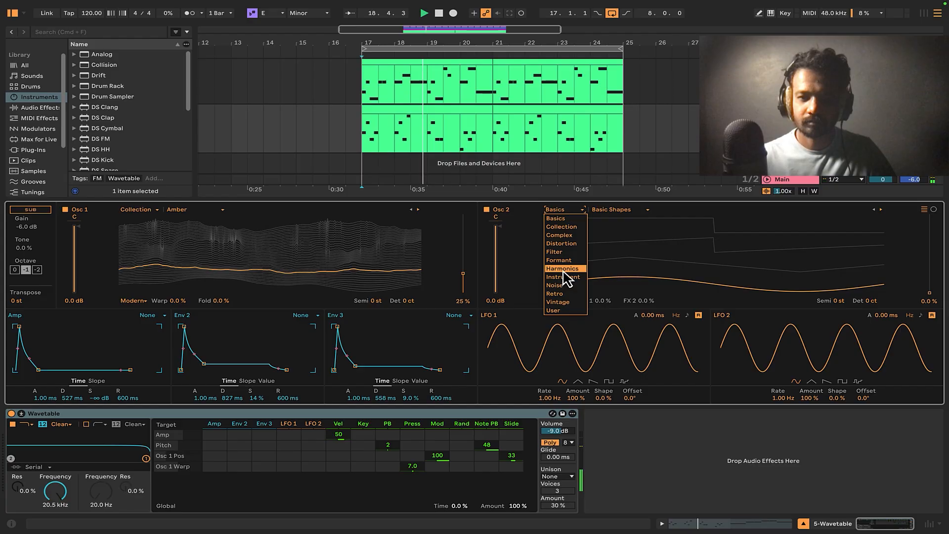
{"action": "left_click", "coordinate": [564, 268]}
{"action": "left_click", "coordinate": [565, 210]}
{"action": "left_click", "coordinate": [559, 260]}
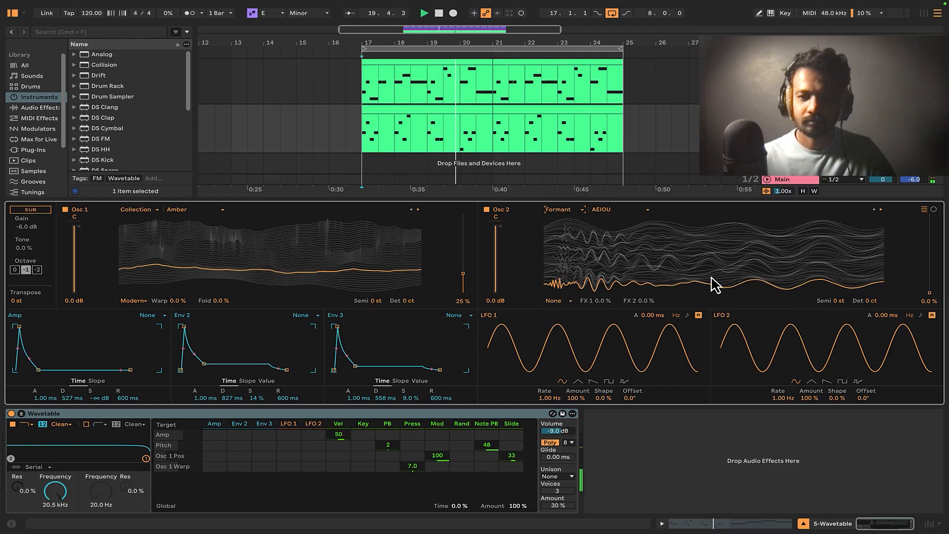
{"action": "left_click_drag", "start_coordinate": [931, 293], "coordinate": [930, 219]}
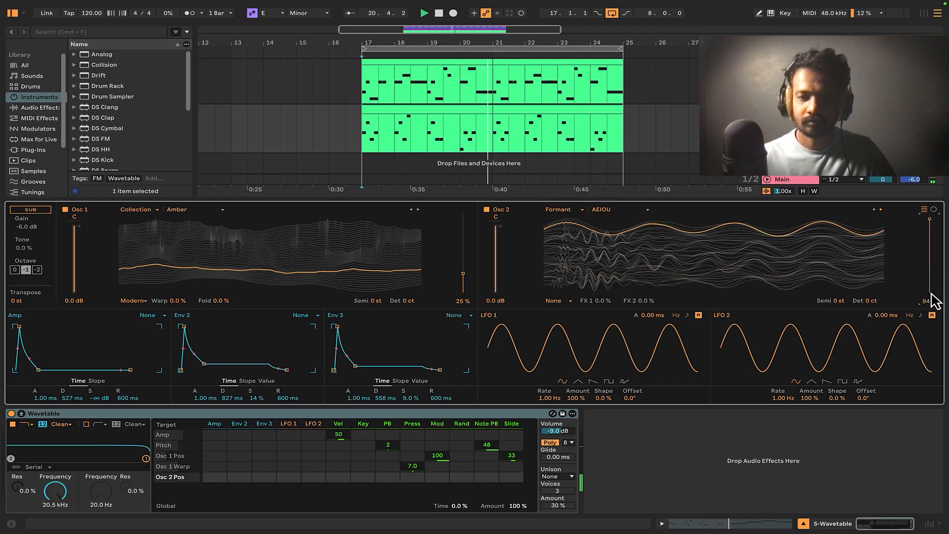
Step through Osc 2's Formant wavetables to Real Voice and set its position to 32%.
{"action": "left_click", "coordinate": [612, 210]}
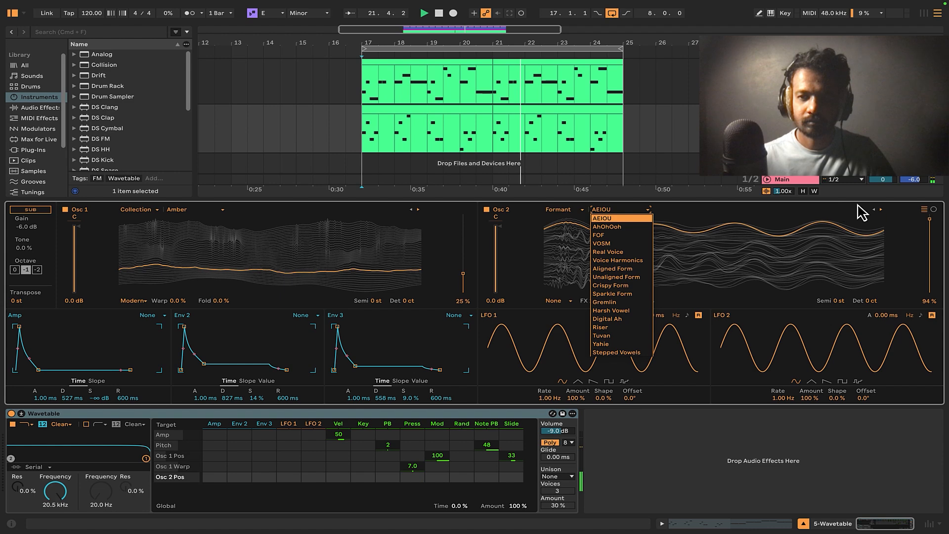
{"action": "left_click", "coordinate": [880, 210]}
{"action": "left_click", "coordinate": [880, 209]}
{"action": "left_click", "coordinate": [881, 209]}
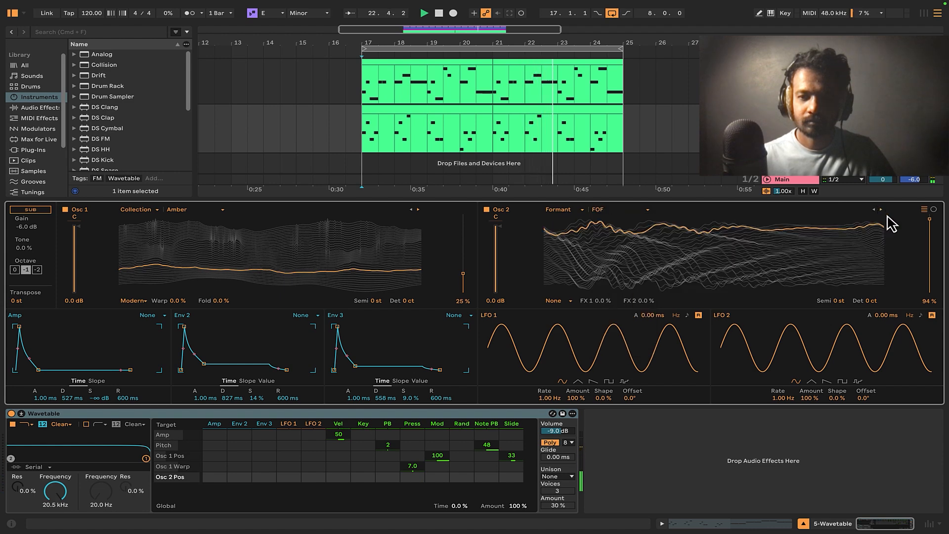
{"action": "left_click", "coordinate": [881, 210]}
{"action": "left_click", "coordinate": [881, 210]}
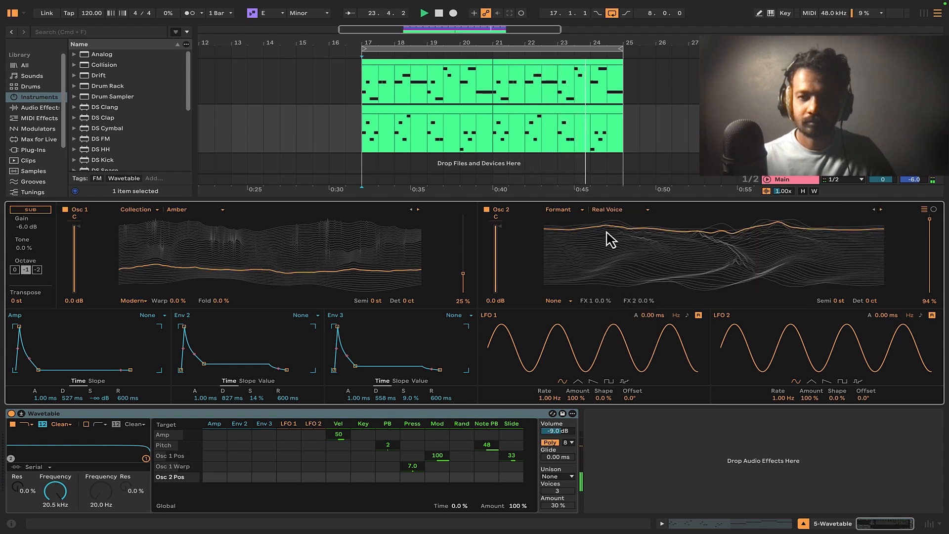
{"action": "left_click_drag", "start_coordinate": [932, 223], "coordinate": [932, 273]}
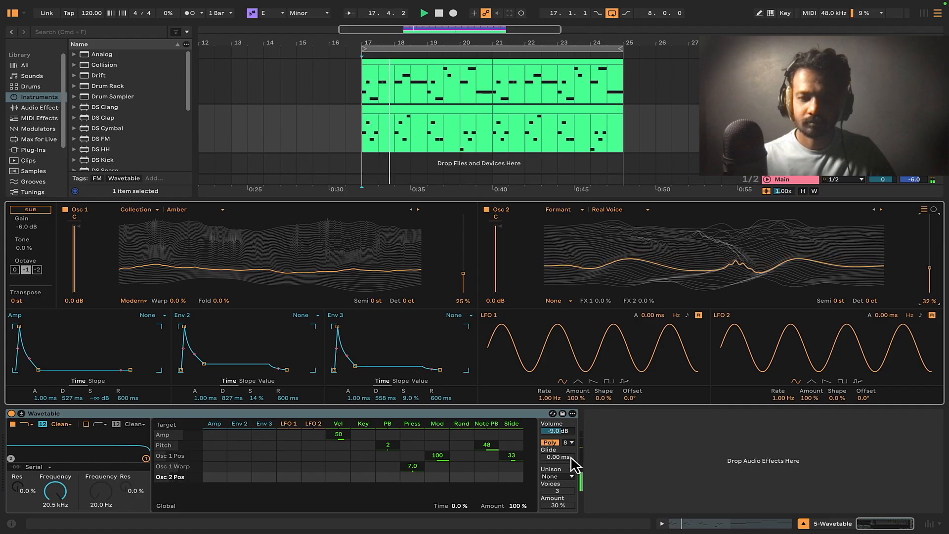
Try the Noise unison mode, and settle on Shimmer with 5 voices.
{"action": "left_click", "coordinate": [563, 476]}
{"action": "left_click", "coordinate": [565, 464]}
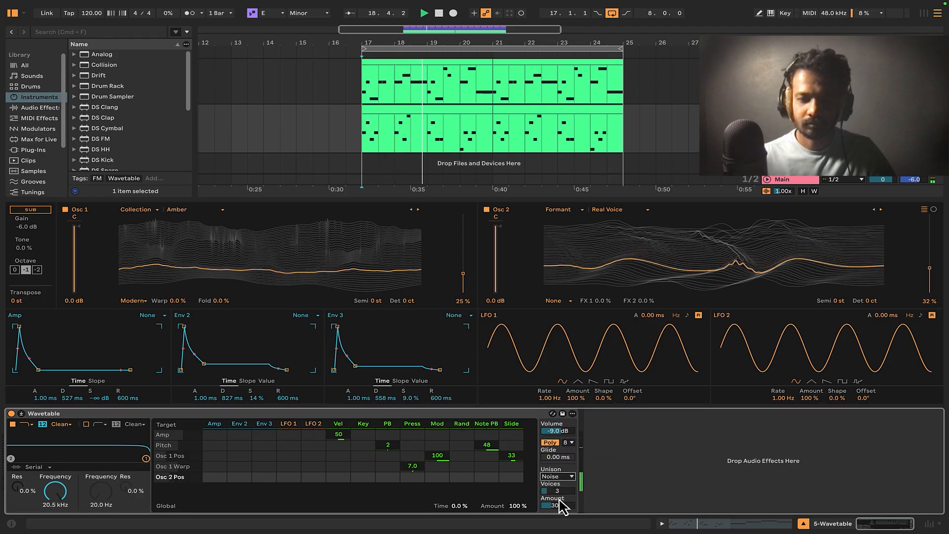
{"action": "left_click", "coordinate": [561, 477]}
{"action": "left_click", "coordinate": [567, 447]}
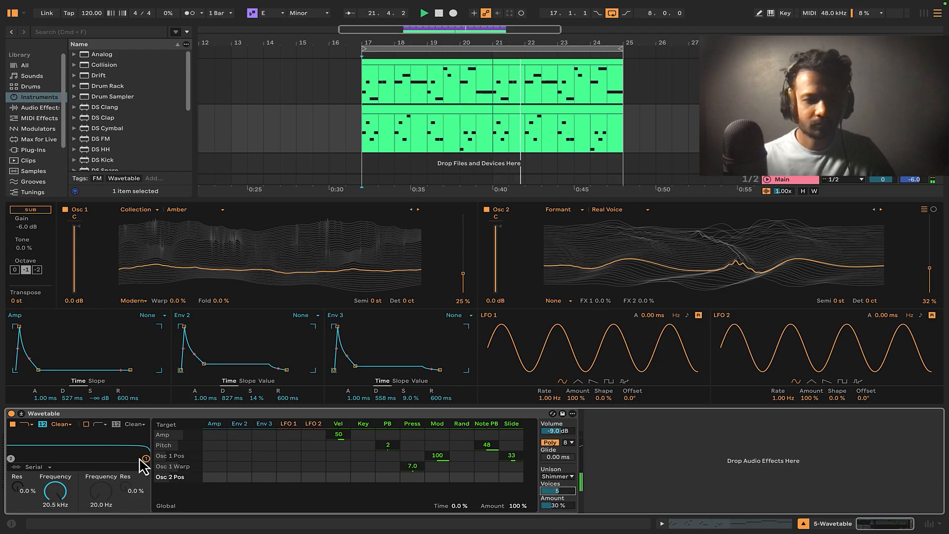
Set Filter 1 to 892 Hz with 47% resonance and modulate its frequency by the Amp envelope with an amount of 48.
{"action": "left_click_drag", "start_coordinate": [146, 459], "coordinate": [99, 450]}
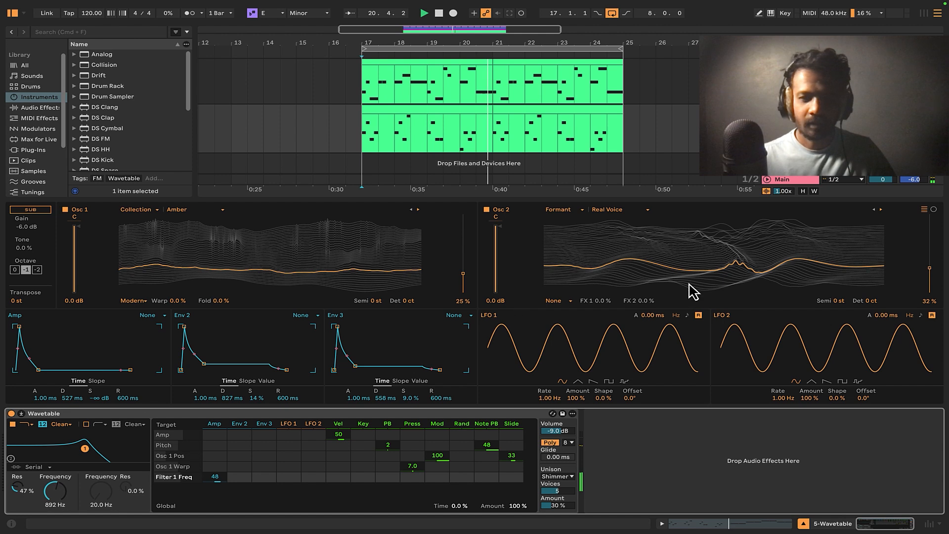
Set Osc 2's wavetable position to 31% and modulate it from LFO 2 with an amount of 48.
{"action": "left_click", "coordinate": [757, 274]}
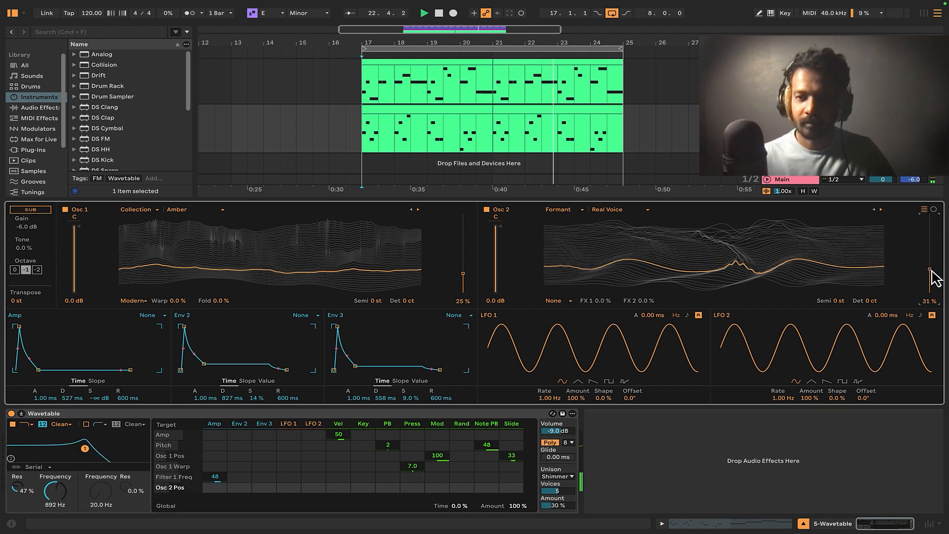
{"action": "left_click", "coordinate": [314, 487]}
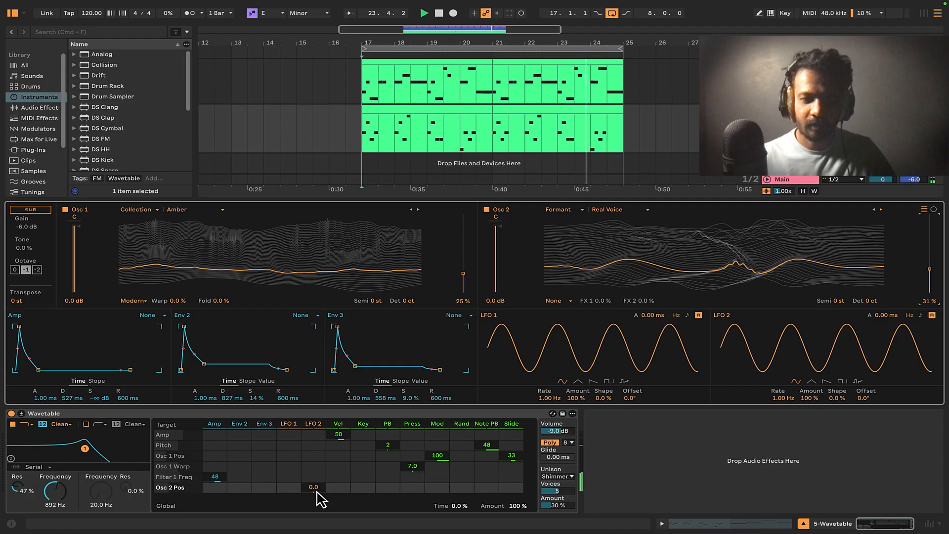
{"action": "left_click_drag", "start_coordinate": [317, 492], "coordinate": [321, 491]}
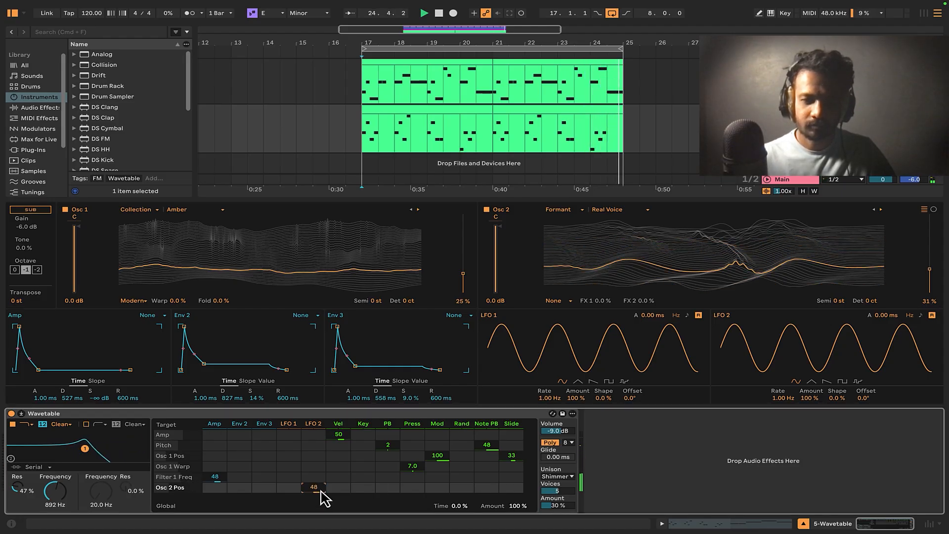
Set LFO 2 to a 3.59 Hz rate, 77% amount and -9.4% shape, trying the sawtooth waveform before returning to sine.
{"action": "mouse_move", "coordinate": [785, 398]}
{"action": "left_mouse_down"}
{"action": "mouse_move", "coordinate": [787, 408]}
{"action": "mouse_move", "coordinate": [785, 399]}
{"action": "mouse_move", "coordinate": [809, 403]}
{"action": "mouse_move", "coordinate": [784, 400]}
{"action": "left_mouse_up"}
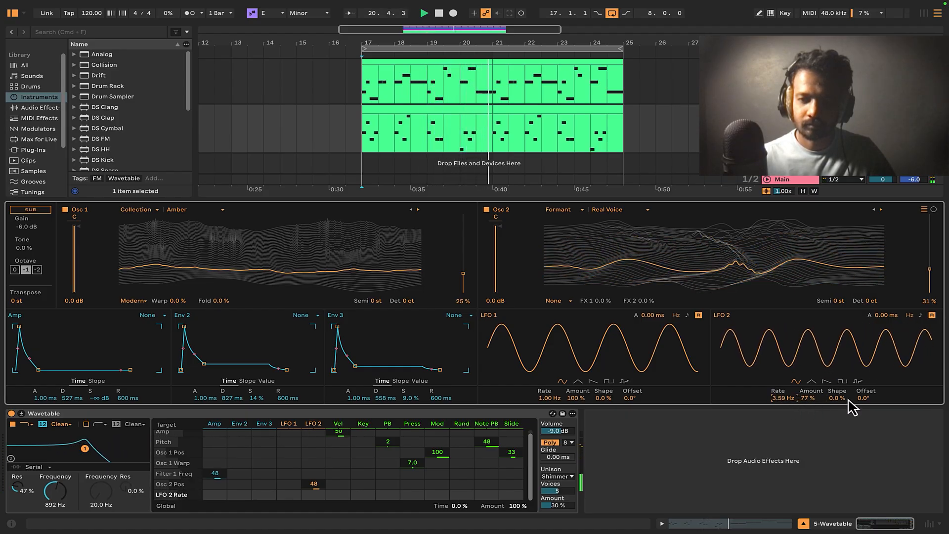
{"action": "left_click_drag", "start_coordinate": [846, 407], "coordinate": [847, 398]}
{"action": "left_click", "coordinate": [831, 381]}
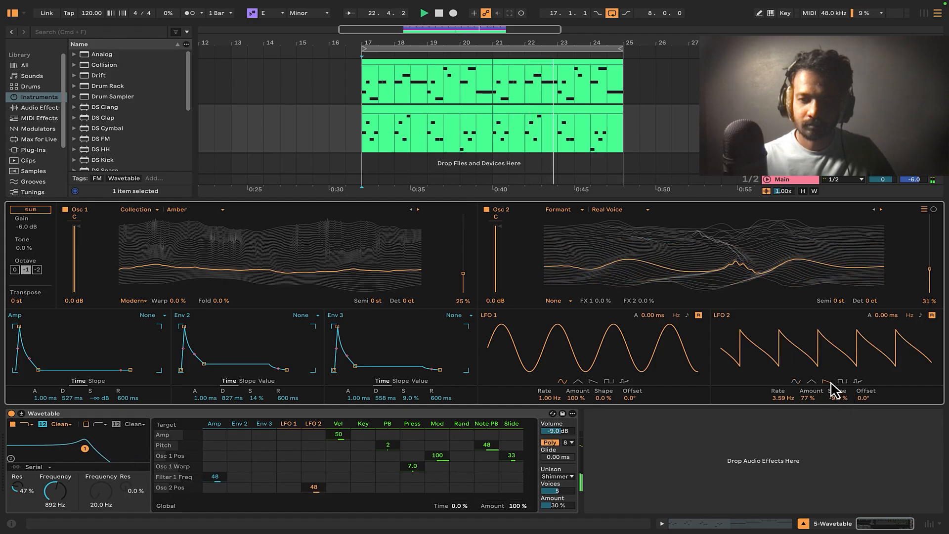
{"action": "left_click", "coordinate": [797, 383]}
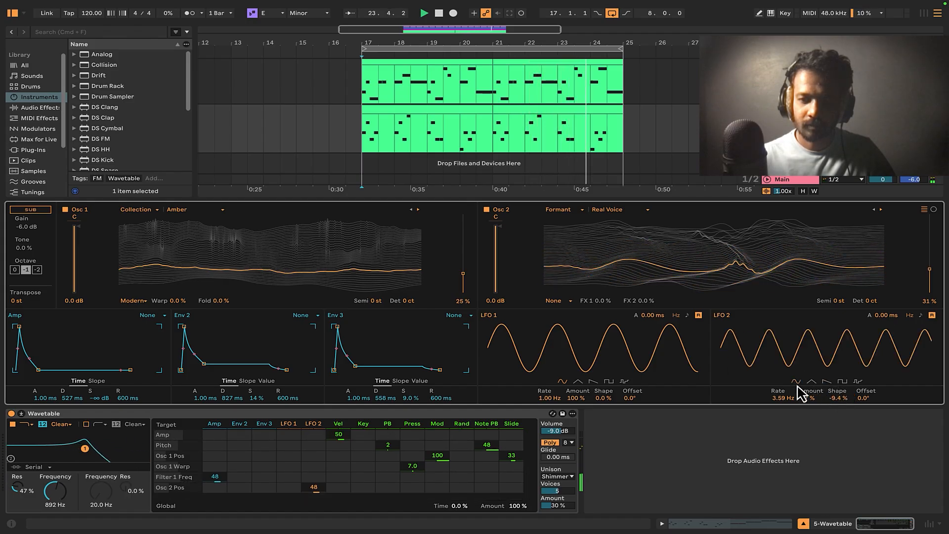
Reset LFO 2's shape to 0% and set the Amp envelope to 0.00 ms attack and 1.46 s decay.
{"action": "double_click", "coordinate": [836, 398]}
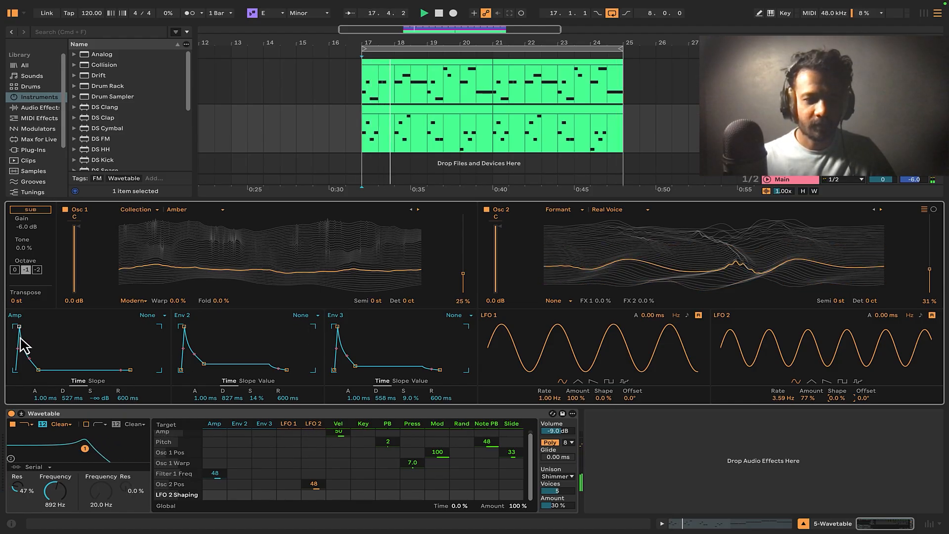
{"action": "left_click_drag", "start_coordinate": [19, 327], "coordinate": [16, 327]}
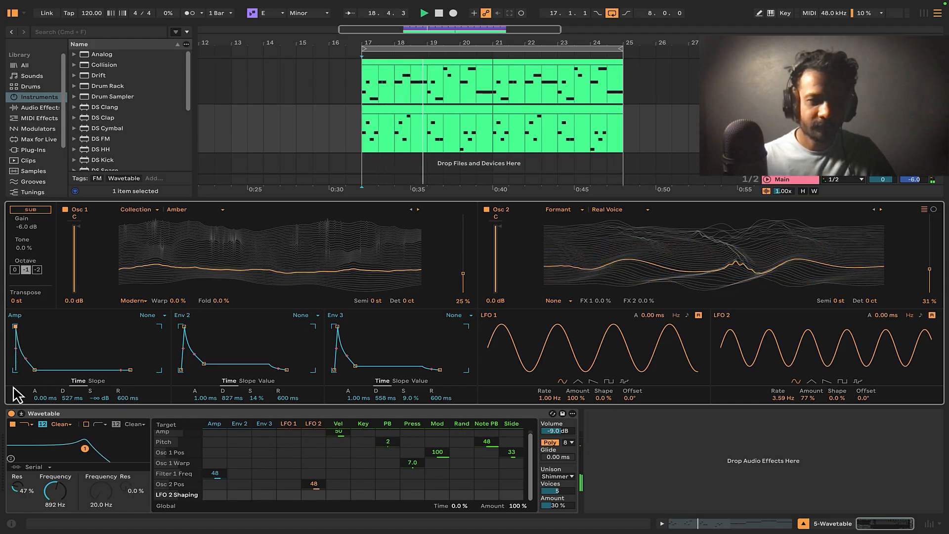
{"action": "left_click_drag", "start_coordinate": [32, 370], "coordinate": [40, 369]}
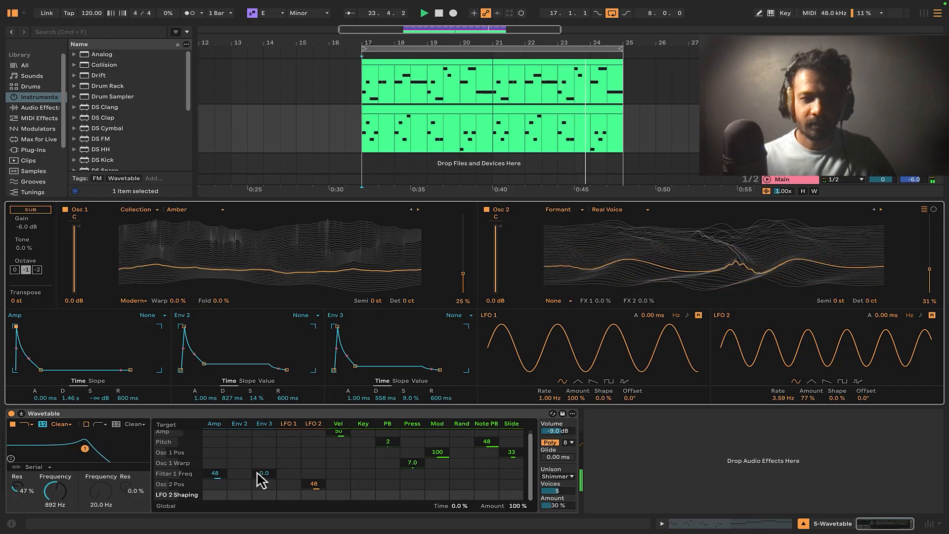
Add a Reverb audio effect after Wavetable and set its Dry/Wet to 21%.
{"action": "scroll", "coordinate": [29, 133], "scroll_direction": "down", "scroll_amount": 1}
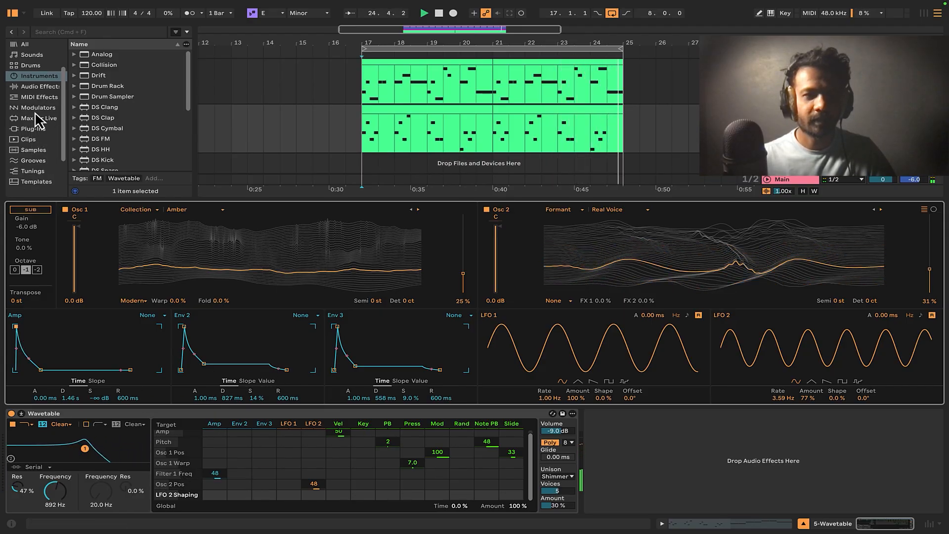
{"action": "left_click", "coordinate": [39, 87]}
{"action": "scroll", "coordinate": [126, 156], "scroll_direction": "down", "scroll_amount": 6}
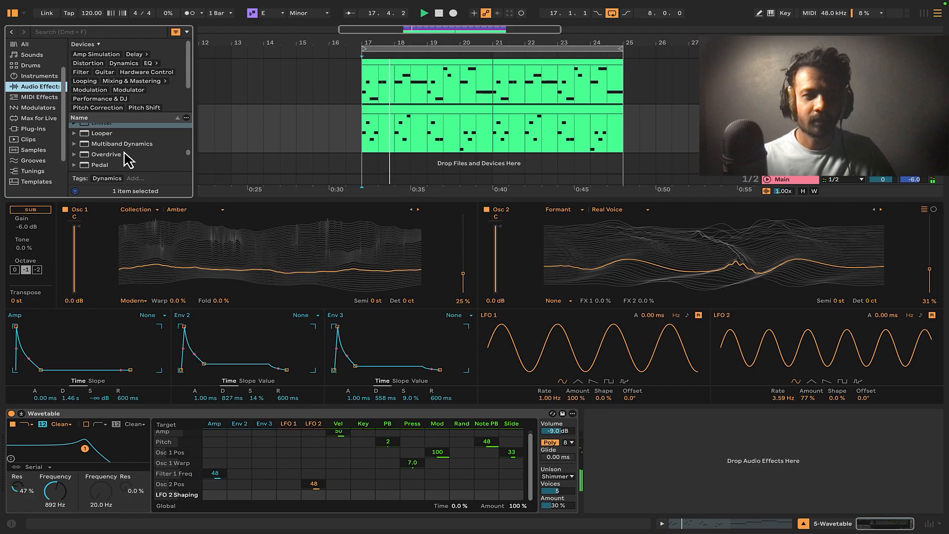
{"action": "scroll", "coordinate": [121, 157], "scroll_direction": "up", "scroll_amount": 3}
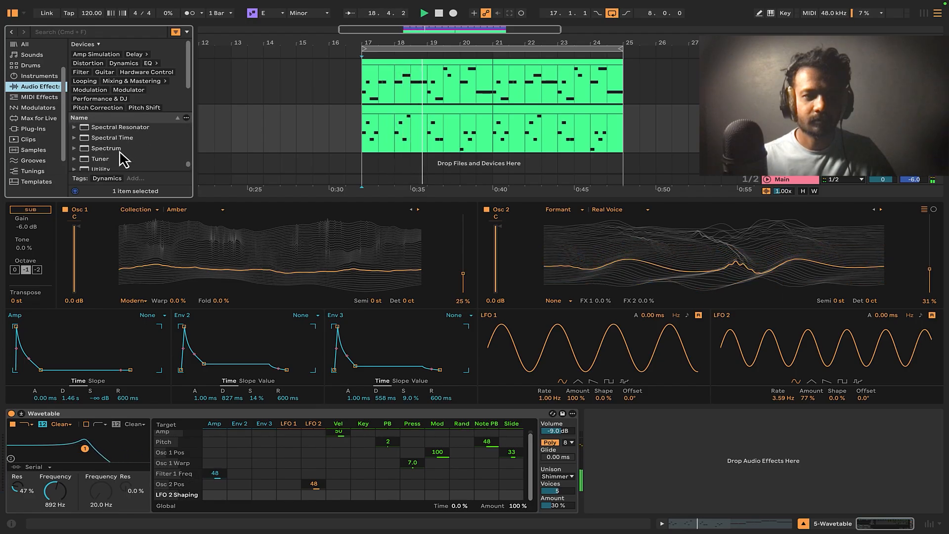
{"action": "left_click", "coordinate": [108, 132]}
{"action": "left_click_drag", "start_coordinate": [110, 134], "coordinate": [752, 460]}
{"action": "left_click", "coordinate": [879, 502]}
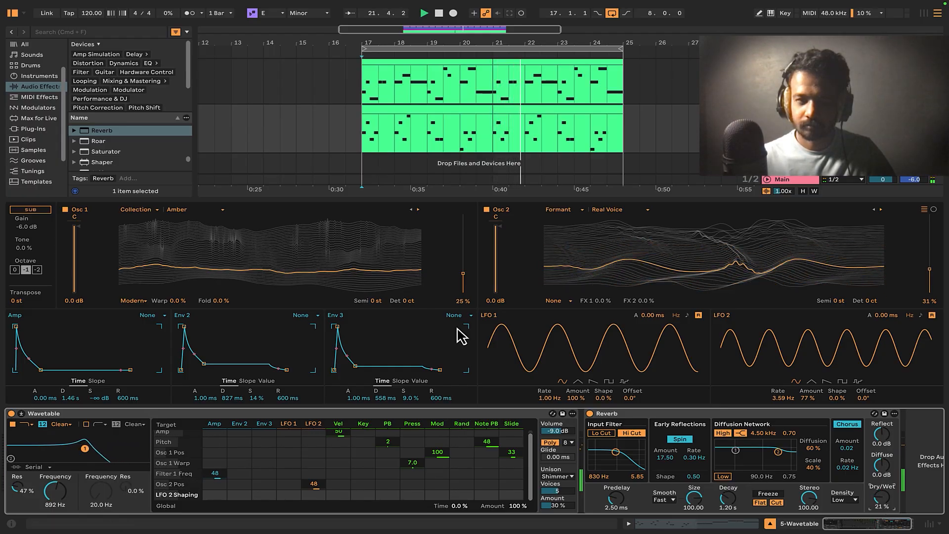
Replace the reverb with the Bright Room preset and set its Dry/Wet to 29%.
{"action": "left_click", "coordinate": [74, 131]}
{"action": "scroll", "coordinate": [123, 151], "scroll_direction": "down", "scroll_amount": 5}
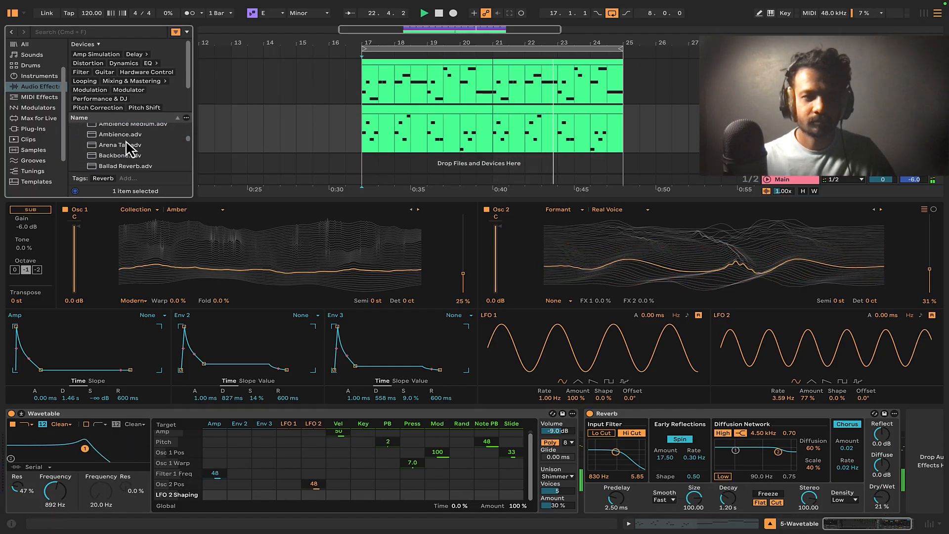
{"action": "scroll", "coordinate": [132, 159], "scroll_direction": "down", "scroll_amount": 3}
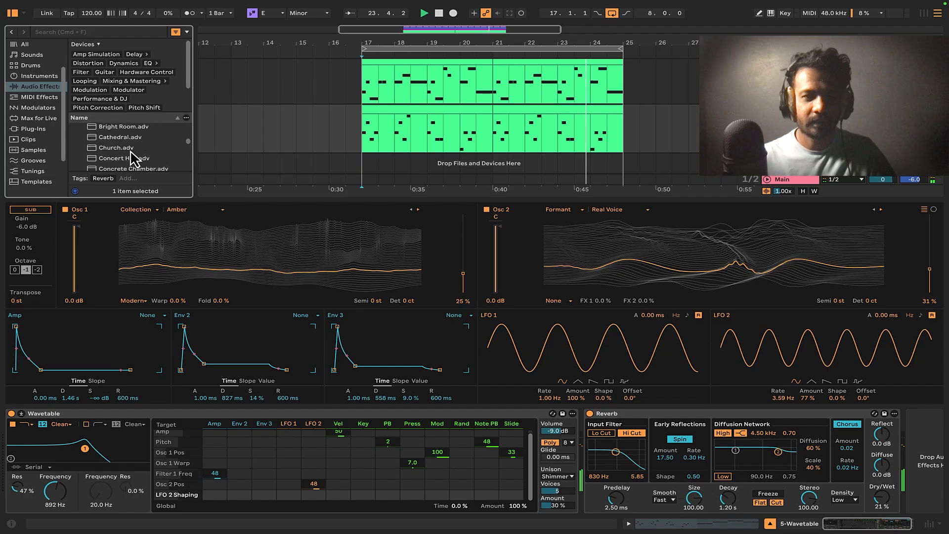
{"action": "scroll", "coordinate": [133, 158], "scroll_direction": "up", "scroll_amount": 1}
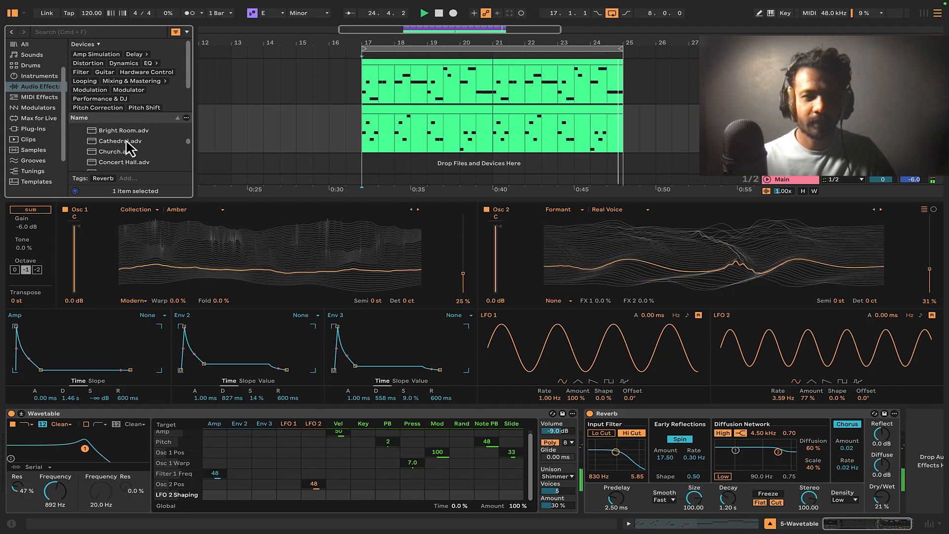
{"action": "left_click_drag", "start_coordinate": [124, 130], "coordinate": [621, 425]}
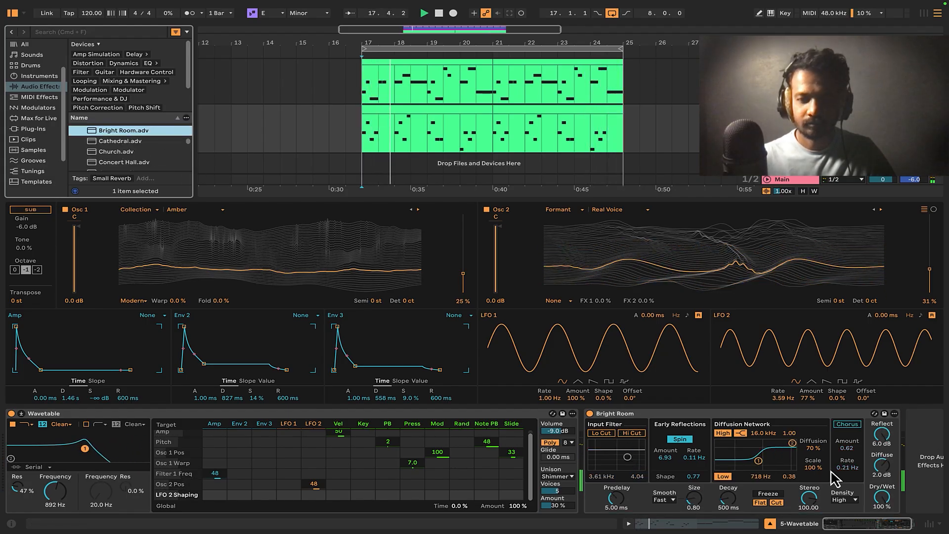
{"action": "left_click_drag", "start_coordinate": [882, 497], "coordinate": [885, 504]}
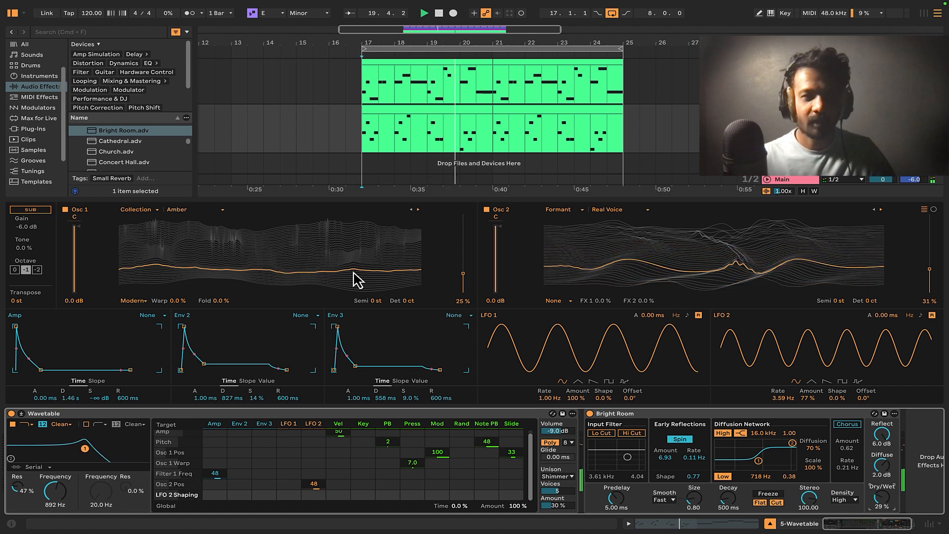
Add a Delay audio effect after the Bright Room reverb and set its Dry/Wet to 25%.
{"action": "scroll", "coordinate": [138, 156], "scroll_direction": "up", "scroll_amount": 3}
{"action": "scroll", "coordinate": [127, 159], "scroll_direction": "up", "scroll_amount": 8}
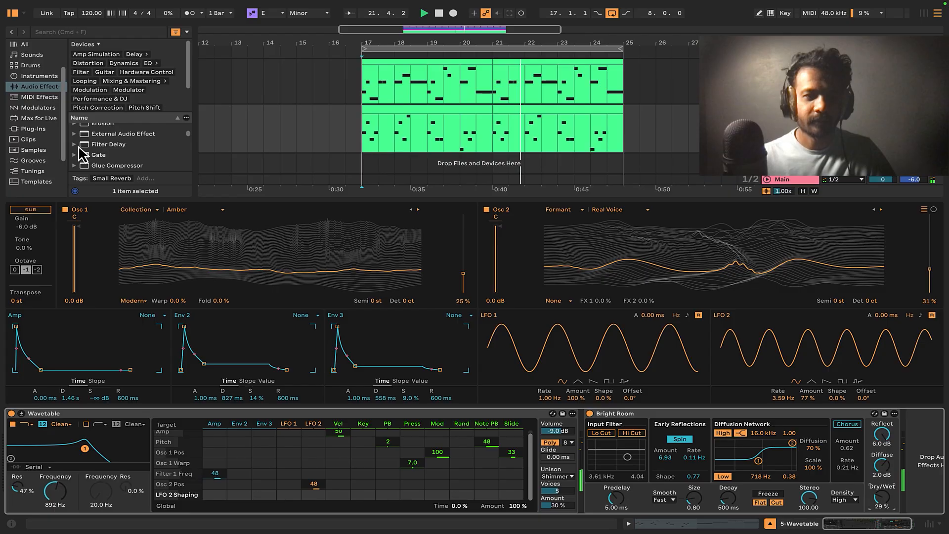
{"action": "left_click", "coordinate": [96, 145]}
{"action": "scroll", "coordinate": [114, 157], "scroll_direction": "up", "scroll_amount": 3}
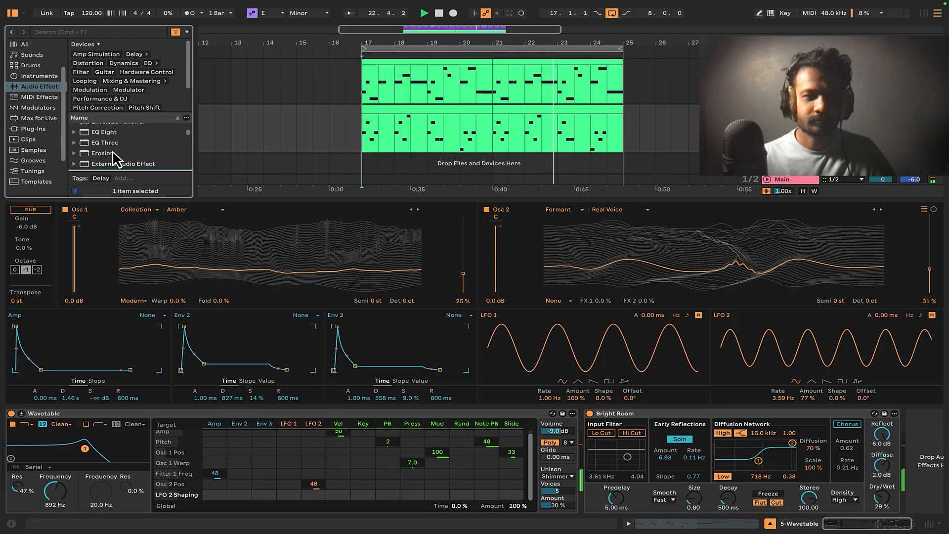
{"action": "scroll", "coordinate": [103, 154], "scroll_direction": "up", "scroll_amount": 2}
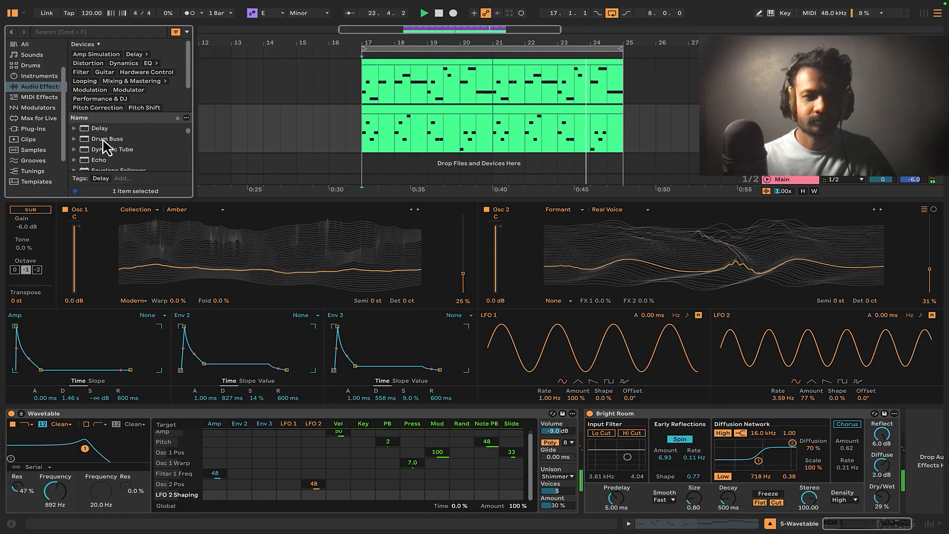
{"action": "left_click_drag", "start_coordinate": [102, 129], "coordinate": [909, 463]}
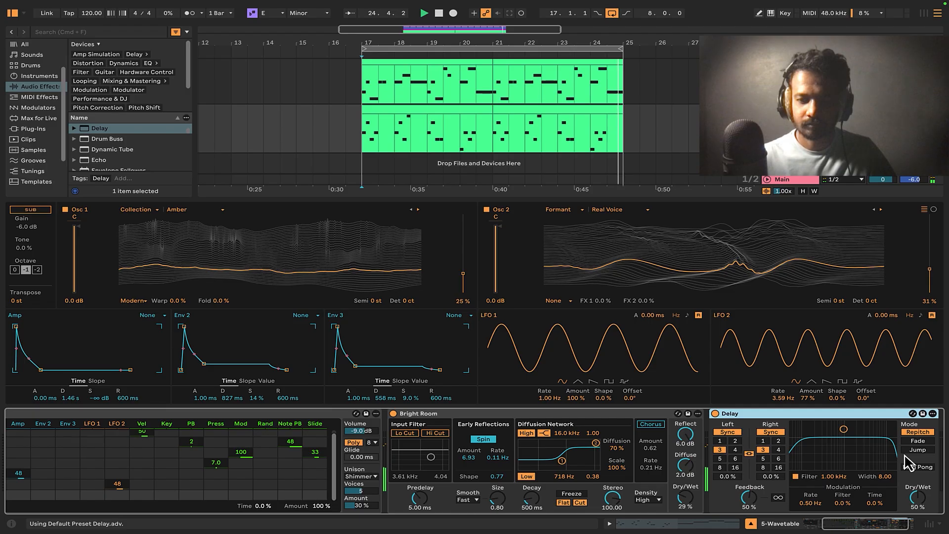
{"action": "left_click_drag", "start_coordinate": [917, 497], "coordinate": [921, 503]}
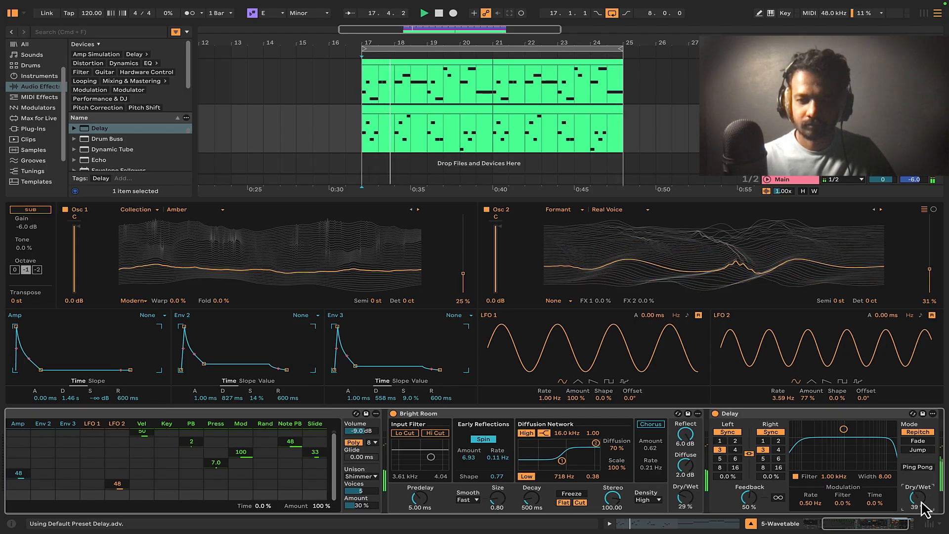
Try the Fake Phaser preset on the delay with Dry/Wet at 27%.
{"action": "left_click", "coordinate": [74, 128]}
{"action": "scroll", "coordinate": [127, 158], "scroll_direction": "down", "scroll_amount": 1}
{"action": "scroll", "coordinate": [127, 157], "scroll_direction": "down", "scroll_amount": 2}
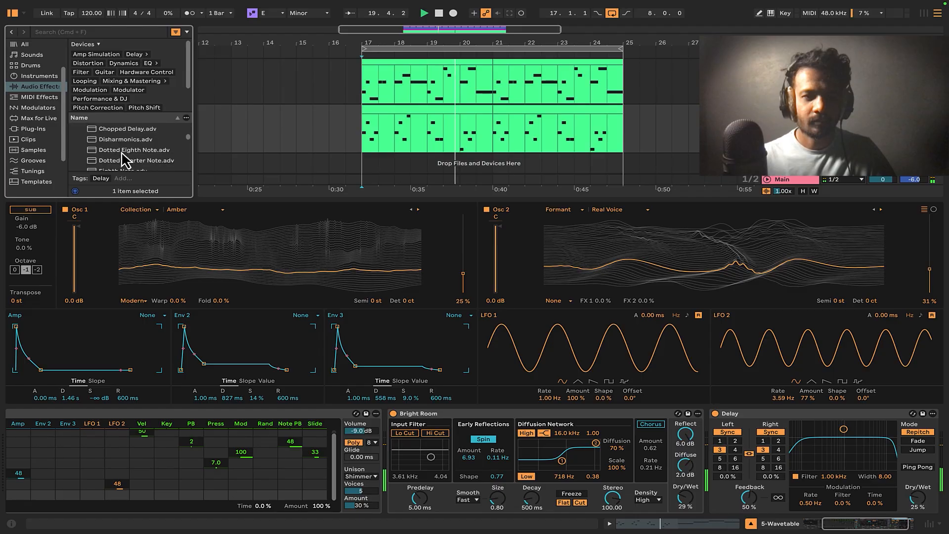
{"action": "scroll", "coordinate": [140, 162], "scroll_direction": "down", "scroll_amount": 4}
{"action": "double_click", "coordinate": [131, 146]}
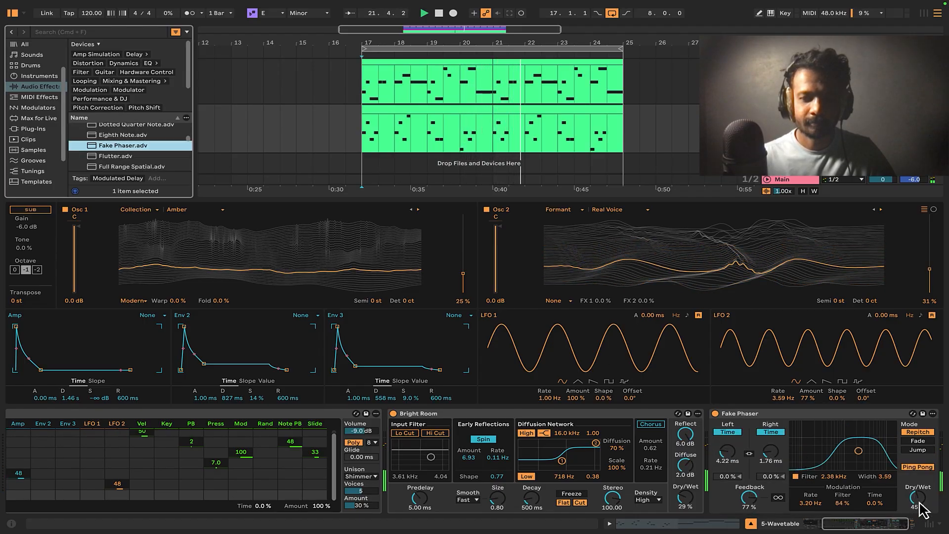
{"action": "left_click_drag", "start_coordinate": [920, 504], "coordinate": [921, 505]}
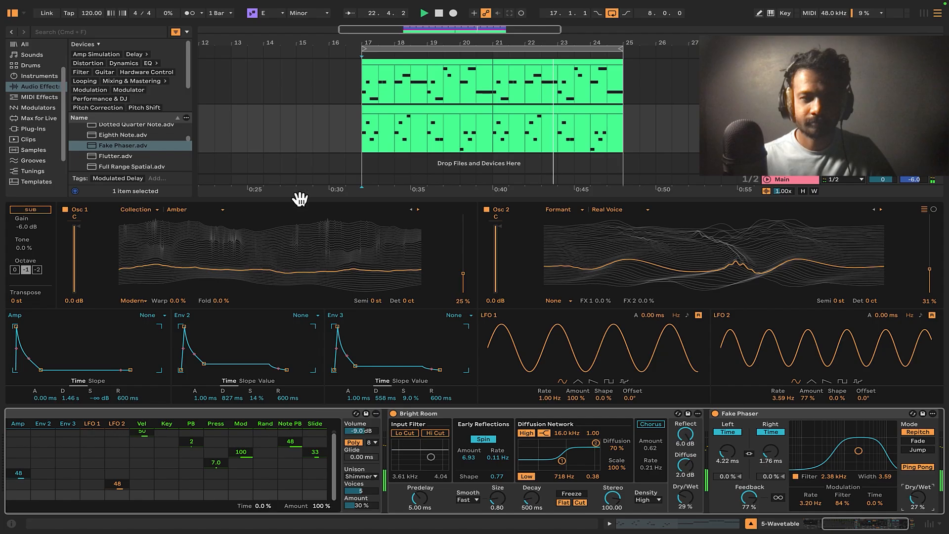
Try the Flutter preset on the delay with Dry/Wet at 10%.
{"action": "double_click", "coordinate": [126, 156]}
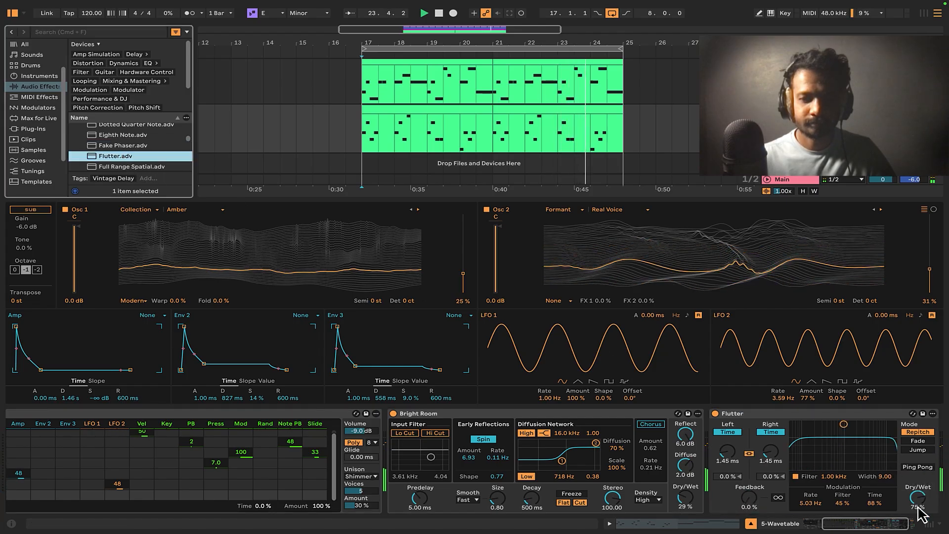
{"action": "left_click_drag", "start_coordinate": [919, 506], "coordinate": [922, 504]}
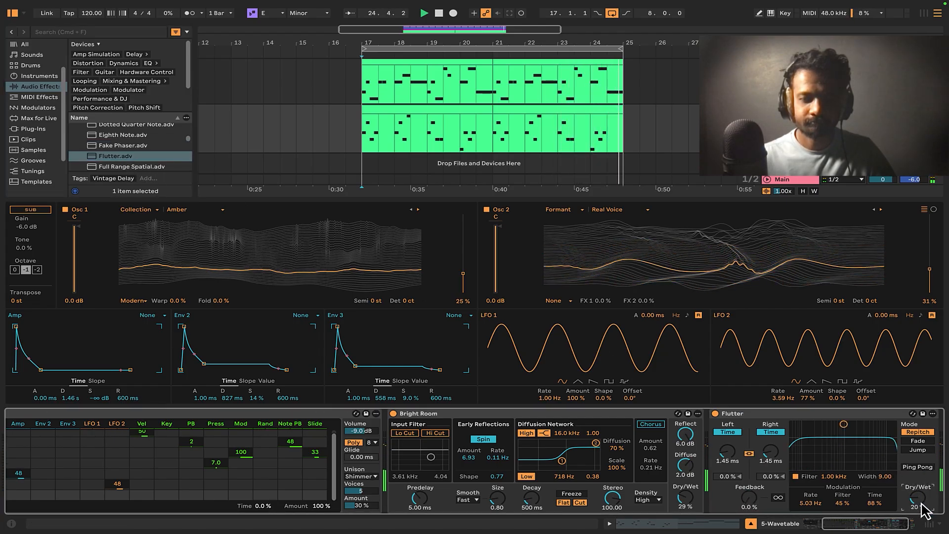
{"action": "left_click_drag", "start_coordinate": [921, 503], "coordinate": [922, 502]}
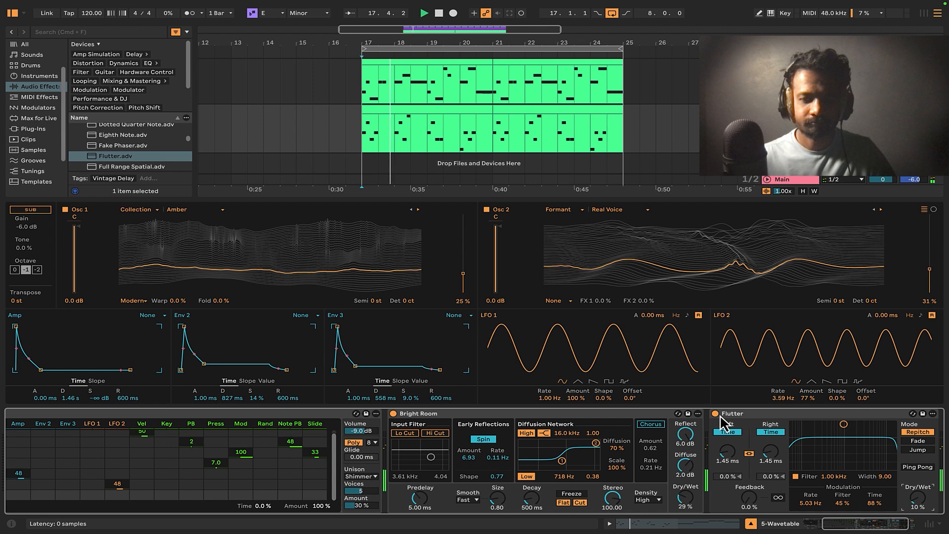
Compare the sound with the Flutter delay and Bright Room reverb bypassed and re-enabled.
{"action": "left_click", "coordinate": [716, 414]}
{"action": "left_click", "coordinate": [394, 414]}
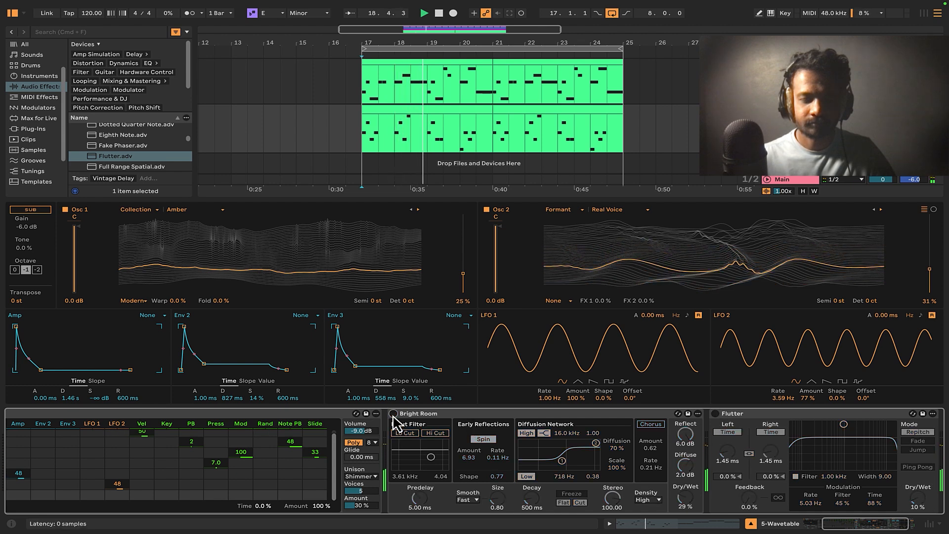
{"action": "left_click", "coordinate": [393, 414]}
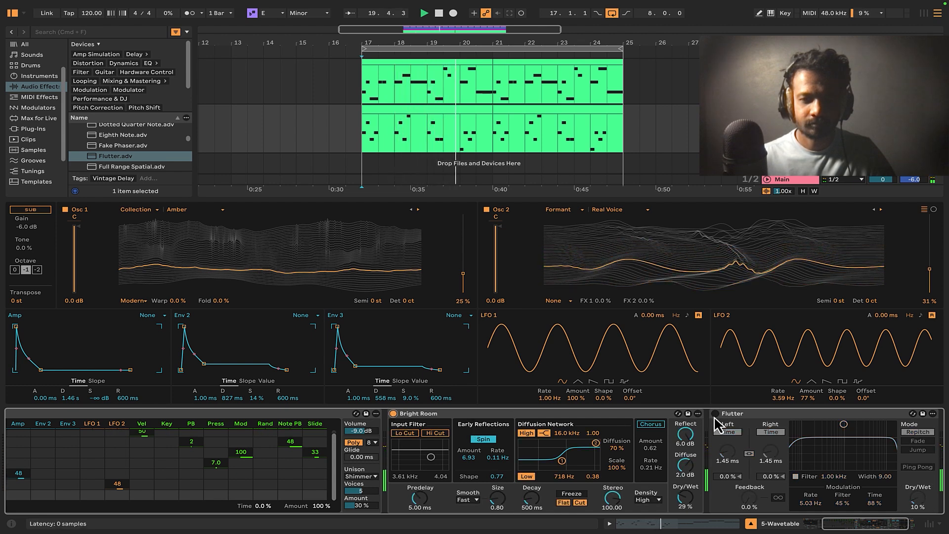
{"action": "left_click", "coordinate": [716, 414]}
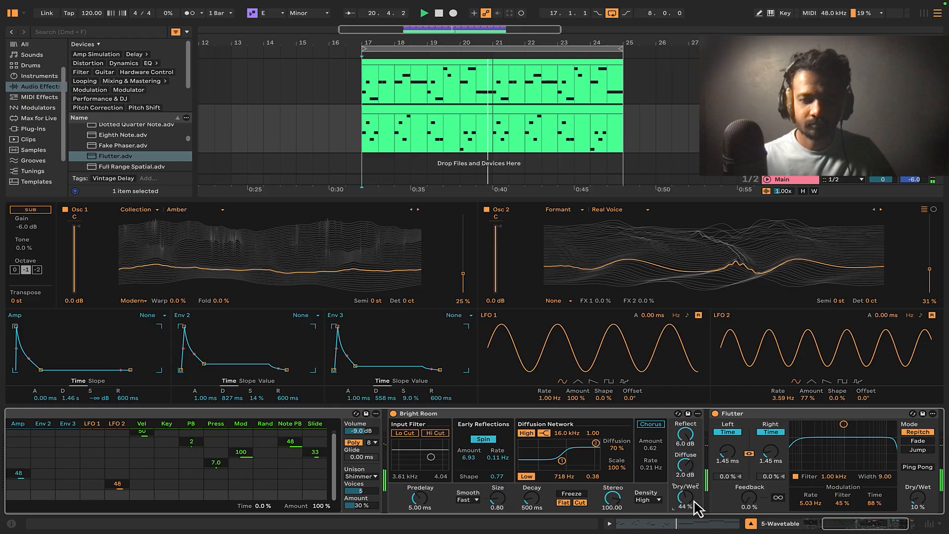
Set the Bright Room reverb's Dry/Wet to 34% and the Flutter delay's Dry/Wet to 56%.
{"action": "left_click", "coordinate": [562, 415]}
{"action": "left_click", "coordinate": [827, 415]}
{"action": "left_click_drag", "start_coordinate": [917, 499], "coordinate": [917, 494]}
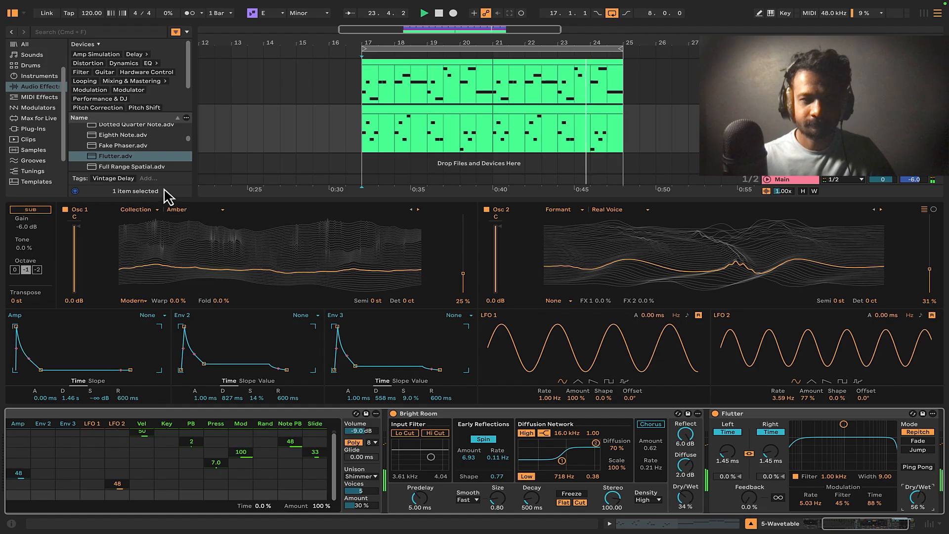
Replace the delay with the Groove preset and set its Dry/Wet to 19%.
{"action": "scroll", "coordinate": [119, 157], "scroll_direction": "down", "scroll_amount": 2}
{"action": "left_click_drag", "start_coordinate": [124, 153], "coordinate": [791, 430]}
{"action": "scroll", "coordinate": [121, 153], "scroll_direction": "down", "scroll_amount": 2}
{"action": "mouse_move", "coordinate": [921, 497]}
{"action": "left_mouse_down"}
{"action": "mouse_move", "coordinate": [921, 524]}
{"action": "mouse_move", "coordinate": [920, 505]}
{"action": "left_mouse_up"}
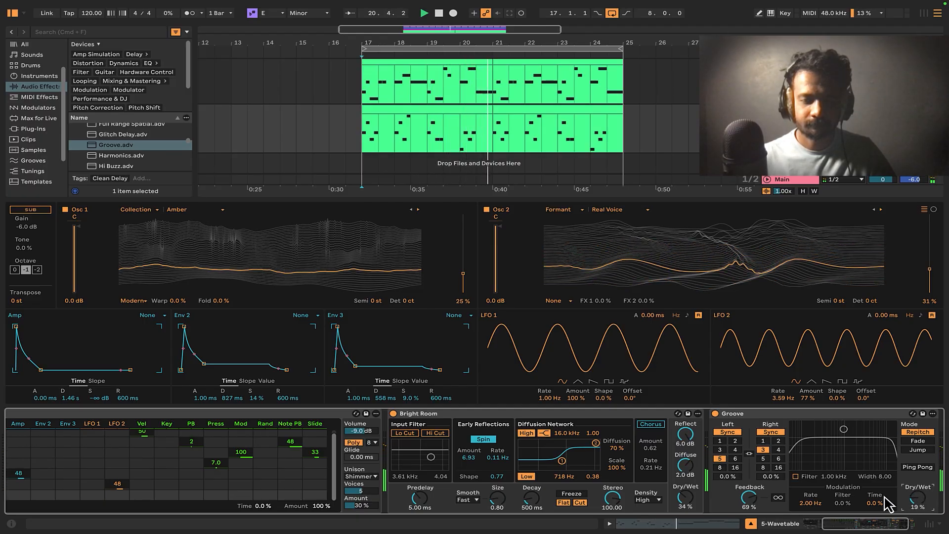
Unsolo the Wavetable track and set its volume to 0.1 dB while playing the full arrangement.
{"action": "left_click", "coordinate": [743, 523]}
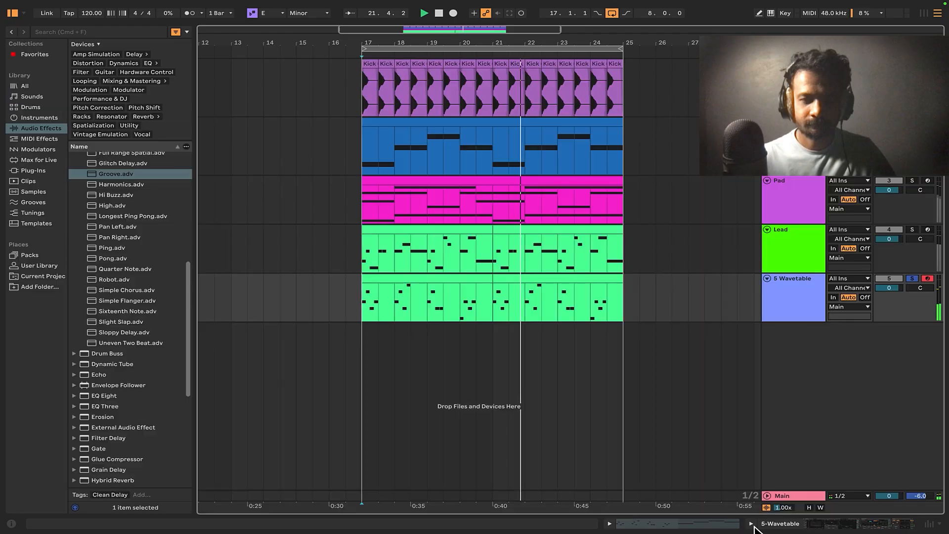
{"action": "left_click", "coordinate": [364, 271]}
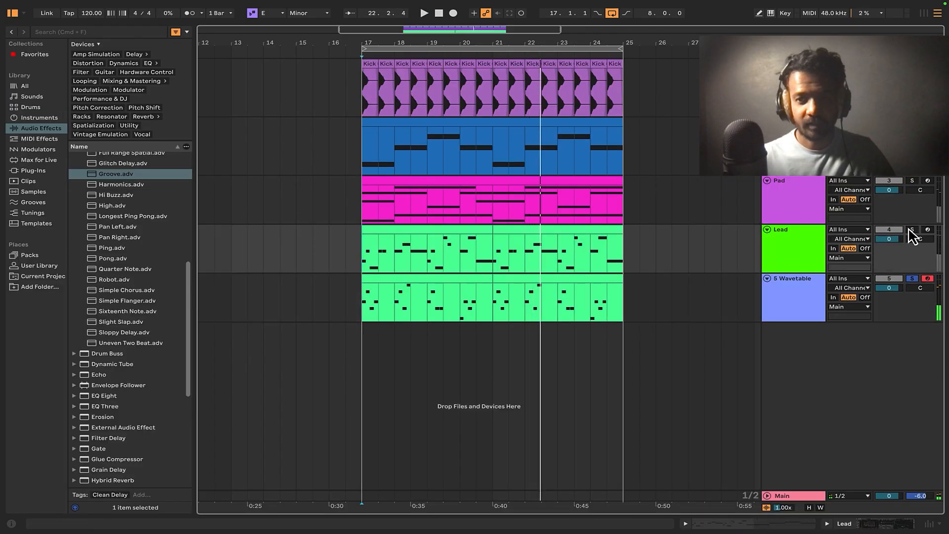
{"action": "key", "text": "space"}
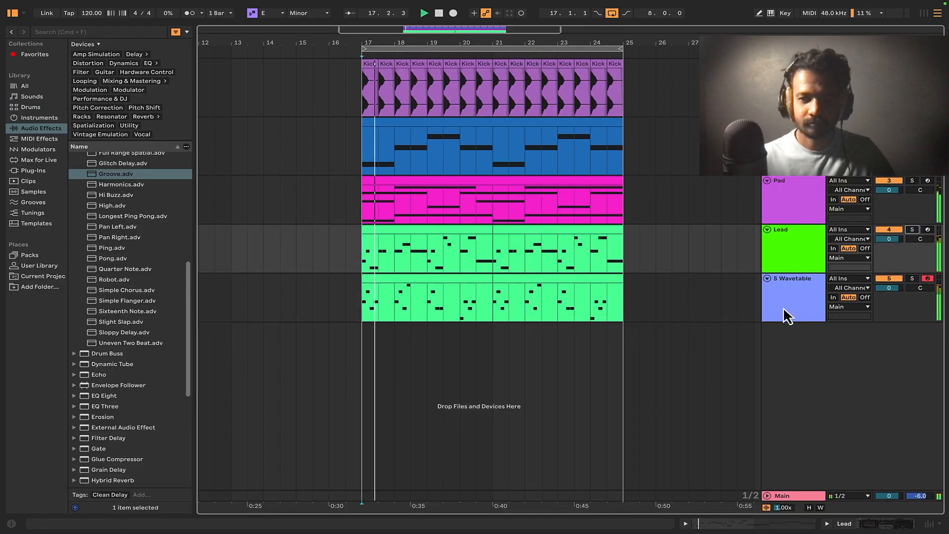
{"action": "left_click_drag", "start_coordinate": [897, 292], "coordinate": [897, 289]}
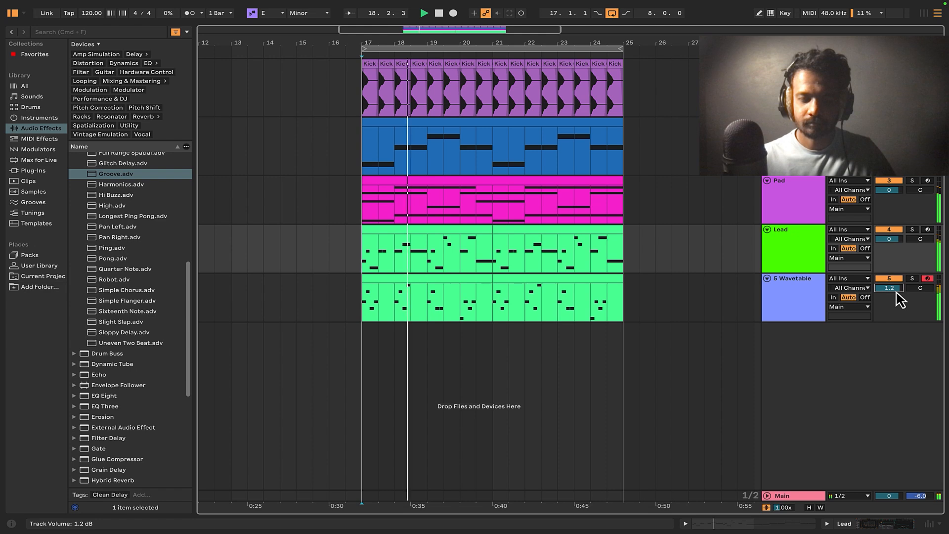
{"action": "key", "text": "space"}
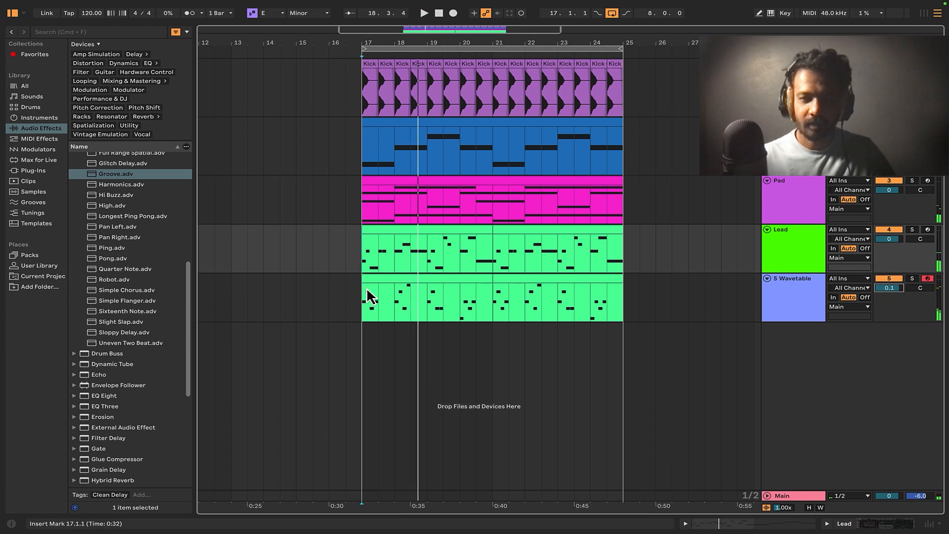
Examine the notes in the Wavetable clip covering the first four bars of the loop during playback.
{"action": "double_click", "coordinate": [409, 285]}
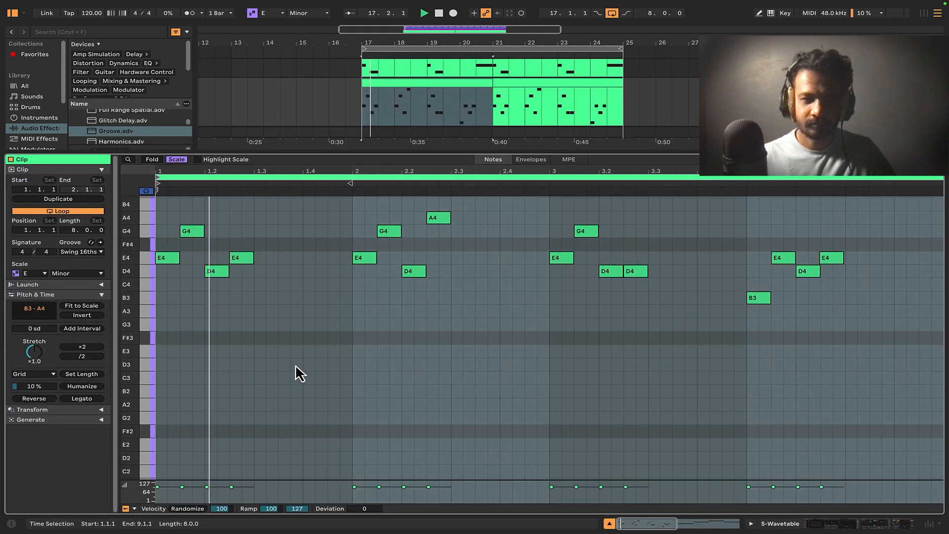
{"action": "left_click", "coordinate": [248, 354]}
{"action": "scroll", "coordinate": [242, 349], "scroll_direction": "up", "scroll_amount": 3}
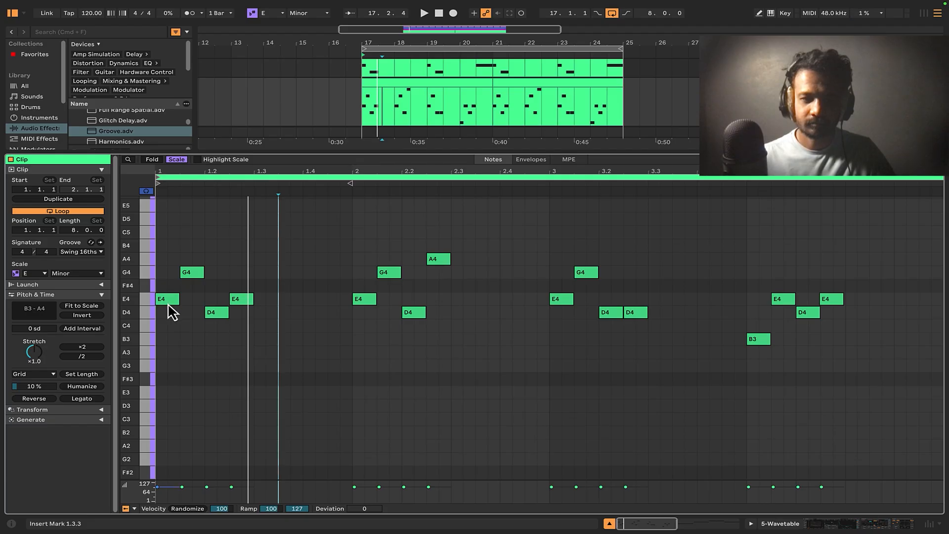
{"action": "left_click", "coordinate": [187, 275]}
{"action": "scroll", "coordinate": [235, 355], "scroll_direction": "up", "scroll_amount": 1}
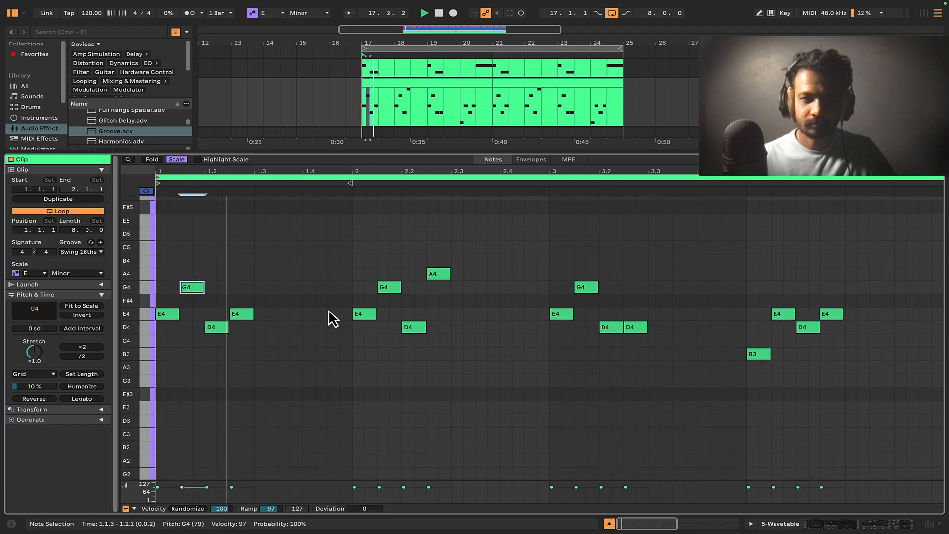
{"action": "left_click", "coordinate": [610, 524]}
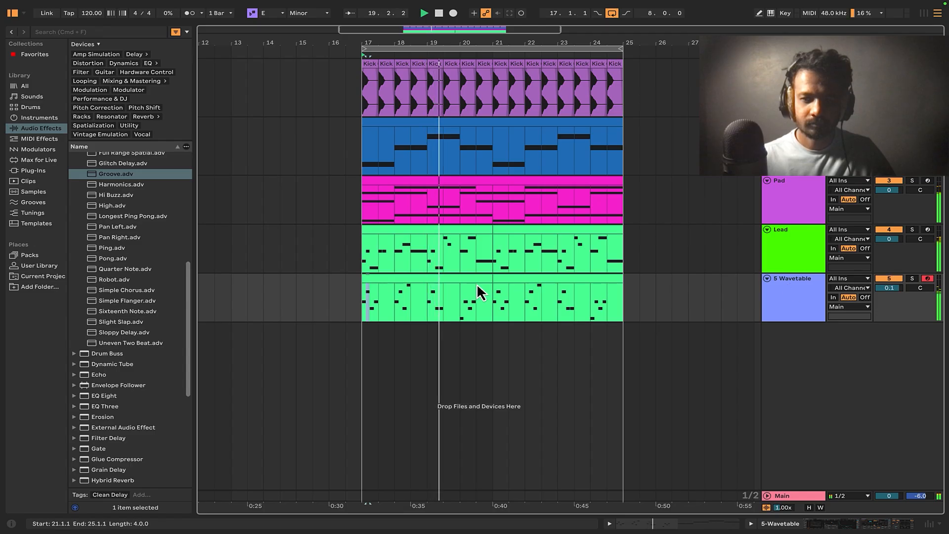
Delete the Lead part from bars 17 to 21 and set the Wavetable track's volume to 2.3 dB.
{"action": "left_click", "coordinate": [456, 284]}
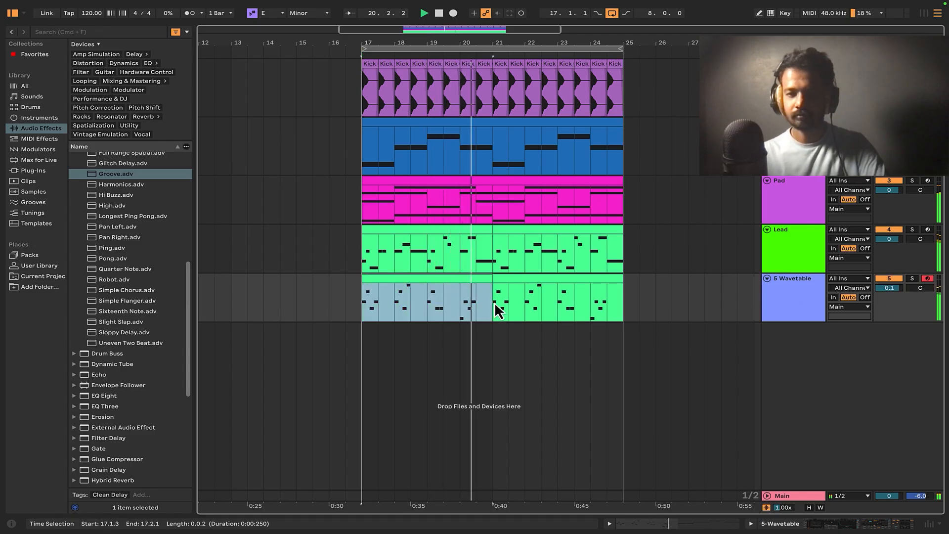
{"action": "left_click", "coordinate": [468, 234]}
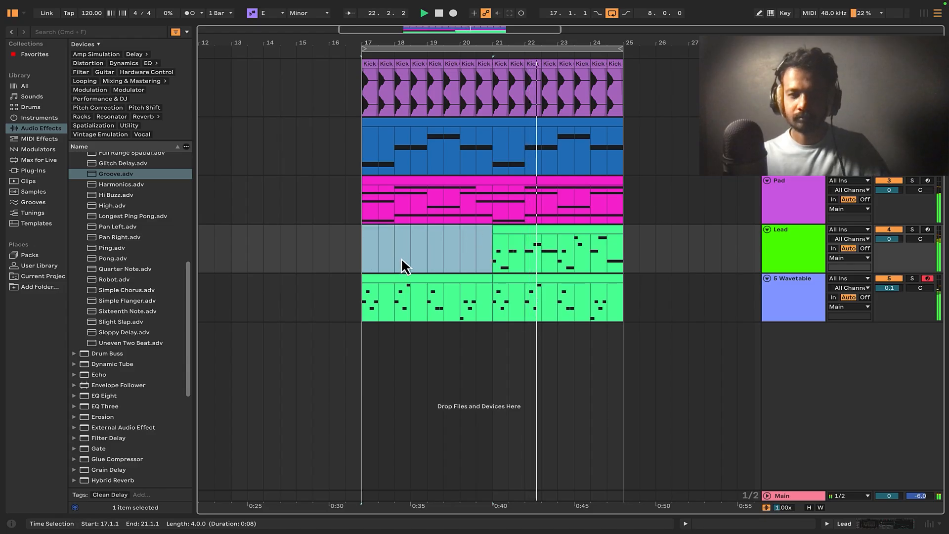
{"action": "key", "text": "Delete"}
{"action": "left_click", "coordinate": [364, 262]}
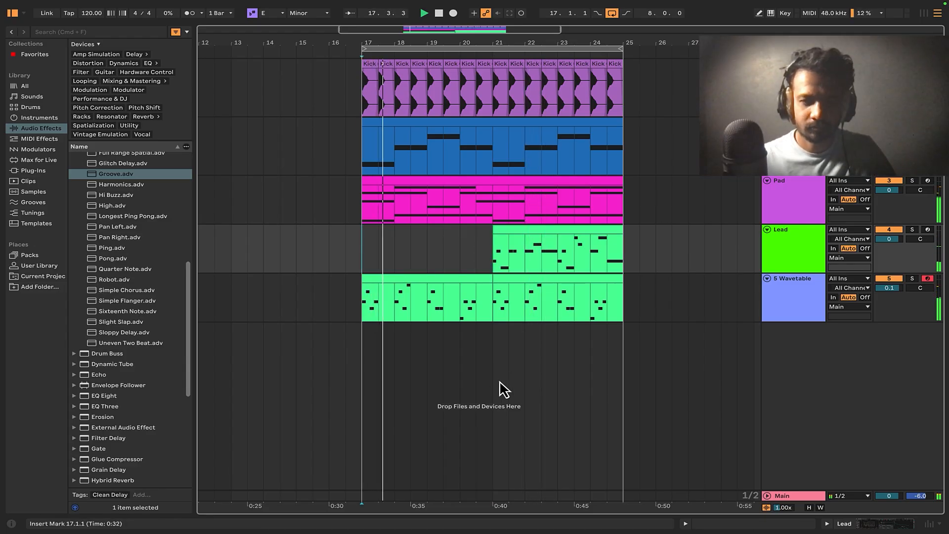
{"action": "mouse_move", "coordinate": [885, 291]}
{"action": "left_mouse_down"}
{"action": "mouse_move", "coordinate": [885, 283]}
{"action": "mouse_move", "coordinate": [884, 292]}
{"action": "left_mouse_up"}
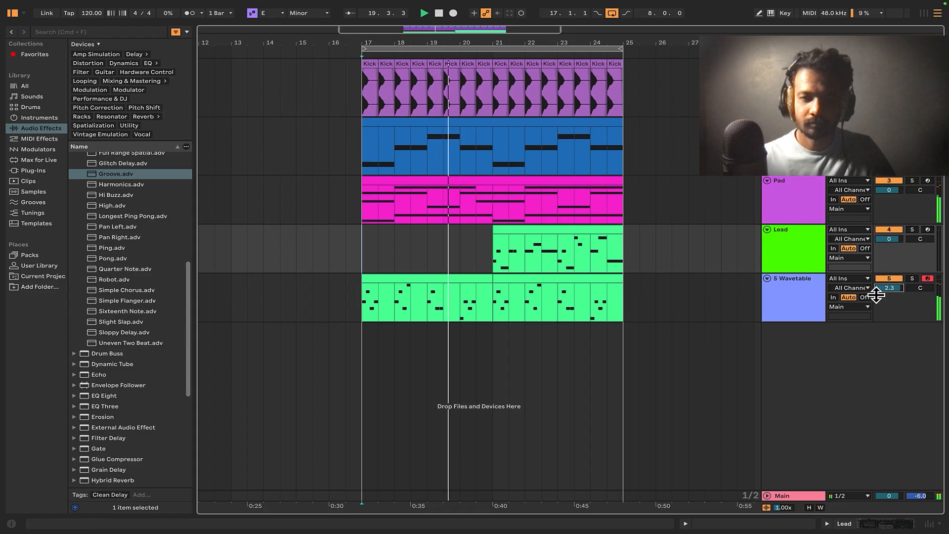
Switch the Wavetable track's Osc 2 to the Basic Shapes wavetable in the Basics category and play the loop.
{"action": "left_click", "coordinate": [784, 317]}
{"action": "left_click", "coordinate": [840, 526]}
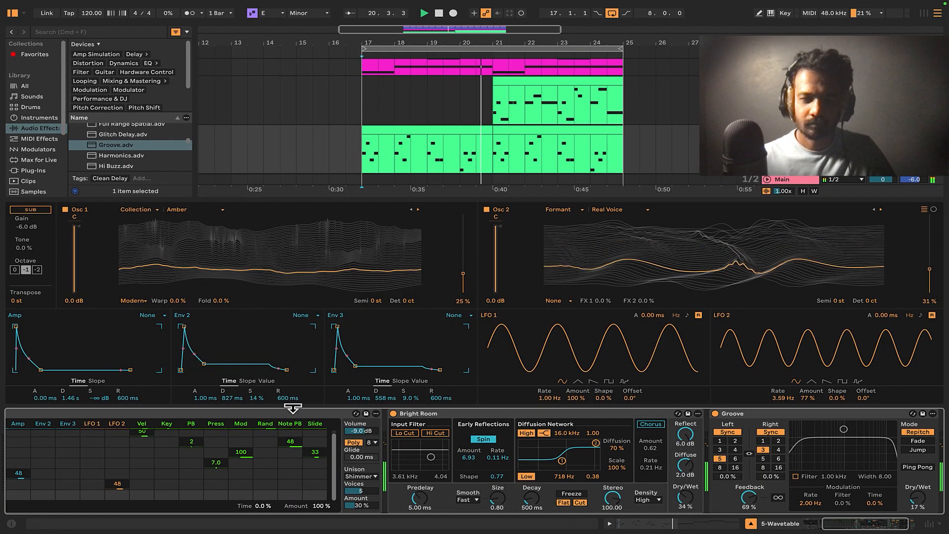
{"action": "key", "text": "space"}
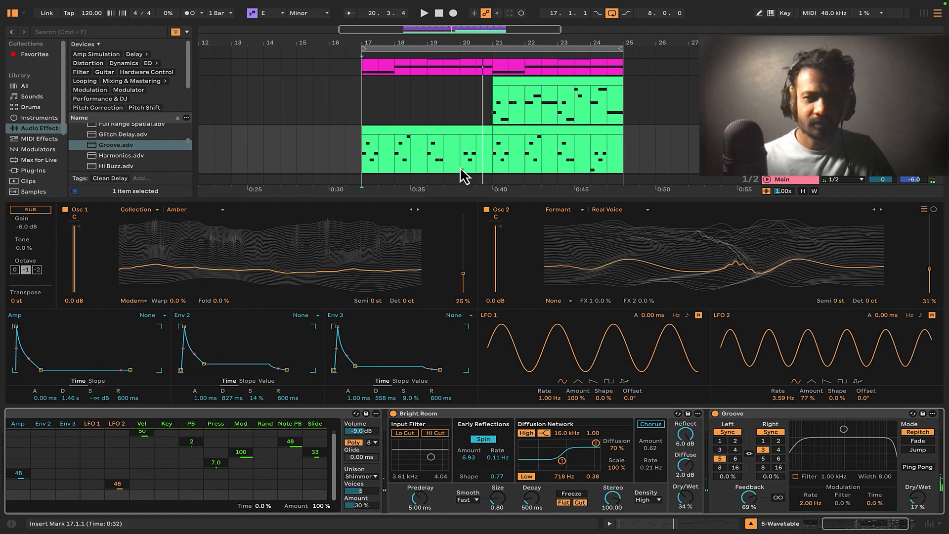
{"action": "scroll", "coordinate": [457, 148], "scroll_direction": "down", "scroll_amount": 1}
{"action": "left_click", "coordinate": [566, 210]}
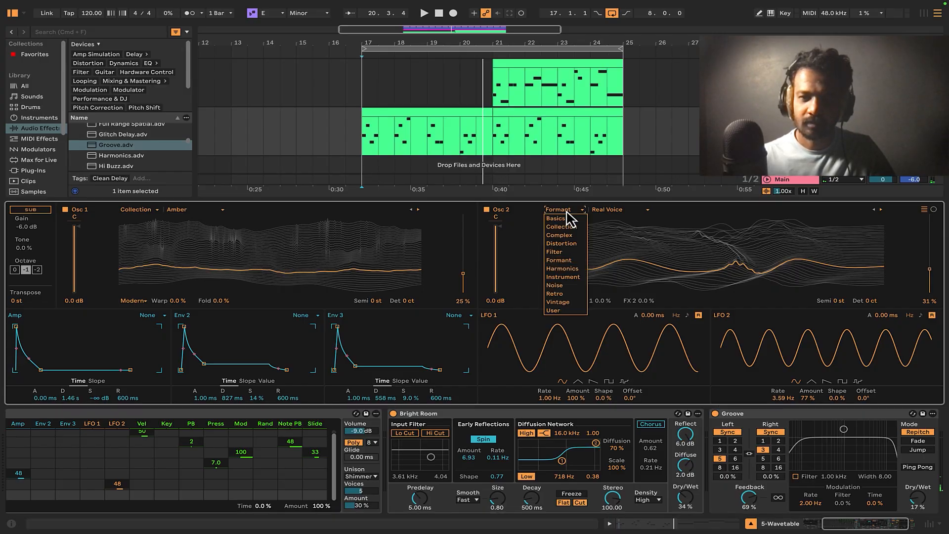
{"action": "left_click", "coordinate": [557, 218]}
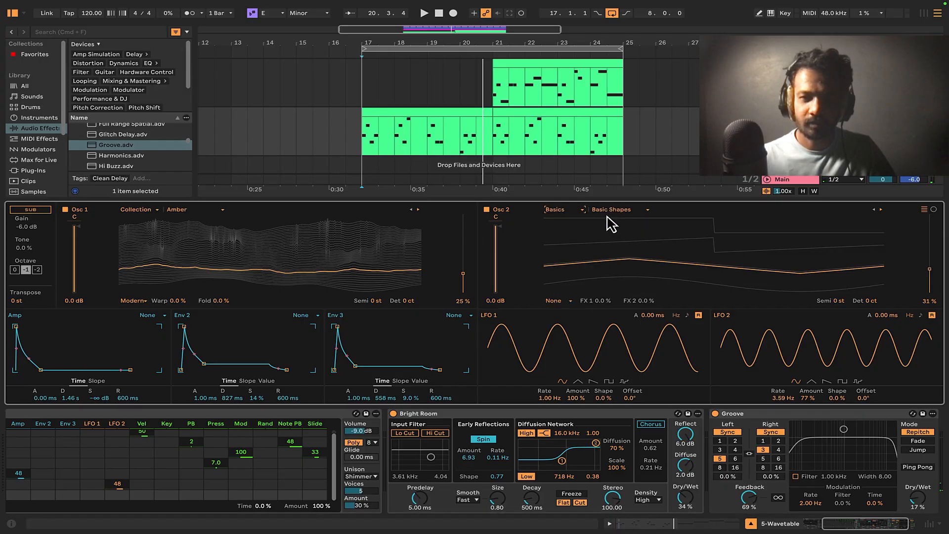
{"action": "left_click", "coordinate": [616, 210]}
{"action": "left_click", "coordinate": [675, 212]}
{"action": "key", "text": "space"}
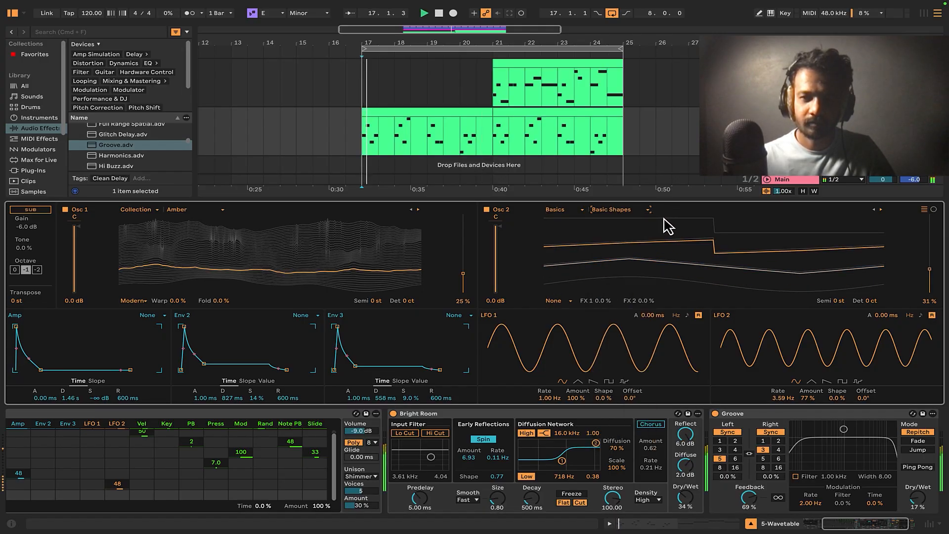
Lower Osc 2's wavetable position to 13% while listening to the loop.
{"action": "scroll", "coordinate": [932, 276], "scroll_direction": "down", "scroll_amount": 10}
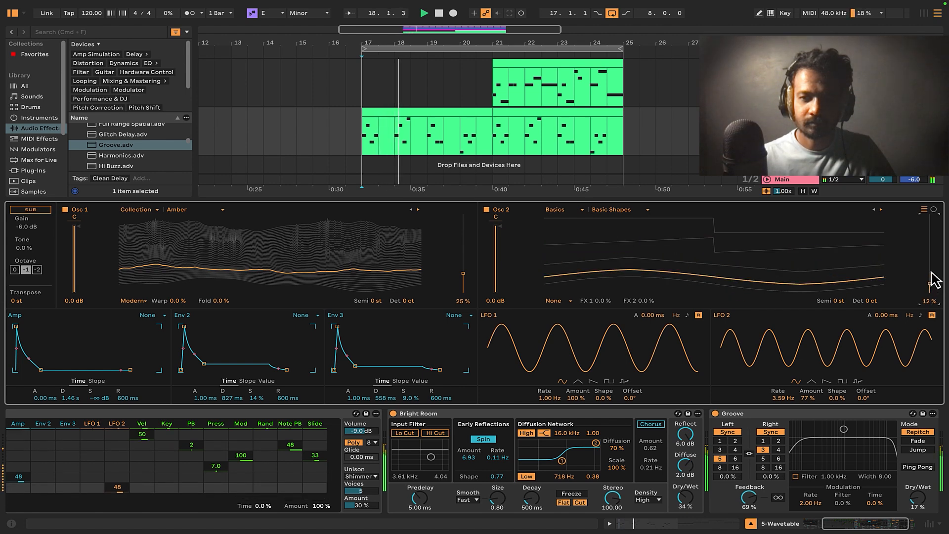
{"action": "scroll", "coordinate": [932, 276], "scroll_direction": "up", "scroll_amount": 2}
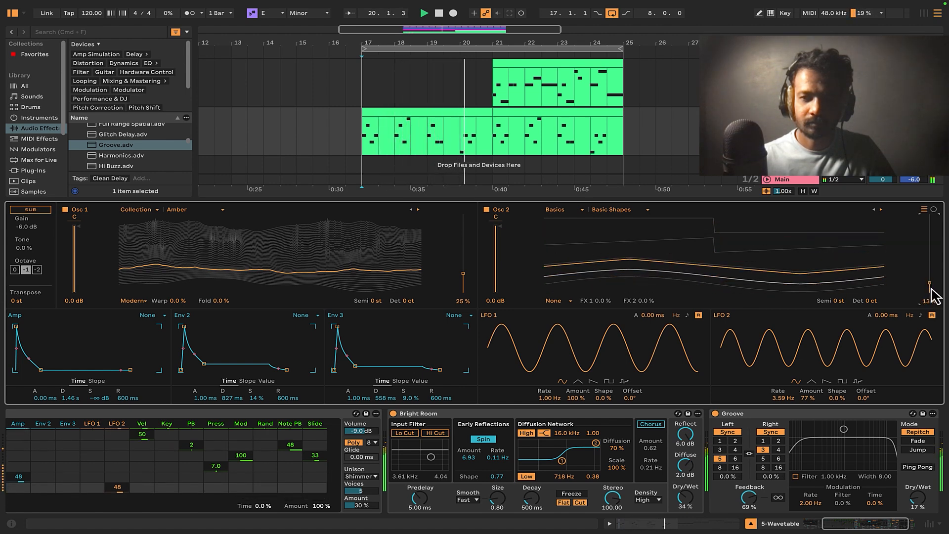
{"action": "left_click", "coordinate": [751, 523]}
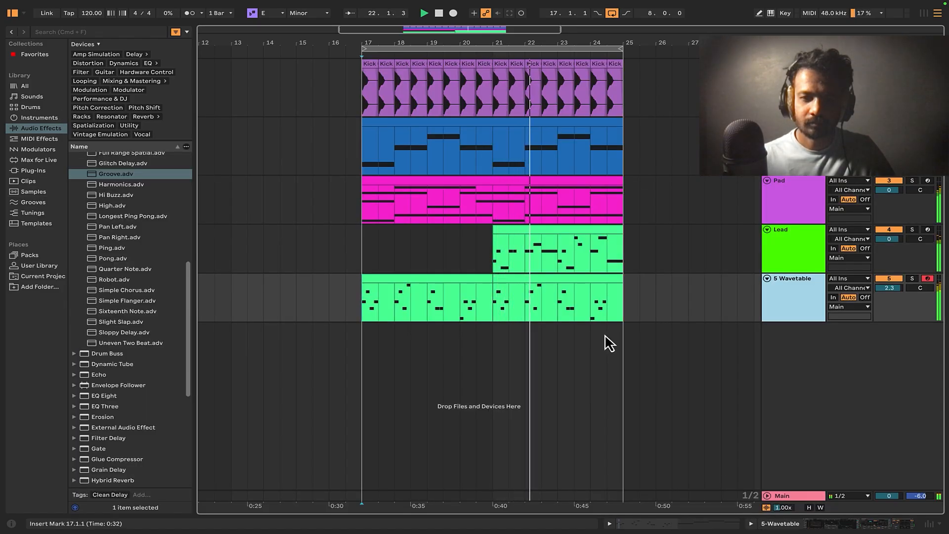
Copy the Lead clip from bars 21 to 25 onto the Wavetable track, replacing its clip there.
{"action": "left_click", "coordinate": [574, 240]}
{"action": "left_click_drag", "start_coordinate": [575, 240], "coordinate": [569, 280]}
{"action": "left_click", "coordinate": [361, 310]}
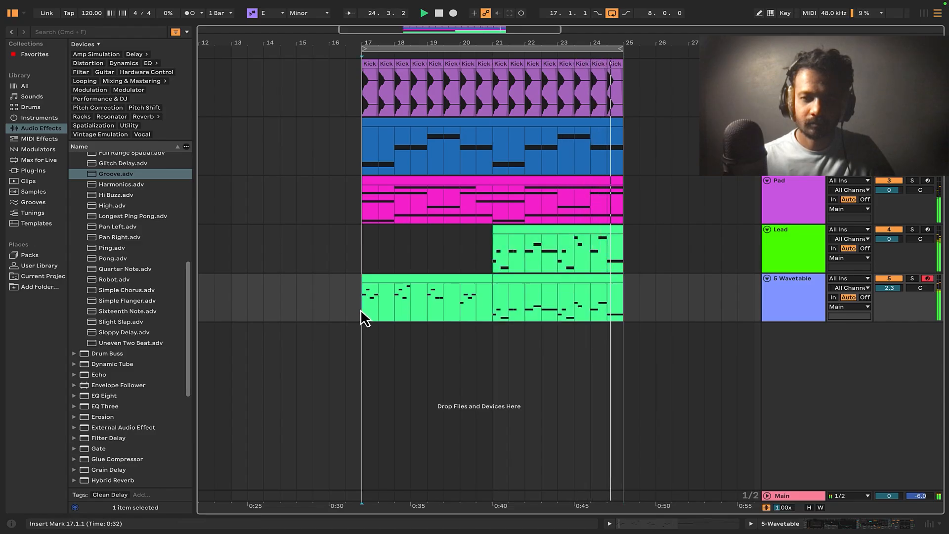
Transpose all notes in the Wavetable clip at bars 21 to 25 up one octave.
{"action": "double_click", "coordinate": [547, 288]}
{"action": "left_click", "coordinate": [451, 378]}
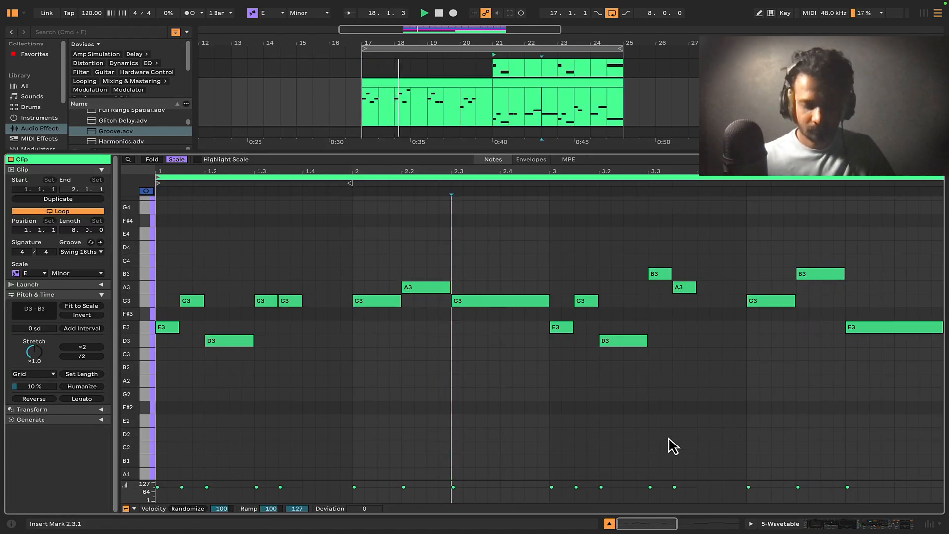
{"action": "key", "text": "super+a"}
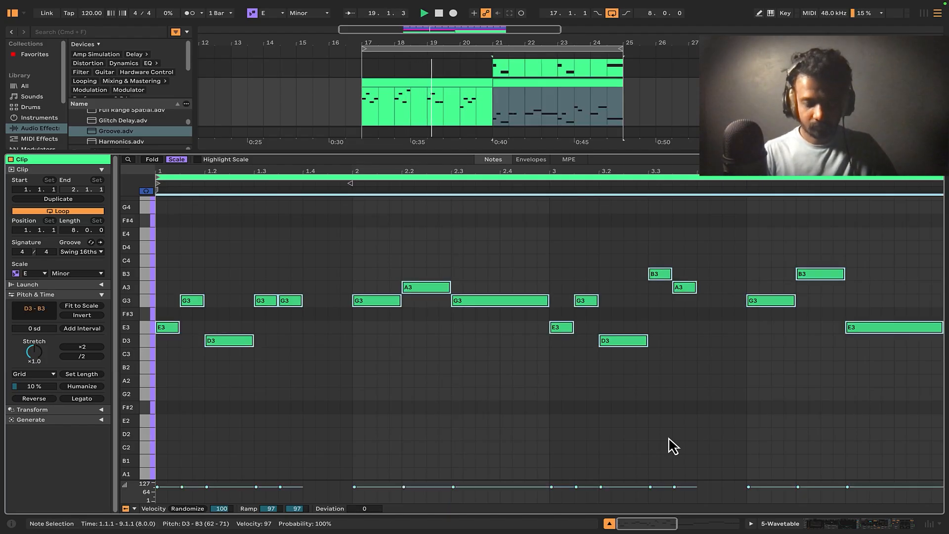
{"action": "key", "text": "shift+Up"}
{"action": "left_click", "coordinate": [672, 441]}
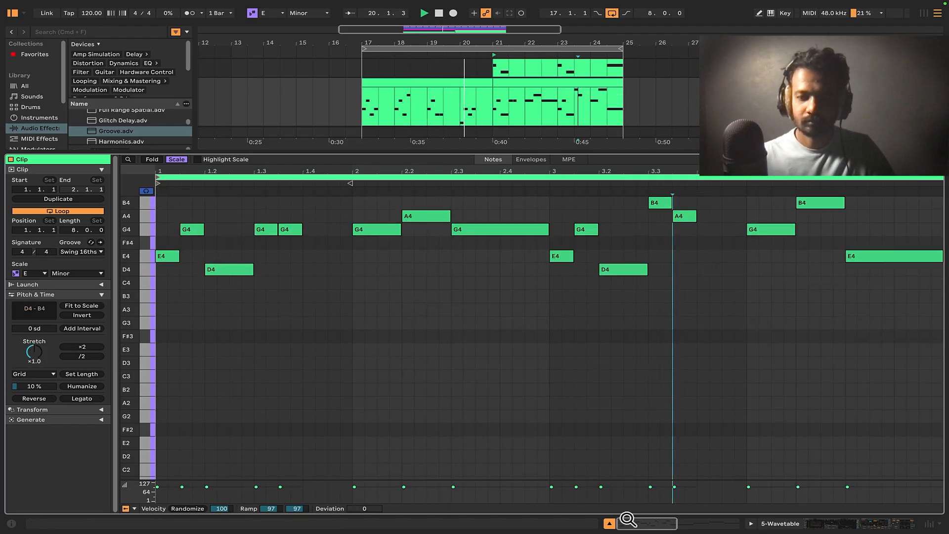
{"action": "left_click", "coordinate": [609, 523]}
Set the Wavetable track's volume to 2.5 dB while auditioning the arrangement.
{"action": "left_click", "coordinate": [525, 343]}
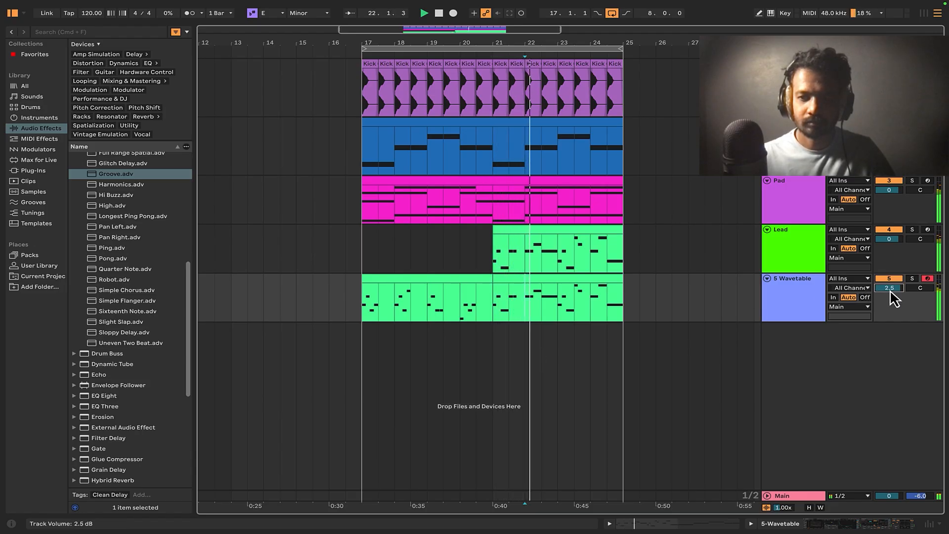
{"action": "left_click_drag", "start_coordinate": [891, 291], "coordinate": [891, 290]}
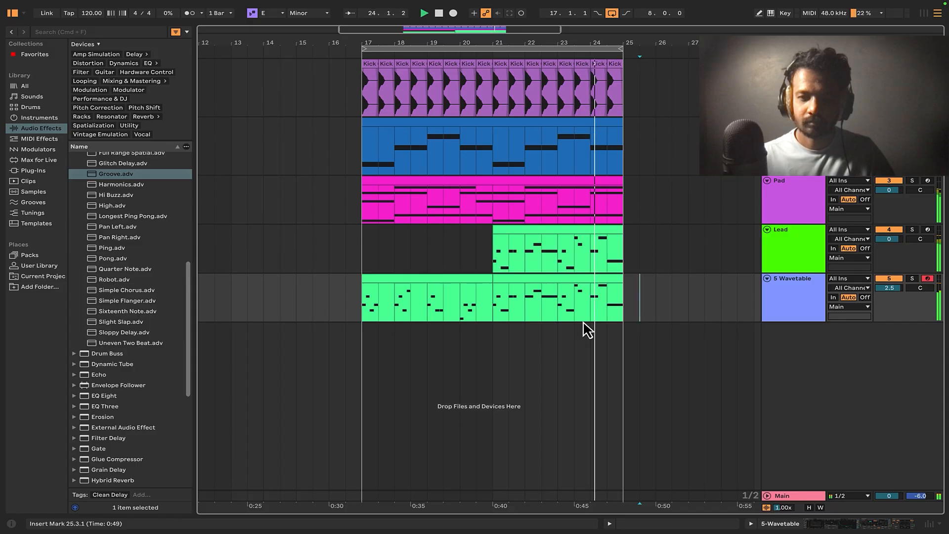
{"action": "left_click", "coordinate": [364, 351]}
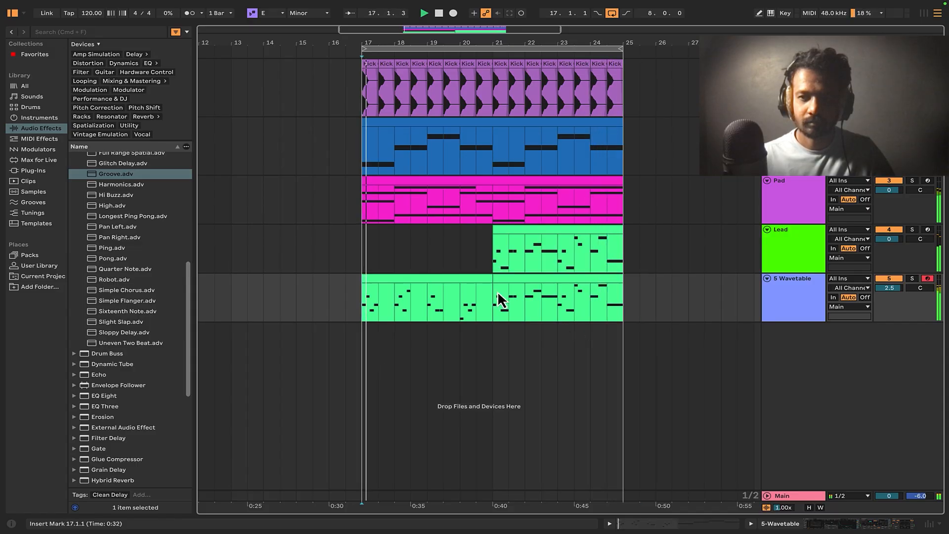
{"action": "key", "text": "space"}
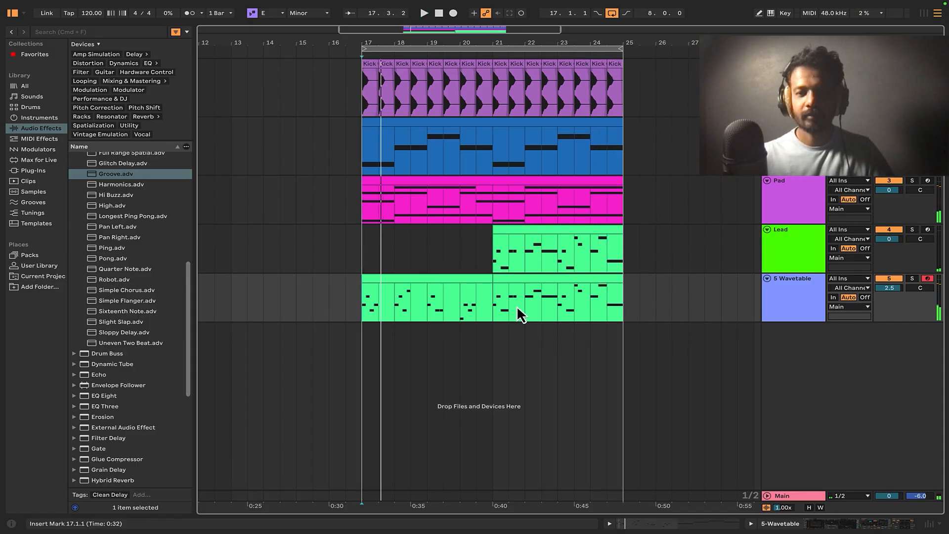
Play the full loop from bar 17 to check how the Wavetable melody leads into the Lead part.
{"action": "left_click", "coordinate": [365, 368]}
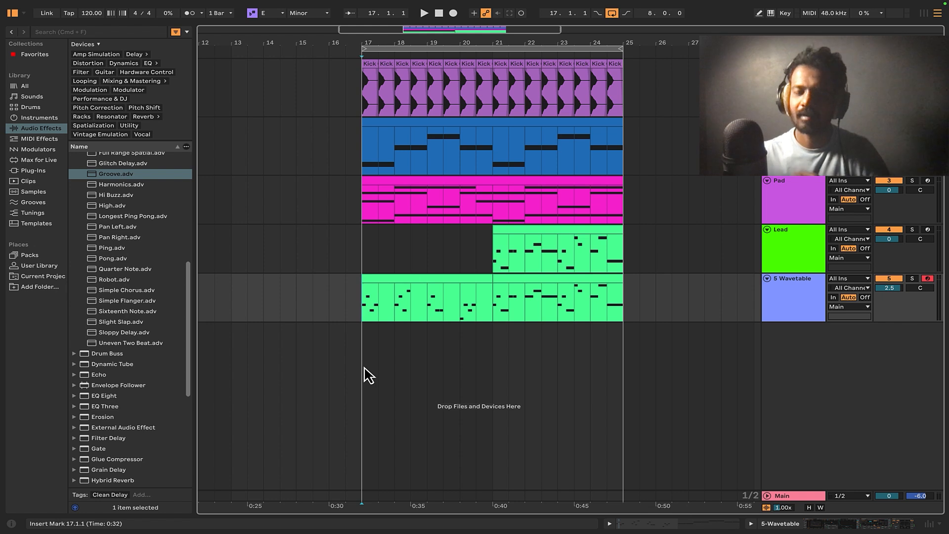
{"action": "key", "text": "space"}
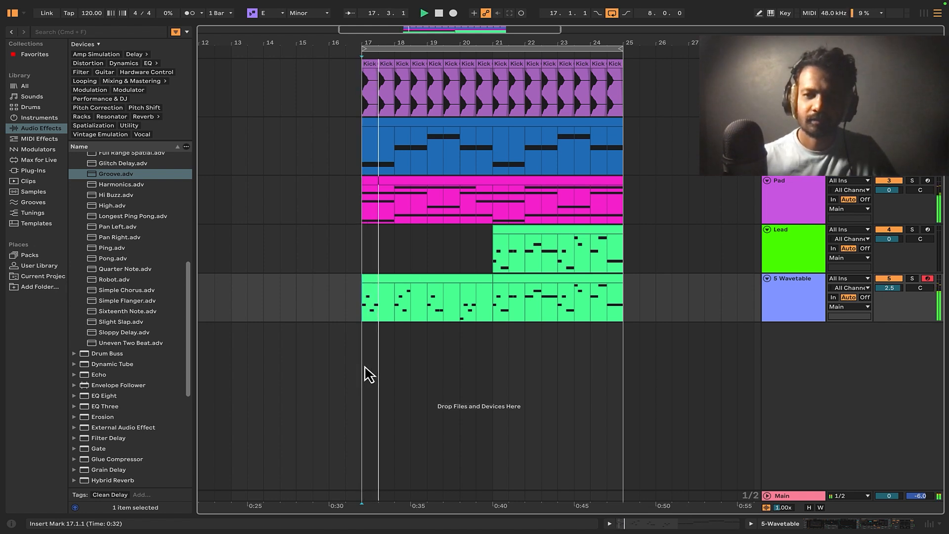
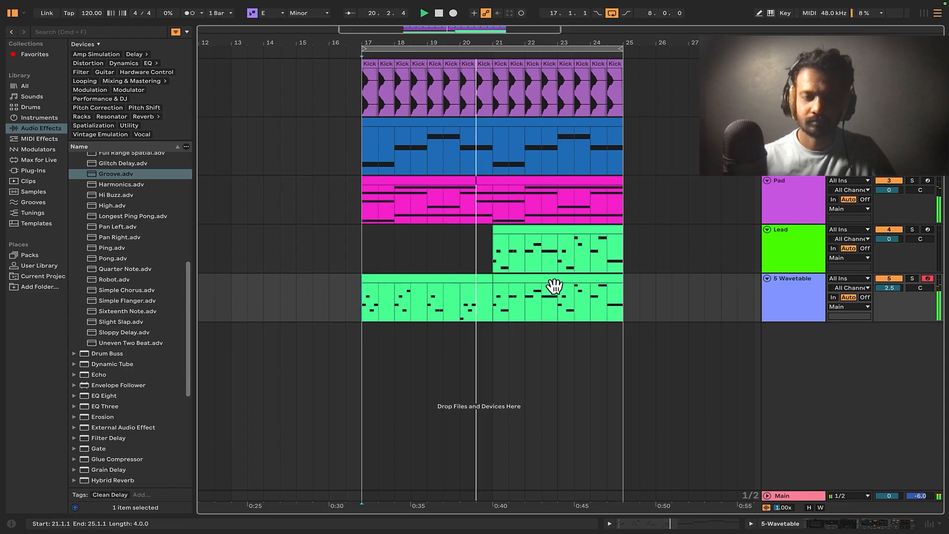
{"action": "left_click", "coordinate": [539, 306]}
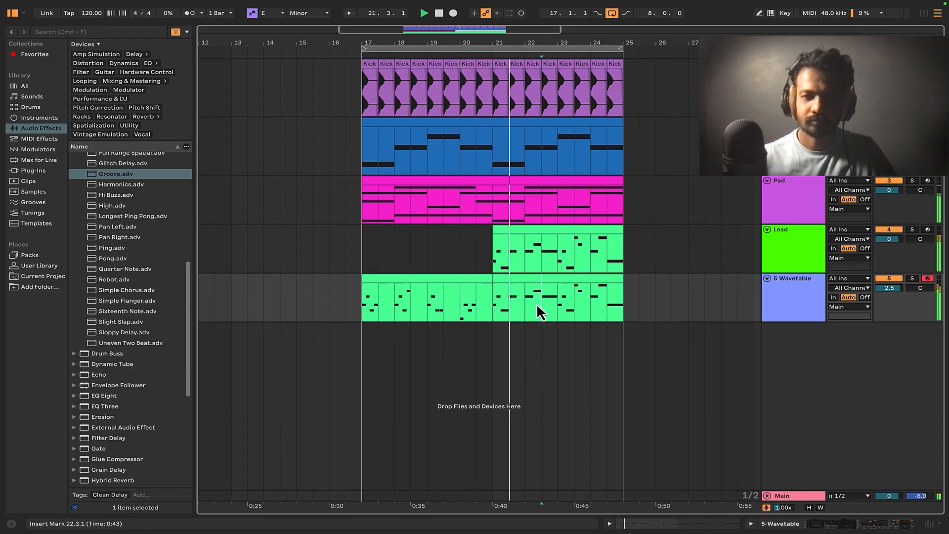
{"action": "left_click", "coordinate": [369, 357]}
{"action": "key", "text": "space"}
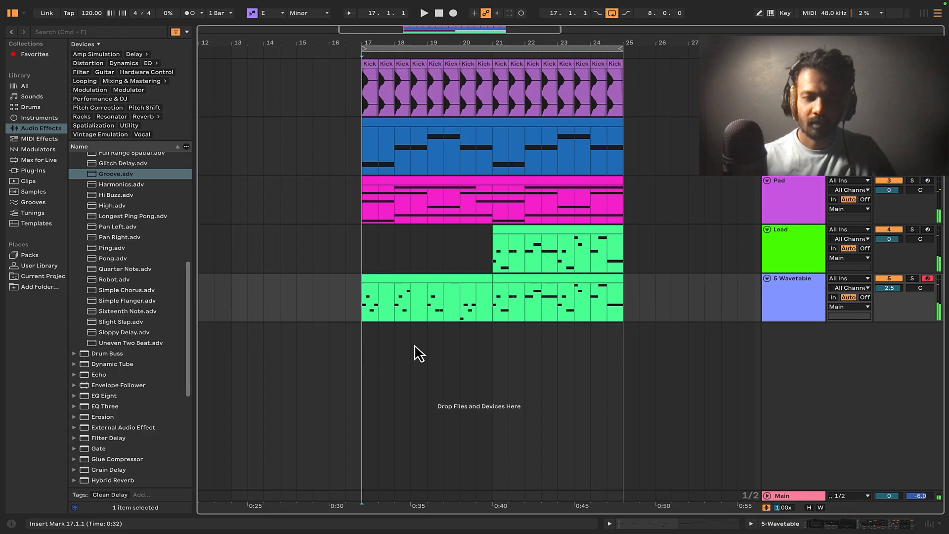
Duplicate the Pad track and select the copy.
{"action": "right_click", "coordinate": [790, 202]}
{"action": "left_click", "coordinate": [806, 223]}
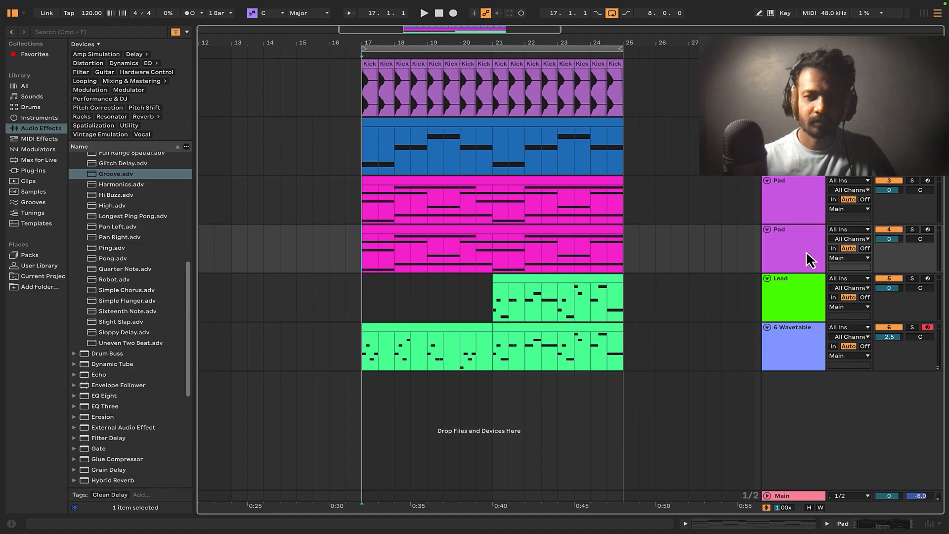
{"action": "left_click", "coordinate": [794, 301]}
{"action": "left_click", "coordinate": [793, 257]}
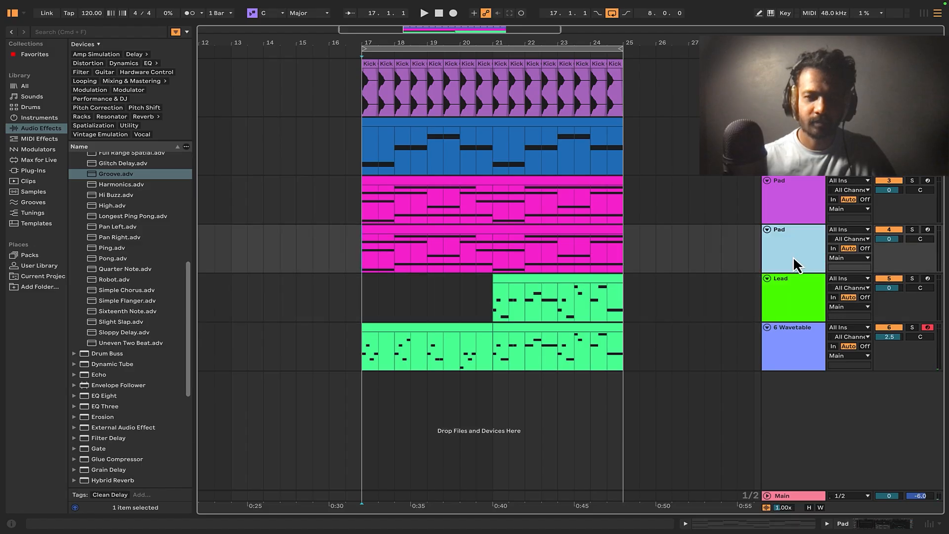
Replace the instrument on the duplicated Pad track with a fresh default Wavetable.
{"action": "left_click", "coordinate": [868, 526]}
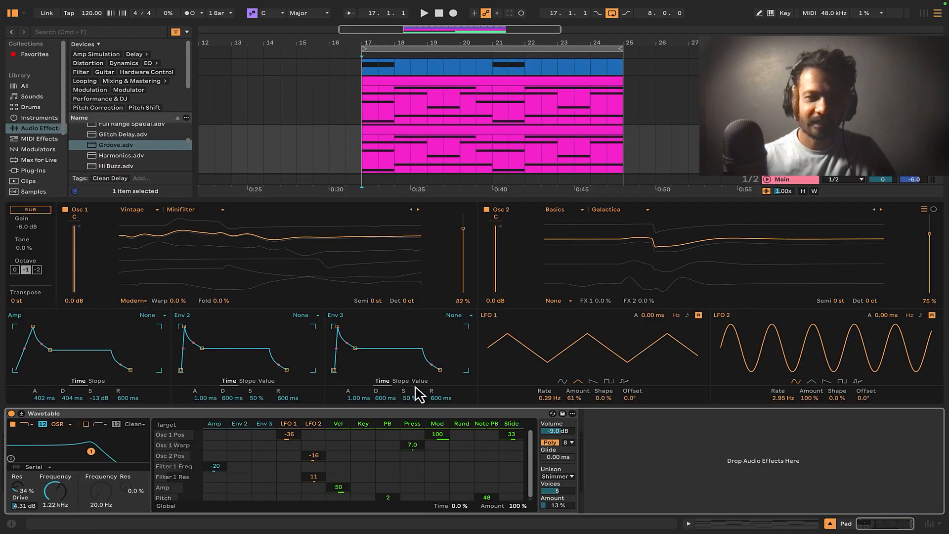
{"action": "scroll", "coordinate": [465, 128], "scroll_direction": "down", "scroll_amount": 5}
{"action": "scroll", "coordinate": [492, 133], "scroll_direction": "up", "scroll_amount": 2}
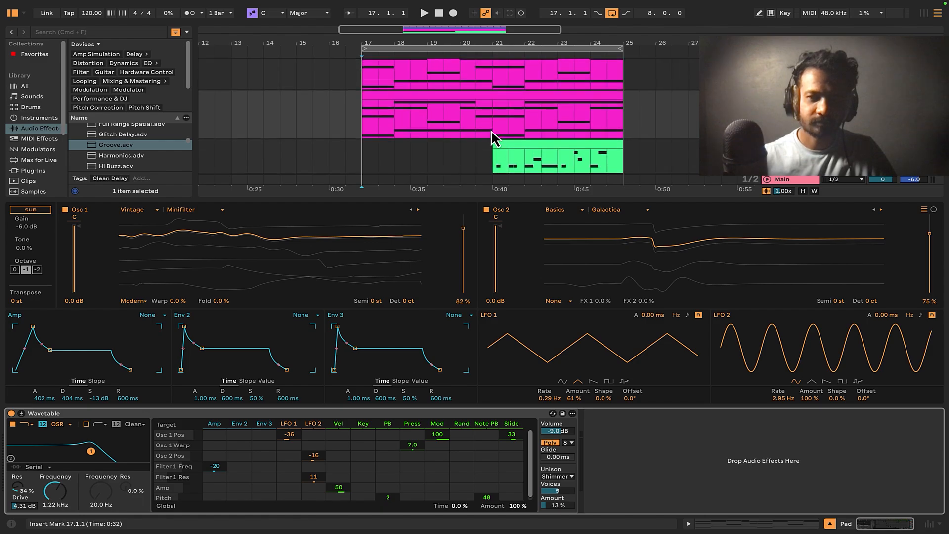
{"action": "left_click", "coordinate": [362, 119]}
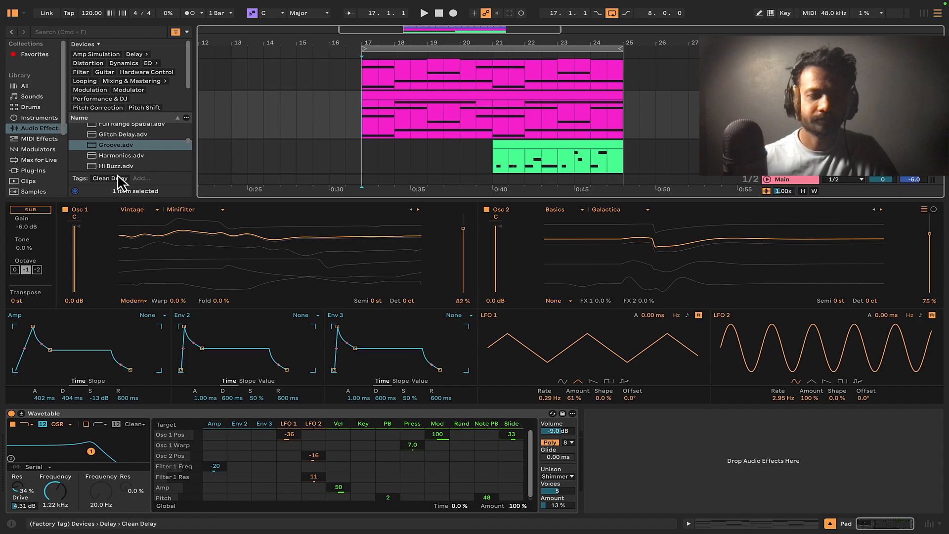
{"action": "scroll", "coordinate": [121, 167], "scroll_direction": "up", "scroll_amount": 8}
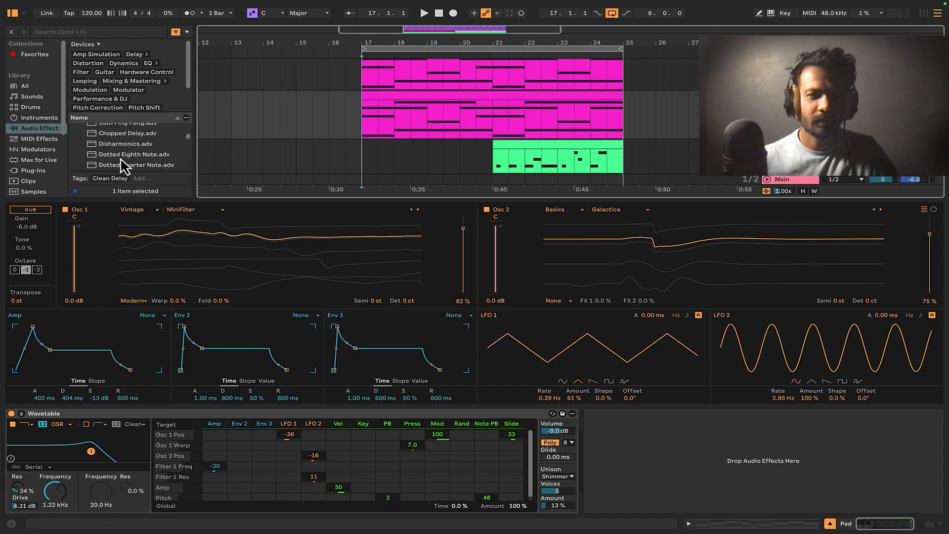
{"action": "left_click", "coordinate": [41, 118]}
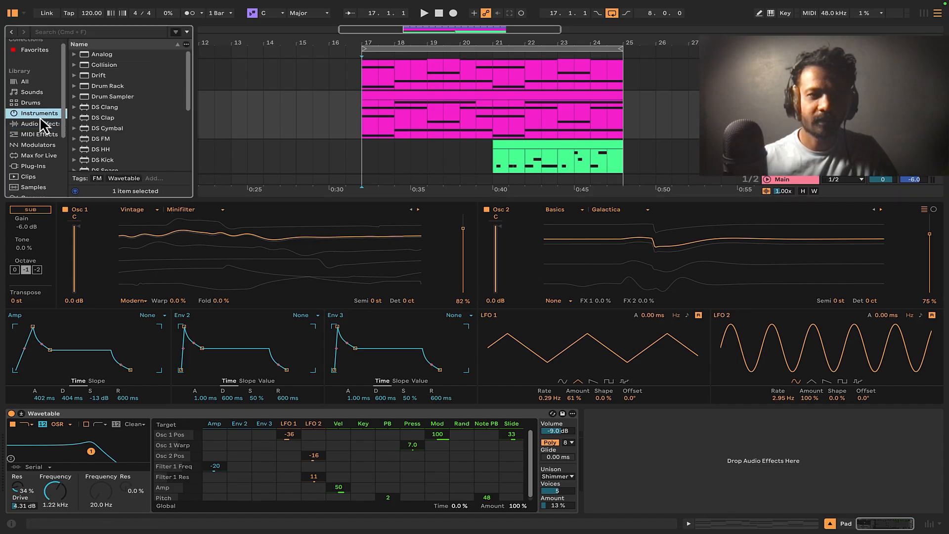
{"action": "scroll", "coordinate": [131, 150], "scroll_direction": "down", "scroll_amount": 10}
{"action": "left_click", "coordinate": [121, 165]}
{"action": "left_click_drag", "start_coordinate": [120, 165], "coordinate": [152, 187]}
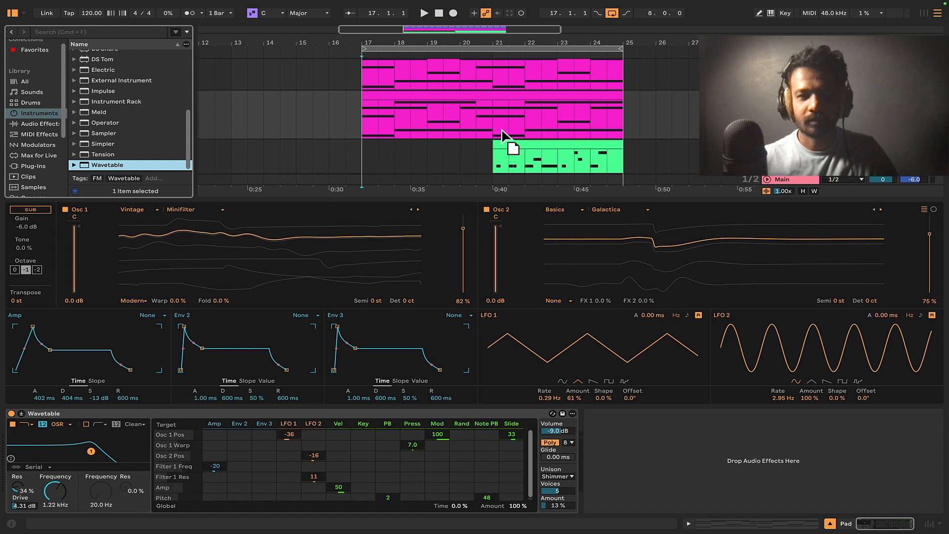
{"action": "left_click_drag", "start_coordinate": [502, 131], "coordinate": [510, 127]}
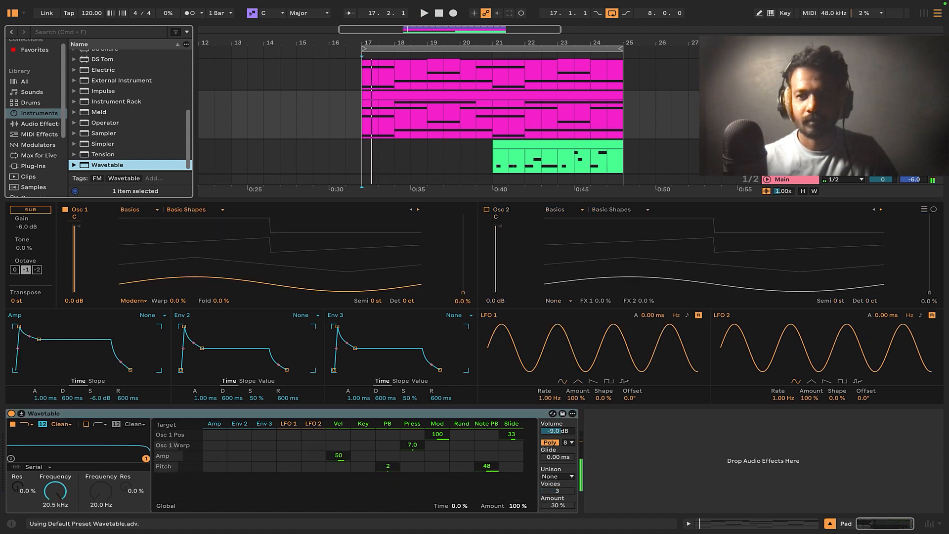
Load Saw PW Bass into Osc 1 at 4.3% position and lower Filter 1 to 10.9 kHz with 5.2% resonance.
{"action": "left_click", "coordinate": [213, 210]}
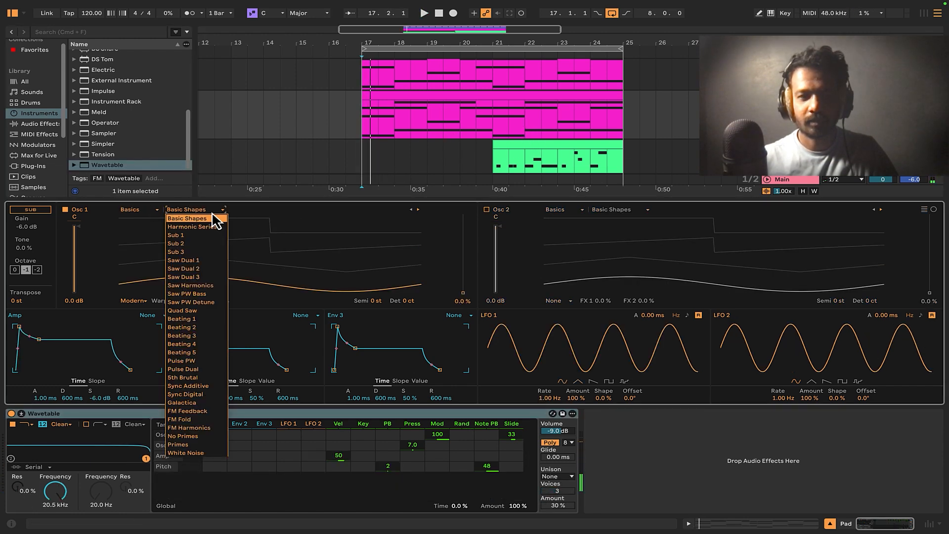
{"action": "left_click", "coordinate": [271, 237]}
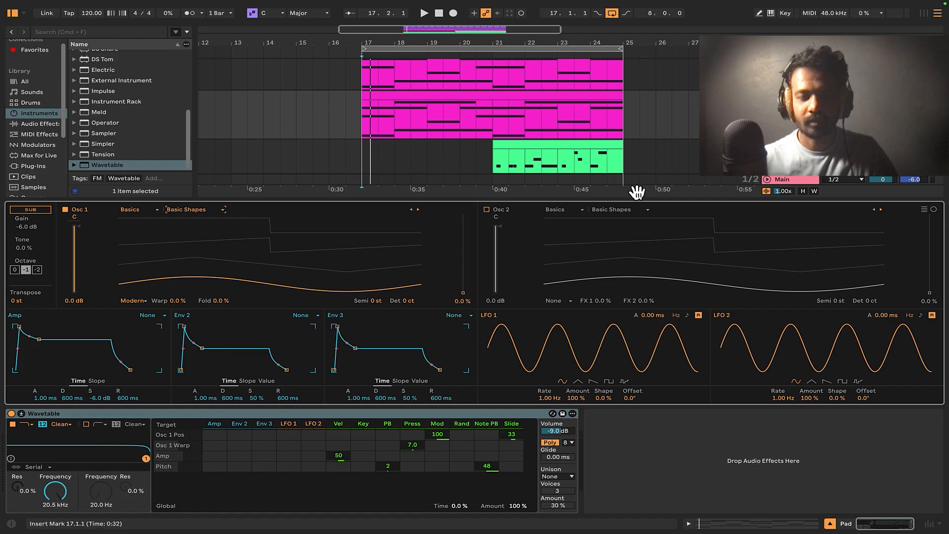
{"action": "left_click", "coordinate": [217, 210]}
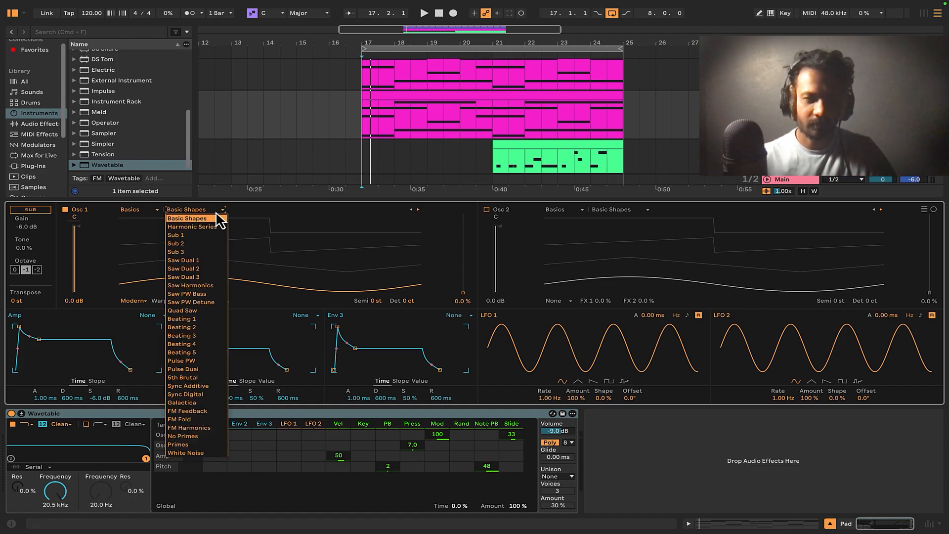
{"action": "left_click", "coordinate": [200, 297]}
{"action": "key", "text": "space"}
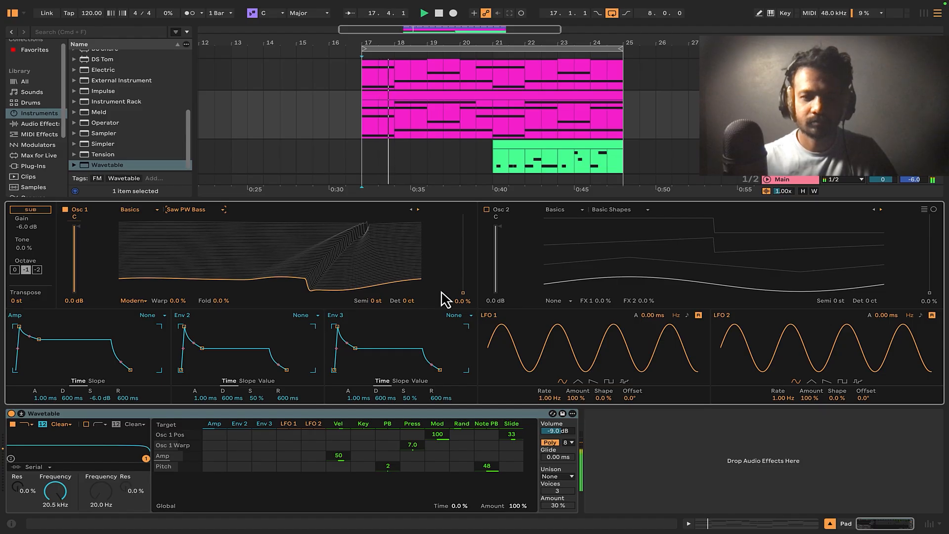
{"action": "left_click_drag", "start_coordinate": [463, 294], "coordinate": [465, 292]}
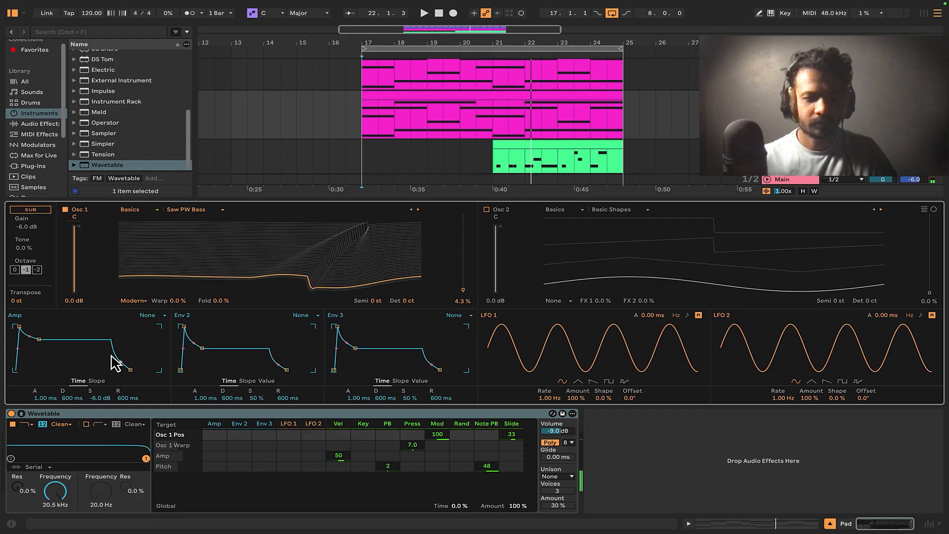
{"action": "key", "text": "space"}
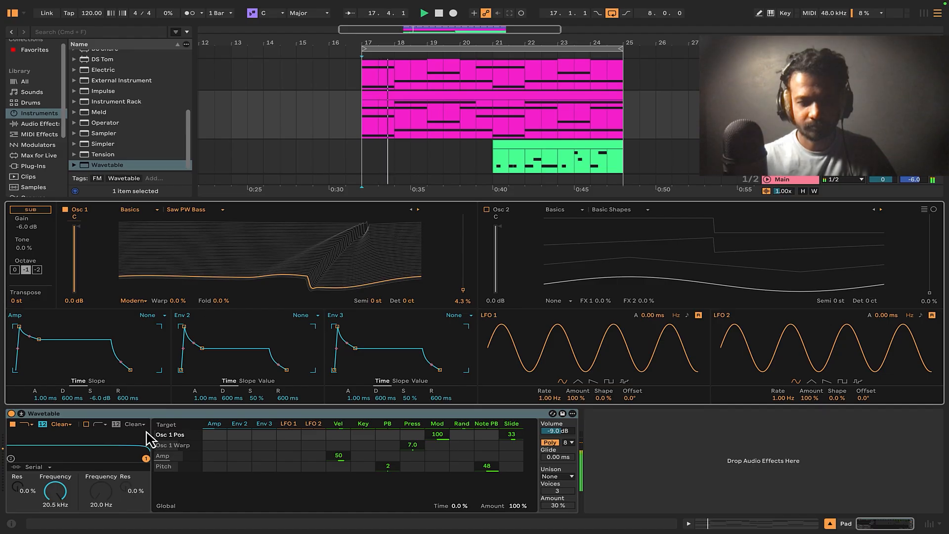
{"action": "left_click_drag", "start_coordinate": [146, 460], "coordinate": [112, 459]}
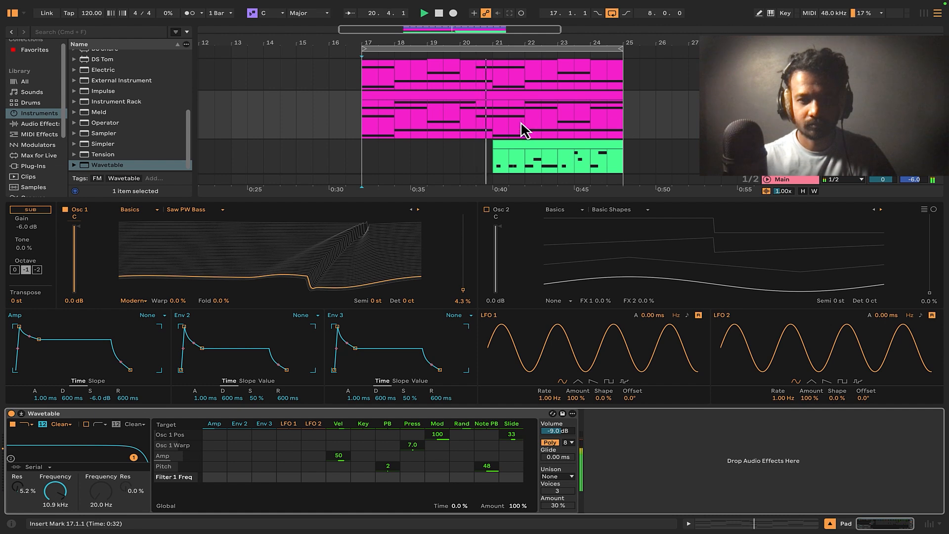
Set the loop to bars 21 to 25 and play it, checking the new Pad copy against the Lead track.
{"action": "left_click_drag", "start_coordinate": [620, 49], "coordinate": [513, 56]}
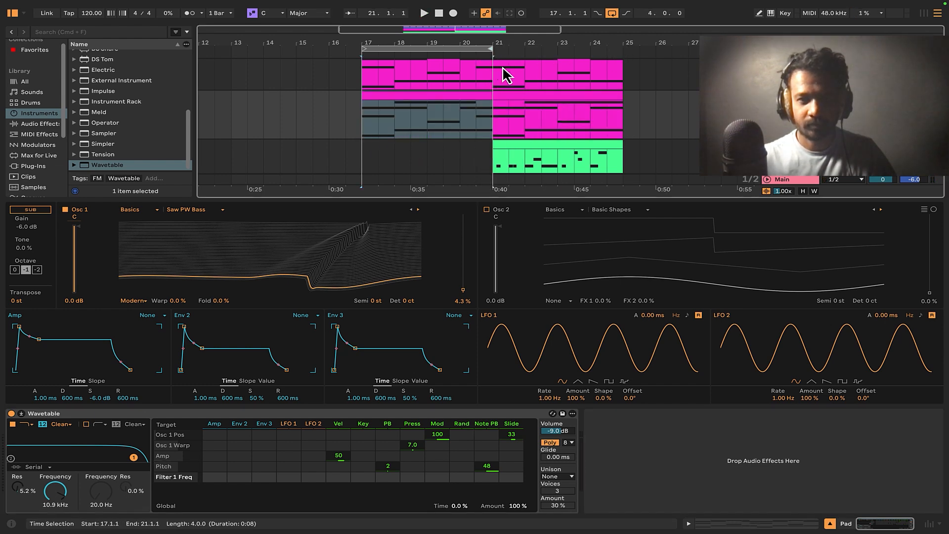
{"action": "left_click_drag", "start_coordinate": [464, 48], "coordinate": [598, 48]}
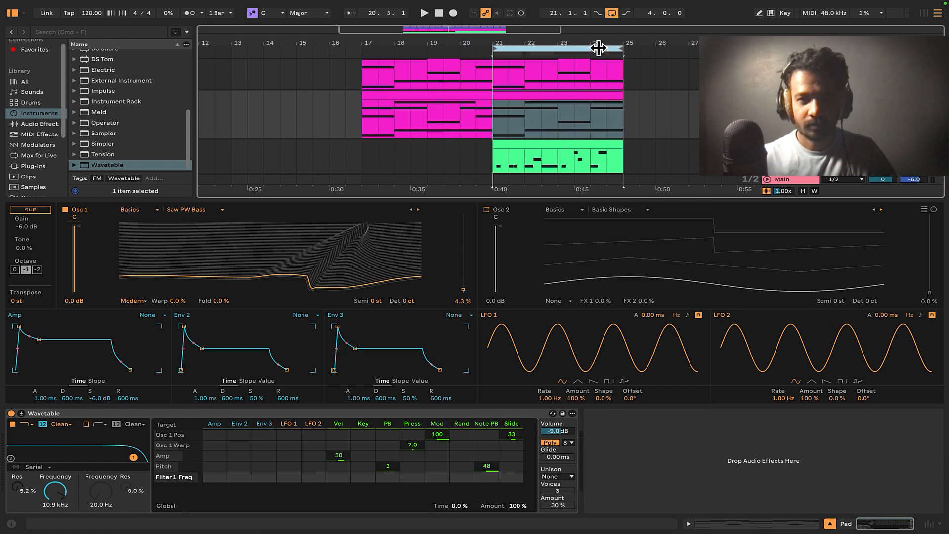
{"action": "left_click", "coordinate": [500, 122]}
{"action": "left_click", "coordinate": [791, 144]}
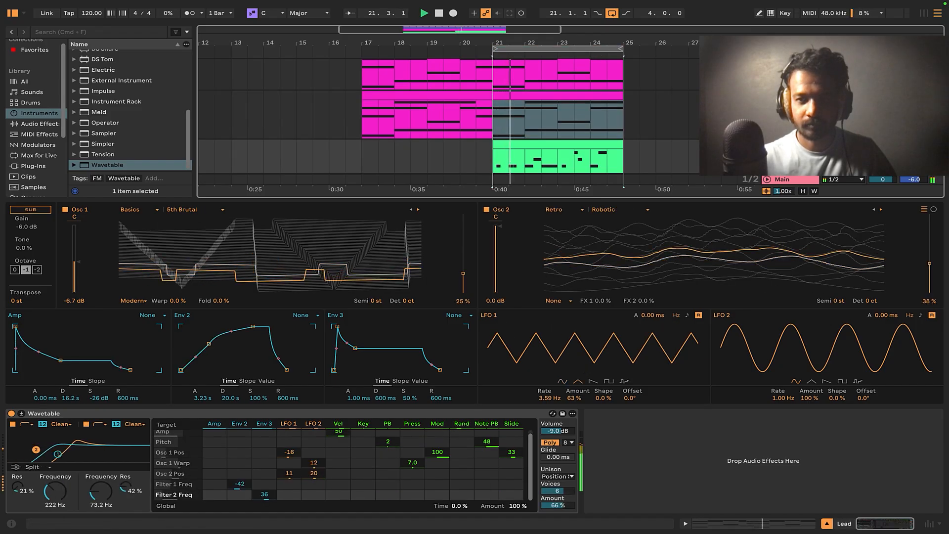
{"action": "left_click", "coordinate": [791, 95]}
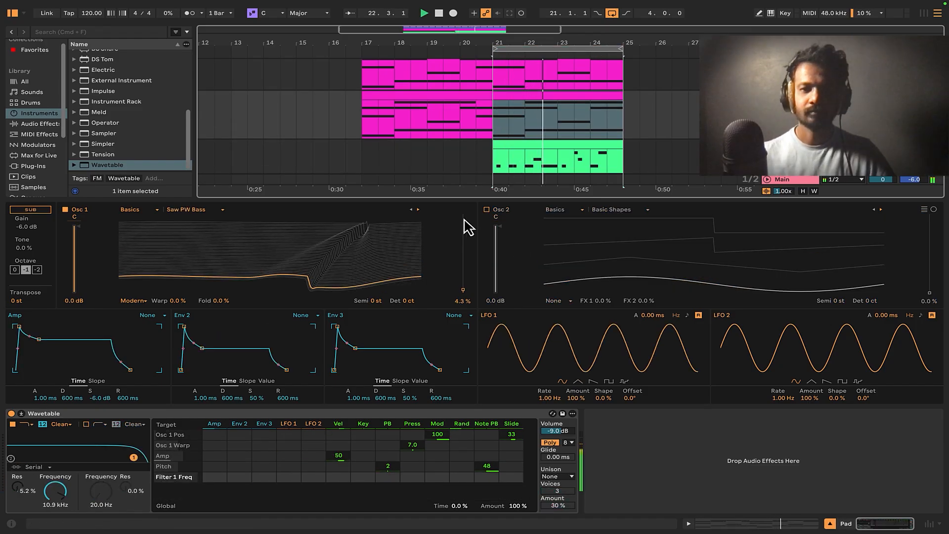
{"action": "key", "text": "space"}
Try the Quad Saw wavetable in Osc 1 at 43% position while the loop plays.
{"action": "left_click", "coordinate": [205, 210]}
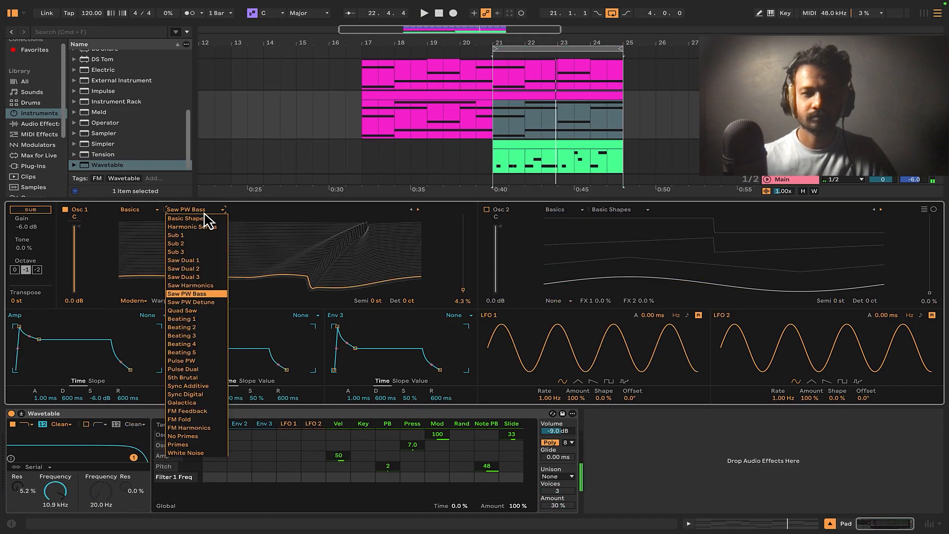
{"action": "left_click", "coordinate": [199, 322]}
{"action": "key", "text": "space"}
{"action": "left_click_drag", "start_coordinate": [320, 286], "coordinate": [328, 285]}
{"action": "left_click", "coordinate": [190, 212]}
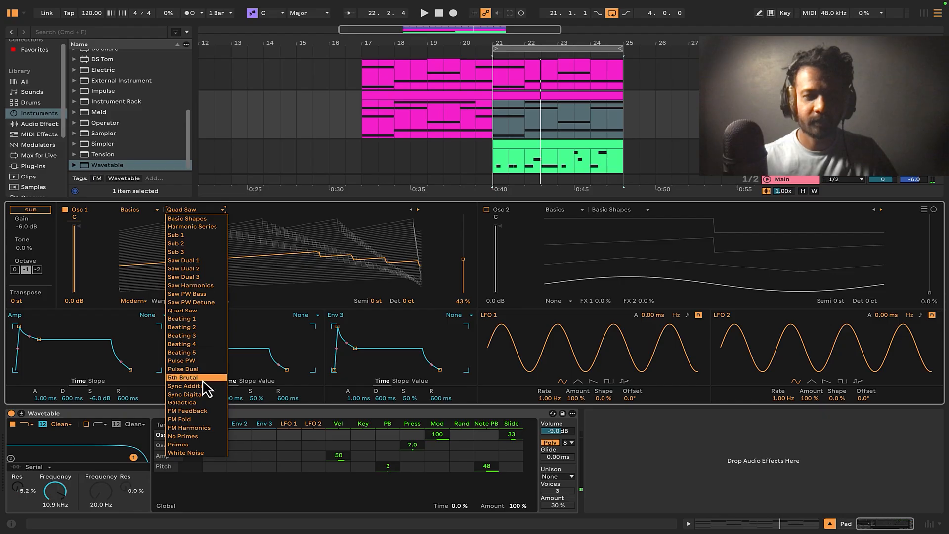
{"action": "left_click", "coordinate": [148, 221]}
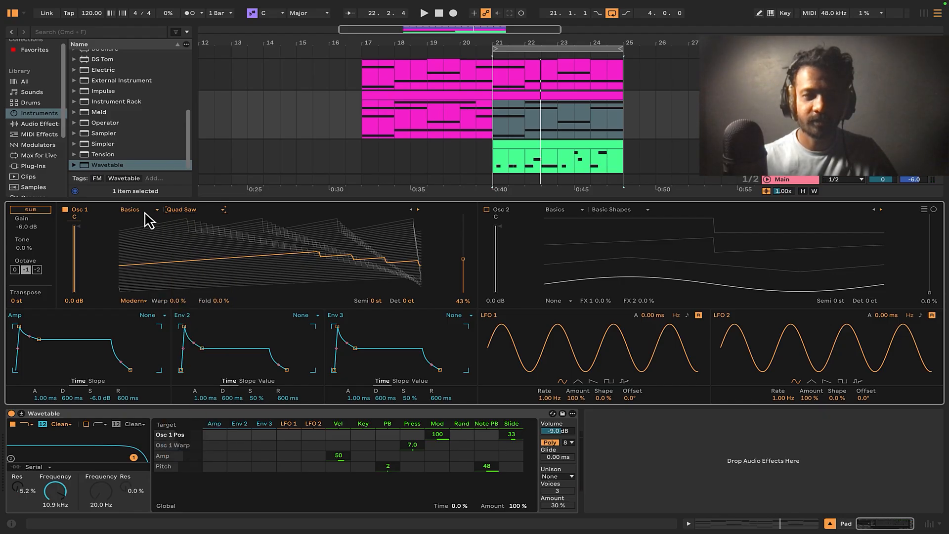
Switch Osc 1's wavetable category to Collection and then to Distortion, and play the loop.
{"action": "left_click", "coordinate": [145, 212]}
{"action": "left_click", "coordinate": [150, 228]}
{"action": "left_click", "coordinate": [165, 213]}
{"action": "left_click", "coordinate": [138, 218]}
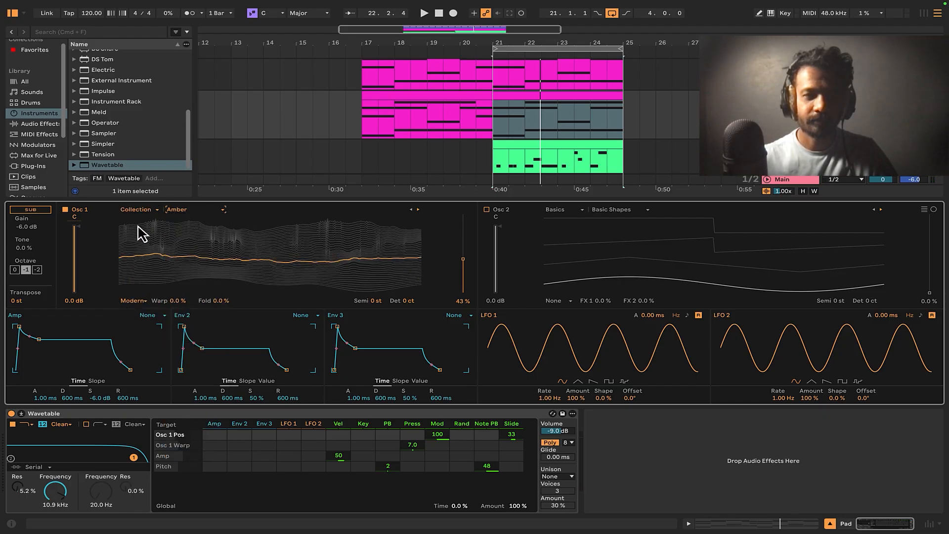
{"action": "left_click", "coordinate": [139, 210]}
{"action": "left_click", "coordinate": [141, 243]}
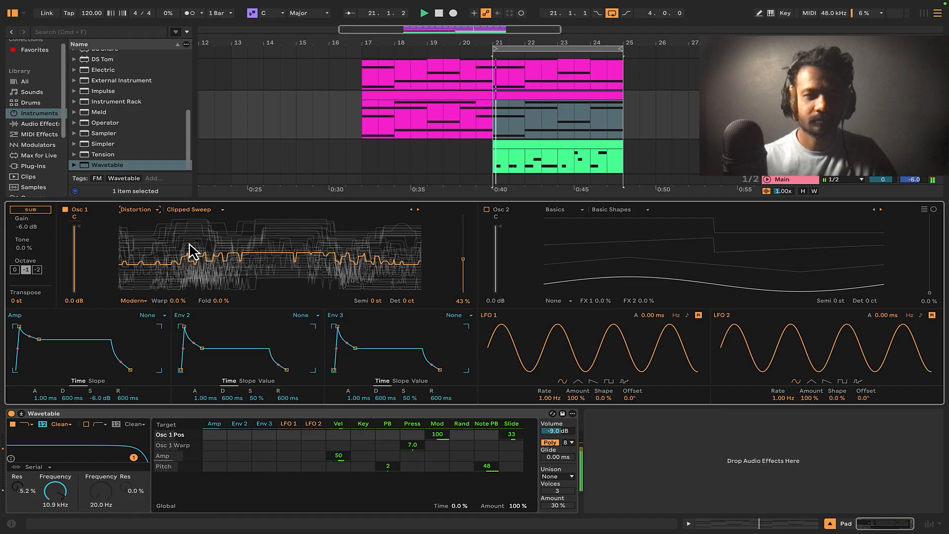
Audition the DP Fold, JN60 Bitter and Wow distortion wavetables in Osc 1, lowering Wow's position to 16%.
{"action": "left_click", "coordinate": [196, 213]}
{"action": "left_click", "coordinate": [198, 235]}
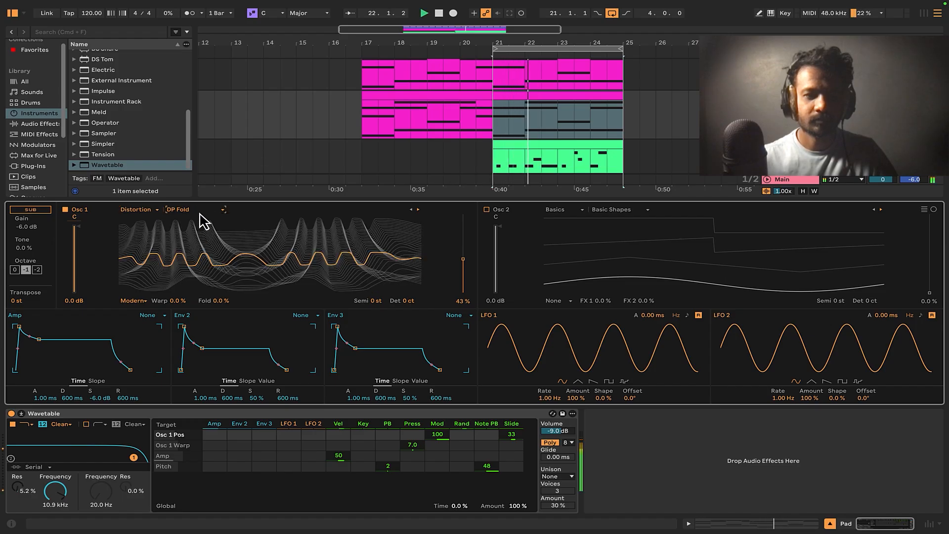
{"action": "left_click", "coordinate": [199, 211]}
{"action": "left_click", "coordinate": [201, 261]}
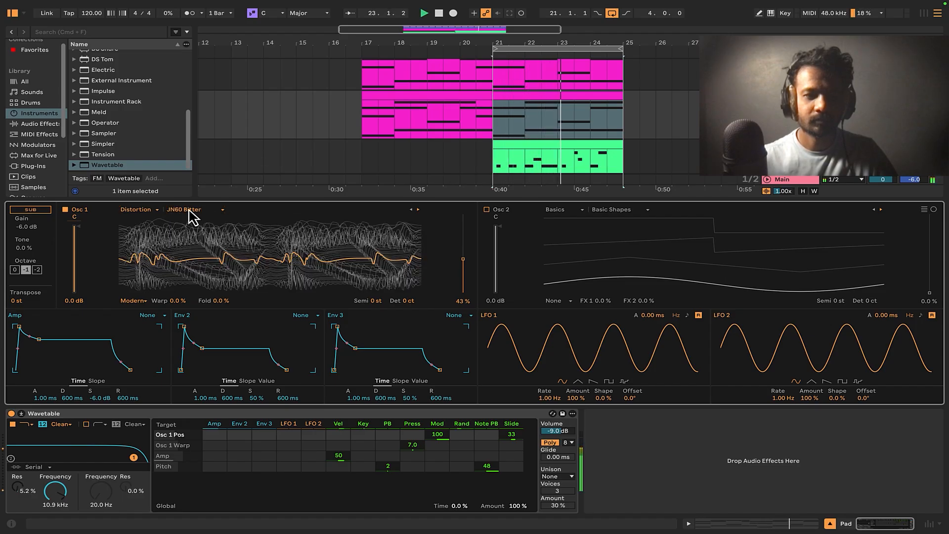
{"action": "left_click", "coordinate": [193, 216]}
{"action": "left_click", "coordinate": [196, 286]}
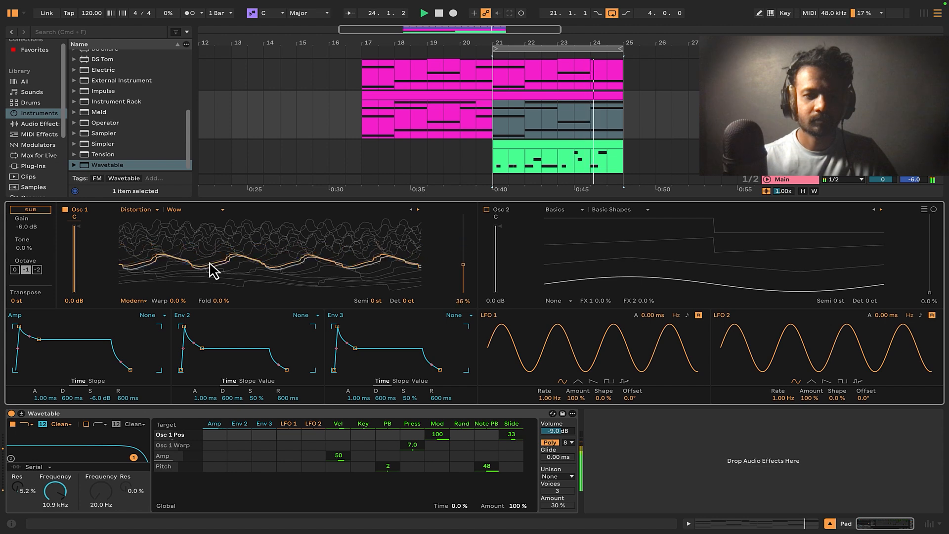
Try the Piano wavetable from the Instrument category in Osc 1, and return to the Basics category.
{"action": "left_click", "coordinate": [139, 210]}
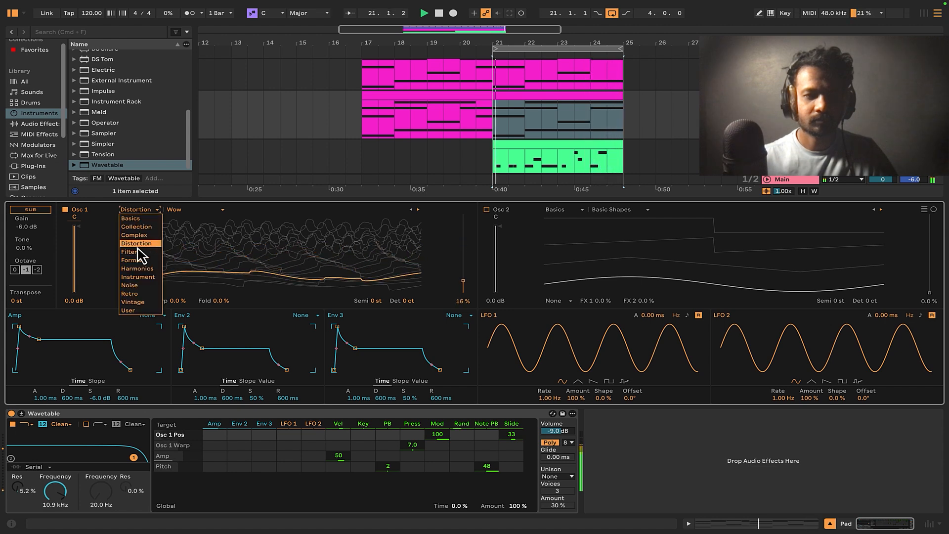
{"action": "left_click", "coordinate": [142, 276]}
{"action": "left_click", "coordinate": [146, 213]}
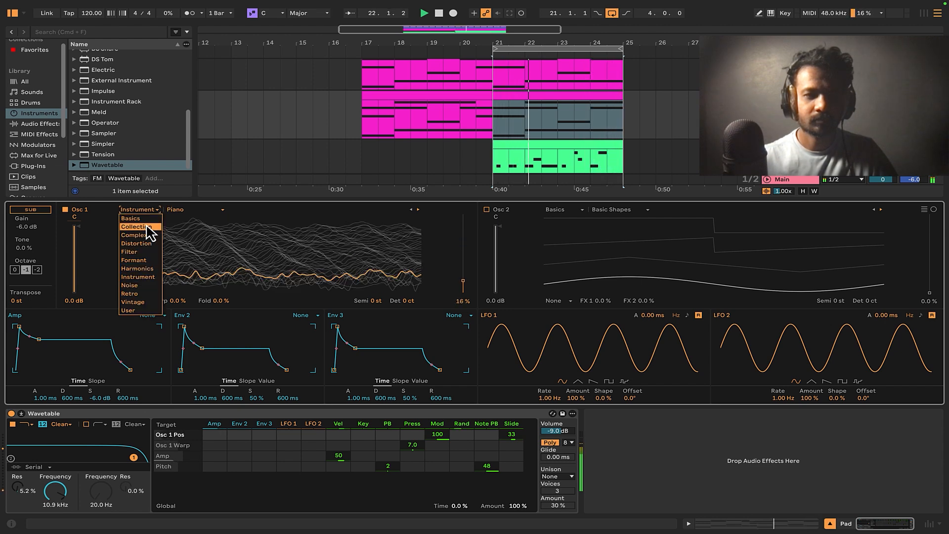
{"action": "left_click", "coordinate": [148, 223]}
{"action": "left_click", "coordinate": [142, 215]}
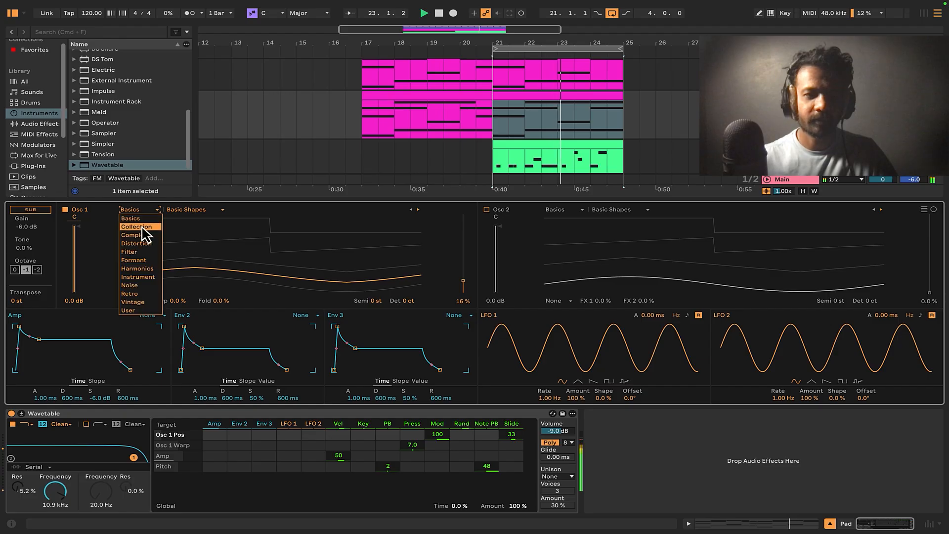
Audition Saw Dual 1, Saw Dual 3 and Saw Dual 2 in Osc 1, and select Saw Harmonics at 97% position.
{"action": "left_click", "coordinate": [189, 212]}
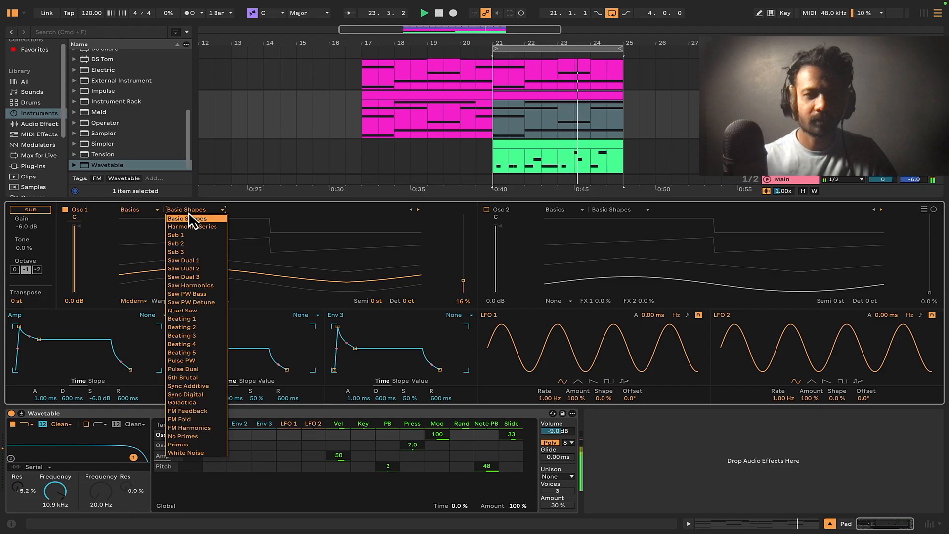
{"action": "left_click", "coordinate": [194, 260]}
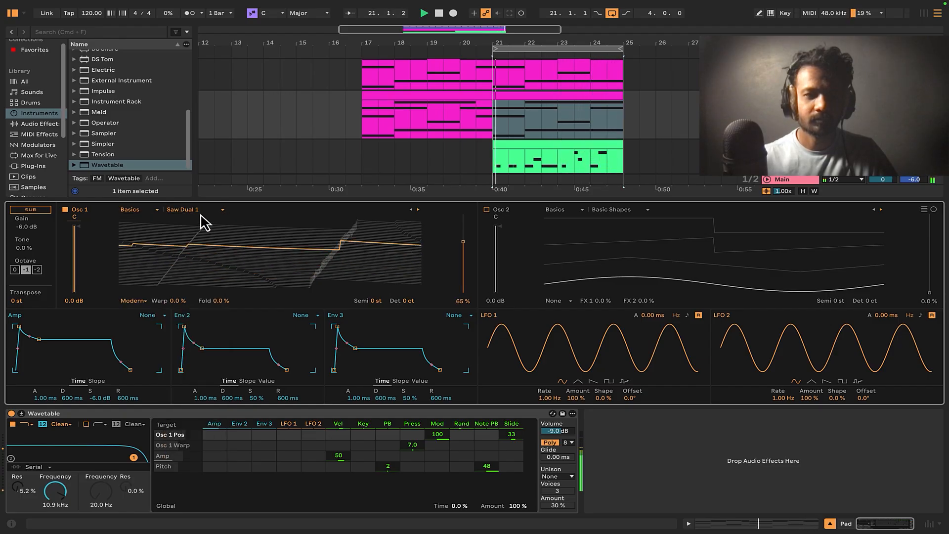
{"action": "left_click", "coordinate": [201, 213]}
{"action": "left_click", "coordinate": [193, 278]}
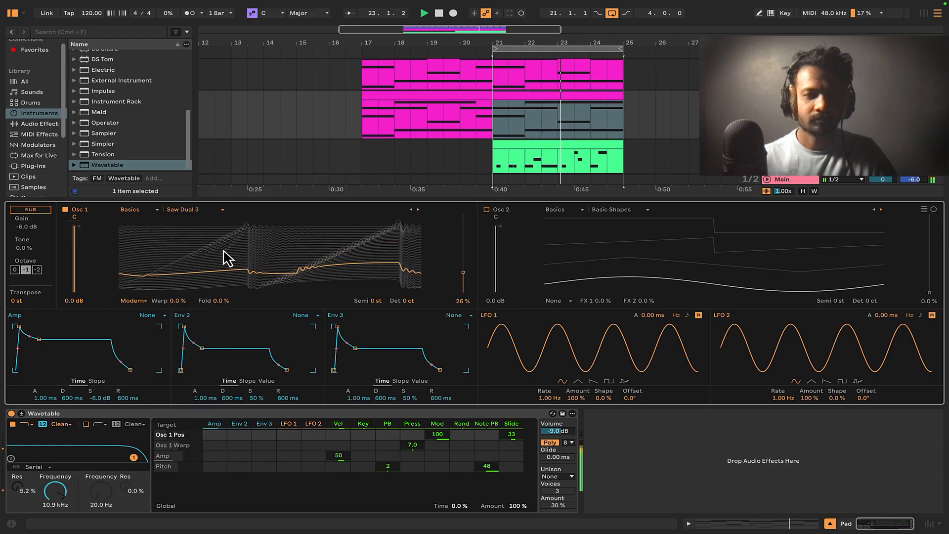
{"action": "left_click", "coordinate": [196, 216]}
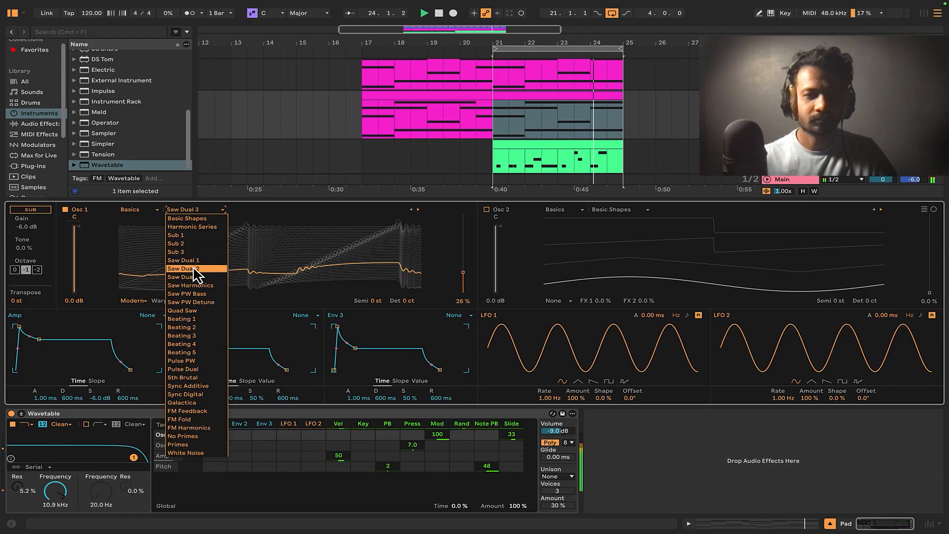
{"action": "left_click", "coordinate": [197, 270]}
{"action": "left_click", "coordinate": [200, 210]}
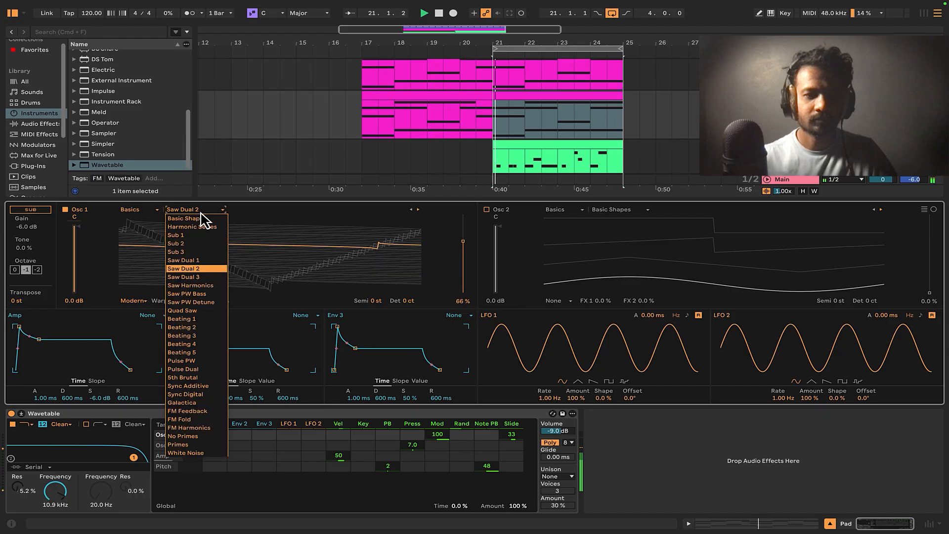
{"action": "left_click", "coordinate": [197, 279]}
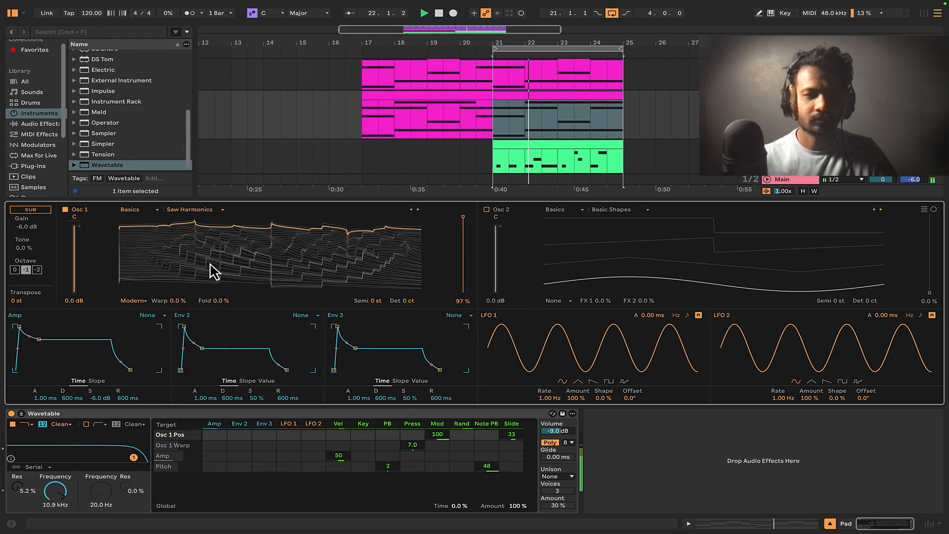
Try the Saw PW Detune wavetable in Osc 1 with its position lowered to 48%, and pause the loop.
{"action": "left_click", "coordinate": [191, 211]}
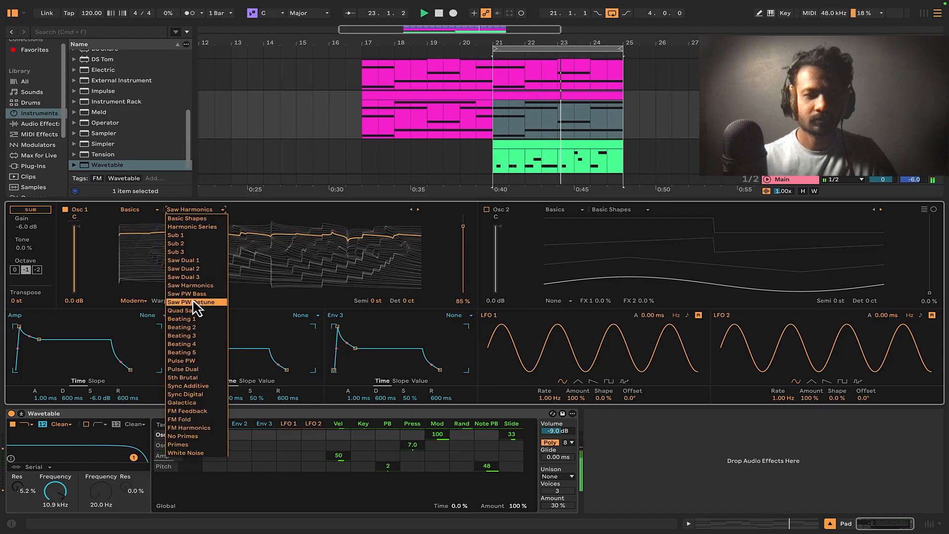
{"action": "left_click", "coordinate": [195, 299]}
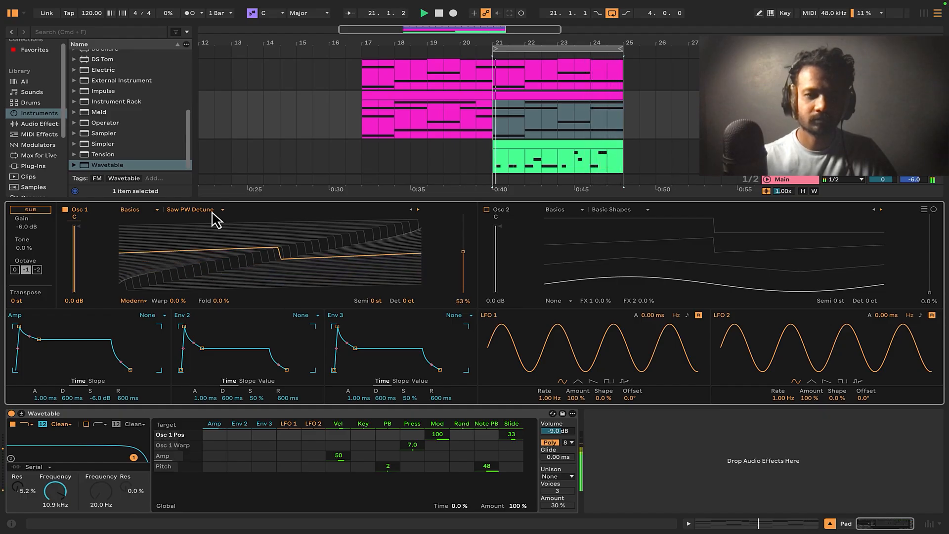
{"action": "left_click", "coordinate": [290, 466]}
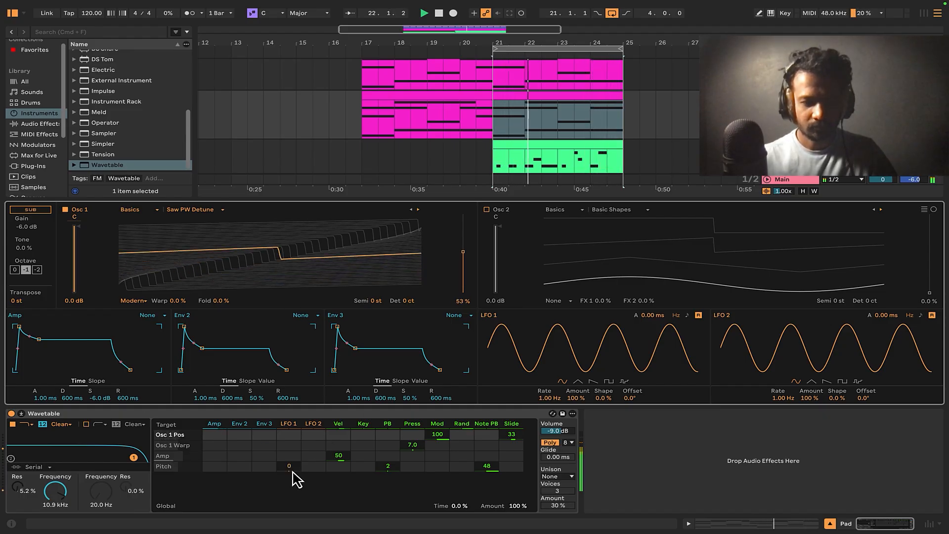
{"action": "key", "text": "space"}
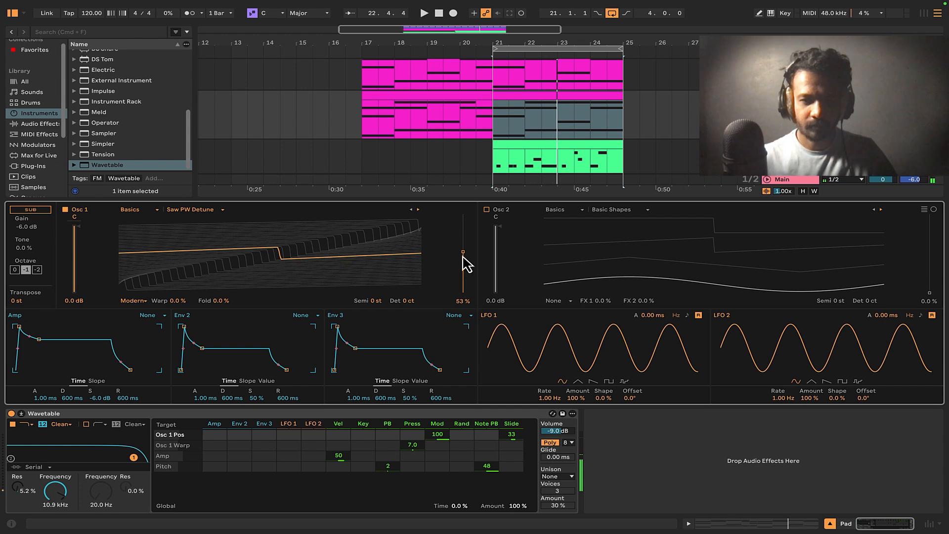
{"action": "left_click_drag", "start_coordinate": [463, 254], "coordinate": [462, 264]}
Try LFO 1 on pitch at 7.5, clear it, and modulate Osc 1 position from LFO 1 by -16.
{"action": "left_click_drag", "start_coordinate": [282, 470], "coordinate": [282, 459]}
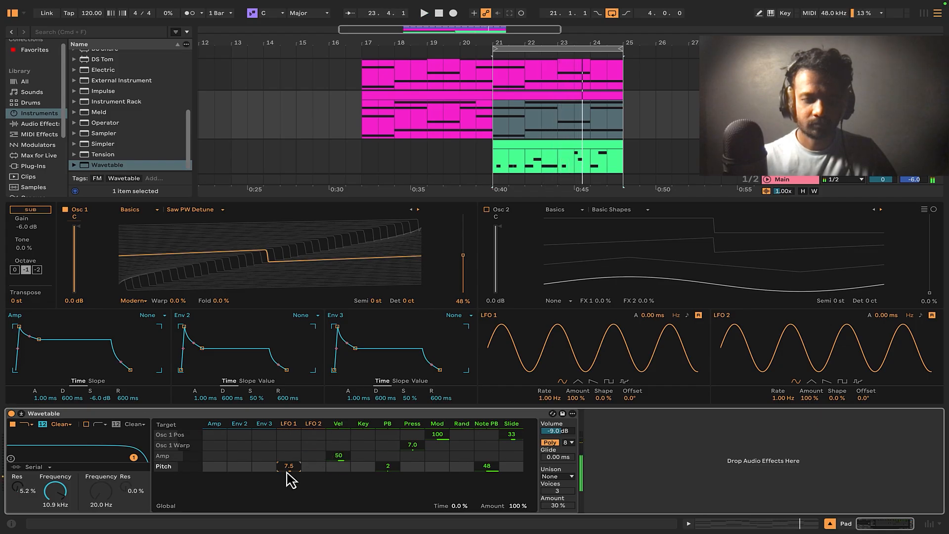
{"action": "left_click", "coordinate": [465, 256]}
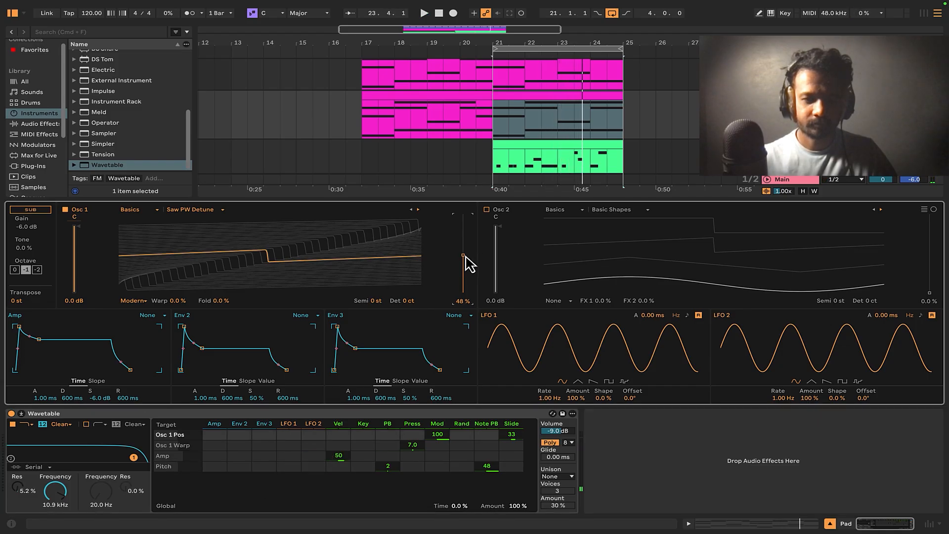
{"action": "left_click_drag", "start_coordinate": [297, 439], "coordinate": [287, 436]}
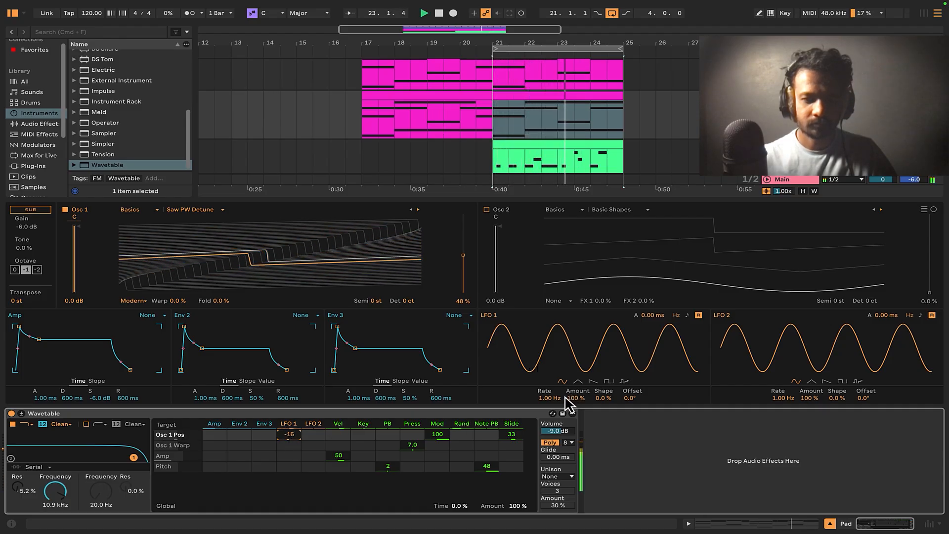
Set LFO 1's amount to 96% and its rate to 8.49 Hz.
{"action": "mouse_move", "coordinate": [573, 400]}
{"action": "left_mouse_down"}
{"action": "mouse_move", "coordinate": [576, 408]}
{"action": "mouse_move", "coordinate": [574, 399]}
{"action": "left_mouse_up"}
{"action": "left_click_drag", "start_coordinate": [552, 400], "coordinate": [565, 402]}
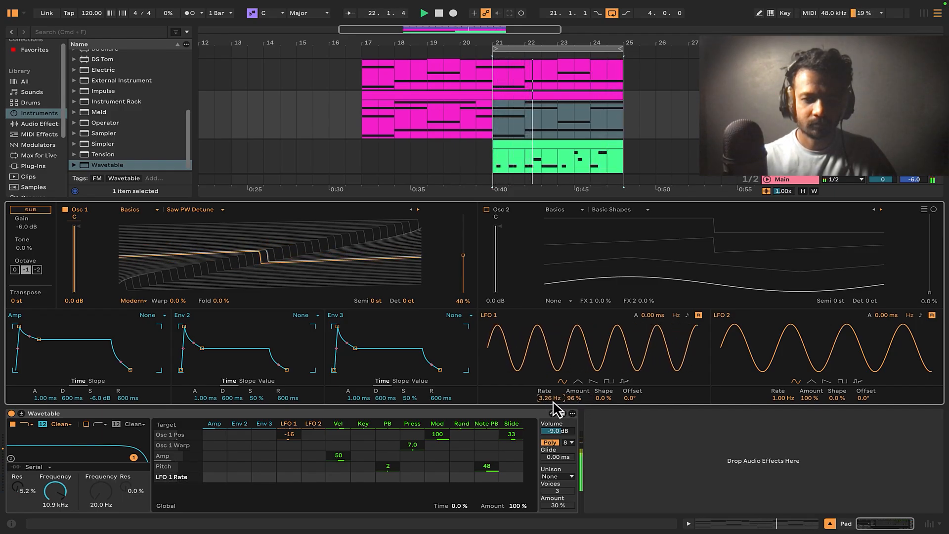
{"action": "left_click_drag", "start_coordinate": [553, 402], "coordinate": [552, 402]}
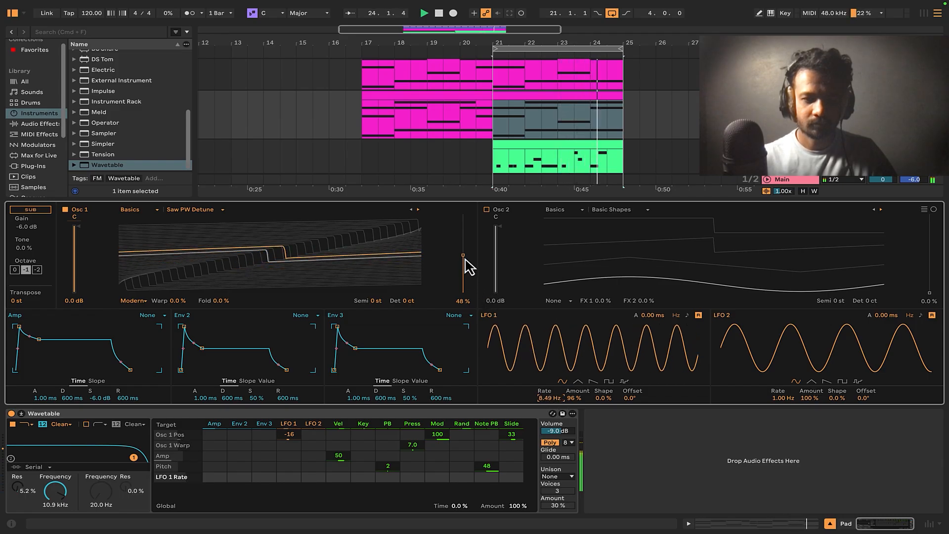
Audition Quad Saw and Beating 2 in Osc 1 at 67% position, and select Saw Dual 1 with its position at 23%.
{"action": "left_click_drag", "start_coordinate": [465, 258], "coordinate": [462, 257]}
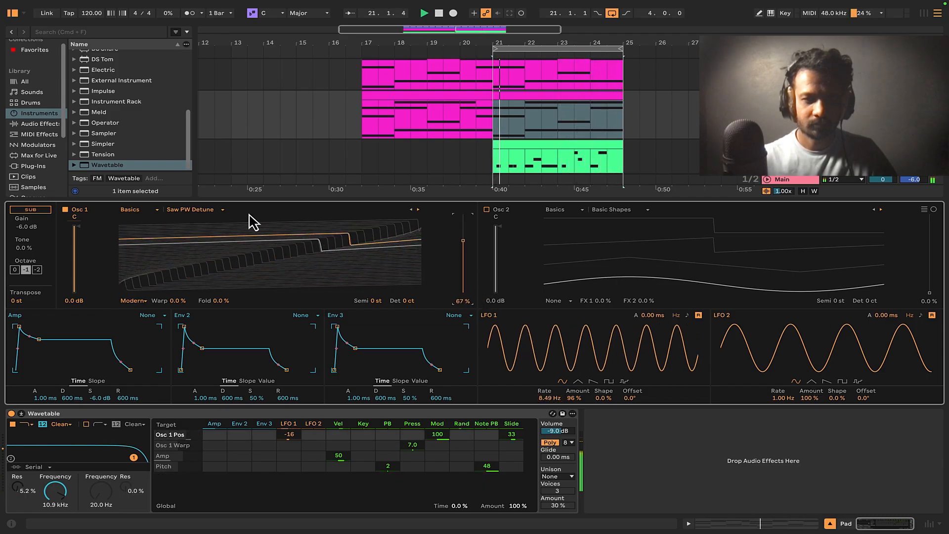
{"action": "left_click", "coordinate": [419, 210]}
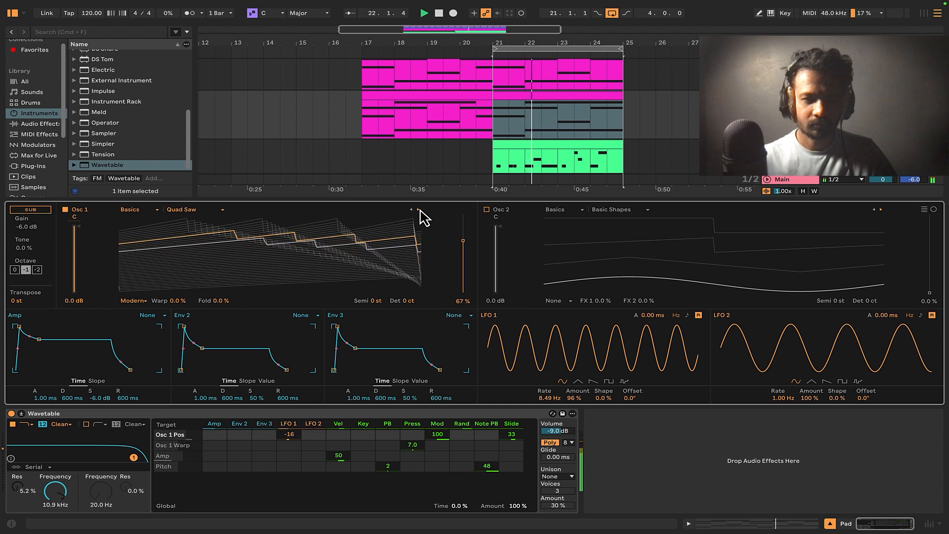
{"action": "left_click", "coordinate": [419, 210]}
{"action": "left_click", "coordinate": [188, 212]}
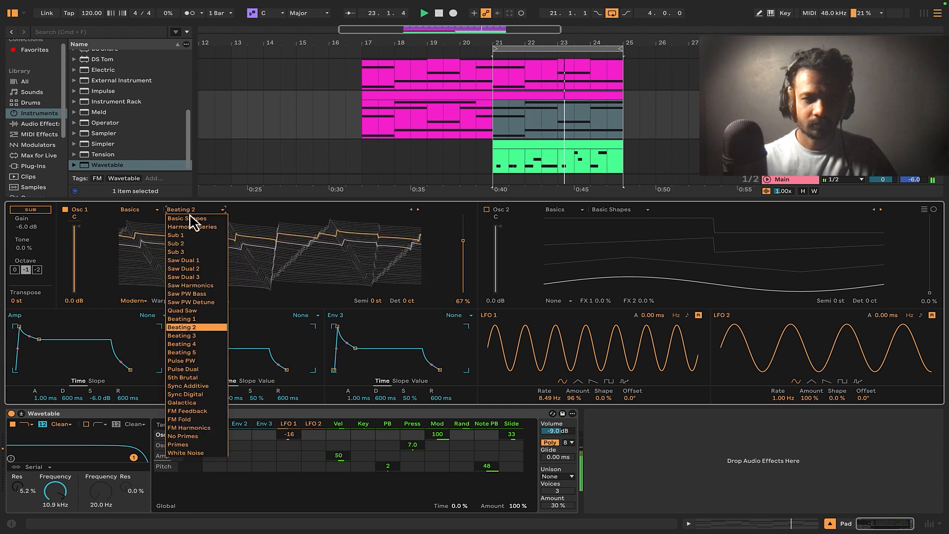
{"action": "left_click", "coordinate": [191, 270]}
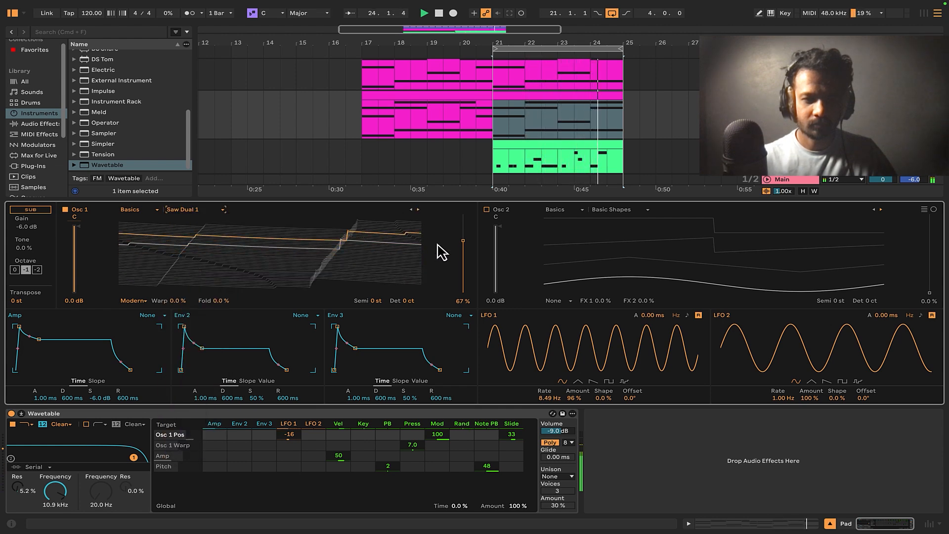
{"action": "scroll", "coordinate": [467, 250], "scroll_direction": "down", "scroll_amount": 10}
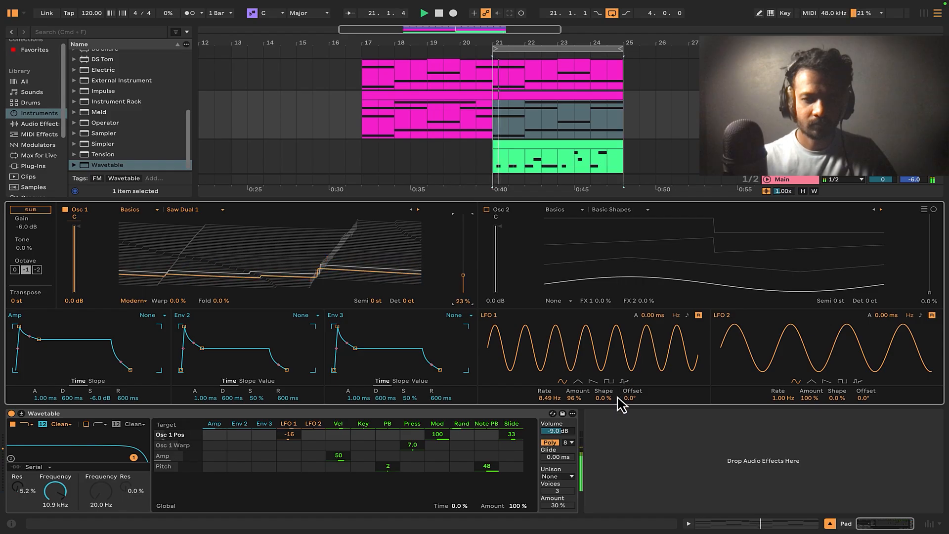
Slow LFO 1's rate to 3.10 Hz while listening, and stop the playback.
{"action": "scroll", "coordinate": [553, 402], "scroll_direction": "up", "scroll_amount": 5}
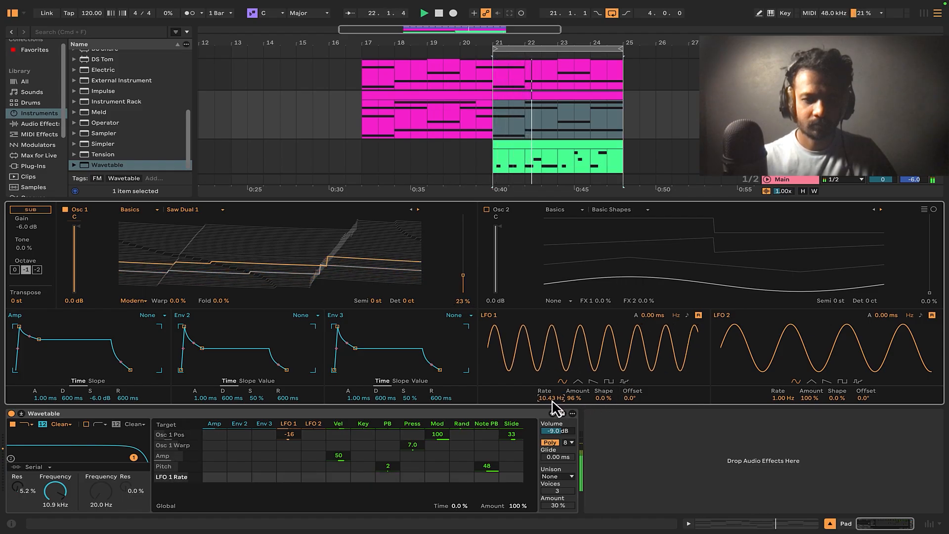
{"action": "scroll", "coordinate": [552, 401], "scroll_direction": "down", "scroll_amount": 15}
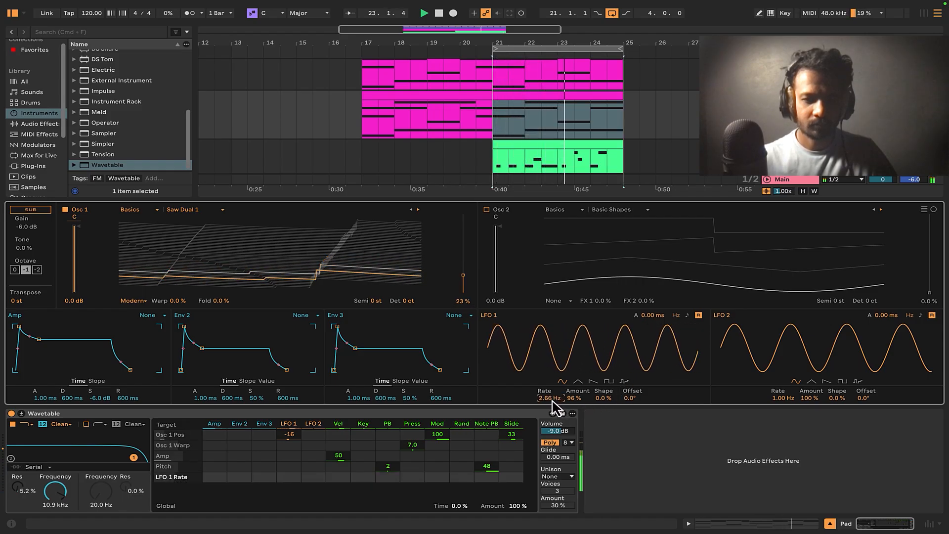
{"action": "scroll", "coordinate": [553, 402], "scroll_direction": "up", "scroll_amount": 2}
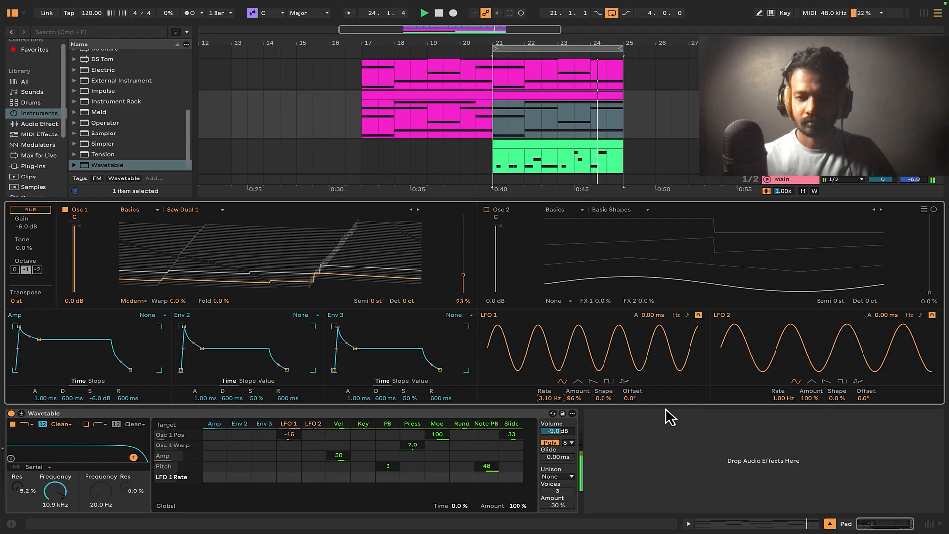
{"action": "left_click", "coordinate": [674, 443]}
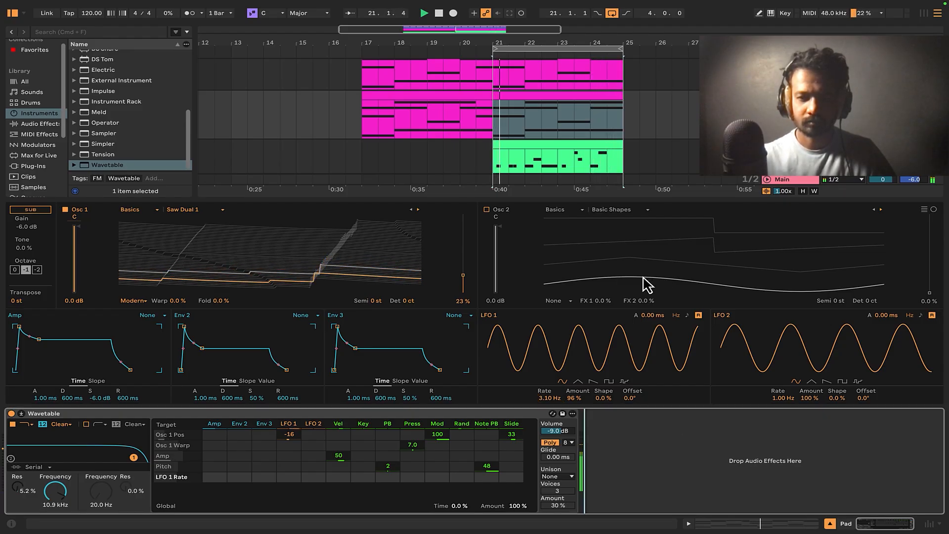
{"action": "key", "text": "space"}
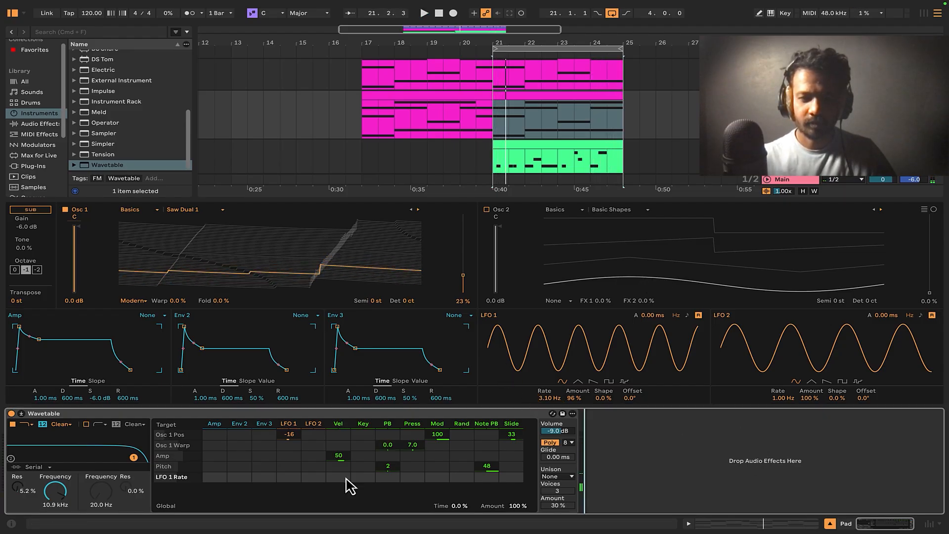
Set Env 3 to 728 ms decay and 58% sustain, Env 2 to 4.18 s decay, and modulate pitch from Env 2 by -2.2.
{"action": "left_click", "coordinate": [255, 459]}
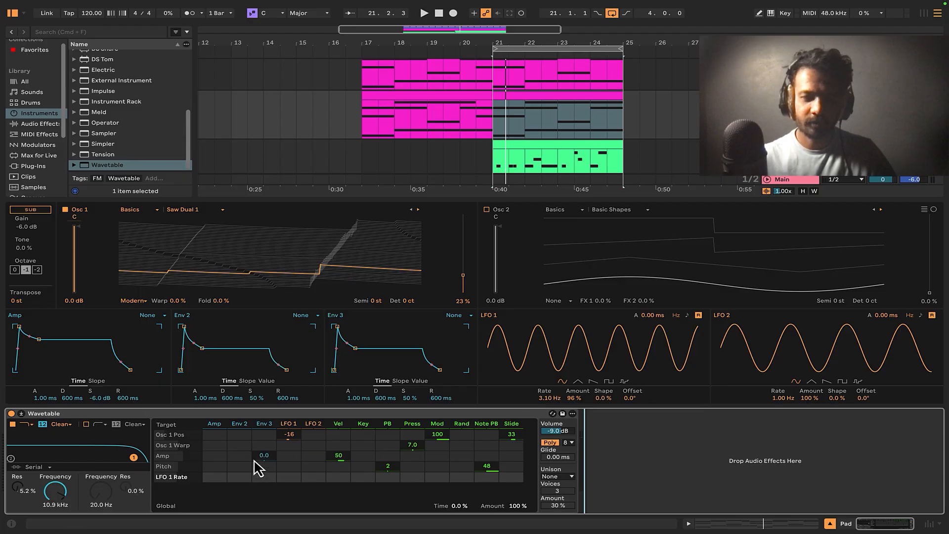
{"action": "left_click_drag", "start_coordinate": [356, 349], "coordinate": [357, 345]}
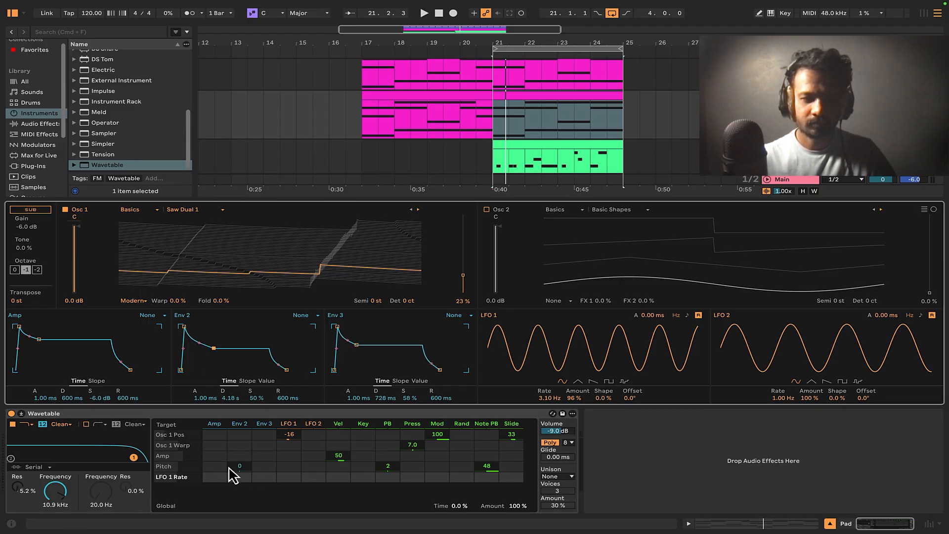
{"action": "key", "text": "space"}
{"action": "left_click_drag", "start_coordinate": [233, 469], "coordinate": [233, 464]}
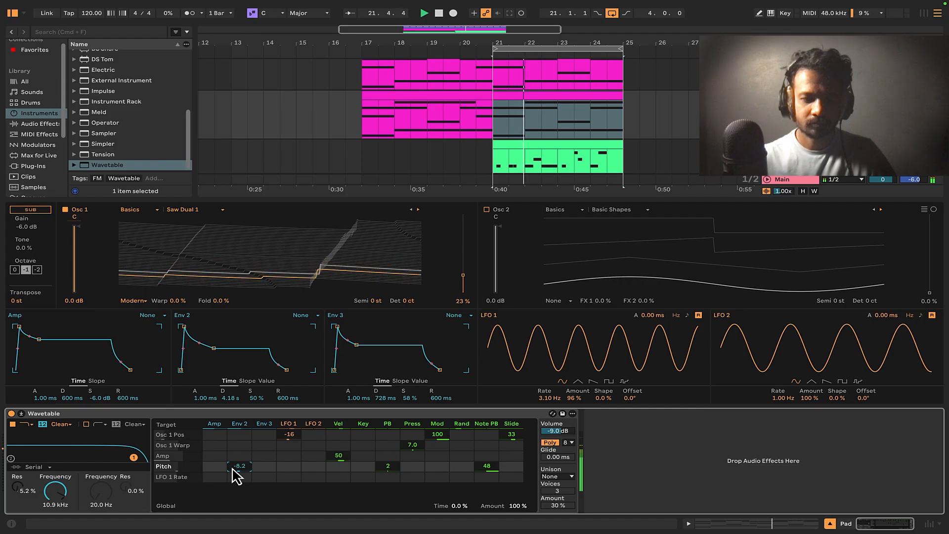
{"action": "key", "text": "space"}
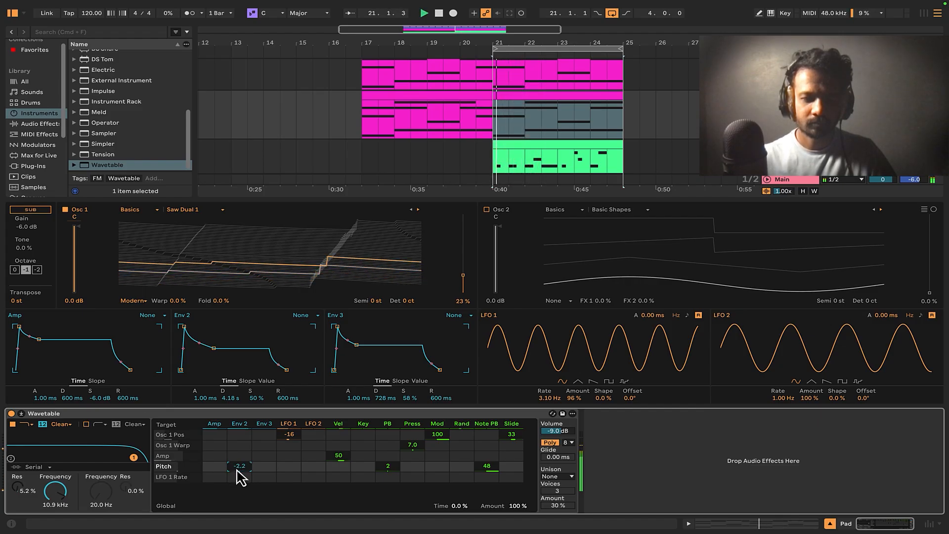
Set unison to Classic with 7 voices, and change Env 2's modulation of pitch to 0.8.
{"action": "left_click", "coordinate": [558, 477]}
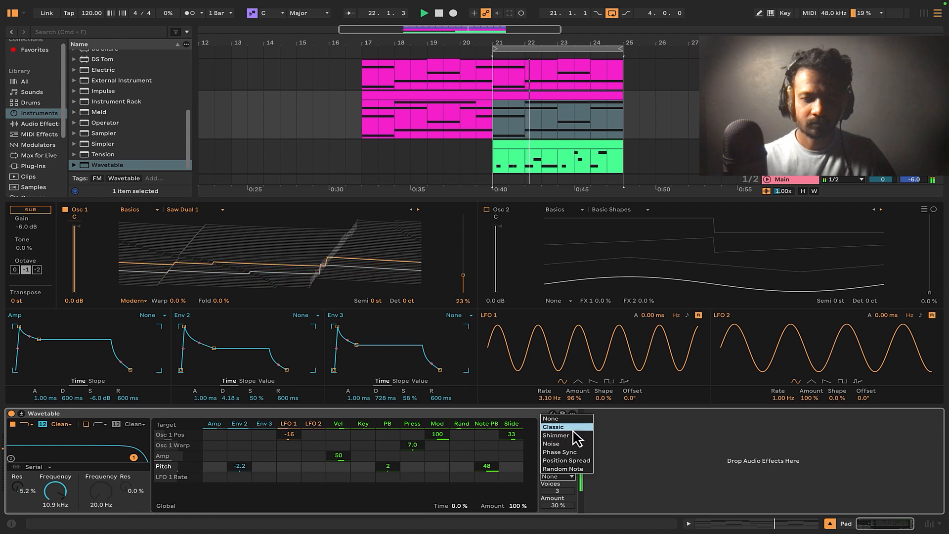
{"action": "left_click", "coordinate": [554, 428]}
{"action": "scroll", "coordinate": [556, 494], "scroll_direction": "up", "scroll_amount": 2}
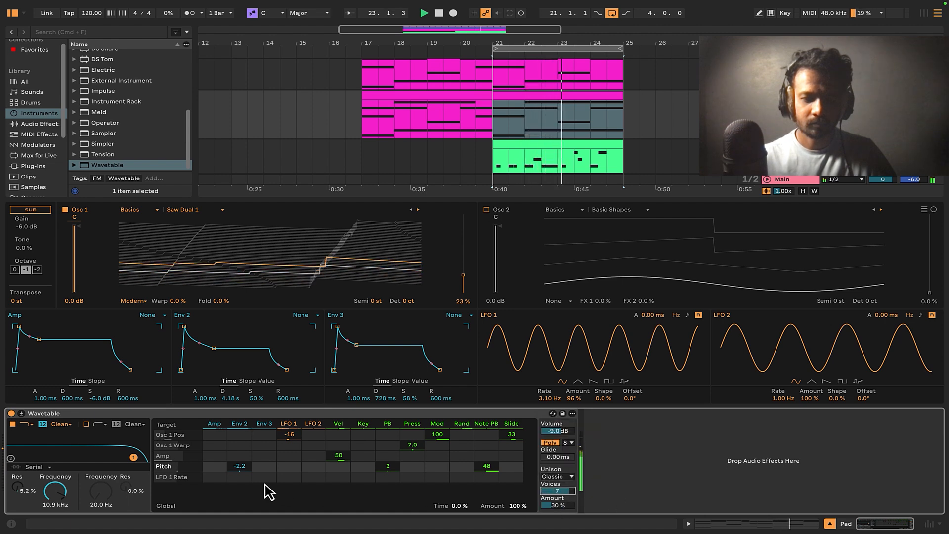
{"action": "left_click", "coordinate": [240, 468]}
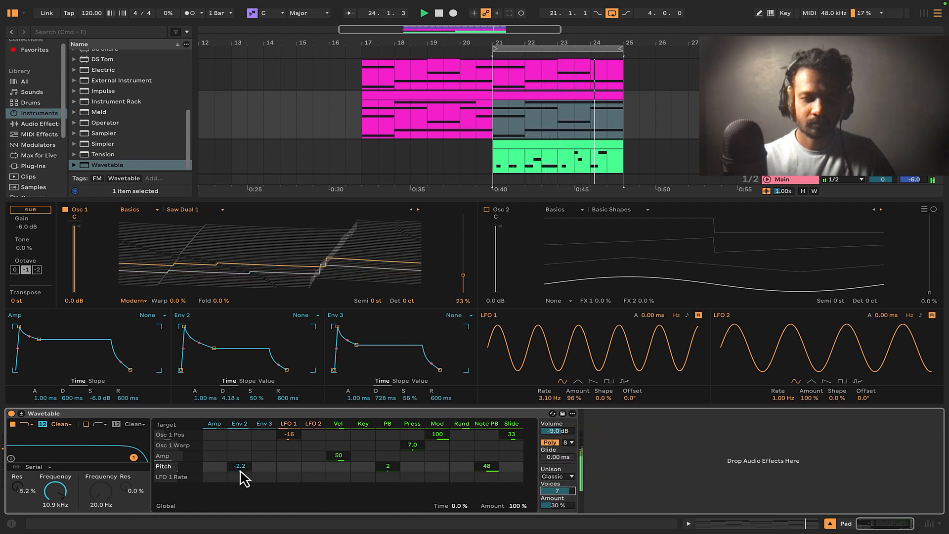
{"action": "key", "text": "Delete"}
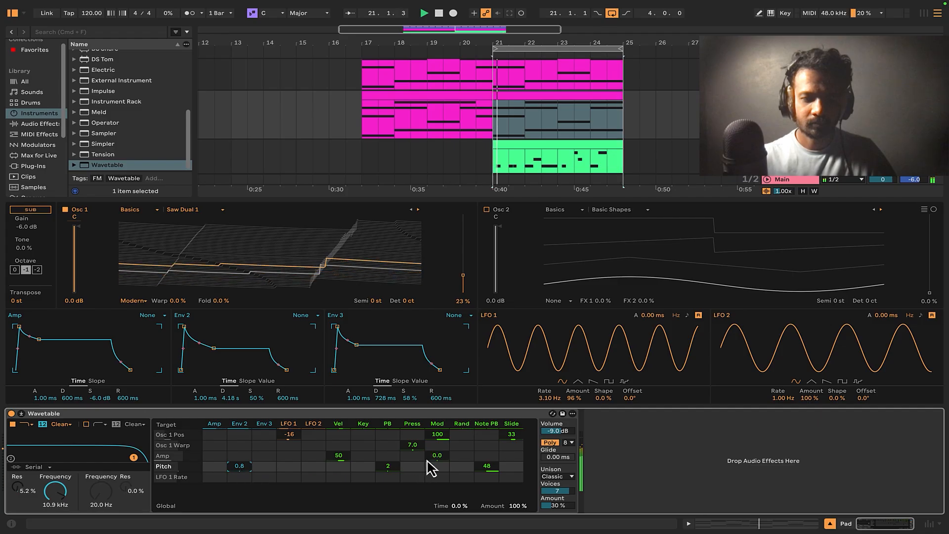
Raise the unison amount to 63%, audition the Phase Sync, Noise and Shimmer modes, and return to Classic.
{"action": "mouse_move", "coordinate": [559, 505]}
{"action": "left_mouse_down"}
{"action": "mouse_move", "coordinate": [559, 495]}
{"action": "mouse_move", "coordinate": [562, 512]}
{"action": "left_mouse_up"}
{"action": "left_click", "coordinate": [556, 476]}
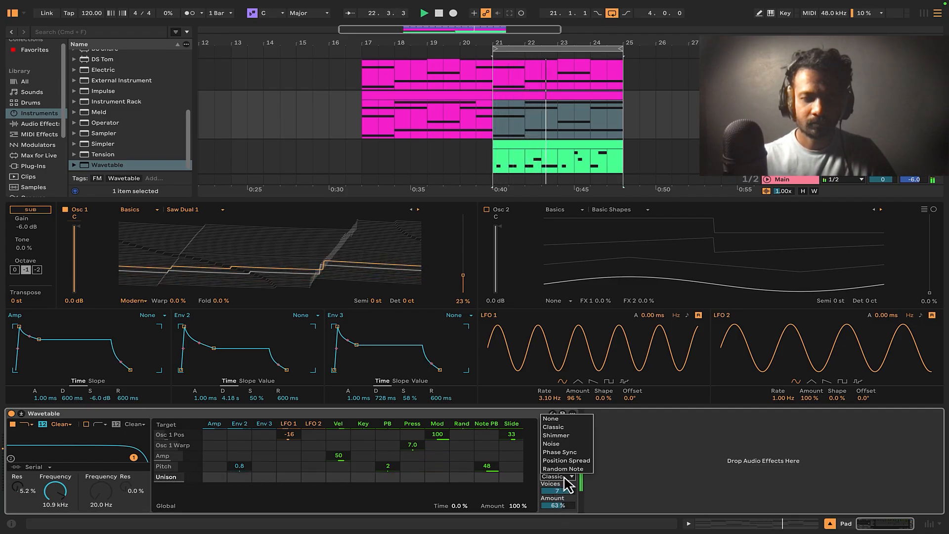
{"action": "left_click", "coordinate": [564, 451]}
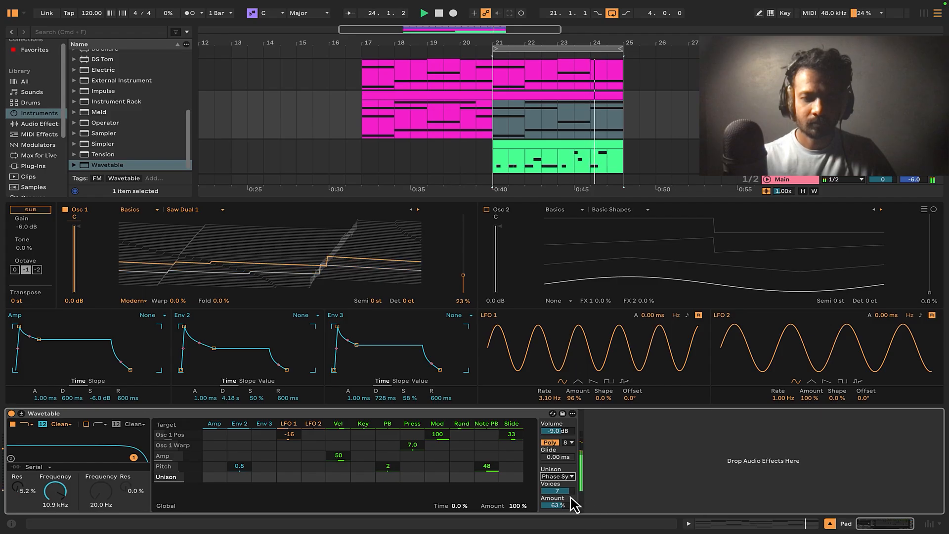
{"action": "left_click", "coordinate": [567, 477]}
{"action": "left_click", "coordinate": [569, 448]}
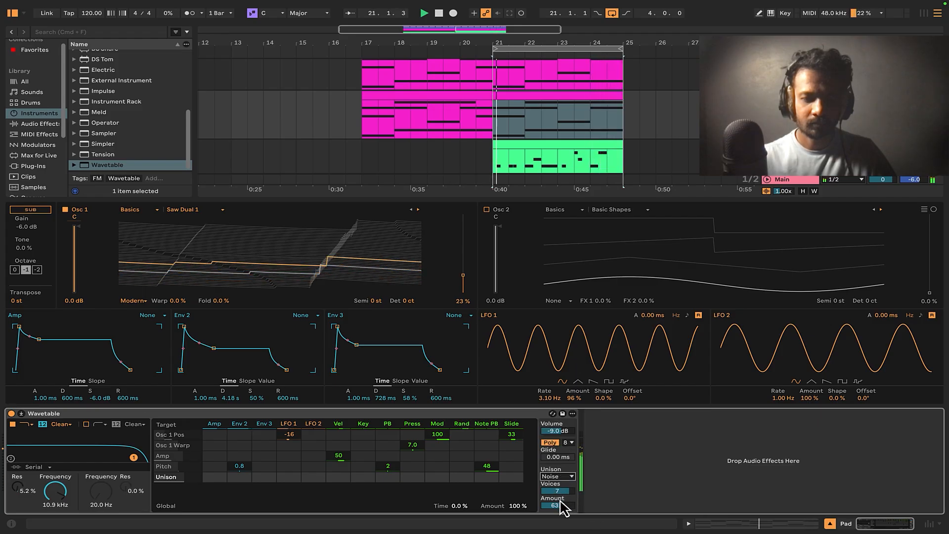
{"action": "left_click", "coordinate": [564, 476]}
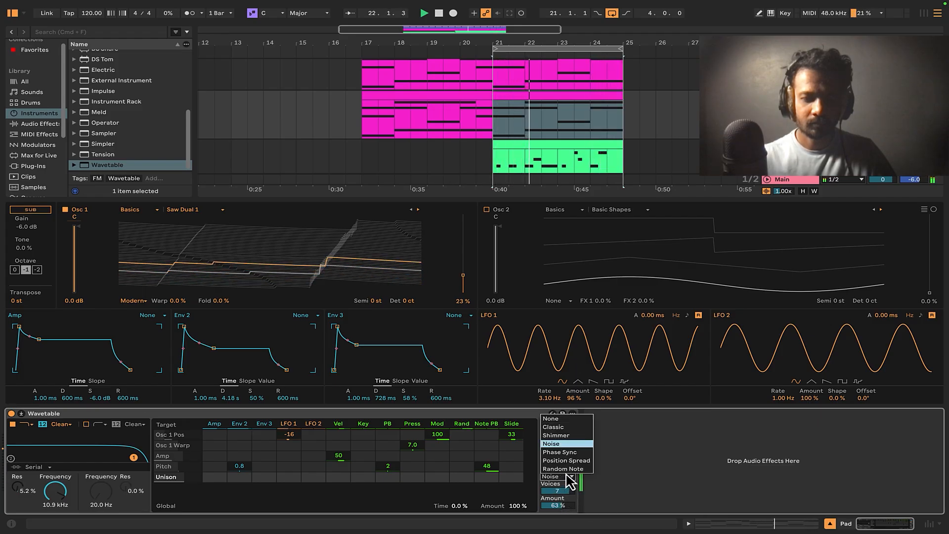
{"action": "left_click", "coordinate": [564, 435]}
{"action": "left_click", "coordinate": [567, 476]}
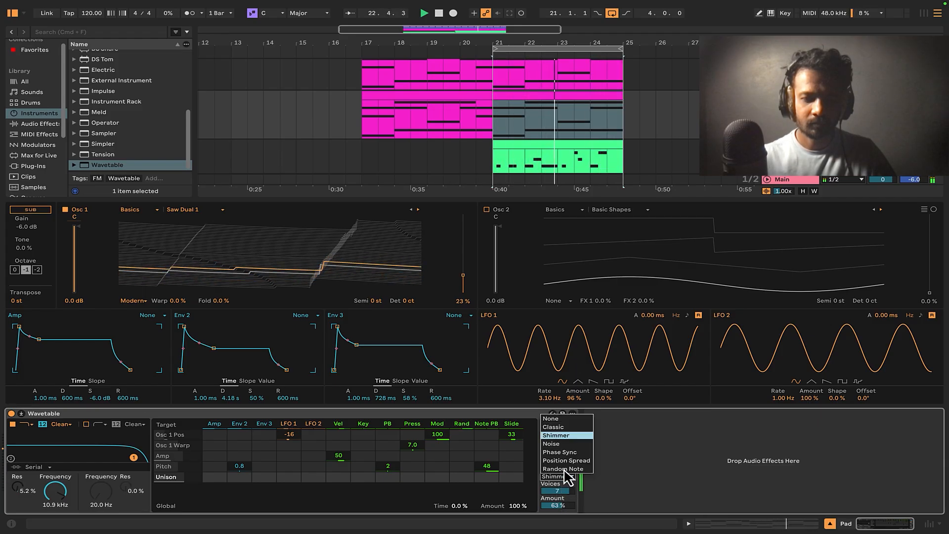
{"action": "left_click", "coordinate": [571, 428]}
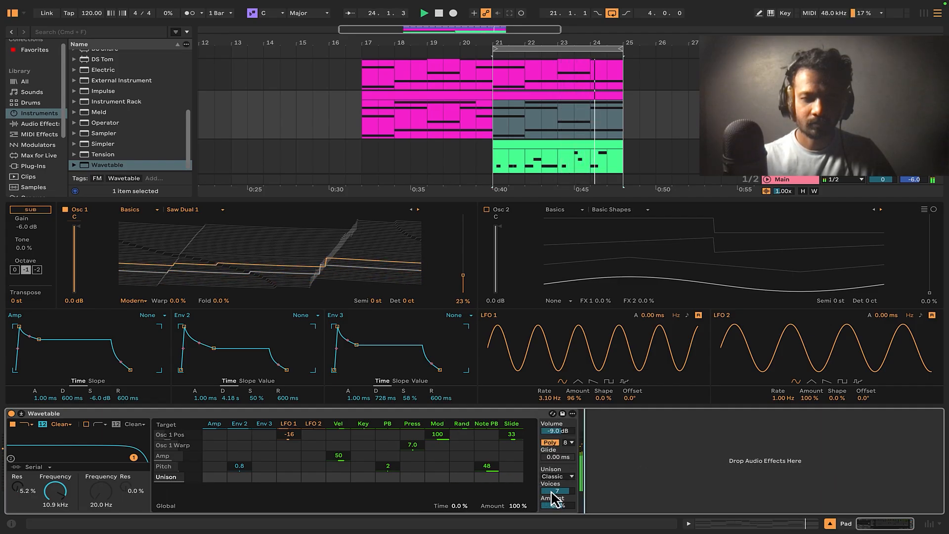
Set the Classic unison to 6 voices with an amount of 66%.
{"action": "left_click_drag", "start_coordinate": [552, 493], "coordinate": [557, 509]}
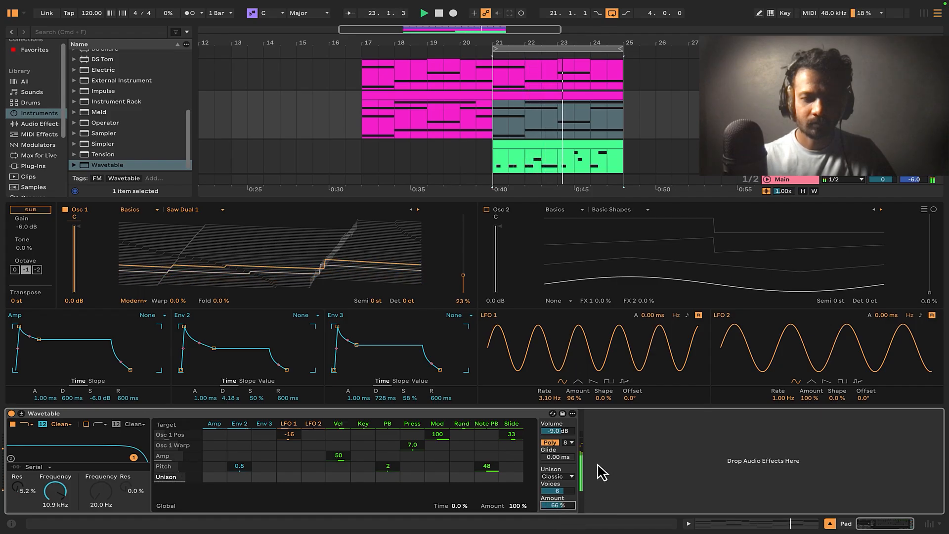
{"action": "left_click", "coordinate": [572, 443]}
{"action": "left_click", "coordinate": [645, 464]}
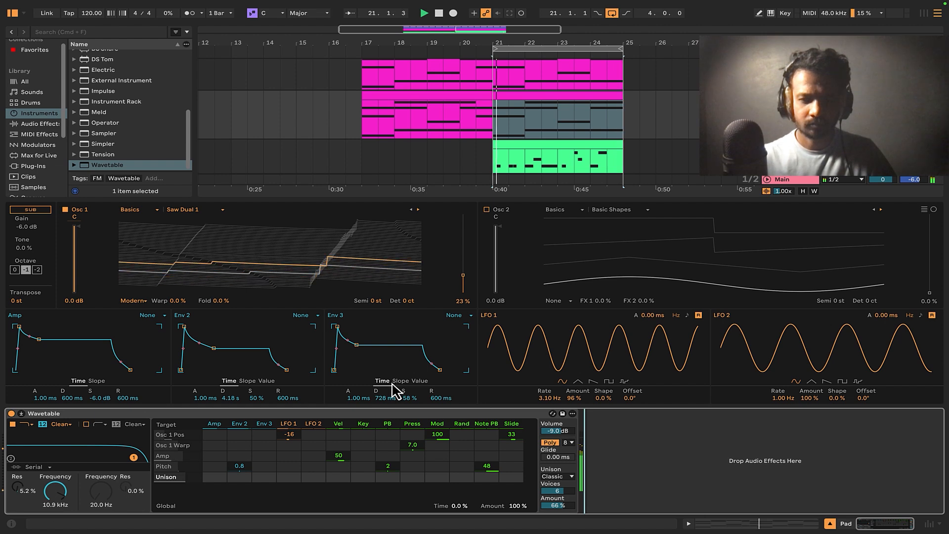
Shape the Amp envelope with about 5.69 ms attack, 2.78 s decay and -16 dB sustain while auditioning the loop.
{"action": "key", "text": "space"}
{"action": "left_click", "coordinate": [265, 456]}
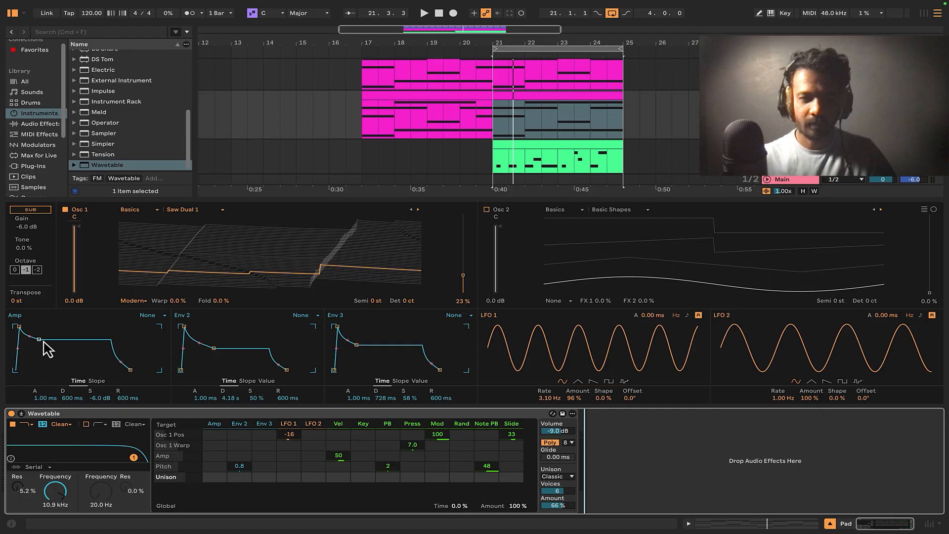
{"action": "left_click_drag", "start_coordinate": [44, 341], "coordinate": [50, 360]}
{"action": "key", "text": "space"}
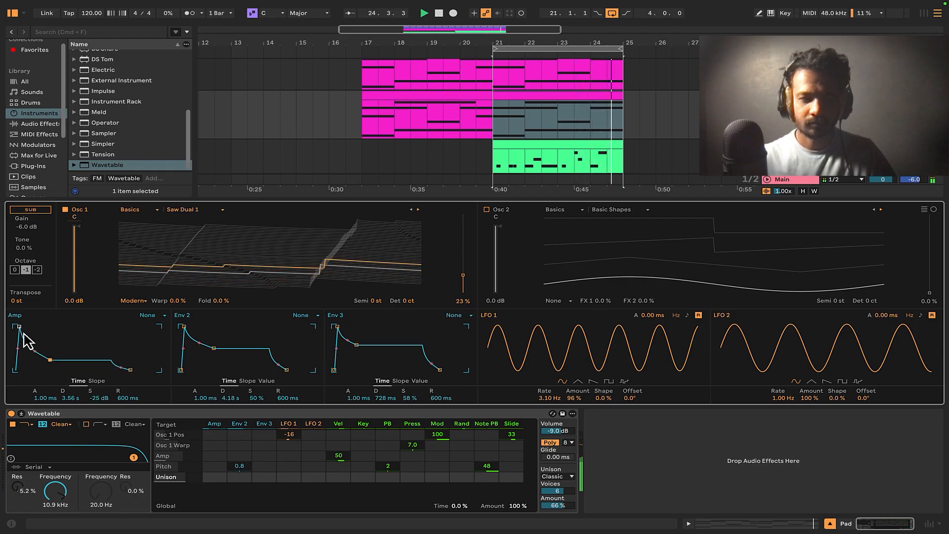
{"action": "left_click_drag", "start_coordinate": [20, 326], "coordinate": [22, 327]}
{"action": "mouse_move", "coordinate": [52, 360]}
{"action": "left_mouse_down"}
{"action": "mouse_move", "coordinate": [38, 364]}
{"action": "mouse_move", "coordinate": [51, 353]}
{"action": "left_mouse_up"}
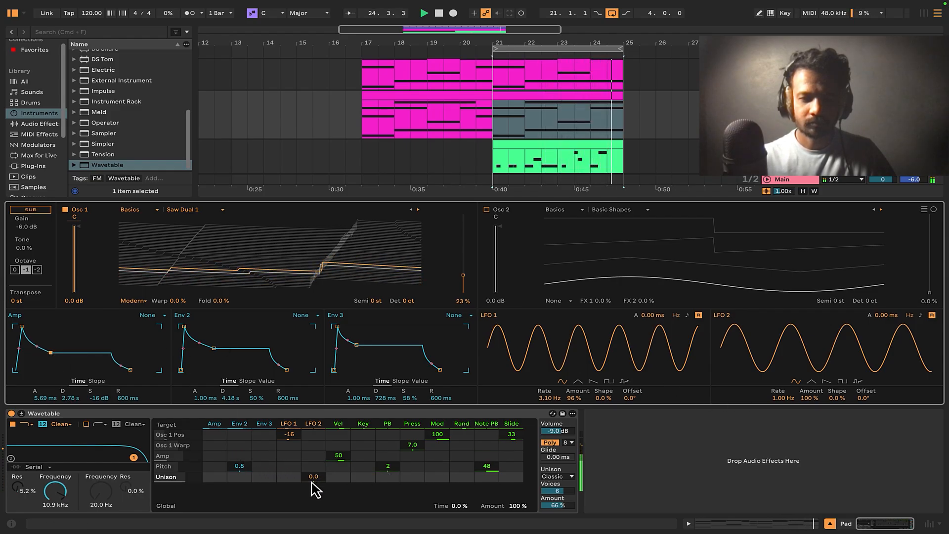
Modulate the unison amount from LFO 2 by -55, and set LFO 2 to 0.68 Hz with an amount of 52%.
{"action": "mouse_move", "coordinate": [312, 480]}
{"action": "left_mouse_down"}
{"action": "mouse_move", "coordinate": [313, 462]}
{"action": "mouse_move", "coordinate": [312, 485]}
{"action": "left_mouse_up"}
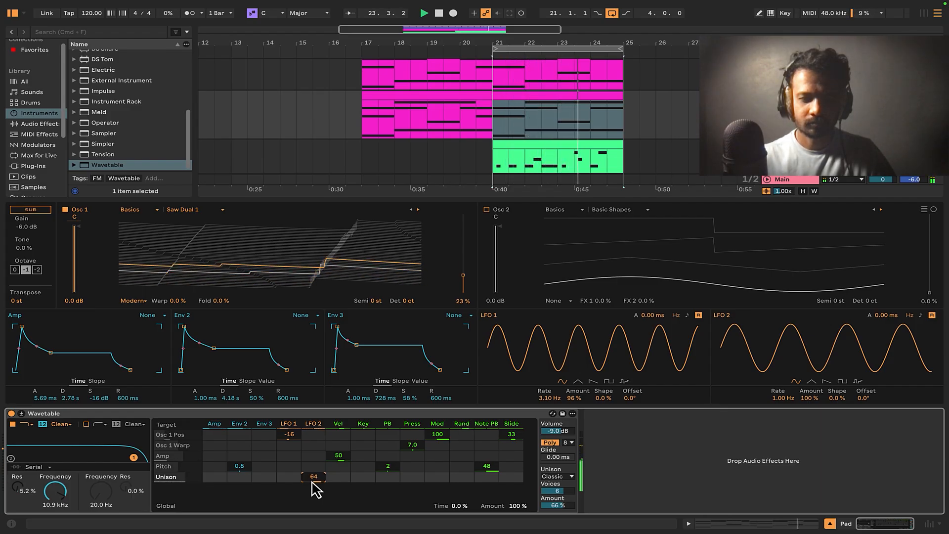
{"action": "left_click_drag", "start_coordinate": [313, 484], "coordinate": [312, 474]}
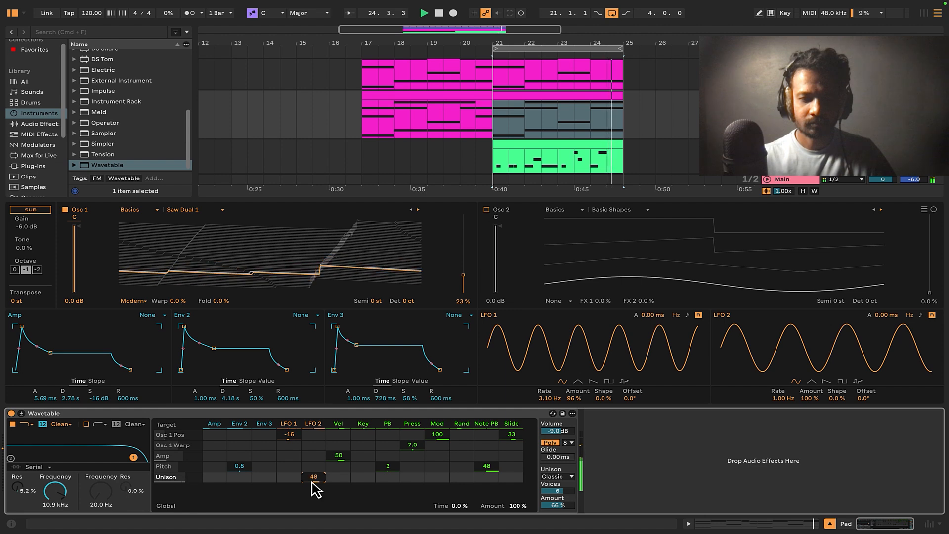
{"action": "mouse_move", "coordinate": [784, 399]}
{"action": "left_mouse_down"}
{"action": "mouse_move", "coordinate": [817, 406]}
{"action": "mouse_move", "coordinate": [787, 406]}
{"action": "left_mouse_up"}
{"action": "left_click_drag", "start_coordinate": [313, 477], "coordinate": [324, 491]}
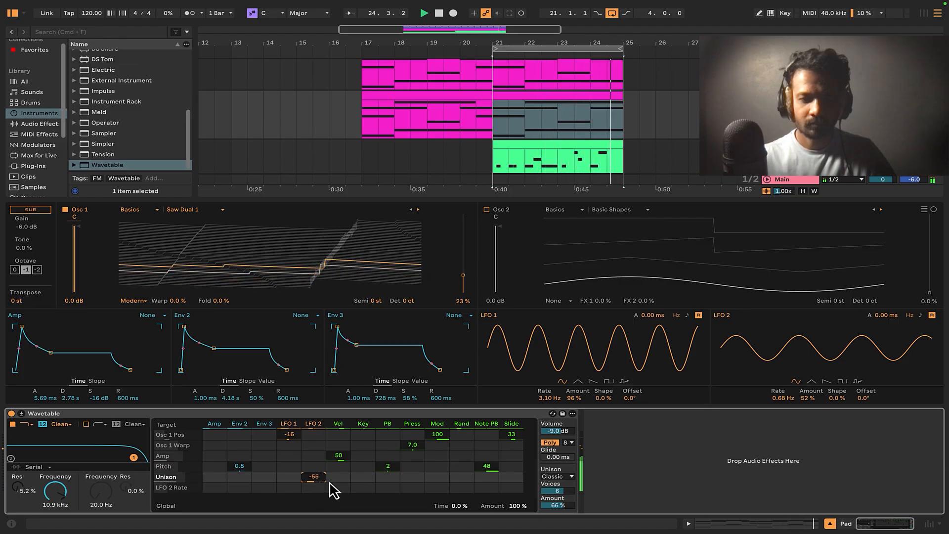
{"action": "left_click", "coordinate": [572, 477]}
{"action": "left_click", "coordinate": [690, 483]}
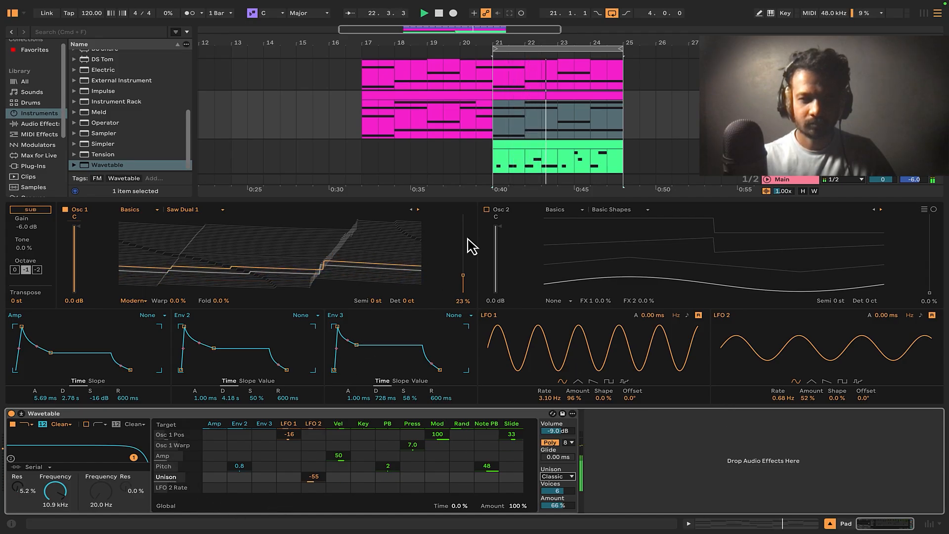
Enable Osc 2 with the Saw PW Bass wavetable and set its wavetable position to 36%.
{"action": "left_click", "coordinate": [488, 209]}
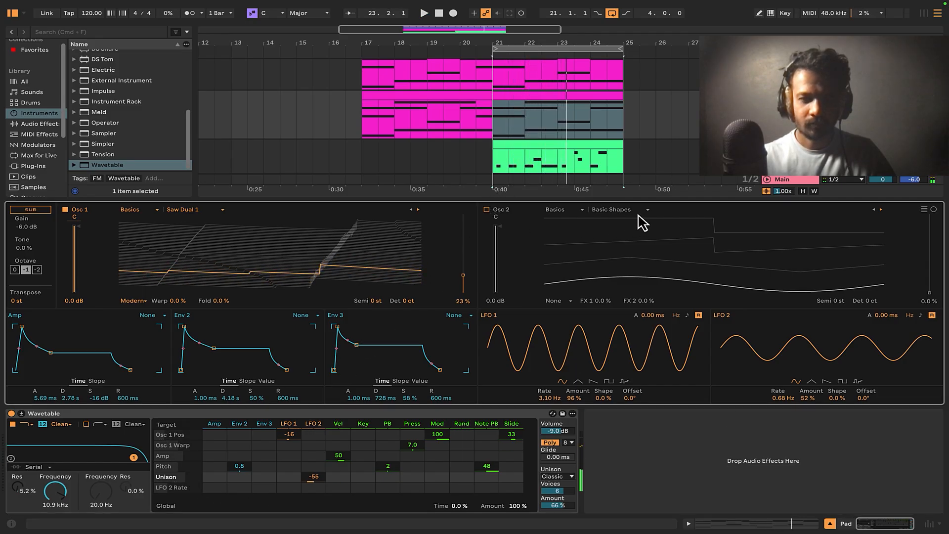
{"action": "left_click", "coordinate": [486, 210]}
{"action": "left_click", "coordinate": [620, 209]}
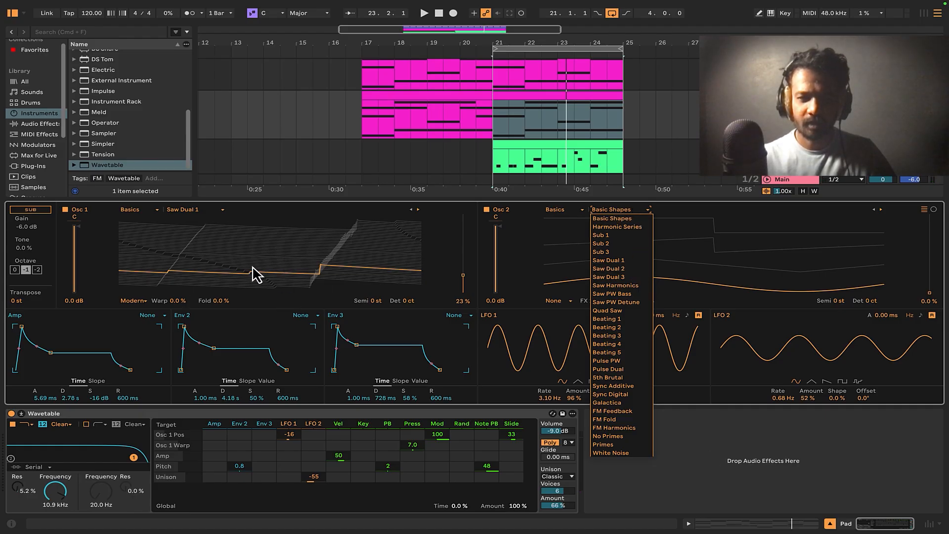
{"action": "left_click", "coordinate": [618, 245]}
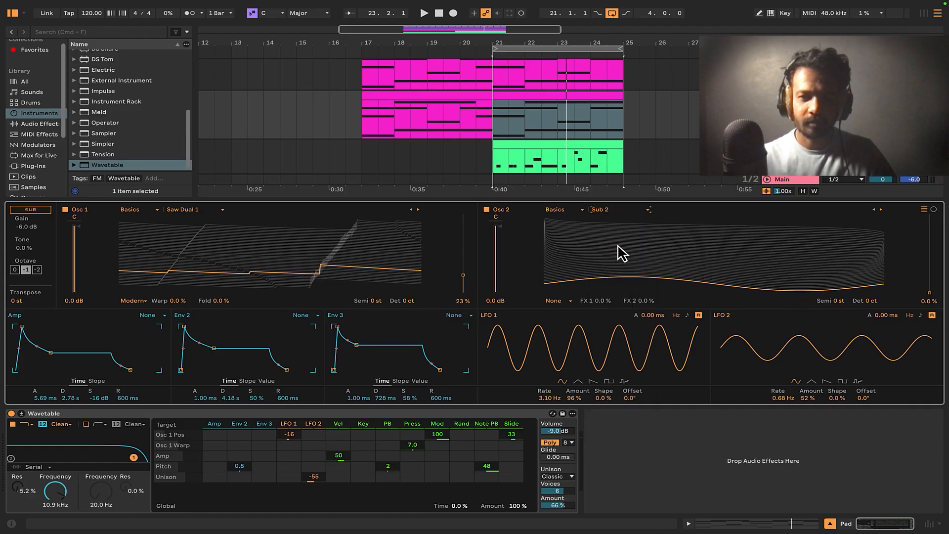
{"action": "left_click", "coordinate": [604, 211]}
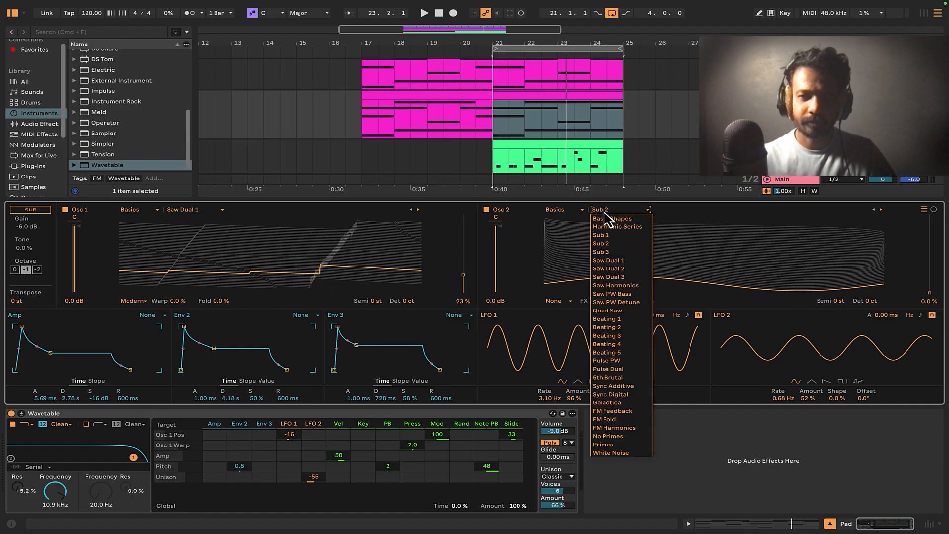
{"action": "left_click", "coordinate": [629, 294]}
{"action": "key", "text": "space"}
{"action": "left_click_drag", "start_coordinate": [812, 291], "coordinate": [805, 270]}
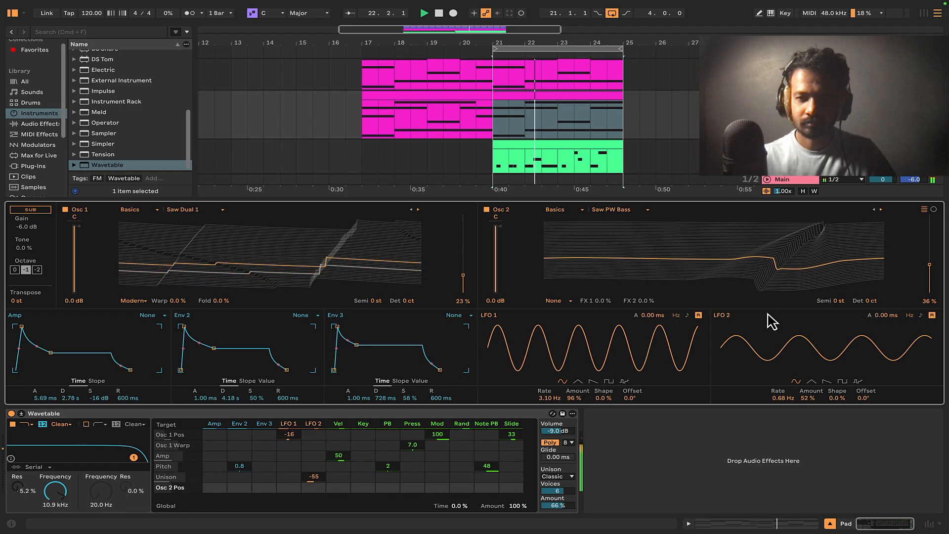
Set Osc 2's effect mode to Modern after trying Classic, and raise its warp to 47%.
{"action": "left_click", "coordinate": [558, 301]}
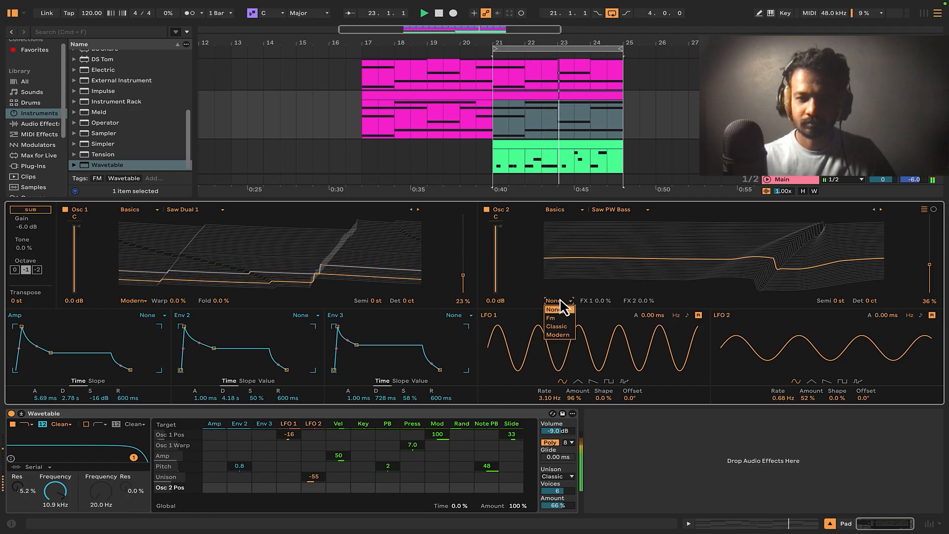
{"action": "left_click", "coordinate": [557, 326]}
{"action": "left_click", "coordinate": [558, 301]}
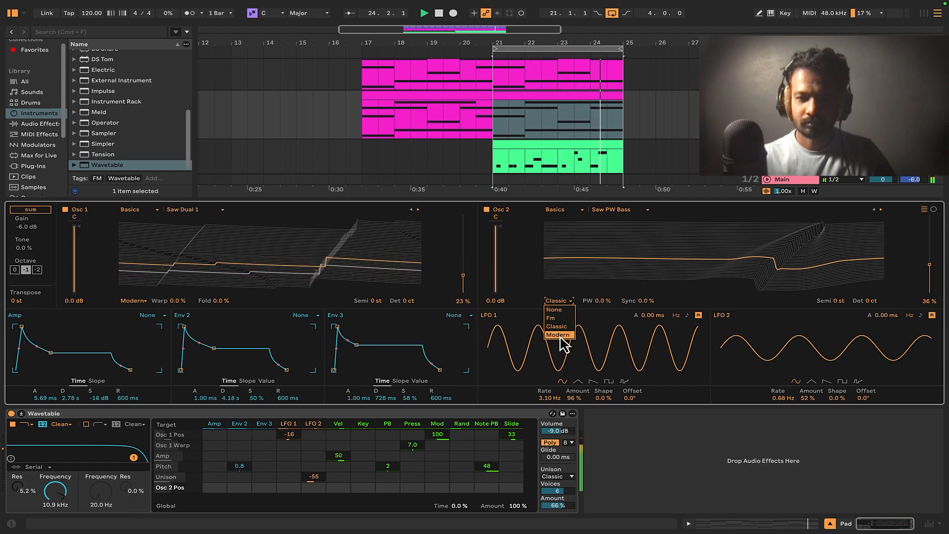
{"action": "left_click", "coordinate": [559, 335]}
{"action": "left_click_drag", "start_coordinate": [599, 311], "coordinate": [598, 276]}
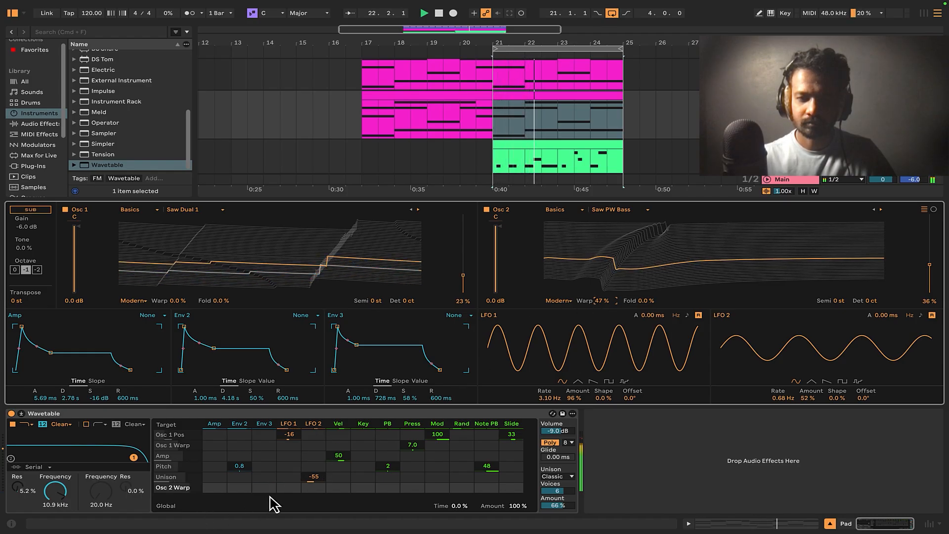
{"action": "left_click_drag", "start_coordinate": [311, 489], "coordinate": [313, 501]}
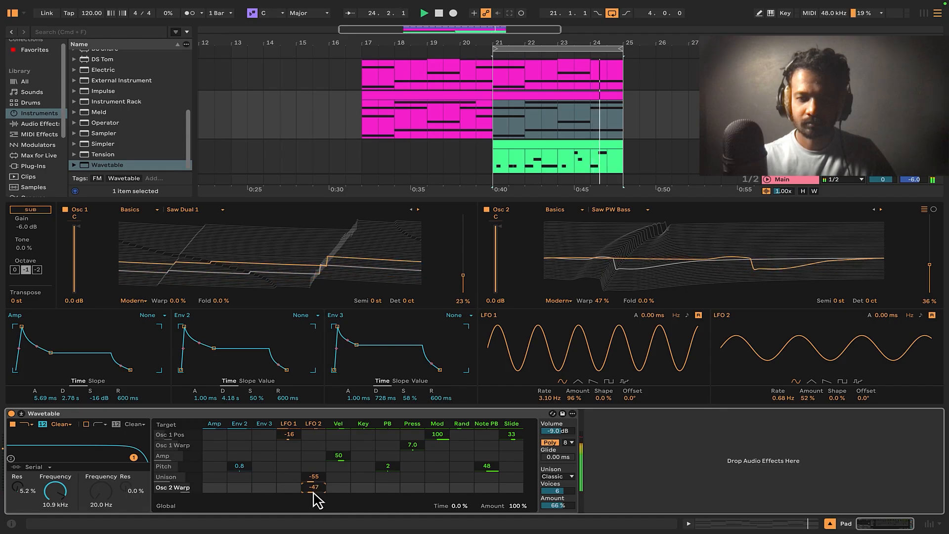
{"action": "double_click", "coordinate": [313, 499]}
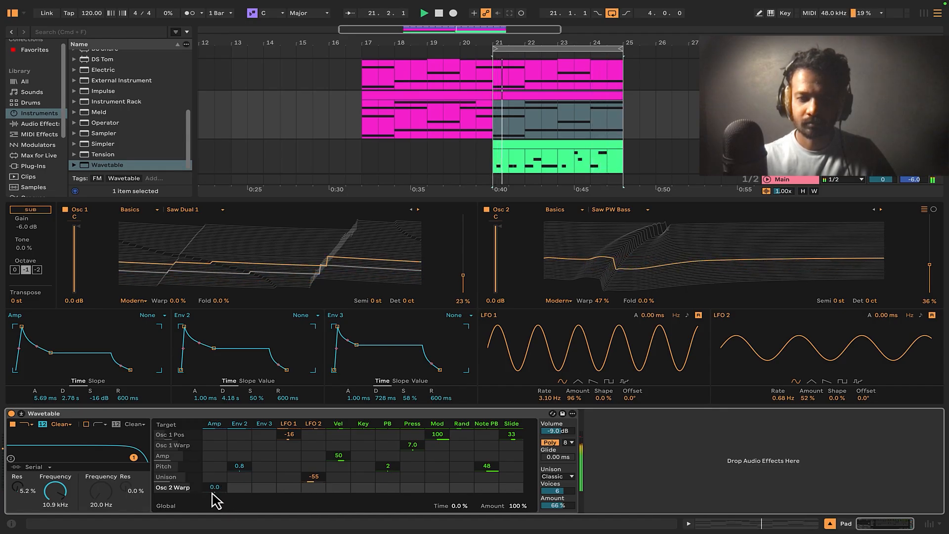
{"action": "left_click", "coordinate": [214, 491]}
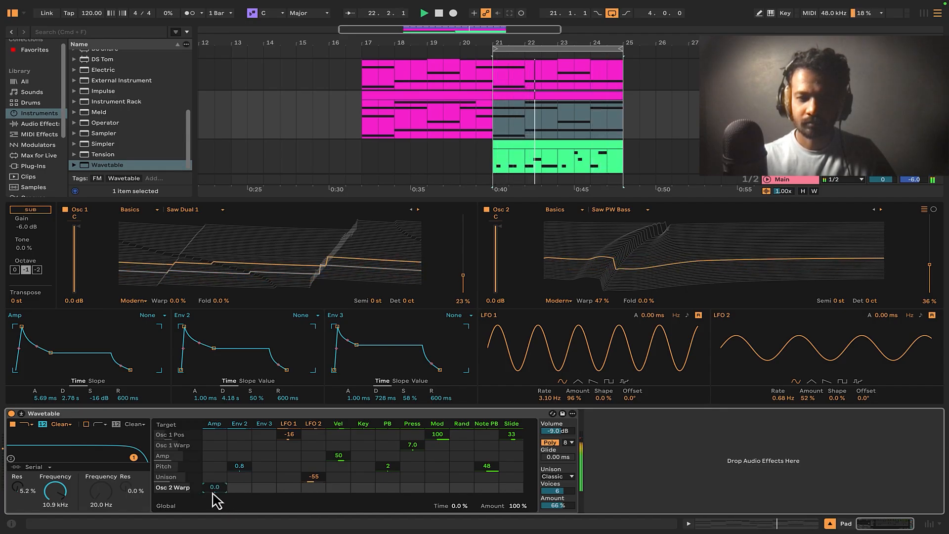
Modulate Osc 2 warp from Env 3 by 48, and give Env 3 a 220 ms attack, 728 ms decay and 0% sustain.
{"action": "left_click_drag", "start_coordinate": [255, 491], "coordinate": [254, 488]}
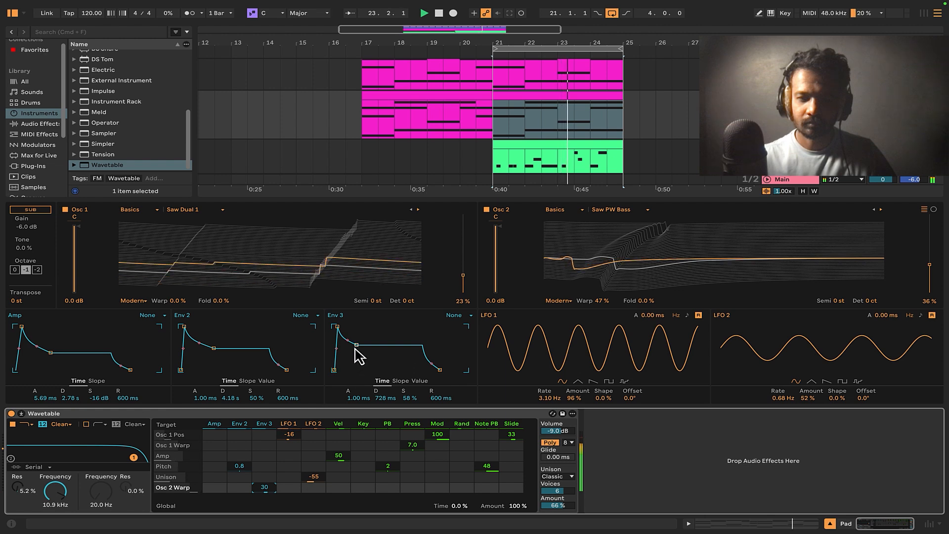
{"action": "left_click_drag", "start_coordinate": [356, 346], "coordinate": [345, 371]}
{"action": "left_click_drag", "start_coordinate": [265, 496], "coordinate": [266, 493]}
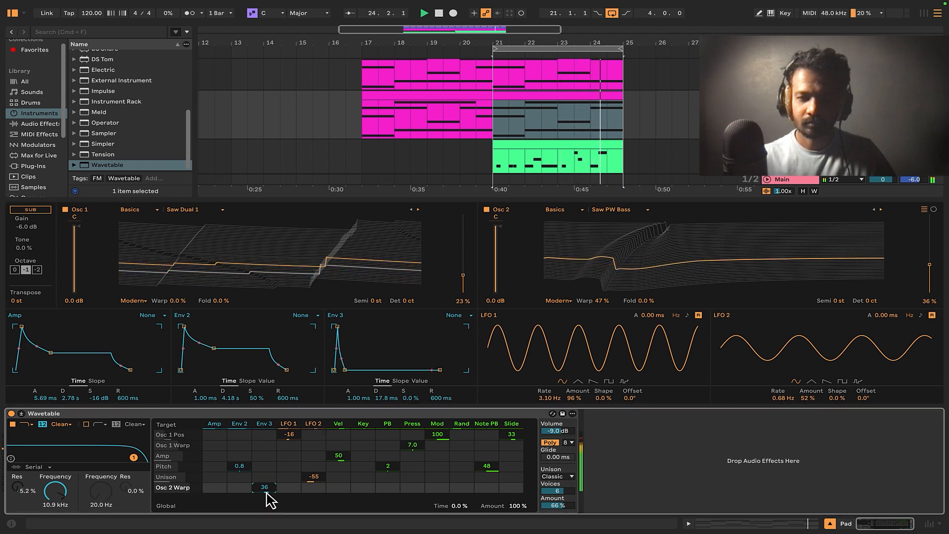
{"action": "left_click_drag", "start_coordinate": [345, 369], "coordinate": [356, 369]}
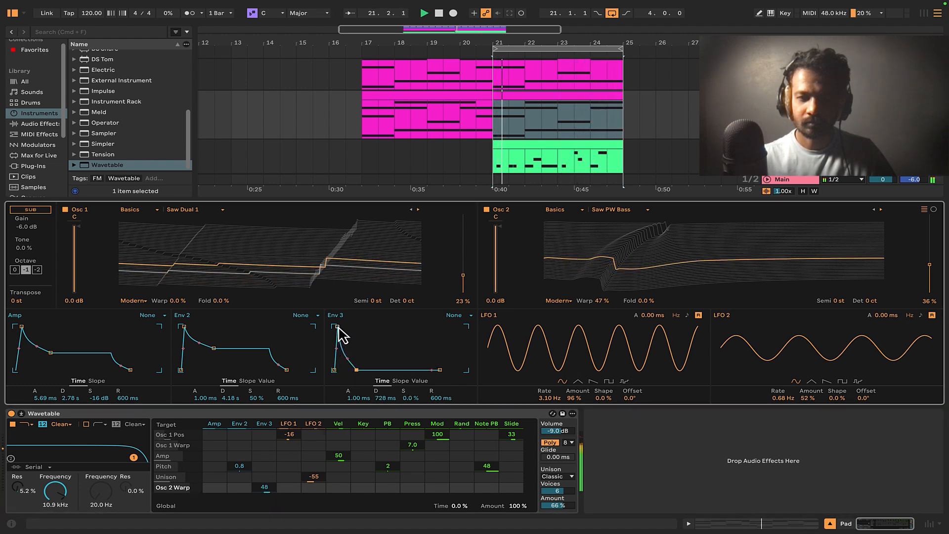
{"action": "left_click_drag", "start_coordinate": [338, 327], "coordinate": [349, 349]}
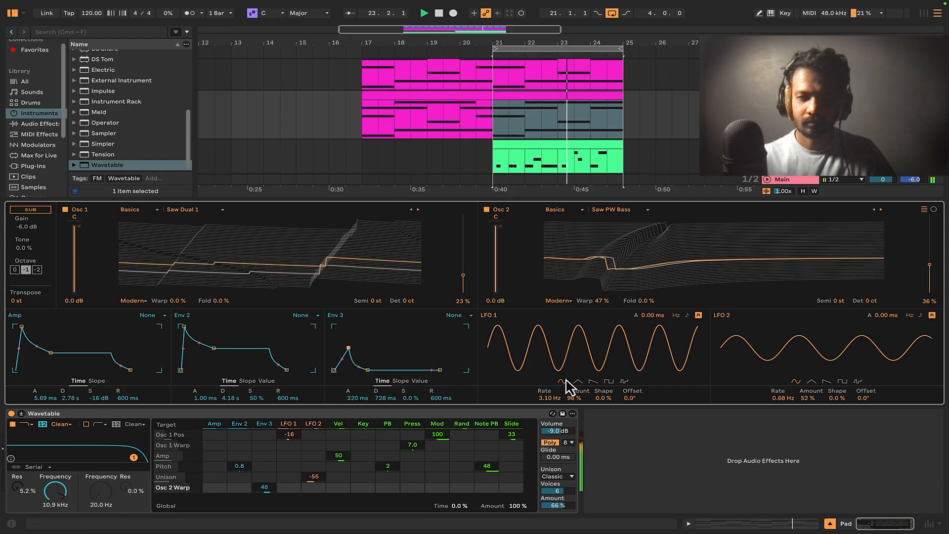
Modulate Osc 1 position from LFO 1 by 28, set the position to 32%, and make LFO 1 a 2.95 Hz triangle at 47%.
{"action": "left_click_drag", "start_coordinate": [293, 440], "coordinate": [292, 440]}
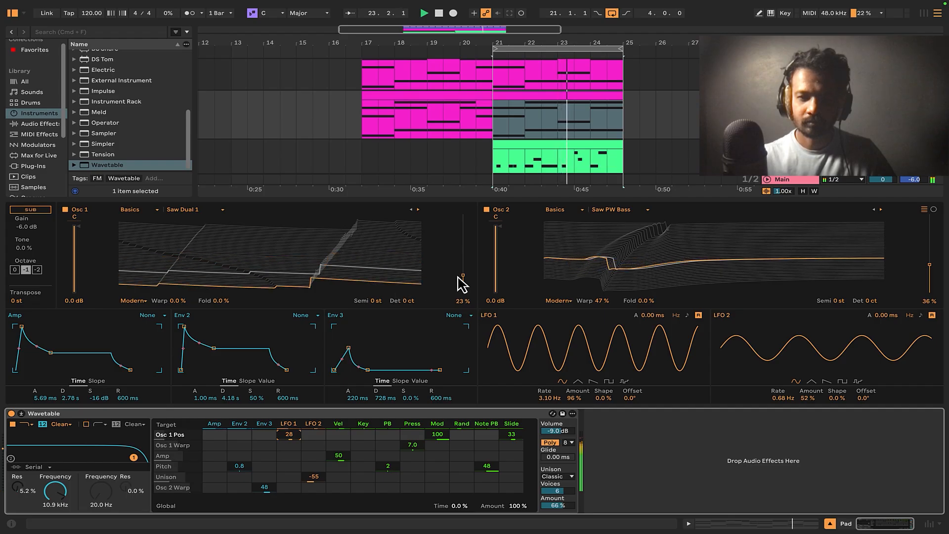
{"action": "left_click_drag", "start_coordinate": [464, 278], "coordinate": [464, 282]}
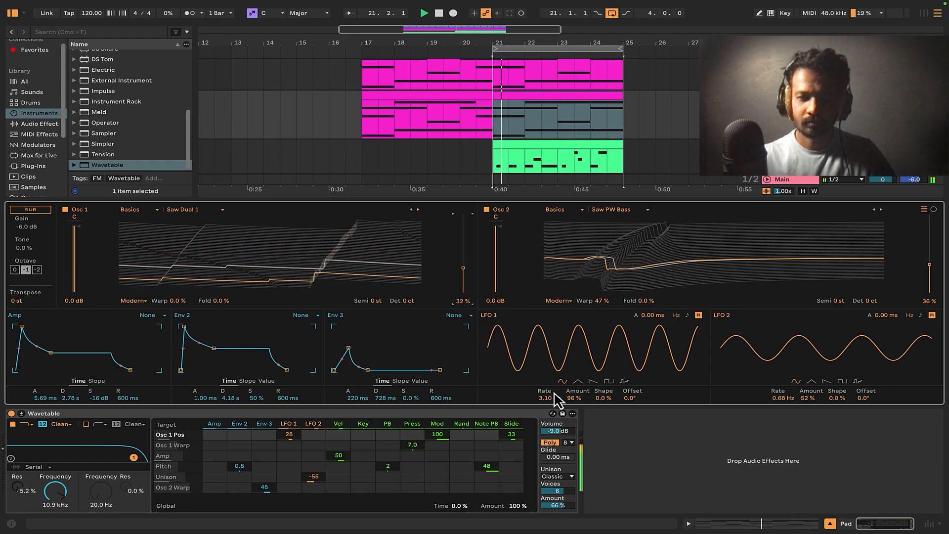
{"action": "left_click_drag", "start_coordinate": [575, 400], "coordinate": [553, 398]}
{"action": "left_click", "coordinate": [579, 382]}
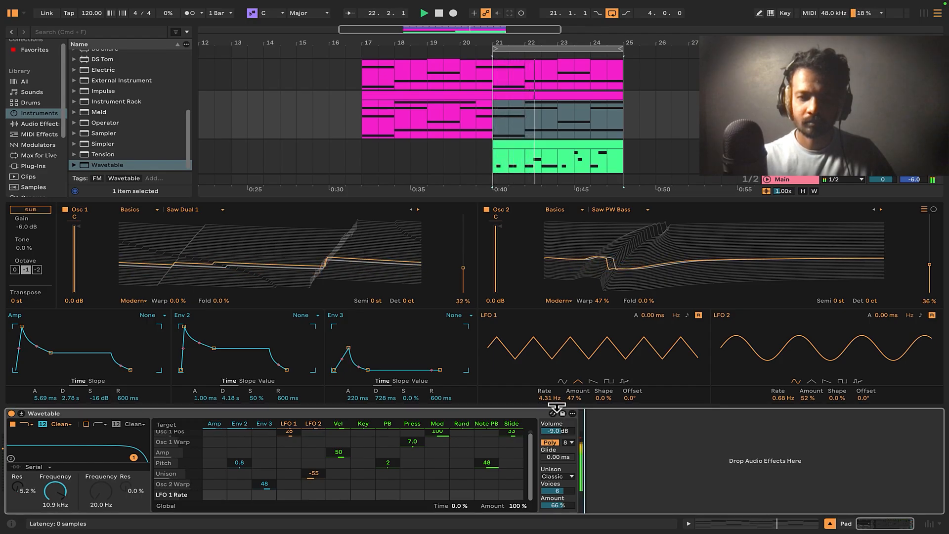
{"action": "left_click_drag", "start_coordinate": [553, 396], "coordinate": [551, 399]}
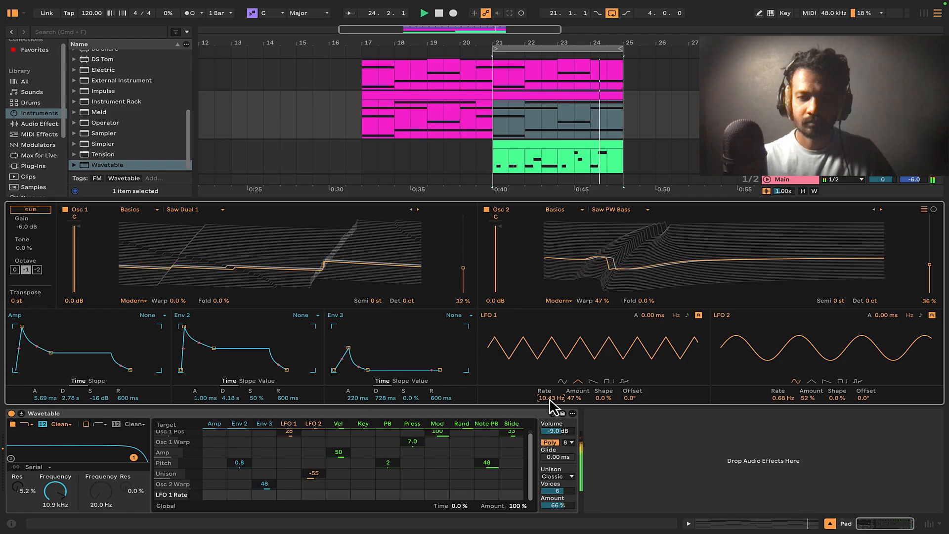
{"action": "left_click_drag", "start_coordinate": [552, 407], "coordinate": [544, 400]}
{"action": "left_click", "coordinate": [646, 475]}
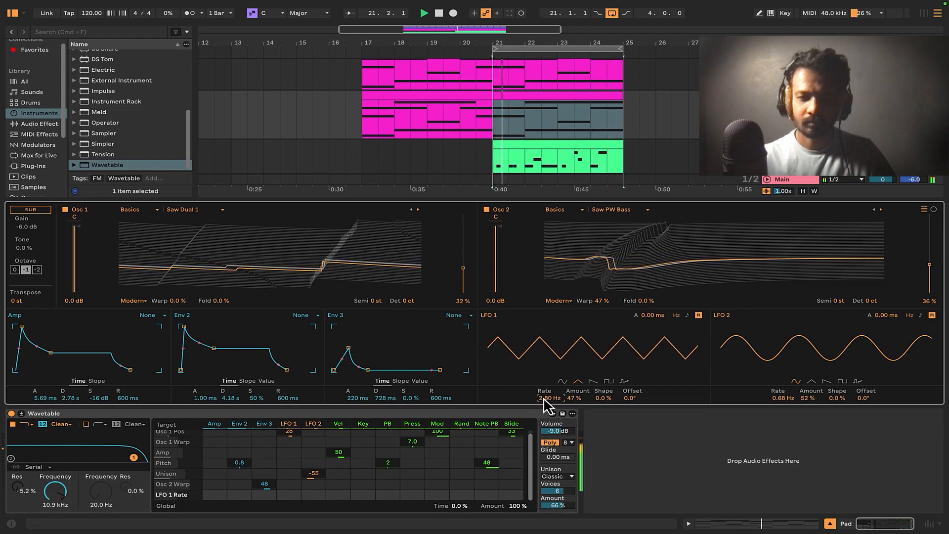
Set filter 1 to 4.63 kHz with 23% resonance, and audition lower oscillator gains before returning both to 0.0 dB.
{"action": "left_click_drag", "start_coordinate": [133, 457], "coordinate": [120, 458]}
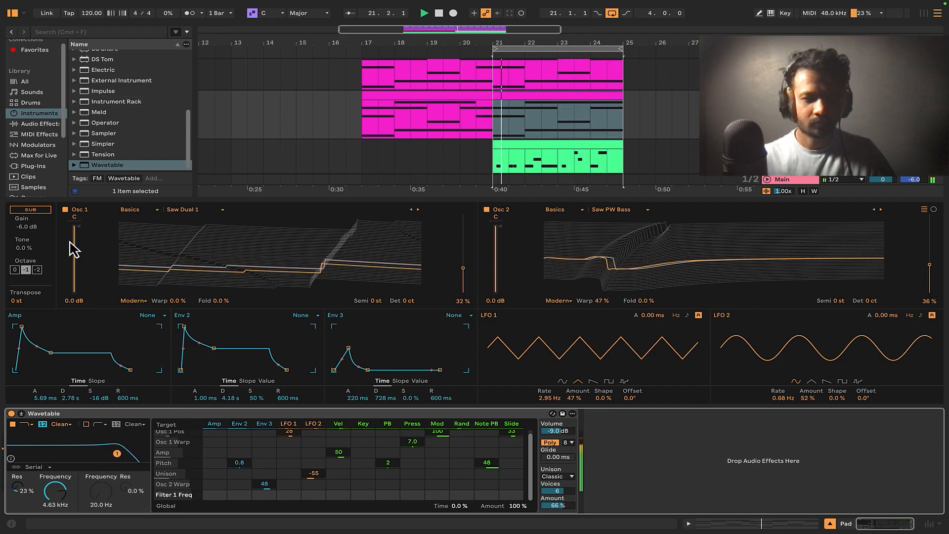
{"action": "left_click_drag", "start_coordinate": [70, 243], "coordinate": [71, 267]}
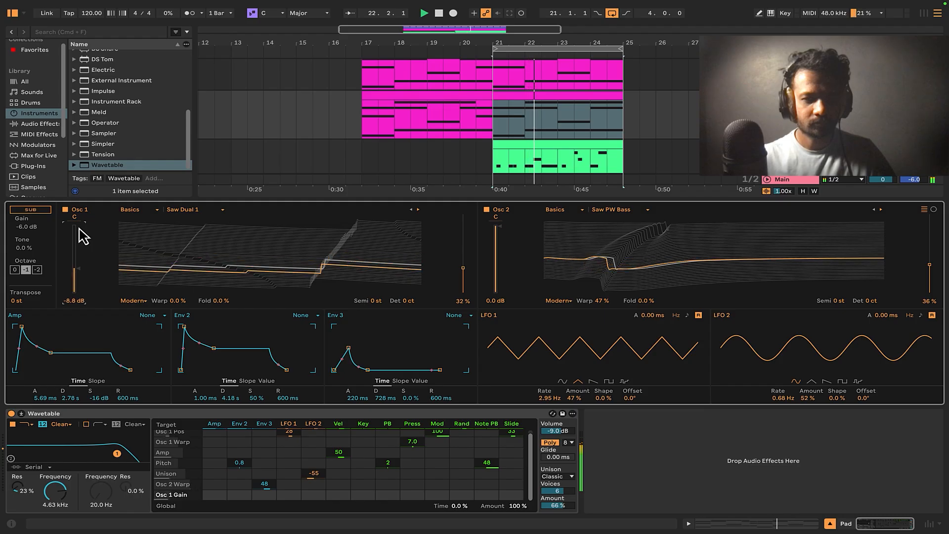
{"action": "left_click_drag", "start_coordinate": [496, 233], "coordinate": [505, 235]}
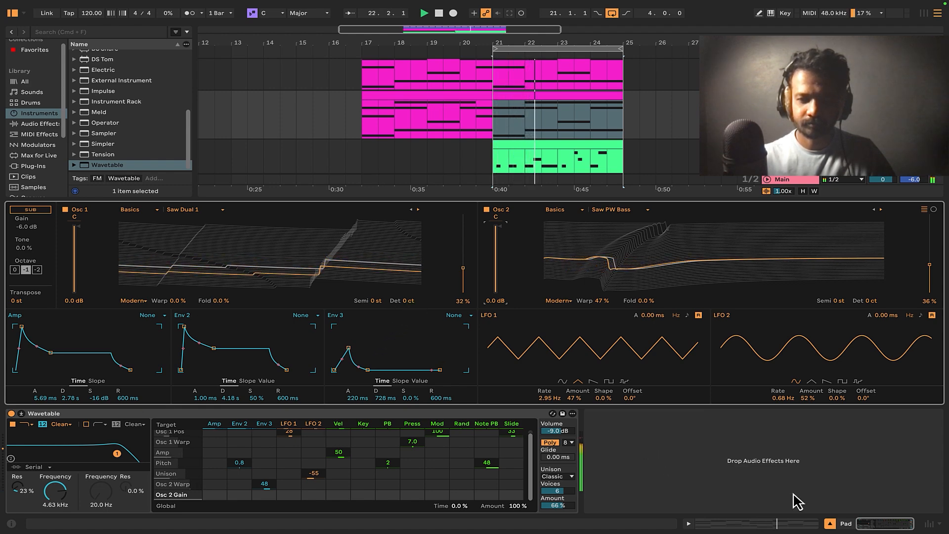
Audition the Lead and the duplicated Pad in solo, clear all solos, and reopen the Pad's Wavetable device.
{"action": "left_click", "coordinate": [831, 524]}
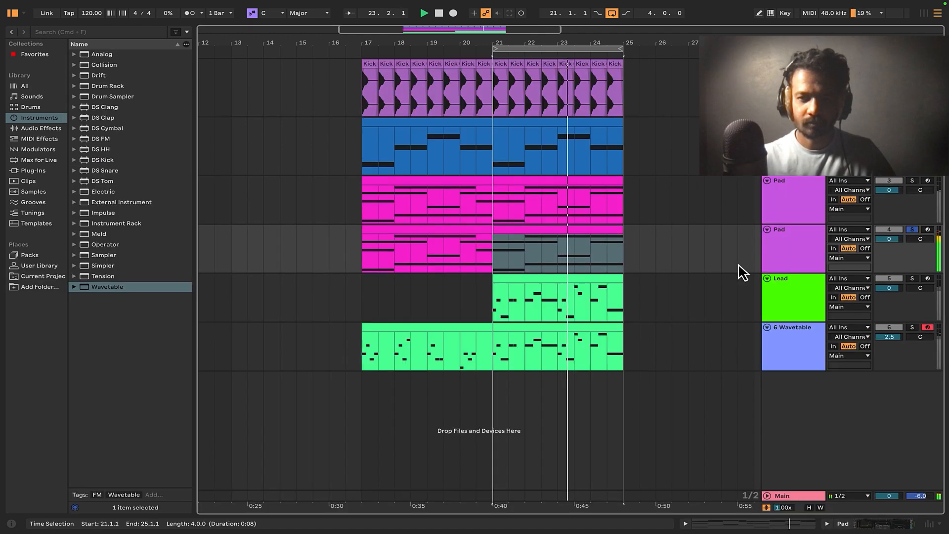
{"action": "left_click", "coordinate": [791, 252]}
{"action": "right_click", "coordinate": [791, 252]}
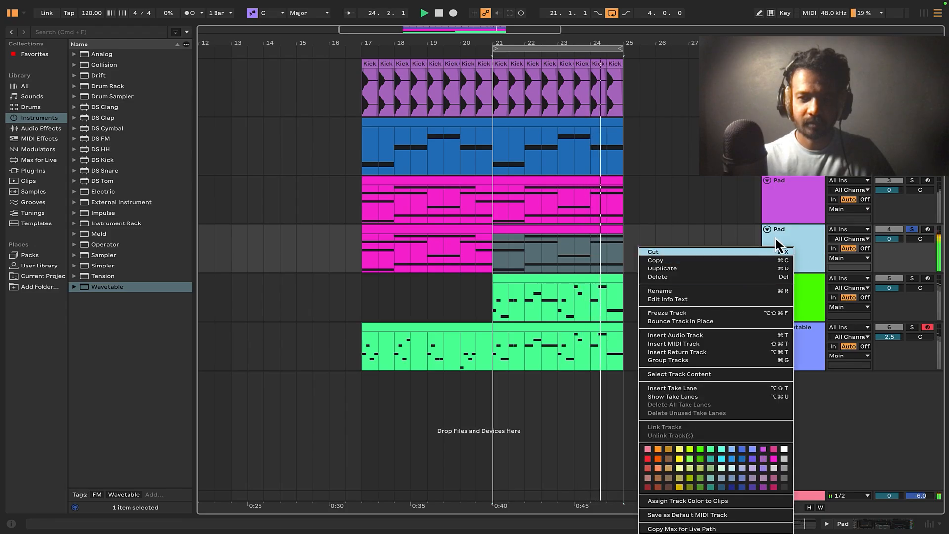
{"action": "left_click", "coordinate": [775, 237]}
{"action": "left_click", "coordinate": [912, 279]}
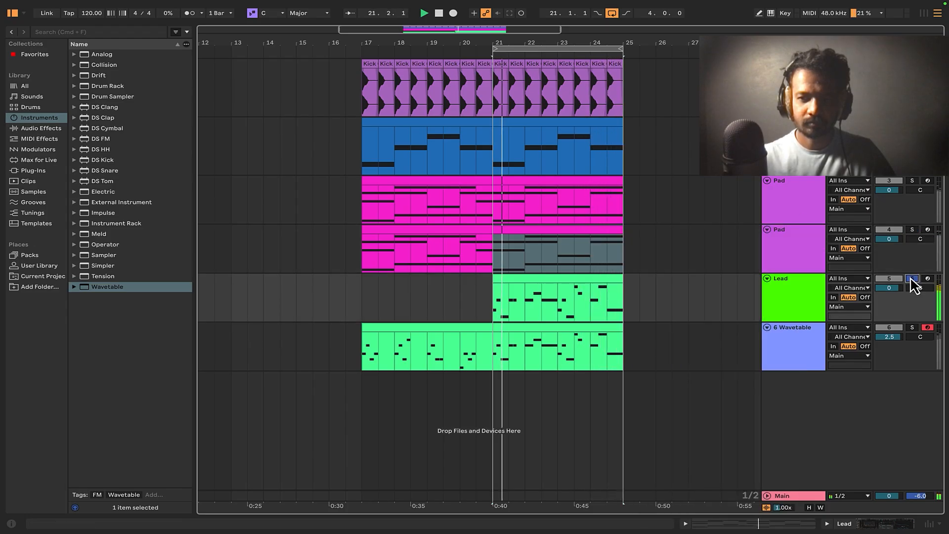
{"action": "left_click", "coordinate": [916, 231], "text": "super"}
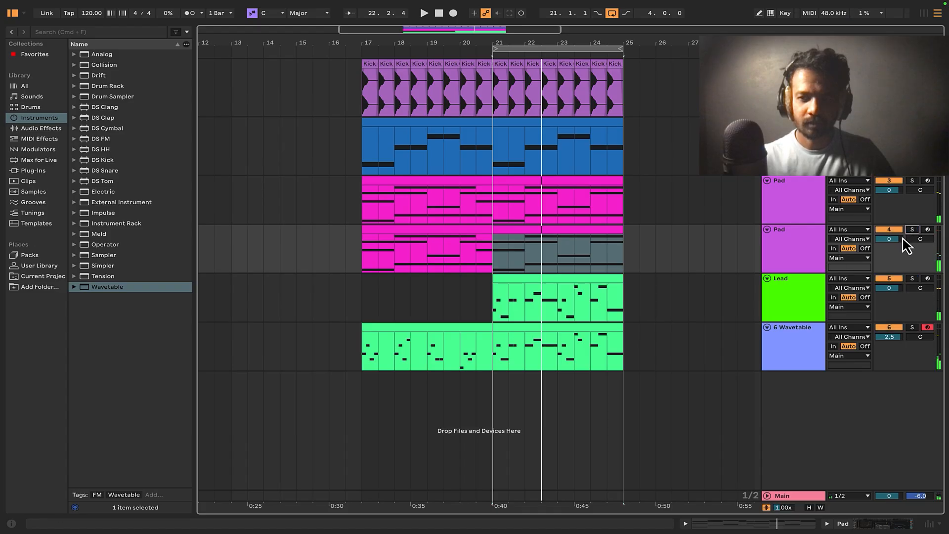
{"action": "left_click", "coordinate": [811, 246]}
{"action": "left_click", "coordinate": [886, 525]}
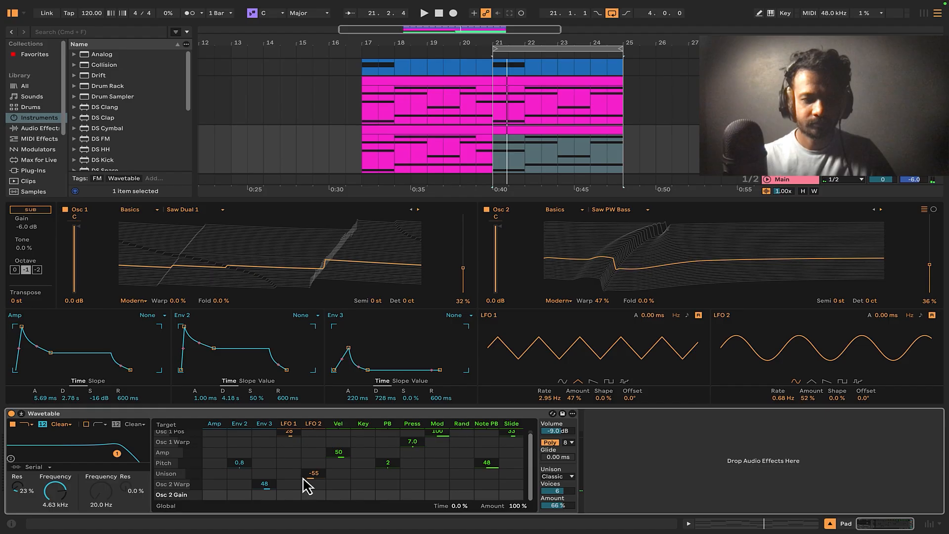
Clear the Env 2 pitch modulation in the duplicated Pad's Wavetable, and set that track's volume to 1.3 dB.
{"action": "double_click", "coordinate": [250, 466]}
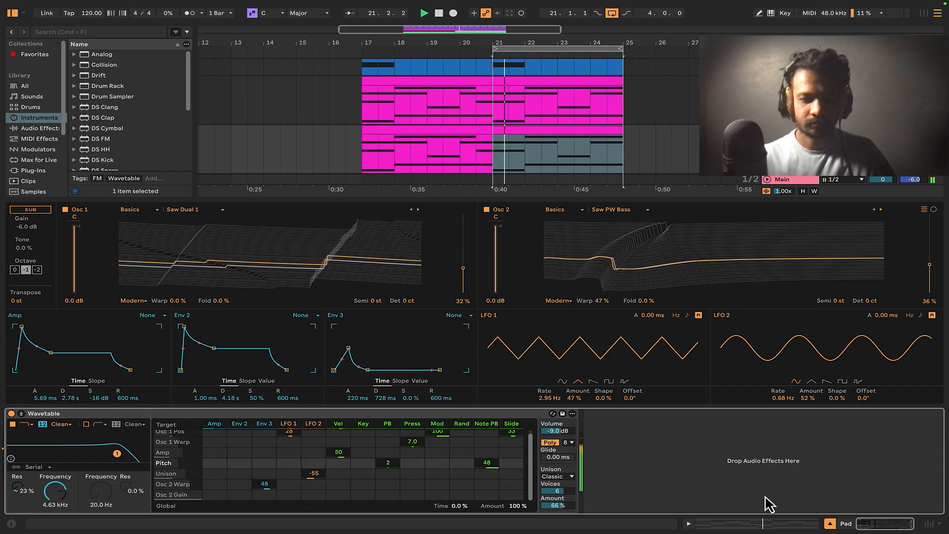
{"action": "left_click", "coordinate": [830, 524]}
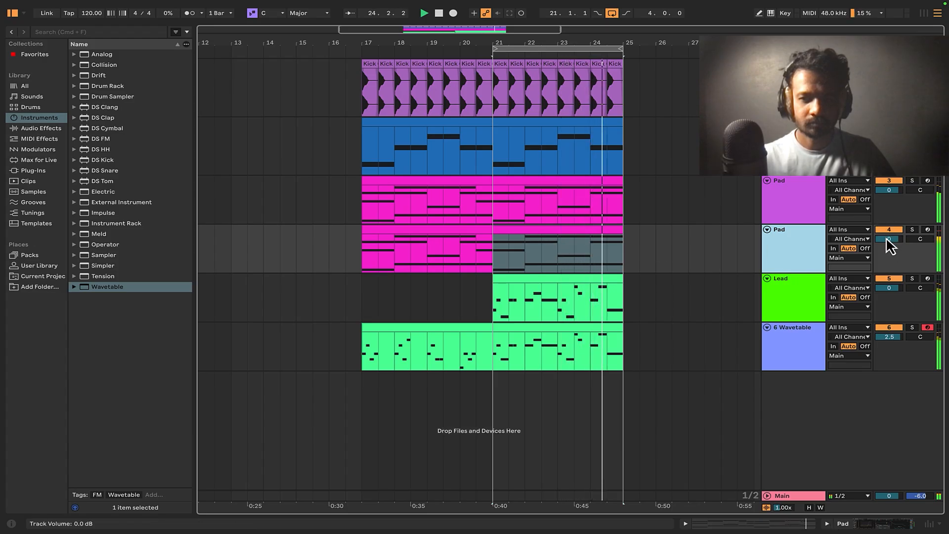
{"action": "left_click_drag", "start_coordinate": [891, 239], "coordinate": [890, 218]}
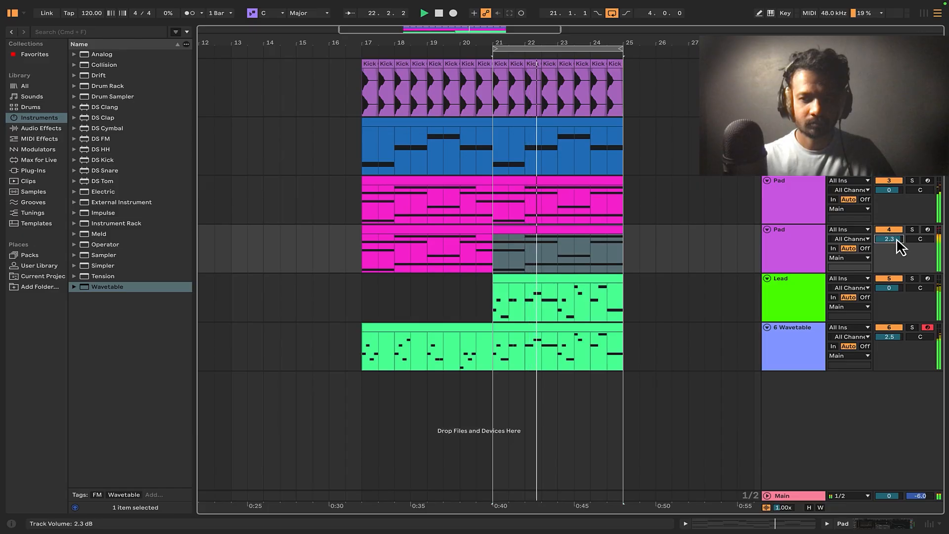
{"action": "left_click_drag", "start_coordinate": [896, 240], "coordinate": [897, 250]}
{"action": "left_click", "coordinate": [797, 245]}
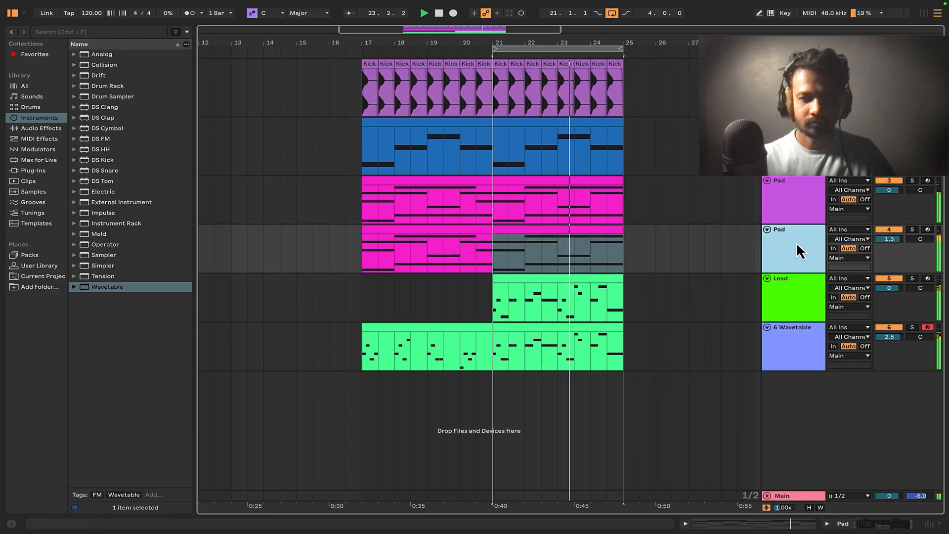
{"action": "double_click", "coordinate": [797, 245]}
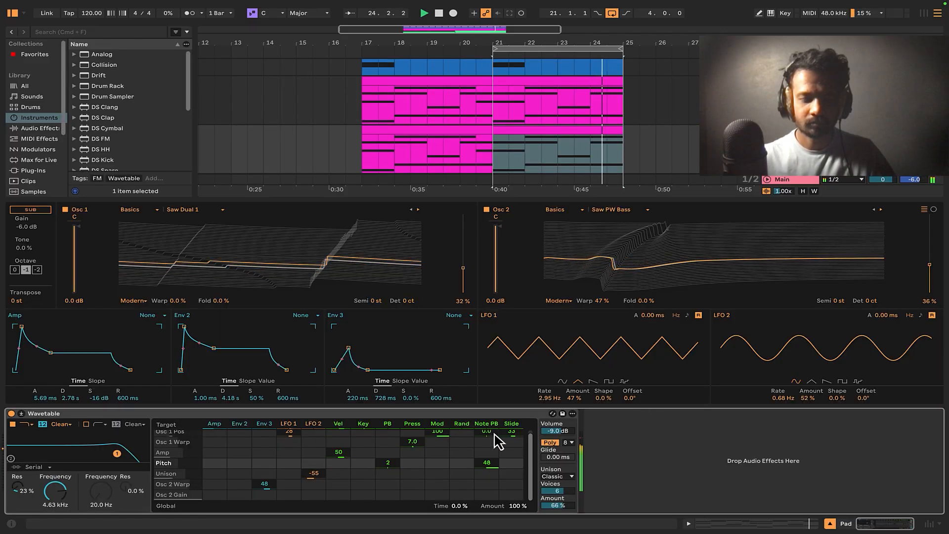
Pan the first Pad to 22L and the duplicated Pad to 13R while auditioning each in solo, ending with no track soloed.
{"action": "left_click", "coordinate": [830, 523]}
{"action": "left_click", "coordinate": [913, 181]}
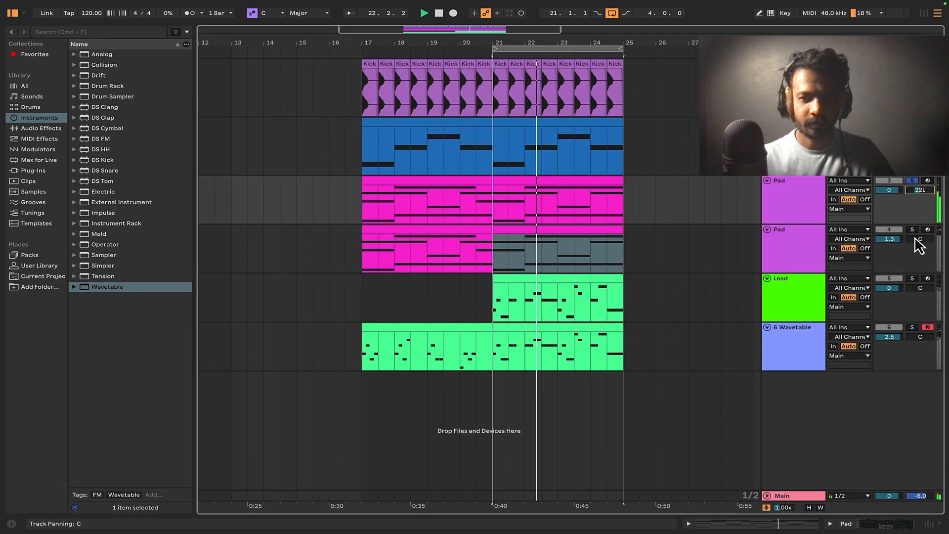
{"action": "left_click", "coordinate": [913, 230]}
{"action": "left_click_drag", "start_coordinate": [921, 247], "coordinate": [920, 240]}
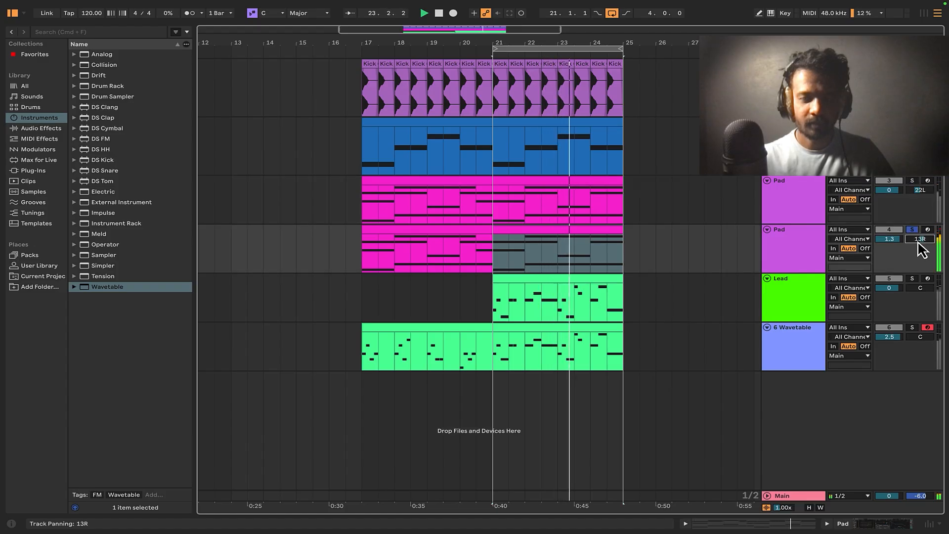
{"action": "left_click", "coordinate": [914, 183]}
{"action": "left_click", "coordinate": [914, 231]}
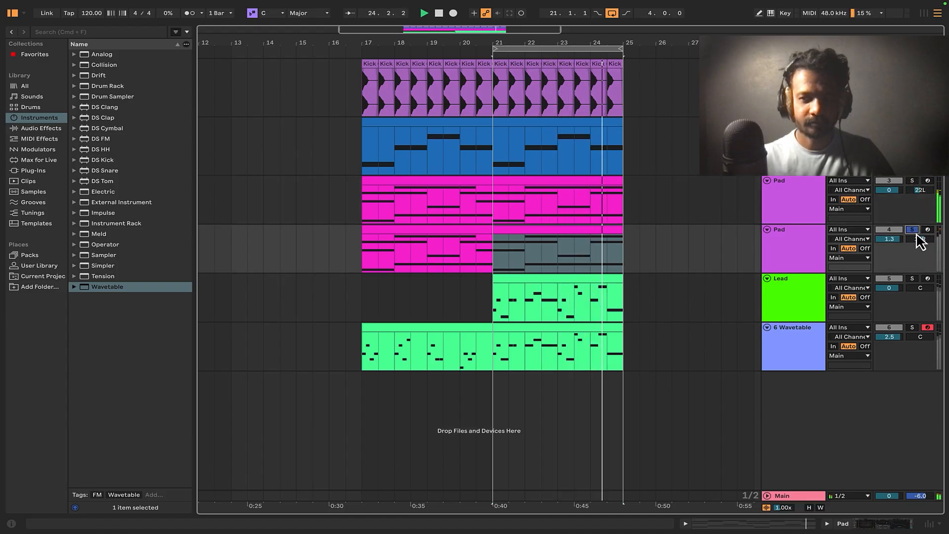
{"action": "double_click", "coordinate": [914, 182]}
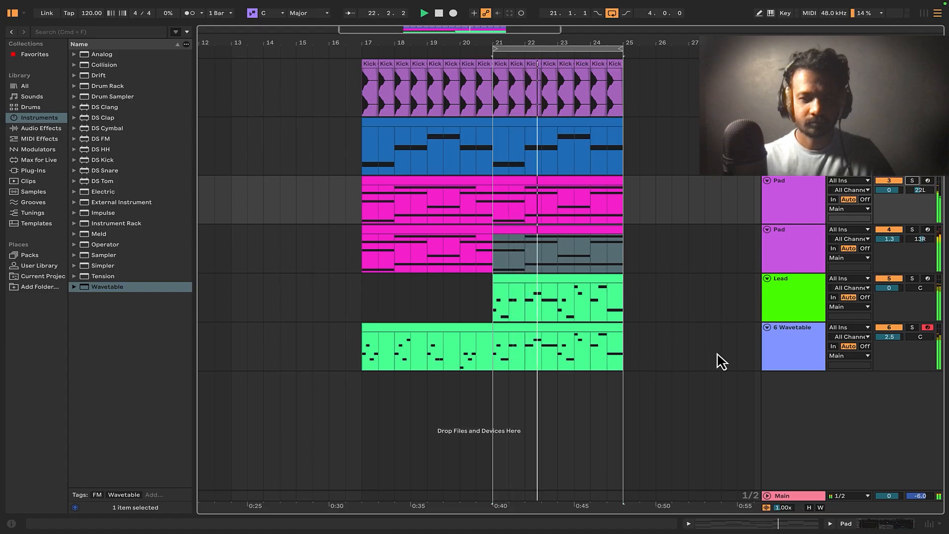
Set the duplicated Pad's volume to 2.1 dB, and place the insert mark at bar 17 on the 6 Wavetable track.
{"action": "left_click", "coordinate": [363, 358]}
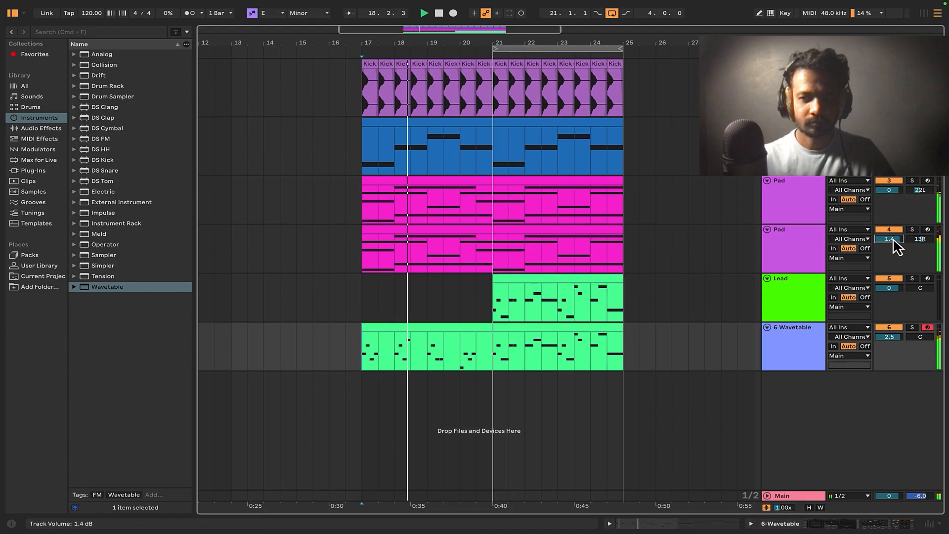
{"action": "left_click_drag", "start_coordinate": [893, 243], "coordinate": [895, 242]}
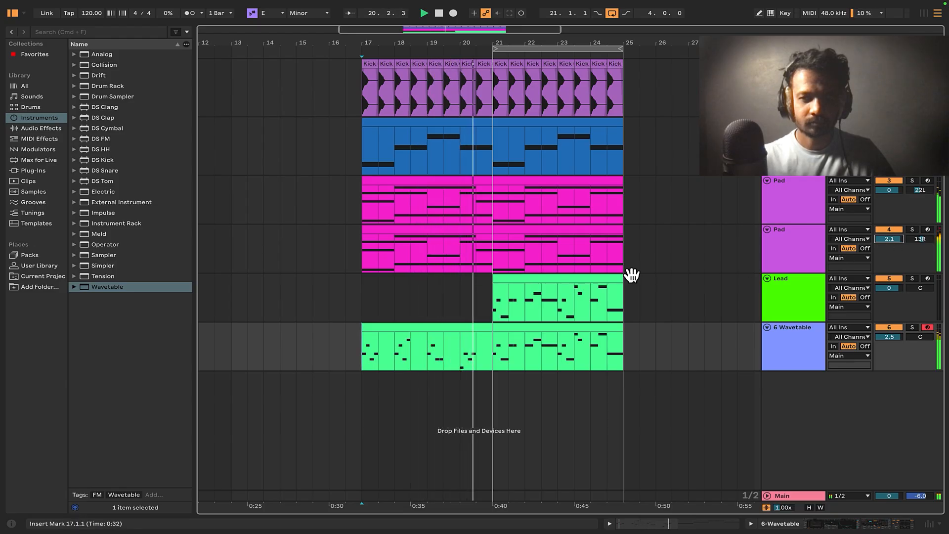
{"action": "left_click", "coordinate": [811, 254]}
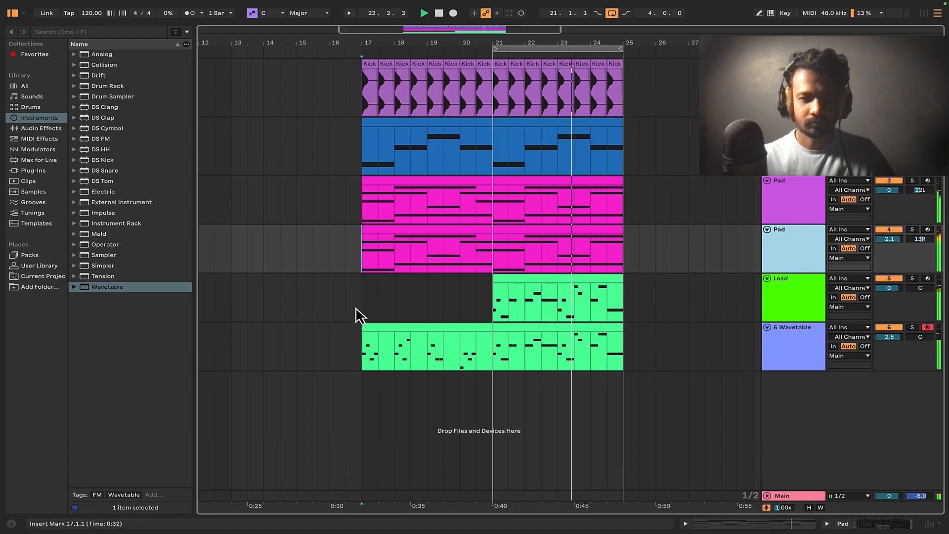
{"action": "left_click_drag", "start_coordinate": [362, 352], "coordinate": [608, 339]}
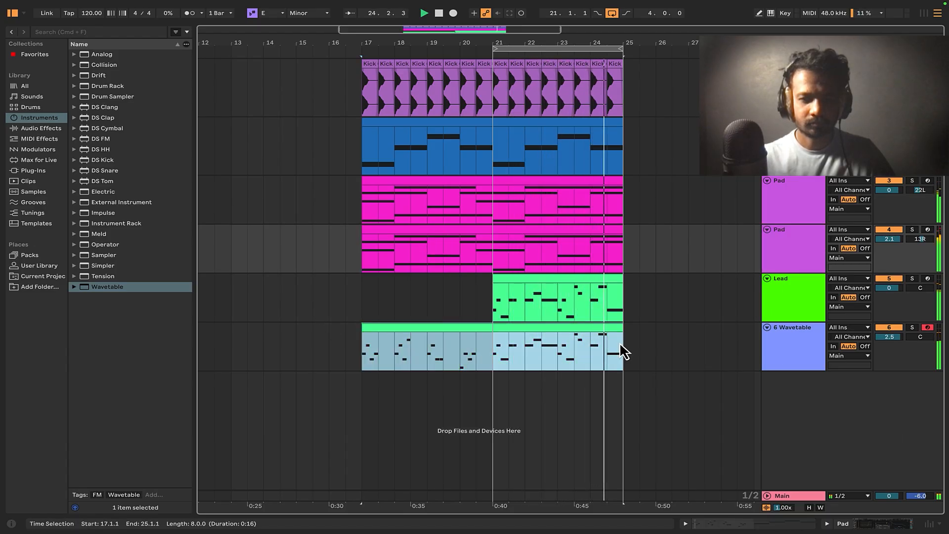
{"action": "left_click", "coordinate": [620, 344]}
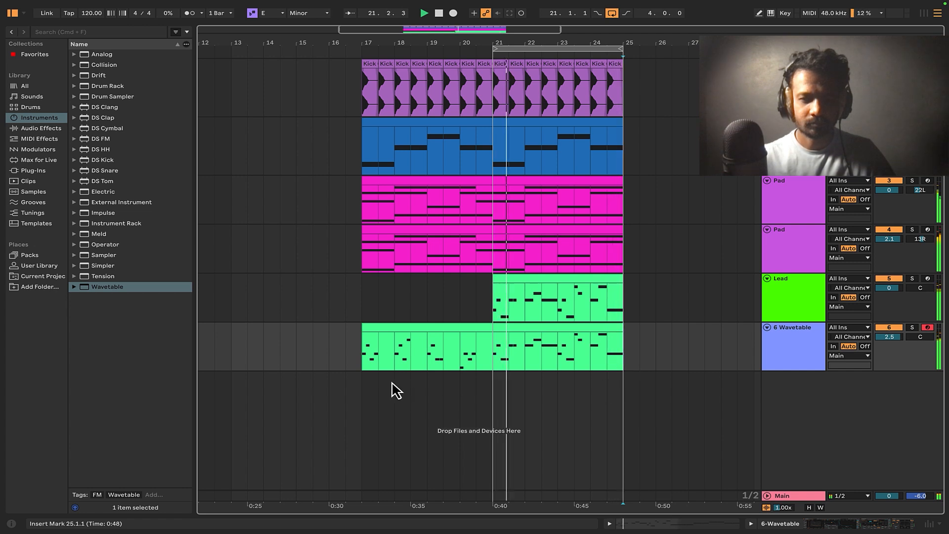
{"action": "left_click", "coordinate": [363, 348]}
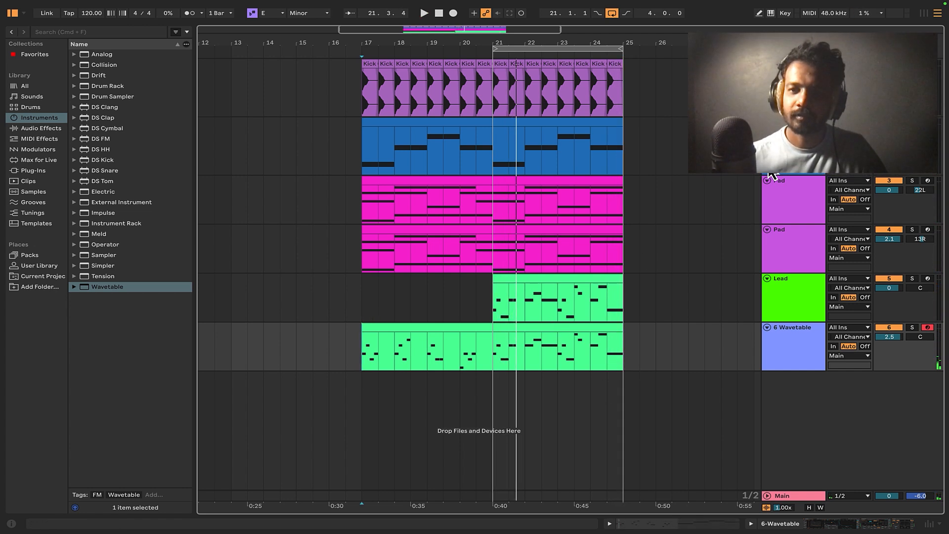
Rename the 6 Wavetable track as Pluck.
{"action": "left_click", "coordinate": [789, 170]}
{"action": "left_click", "coordinate": [791, 215]}
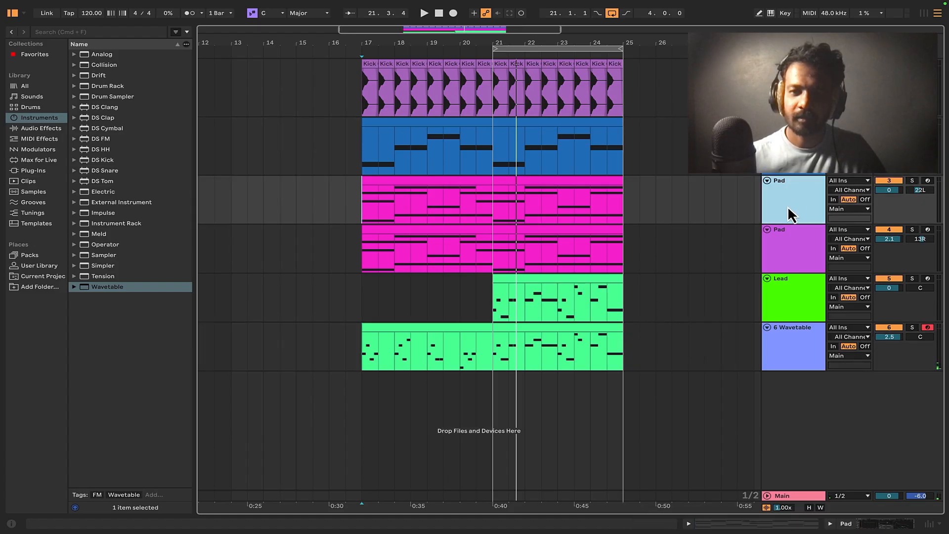
{"action": "left_click", "coordinate": [808, 253]}
{"action": "left_click", "coordinate": [803, 311]}
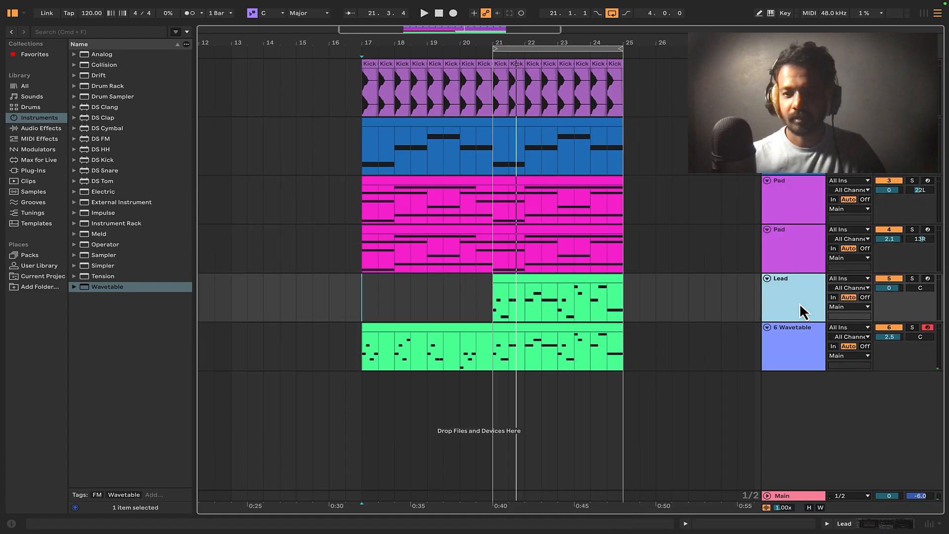
{"action": "right_click", "coordinate": [798, 347]}
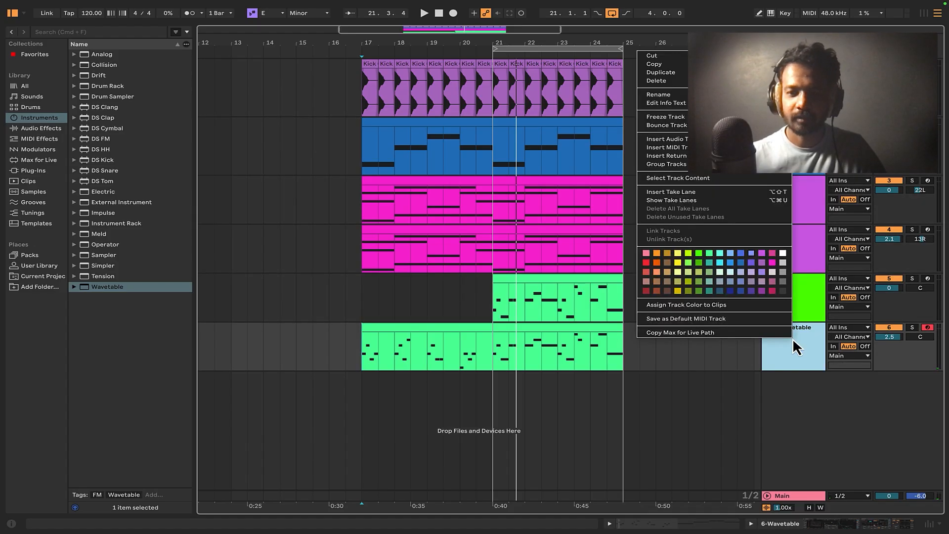
{"action": "left_click", "coordinate": [683, 96]}
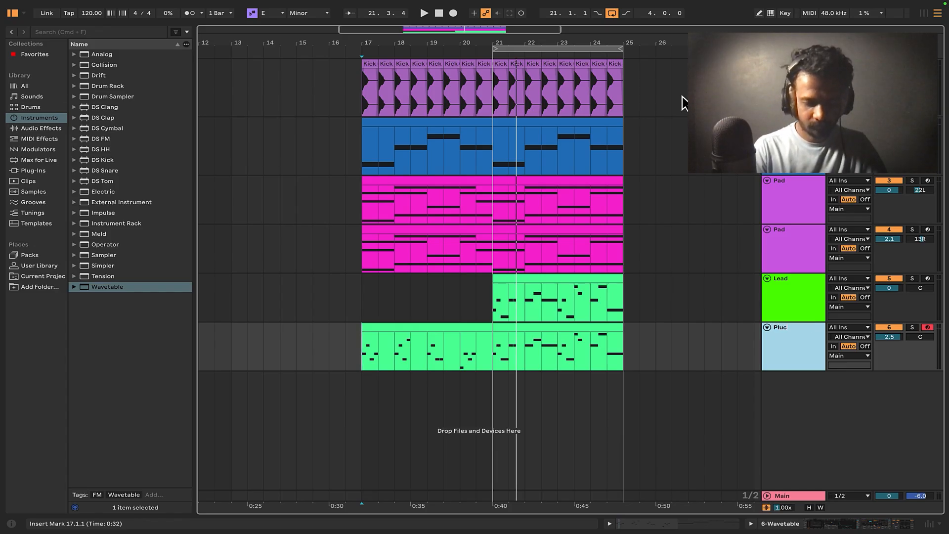
Play the arrangement from bar 17 and from bar 21, and examine the device settings of the Lead, both Pads and the Bass.
{"action": "key", "text": "space"}
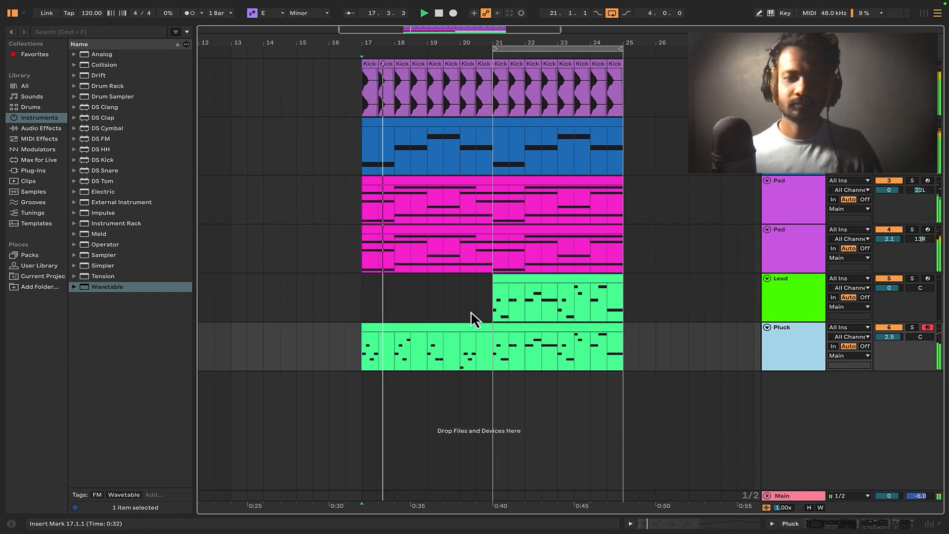
{"action": "left_click", "coordinate": [493, 315]}
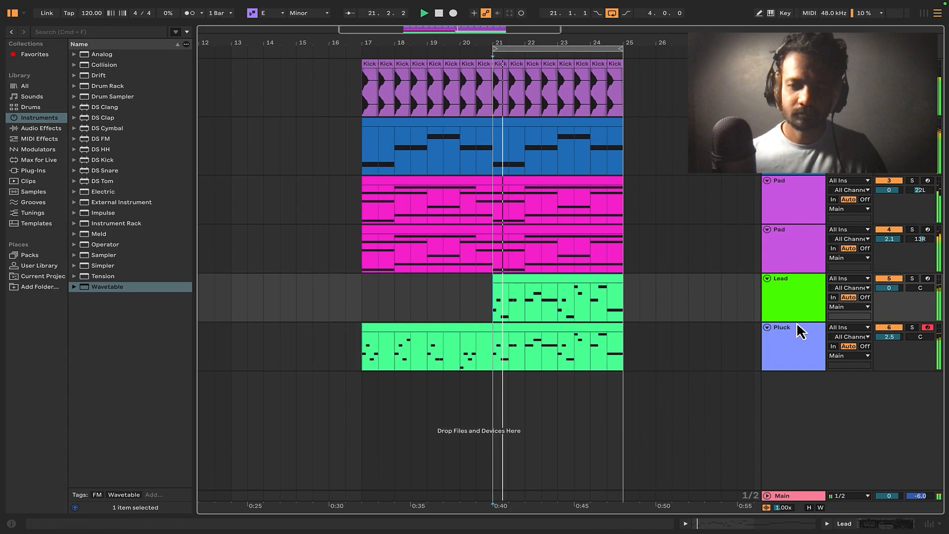
{"action": "left_click", "coordinate": [873, 525]}
{"action": "scroll", "coordinate": [793, 123], "scroll_direction": "down", "scroll_amount": 3}
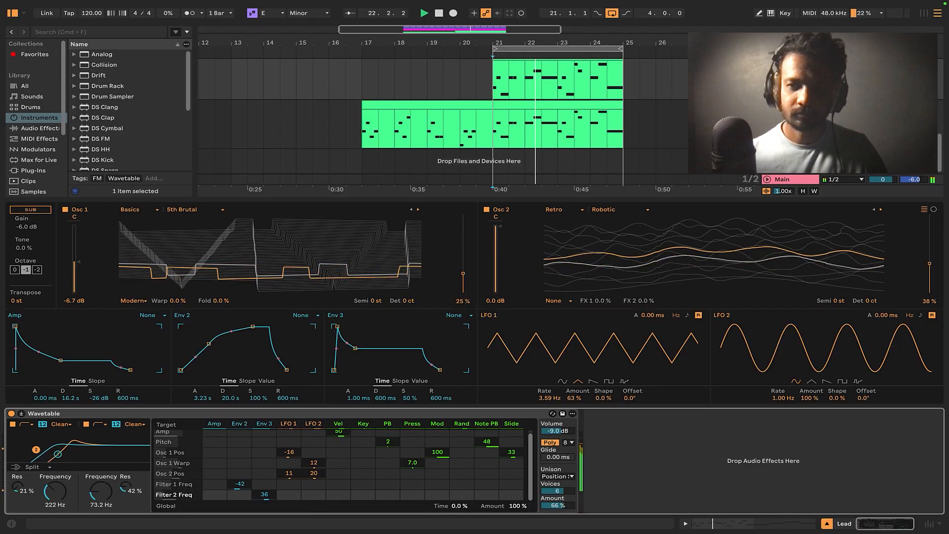
{"action": "left_click", "coordinate": [793, 123]}
{"action": "scroll", "coordinate": [794, 109], "scroll_direction": "up", "scroll_amount": 1}
{"action": "left_click", "coordinate": [794, 108]}
{"action": "scroll", "coordinate": [794, 109], "scroll_direction": "up", "scroll_amount": 3}
{"action": "left_click", "coordinate": [793, 108]}
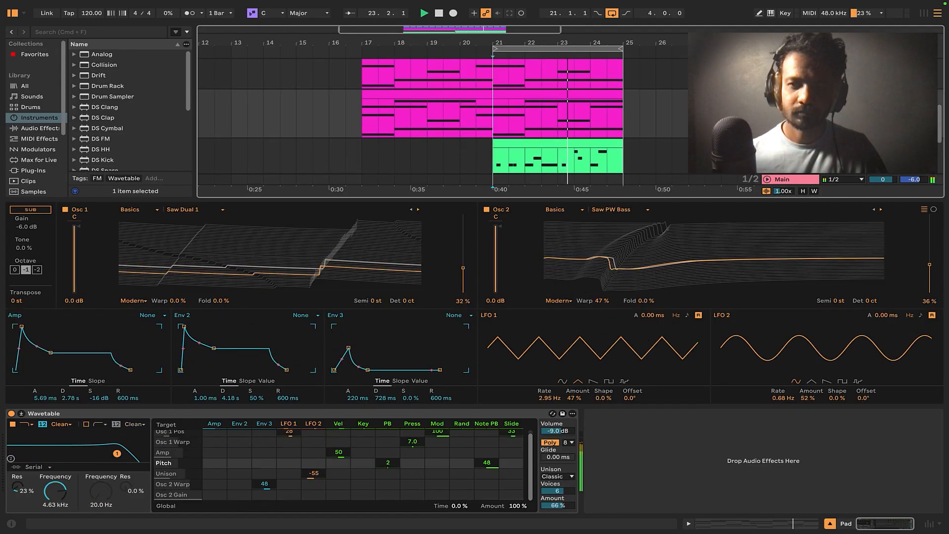
{"action": "scroll", "coordinate": [793, 109], "scroll_direction": "up", "scroll_amount": 2}
{"action": "left_click", "coordinate": [794, 113]}
{"action": "scroll", "coordinate": [793, 114], "scroll_direction": "up", "scroll_amount": 3}
{"action": "left_click", "coordinate": [794, 114]}
{"action": "scroll", "coordinate": [794, 114], "scroll_direction": "down", "scroll_amount": 3}
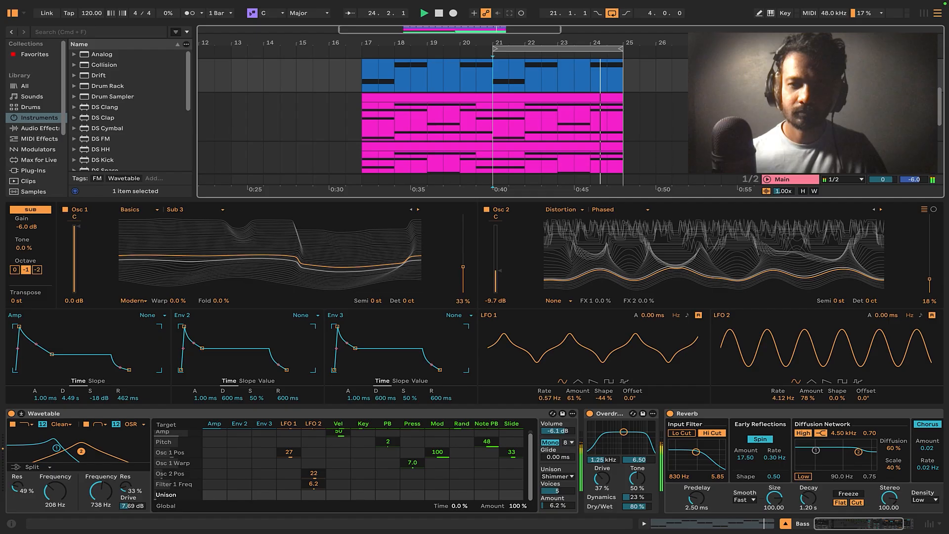